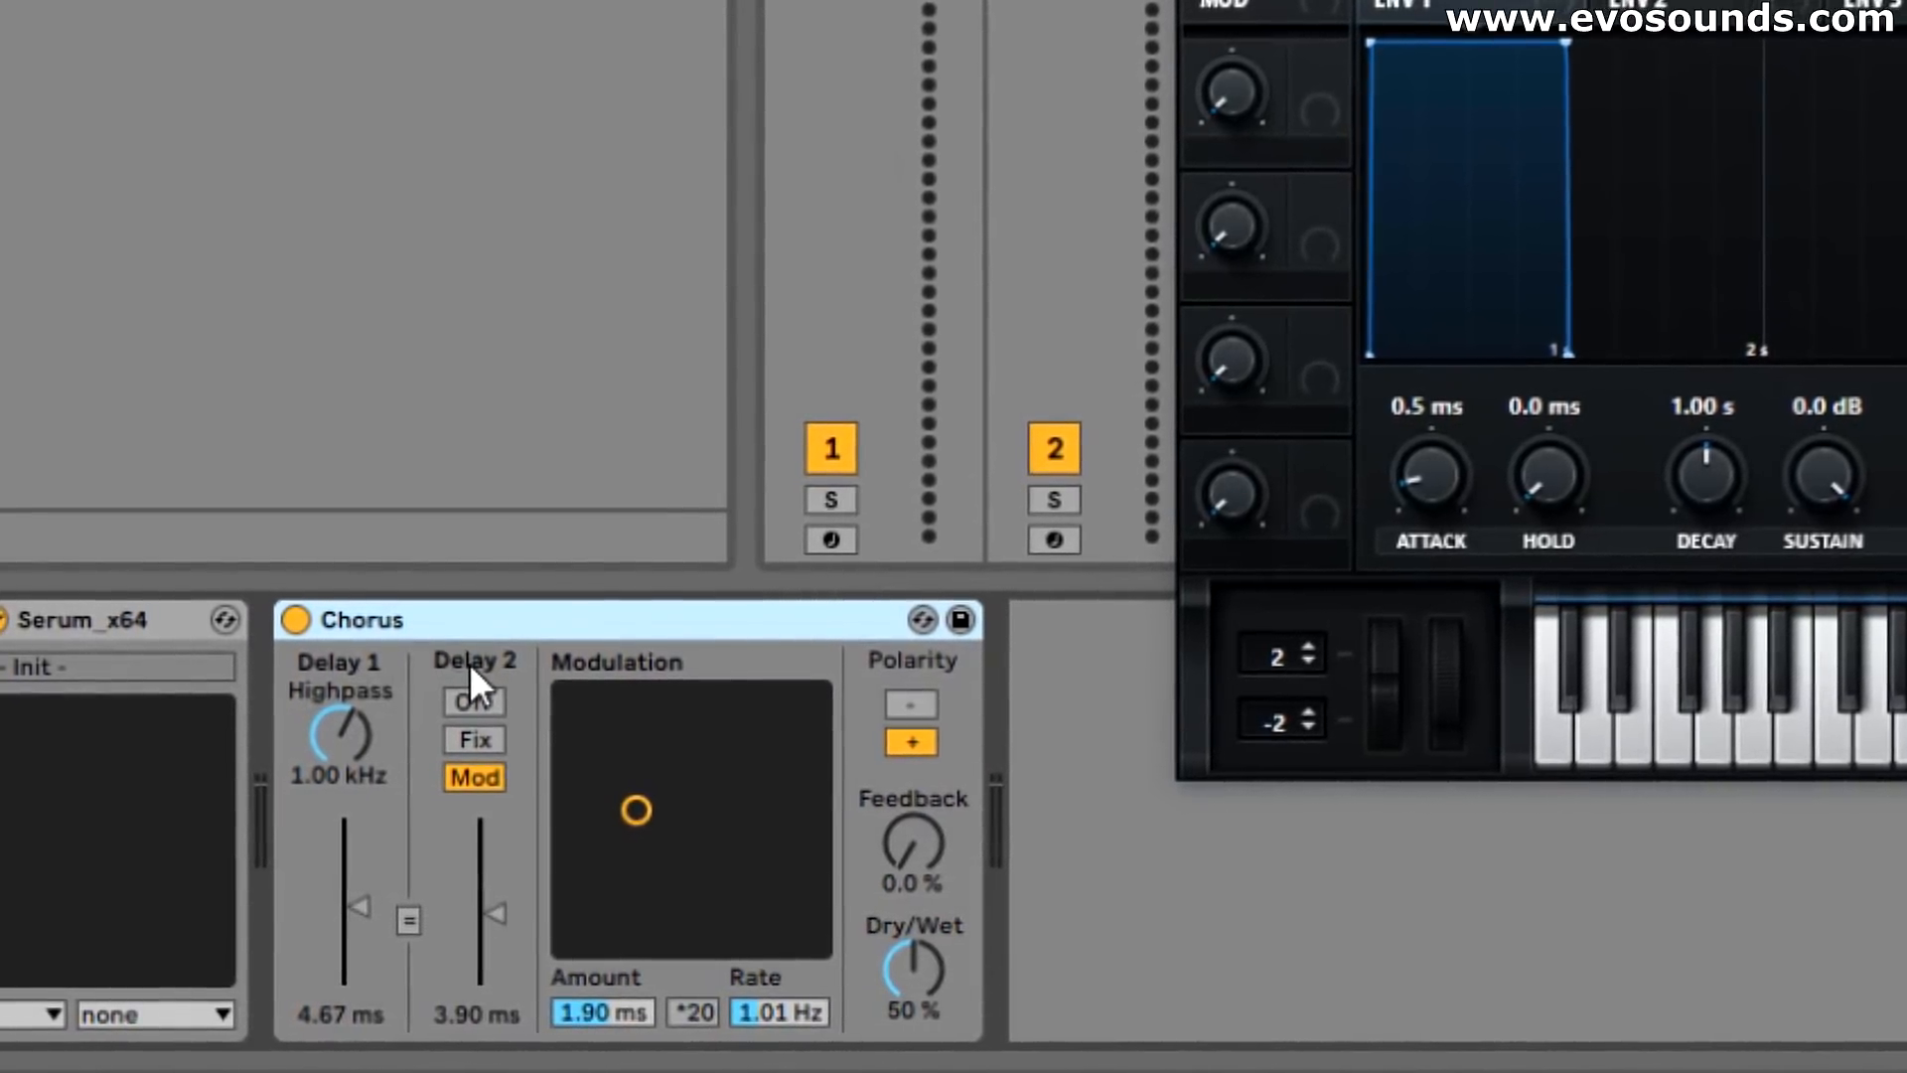
Step: Set the Chorus Delay 1 time to 3.19 ms and the Delay 2 time to 3.42 ms
{"action": "mouse_move", "coordinate": [360, 912]}
{"action": "left_mouse_down"}
{"action": "mouse_move", "coordinate": [367, 988]}
{"action": "mouse_move", "coordinate": [373, 830]}
{"action": "mouse_move", "coordinate": [386, 989]}
{"action": "mouse_move", "coordinate": [384, 832]}
{"action": "mouse_move", "coordinate": [379, 948]}
{"action": "mouse_move", "coordinate": [378, 869]}
{"action": "mouse_move", "coordinate": [378, 911]}
{"action": "left_mouse_up"}
{"action": "left_click_drag", "start_coordinate": [502, 915], "coordinate": [427, 912]}
{"action": "left_click", "coordinate": [454, 913]}
{"action": "left_click", "coordinate": [464, 914]}
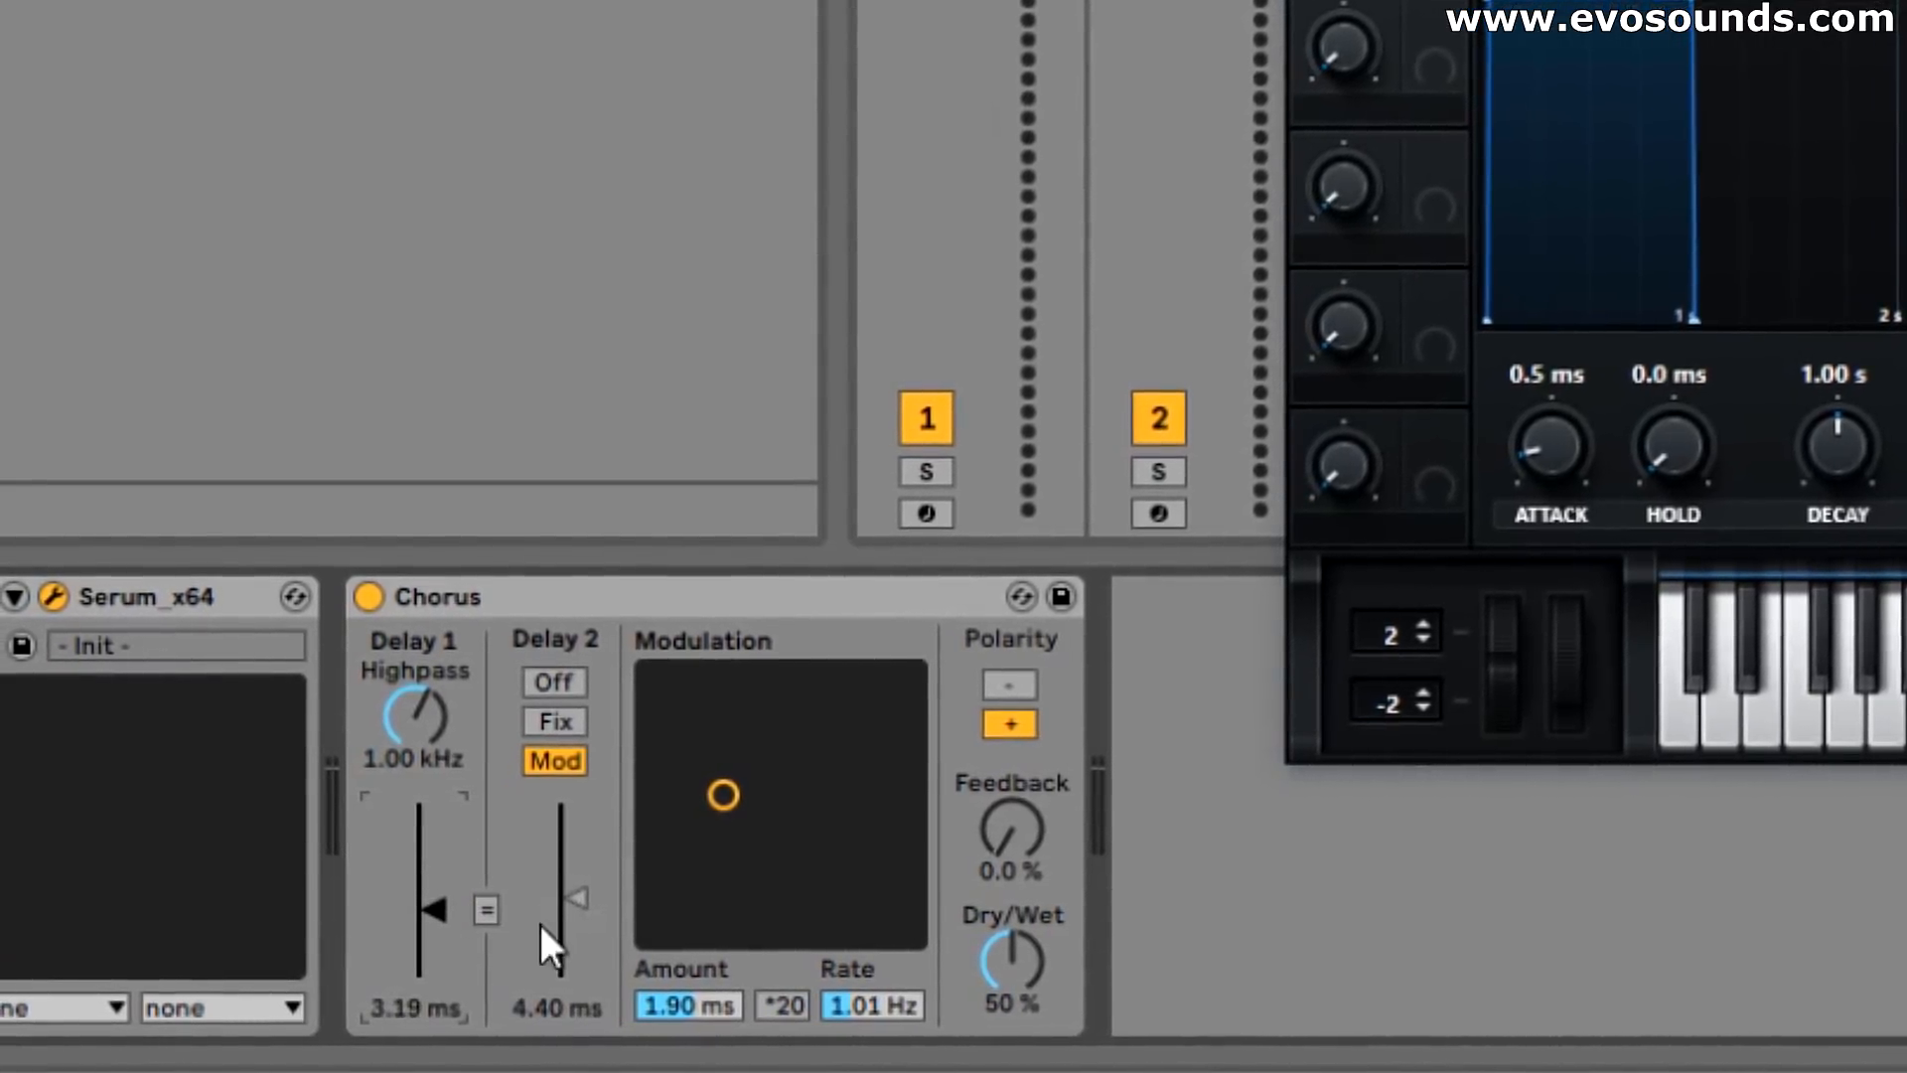
{"action": "left_click_drag", "start_coordinate": [582, 900], "coordinate": [595, 904]}
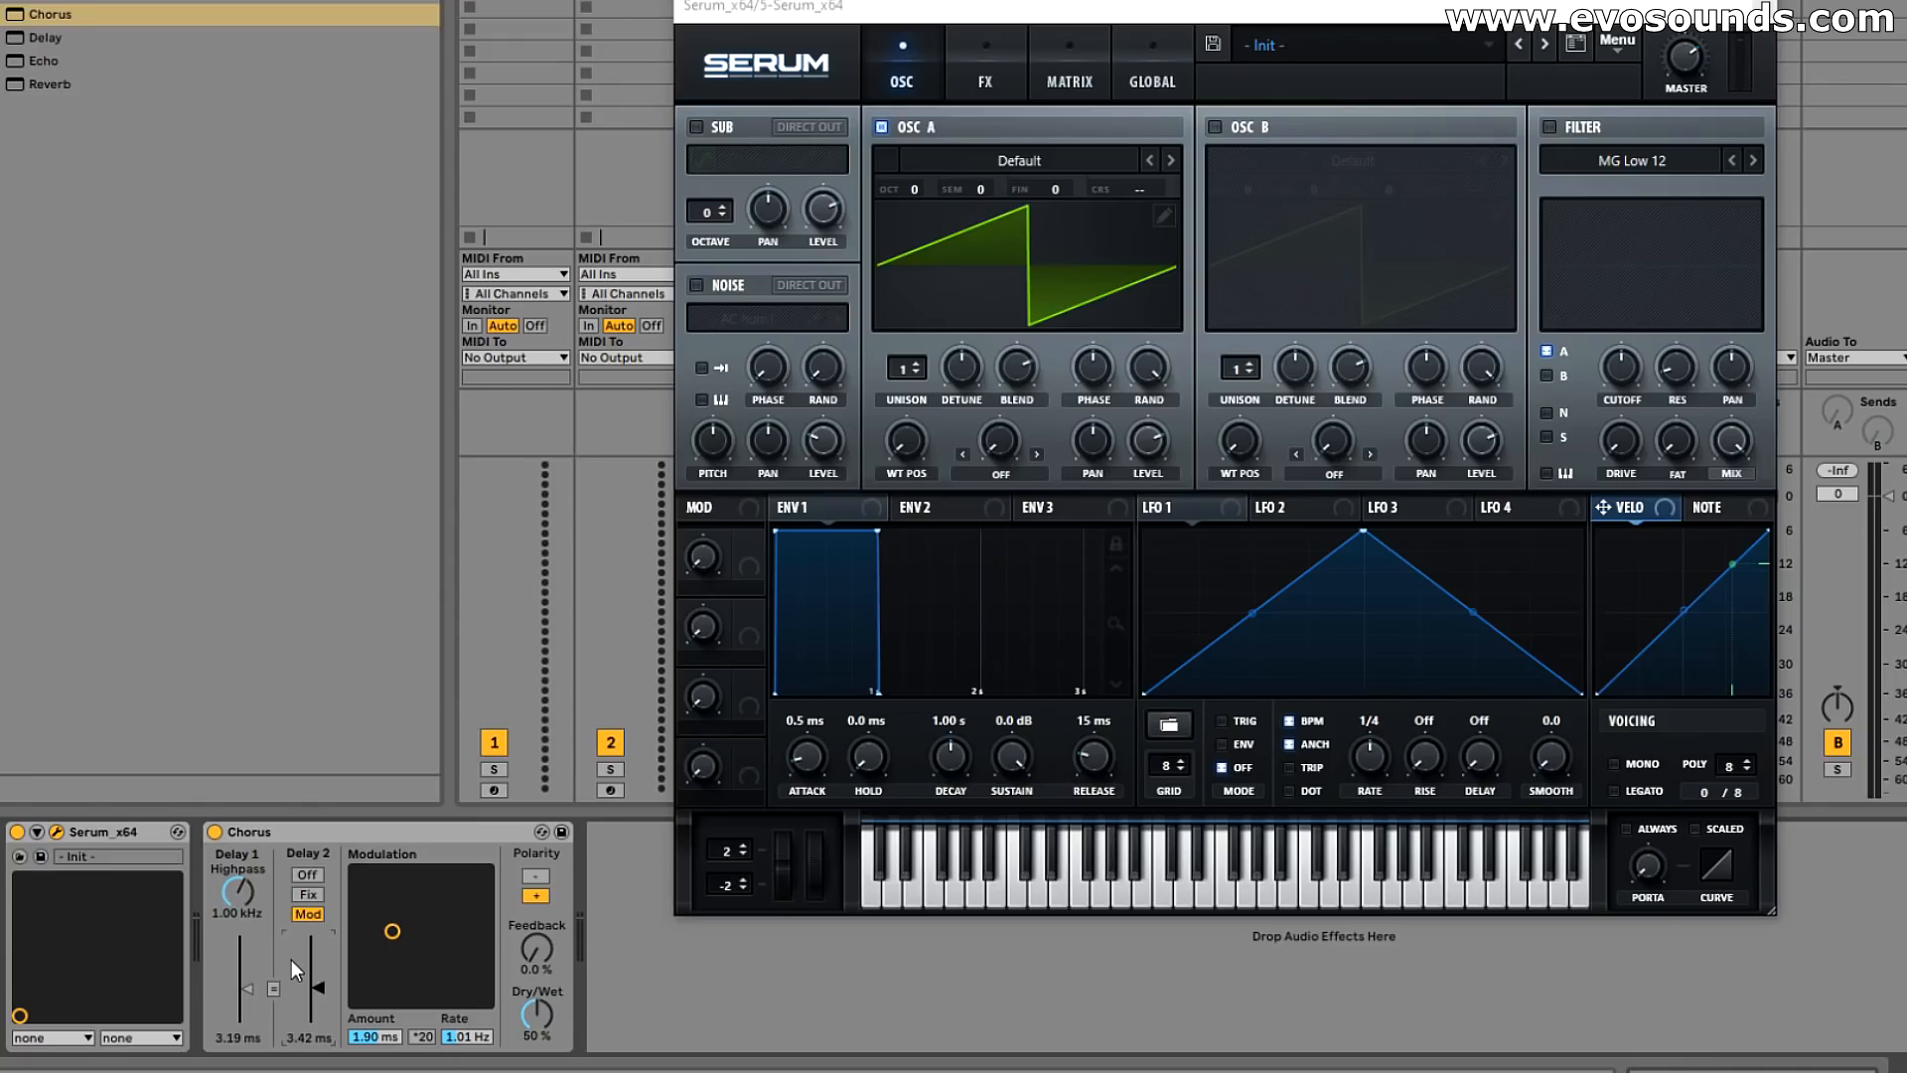
Step: Bypass and re-enable the Chorus to compare the Serum sound with and without the effect
{"action": "left_click", "coordinate": [223, 832]}
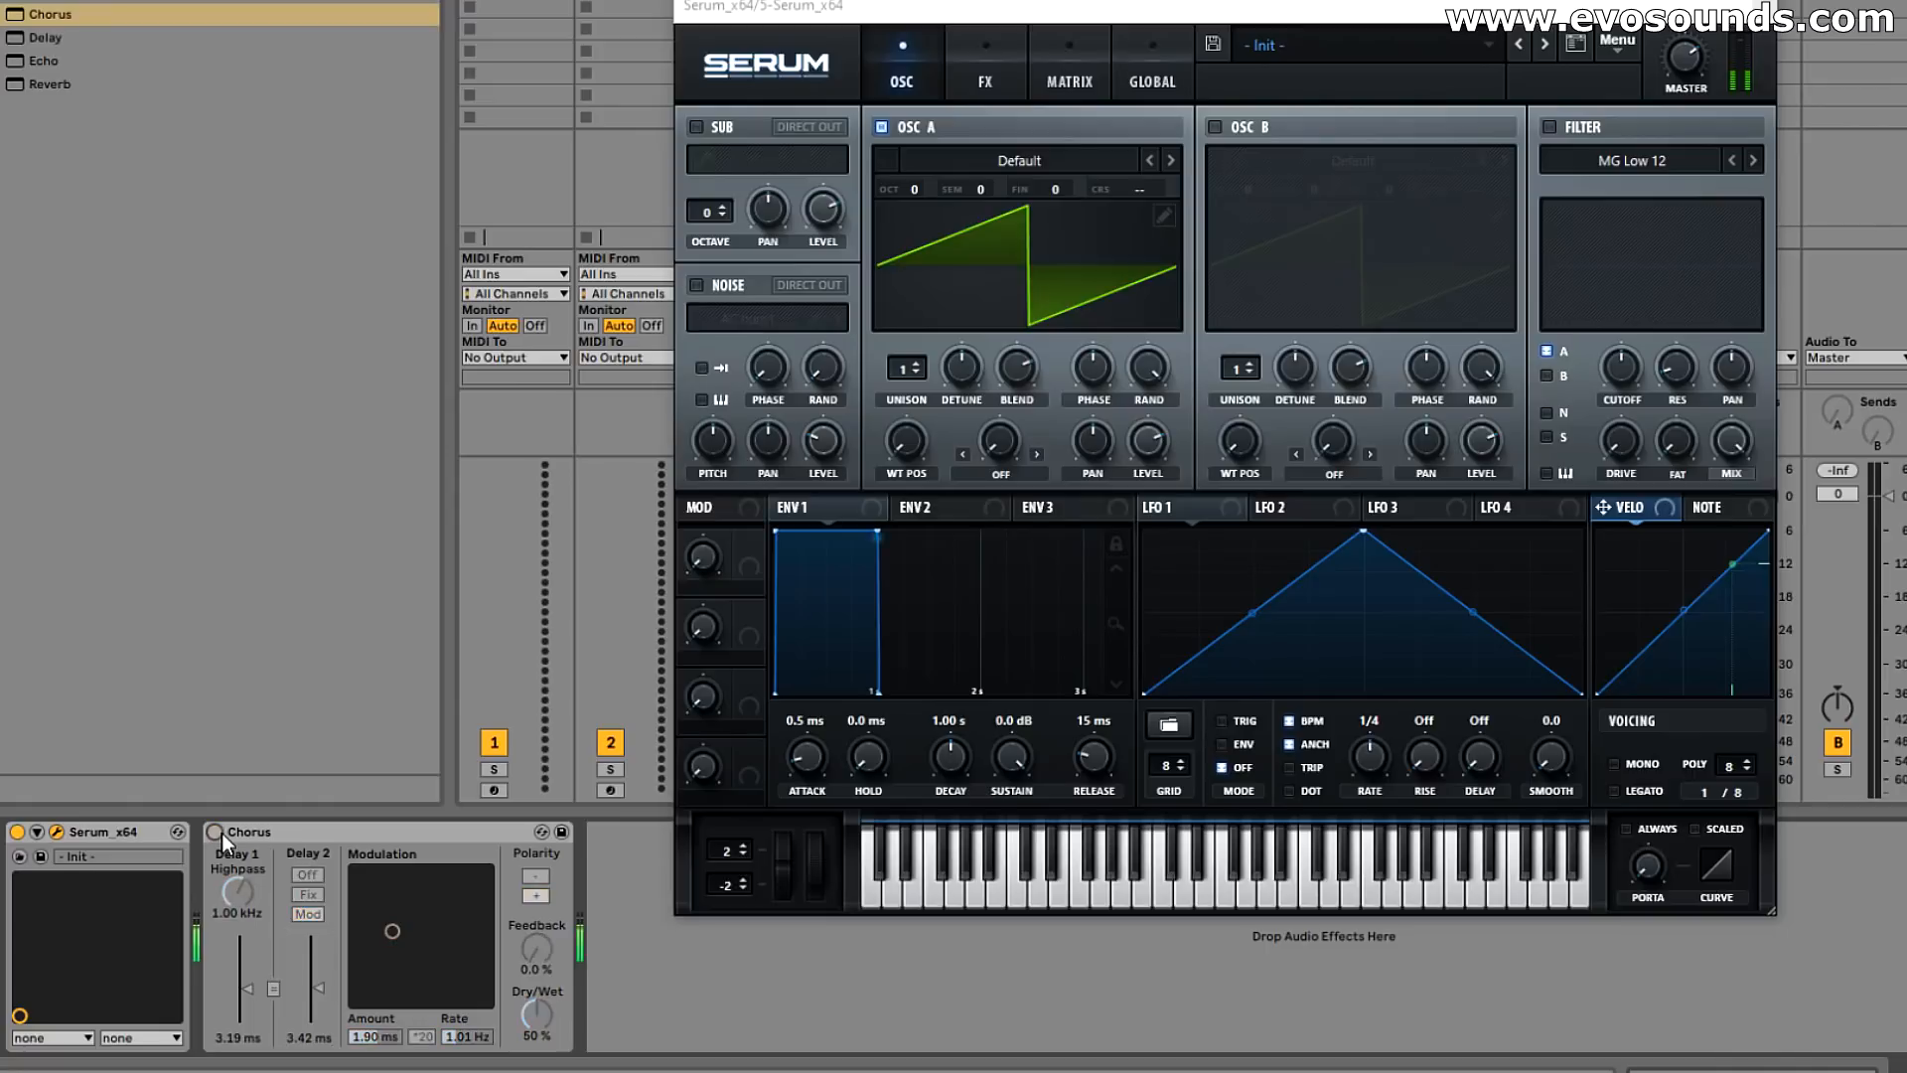
{"action": "left_click", "coordinate": [219, 832]}
{"action": "mouse_move", "coordinate": [914, 372]}
{"action": "left_mouse_down"}
{"action": "mouse_move", "coordinate": [928, 347]}
{"action": "mouse_move", "coordinate": [957, 395]}
{"action": "mouse_move", "coordinate": [938, 427]}
{"action": "mouse_move", "coordinate": [916, 395]}
{"action": "left_mouse_up"}
{"action": "left_click", "coordinate": [214, 832]}
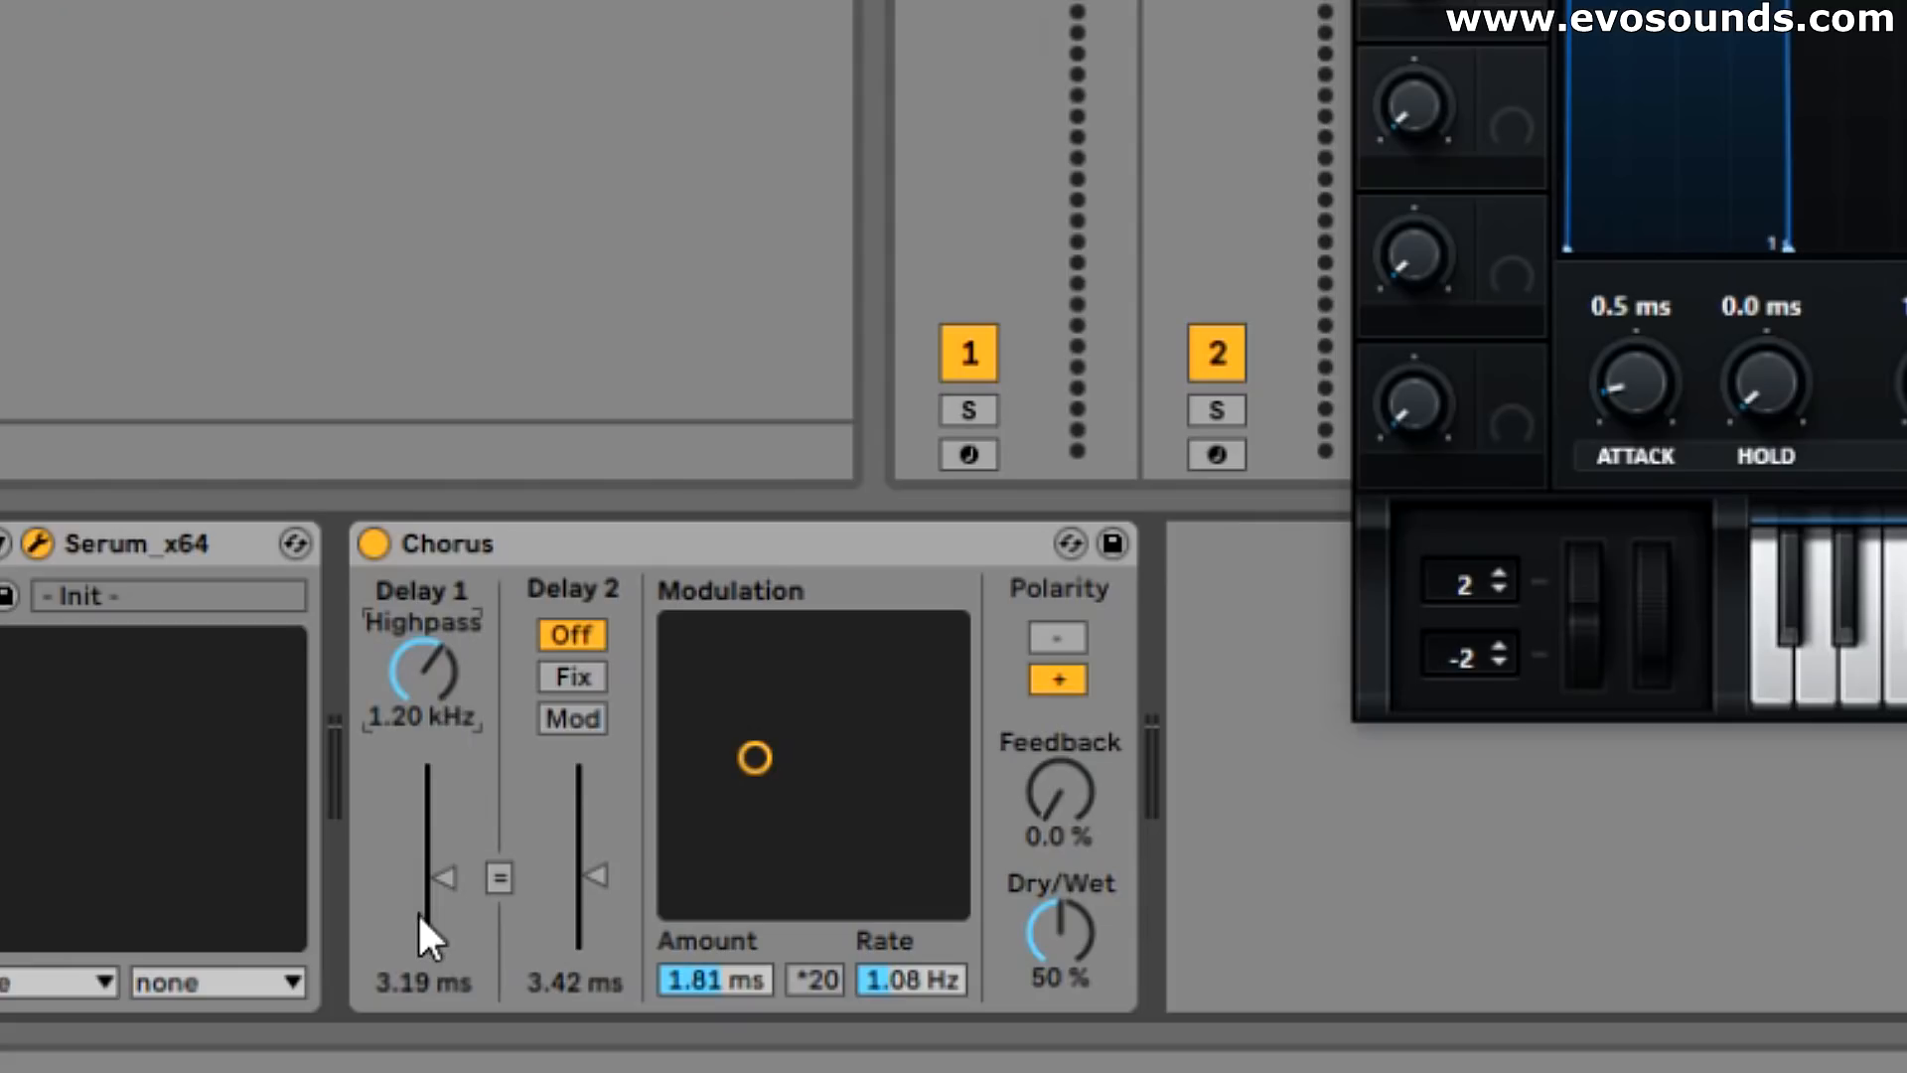
Step: Lower the Chorus Highpass to 182 Hz while auditioning at 100% Dry/Wet, then return Dry/Wet to 49%
{"action": "mouse_move", "coordinate": [435, 666]}
{"action": "left_mouse_down"}
{"action": "mouse_move", "coordinate": [435, 734]}
{"action": "mouse_move", "coordinate": [435, 694]}
{"action": "left_mouse_up"}
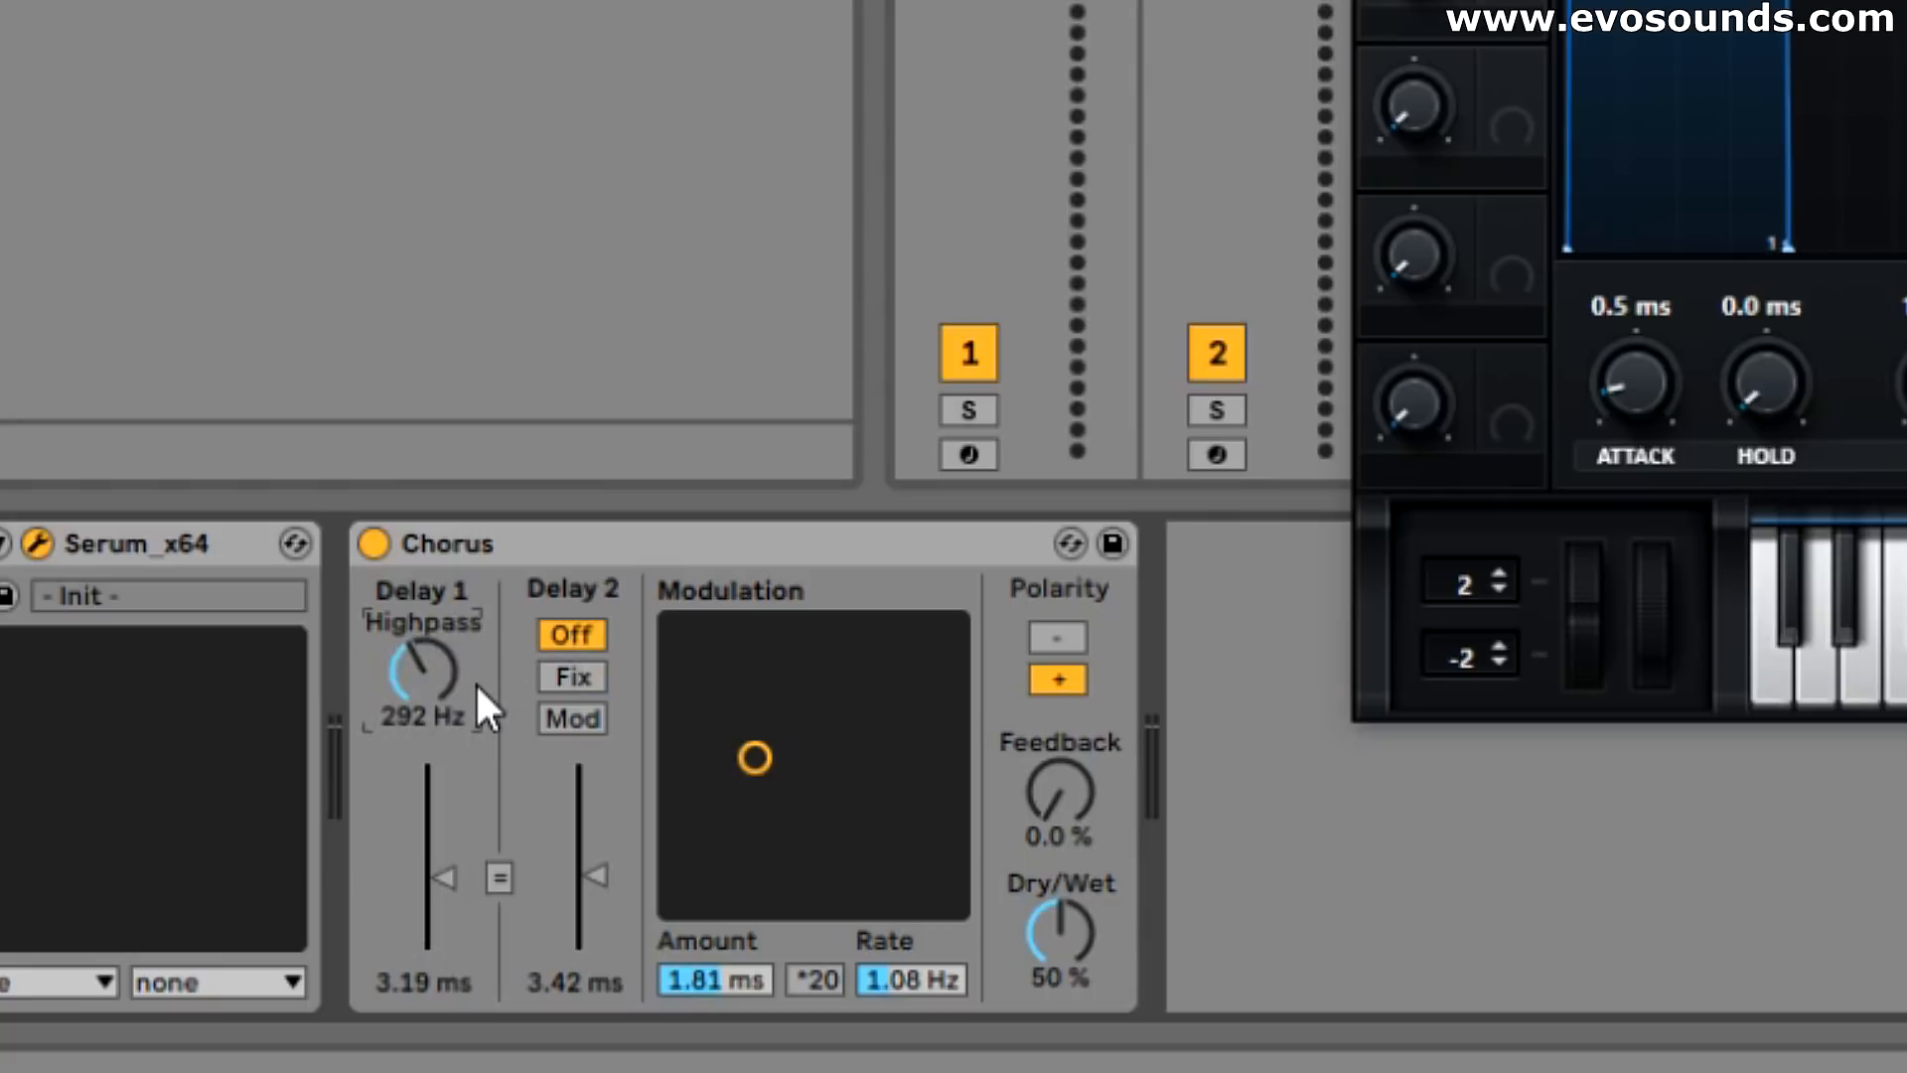
{"action": "left_click_drag", "start_coordinate": [995, 985], "coordinate": [995, 894]}
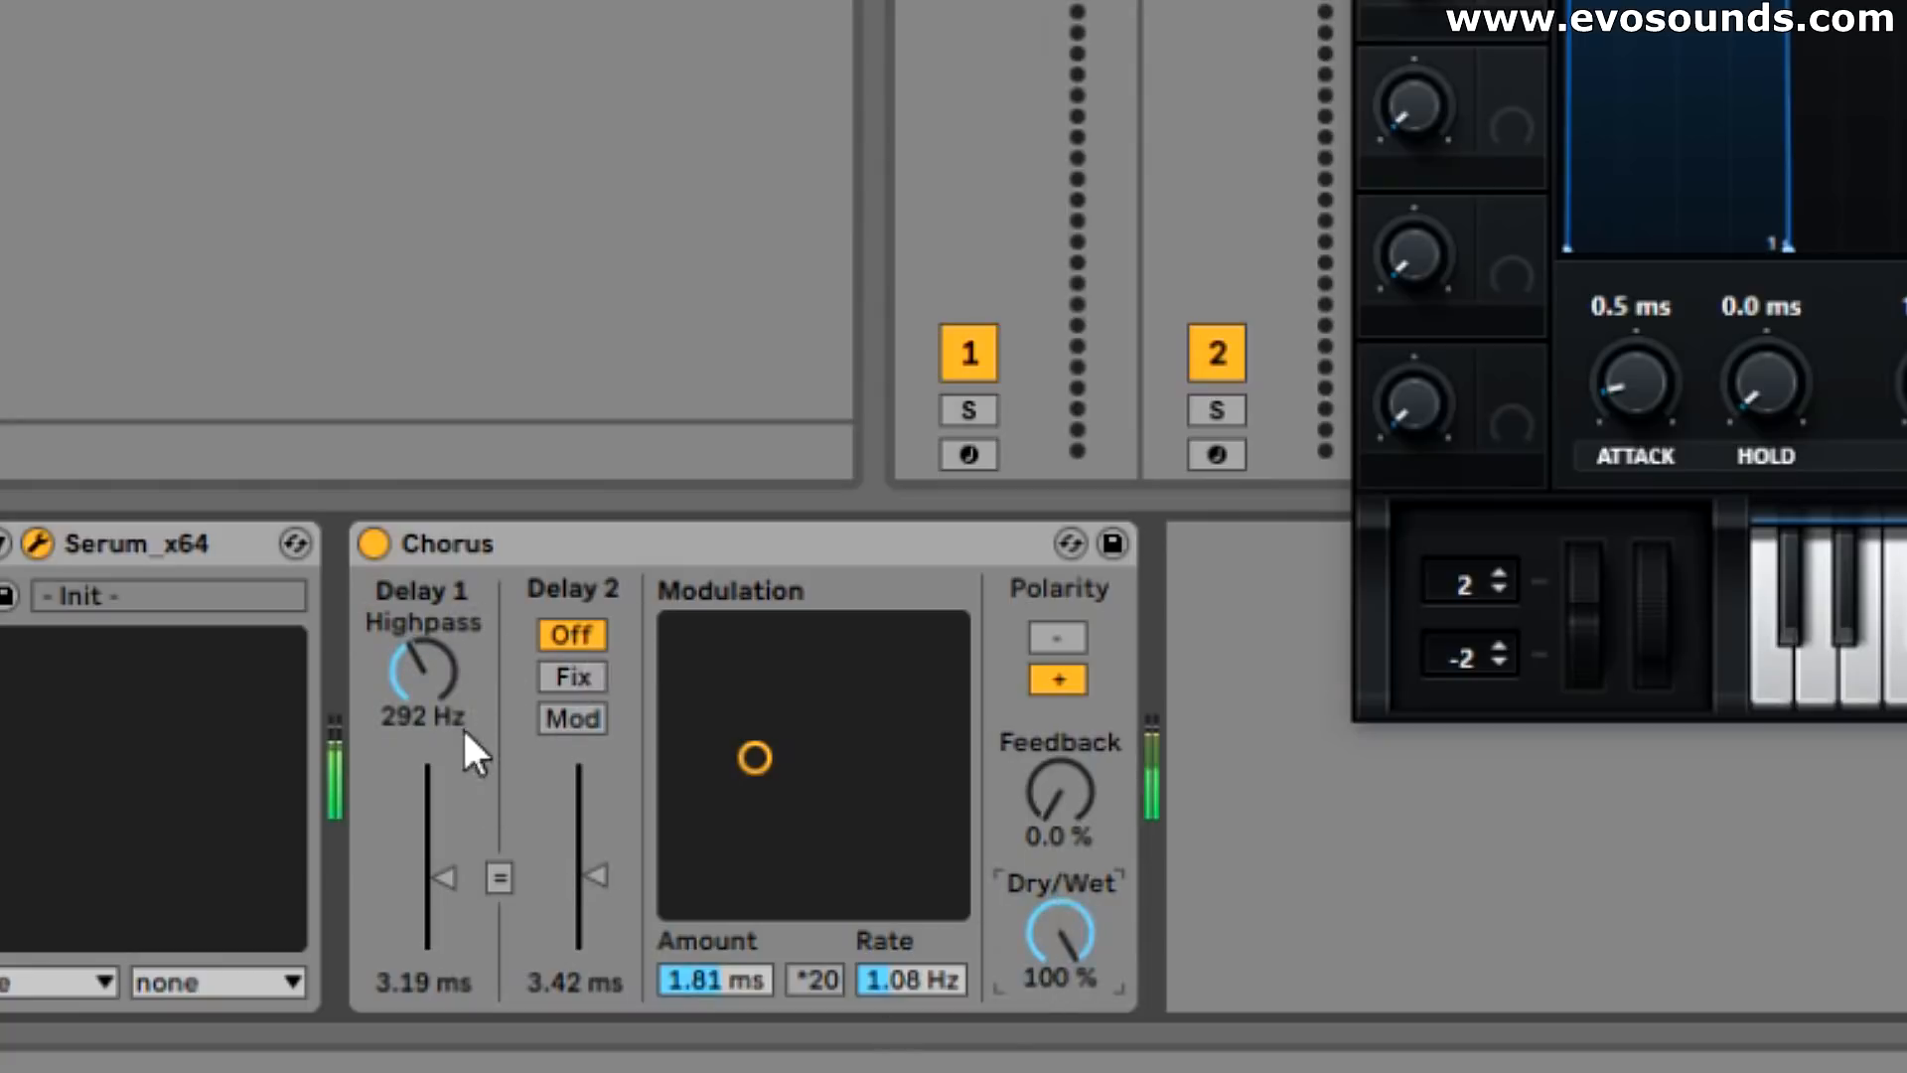
{"action": "left_click_drag", "start_coordinate": [423, 670], "coordinate": [423, 710]}
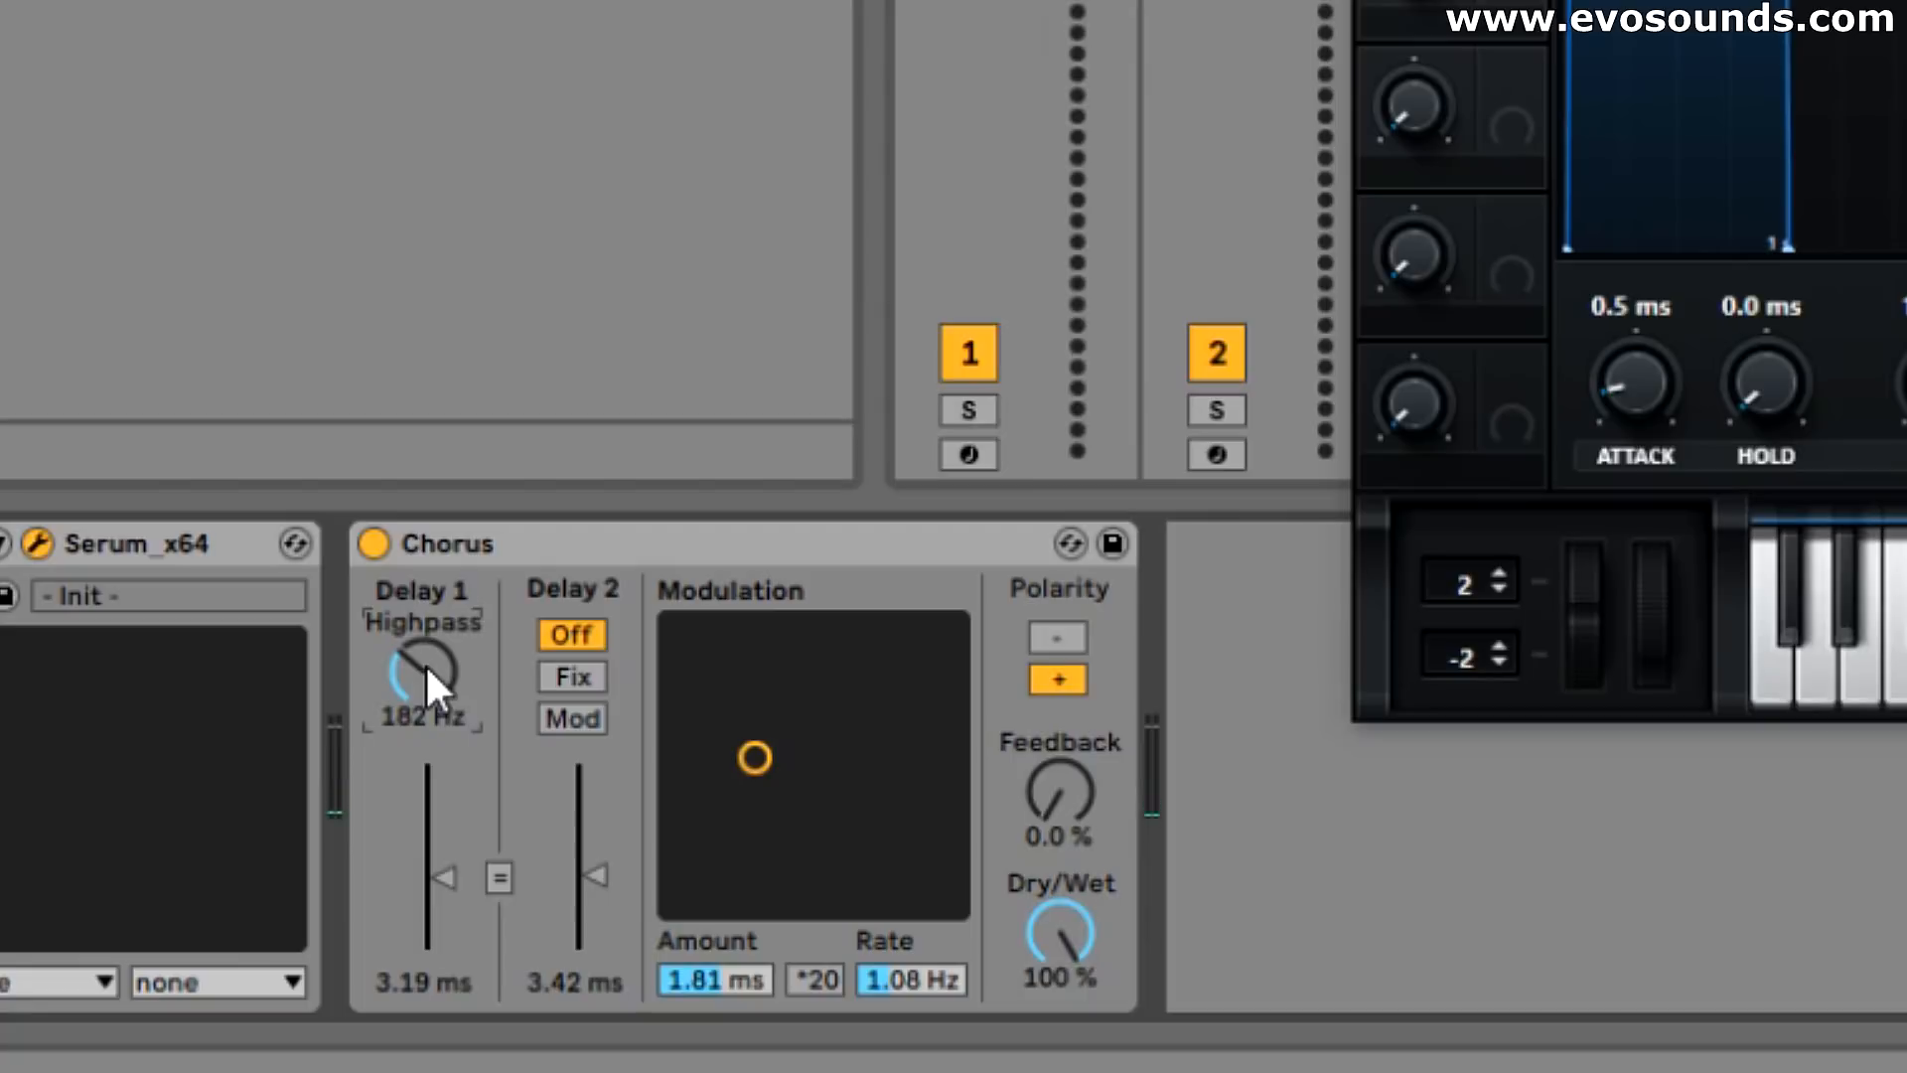
{"action": "left_click_drag", "start_coordinate": [995, 942], "coordinate": [995, 1003]}
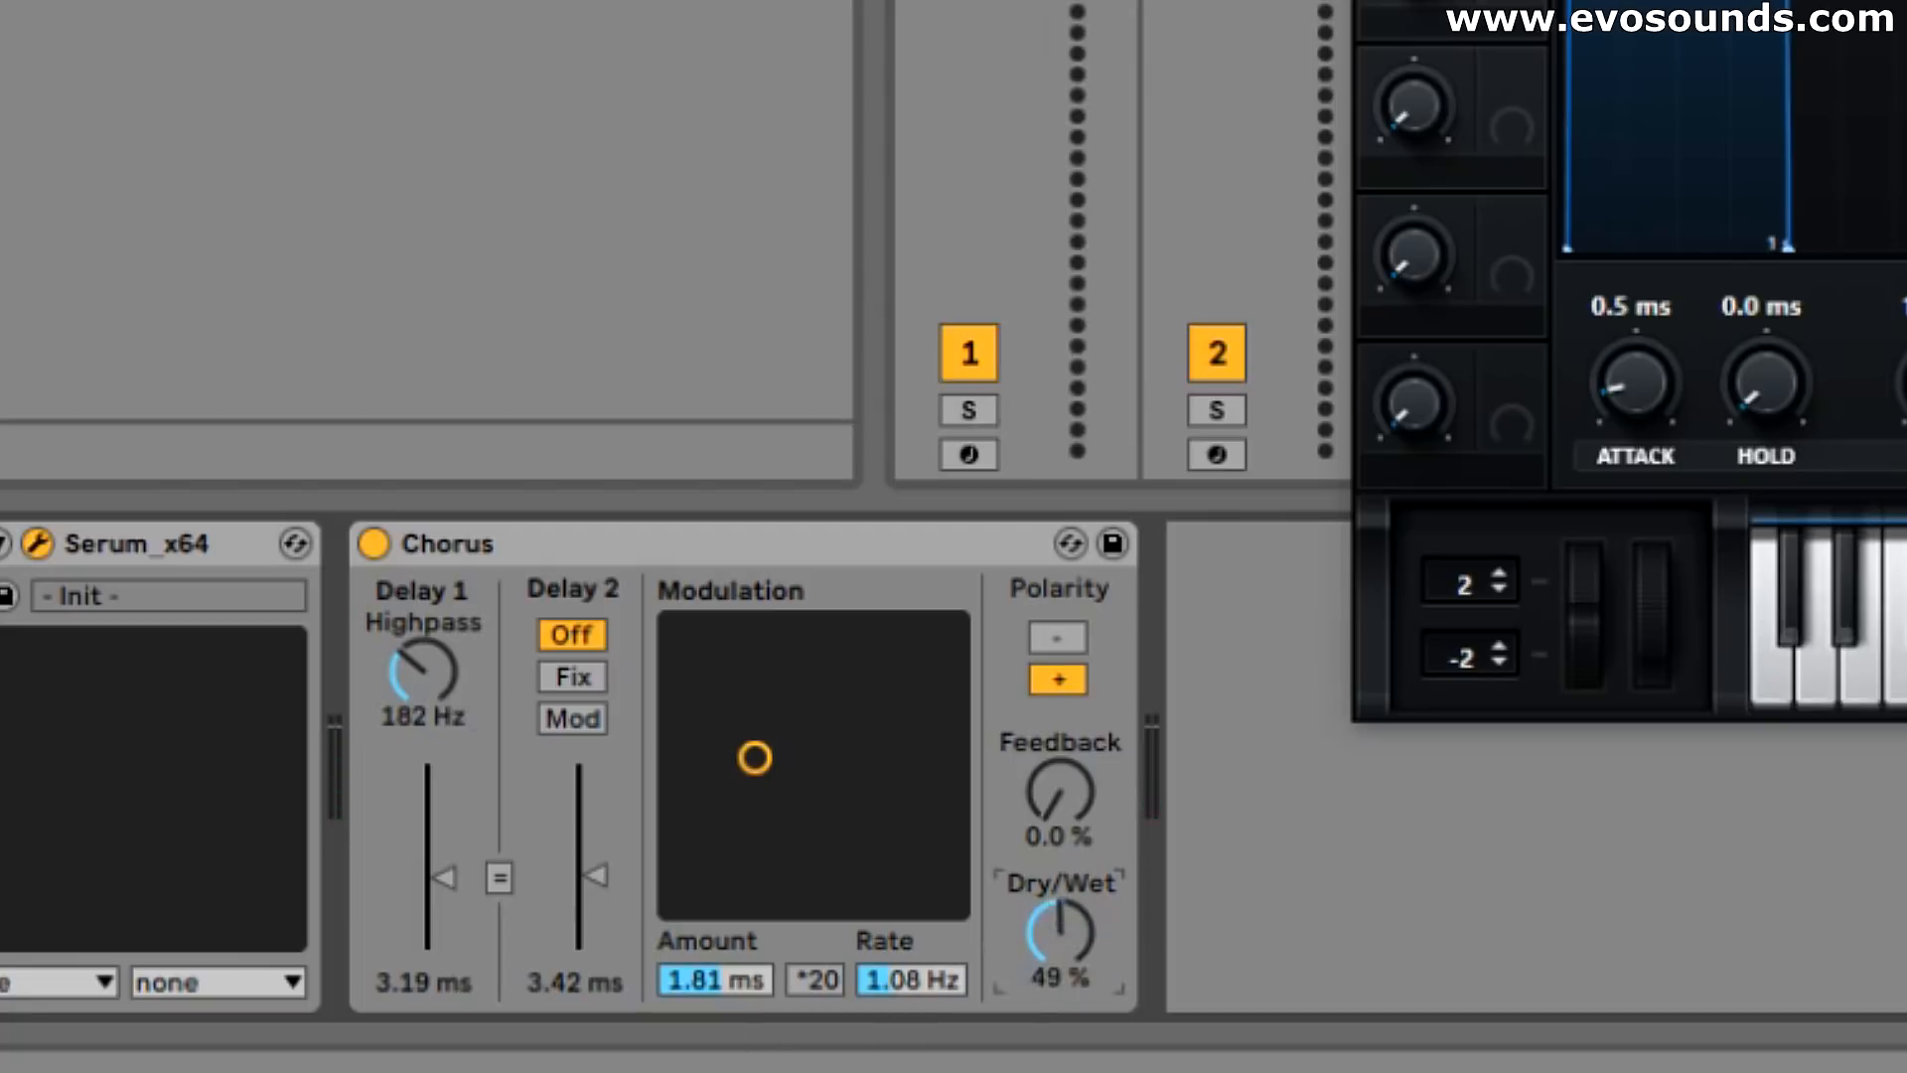
Step: Set the Chorus Highpass to 249 Hz and Dry/Wet to 46%
{"action": "mouse_move", "coordinate": [425, 700]}
{"action": "left_mouse_down"}
{"action": "mouse_move", "coordinate": [425, 665]}
{"action": "mouse_move", "coordinate": [425, 696]}
{"action": "left_mouse_up"}
{"action": "left_click_drag", "start_coordinate": [405, 673], "coordinate": [427, 711]}
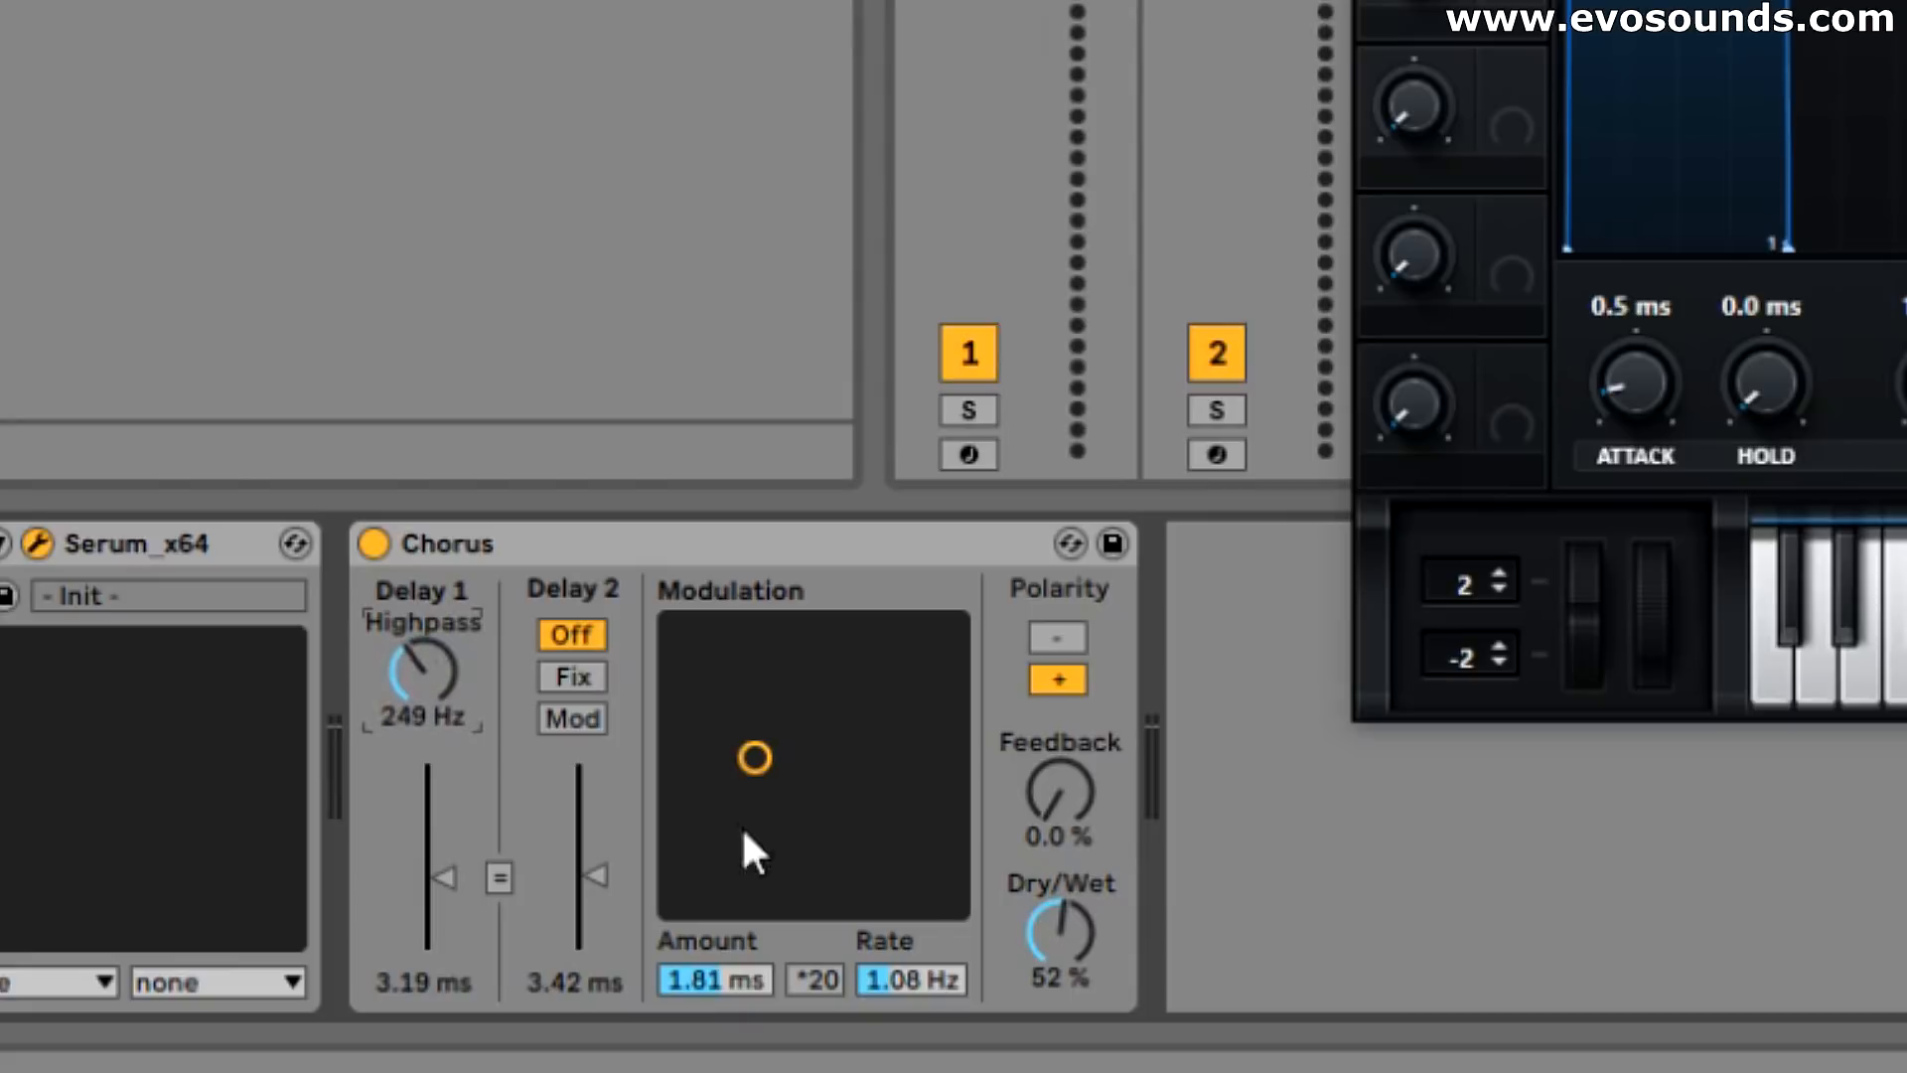
{"action": "left_click_drag", "start_coordinate": [1045, 908], "coordinate": [1045, 902]}
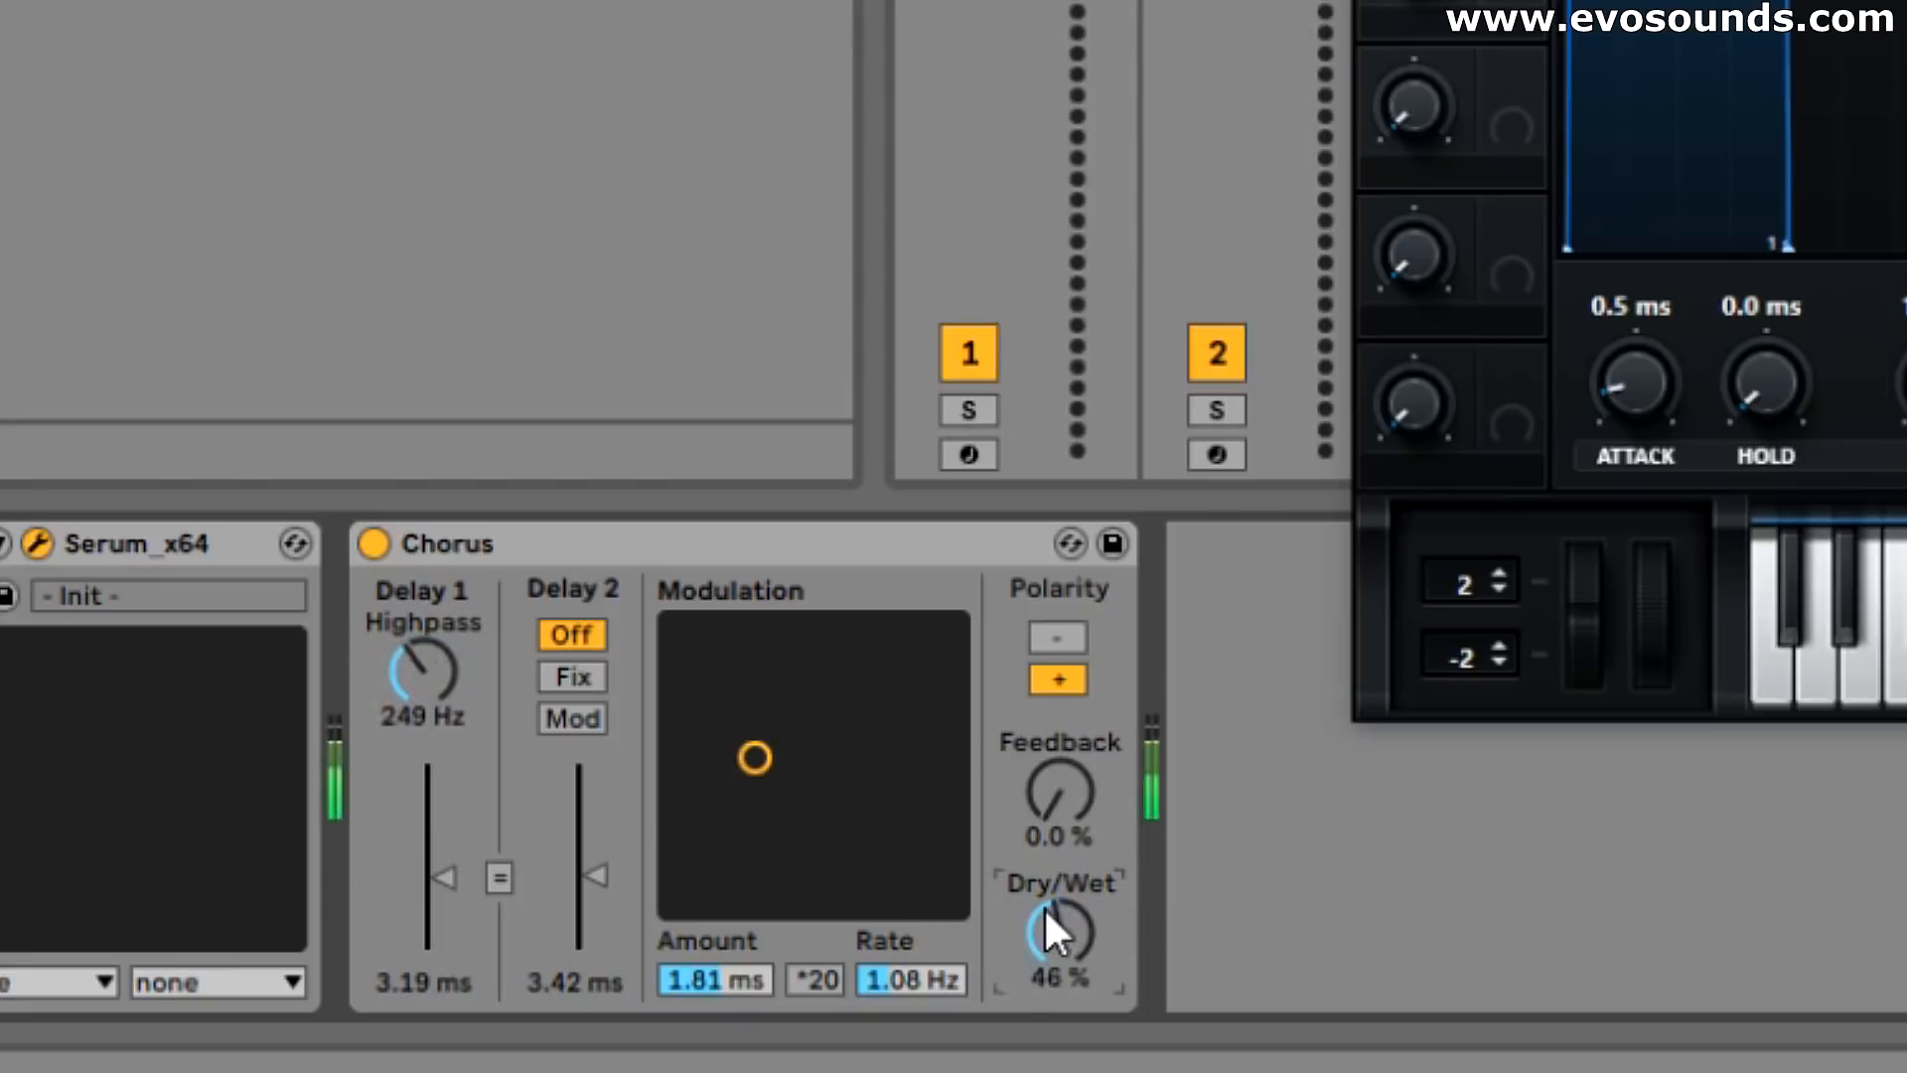
Step: Set Delay 1 to 7.08 ms, and try Delay 2's other modes before returning it to Off
{"action": "left_click_drag", "start_coordinate": [443, 851], "coordinate": [443, 851]}
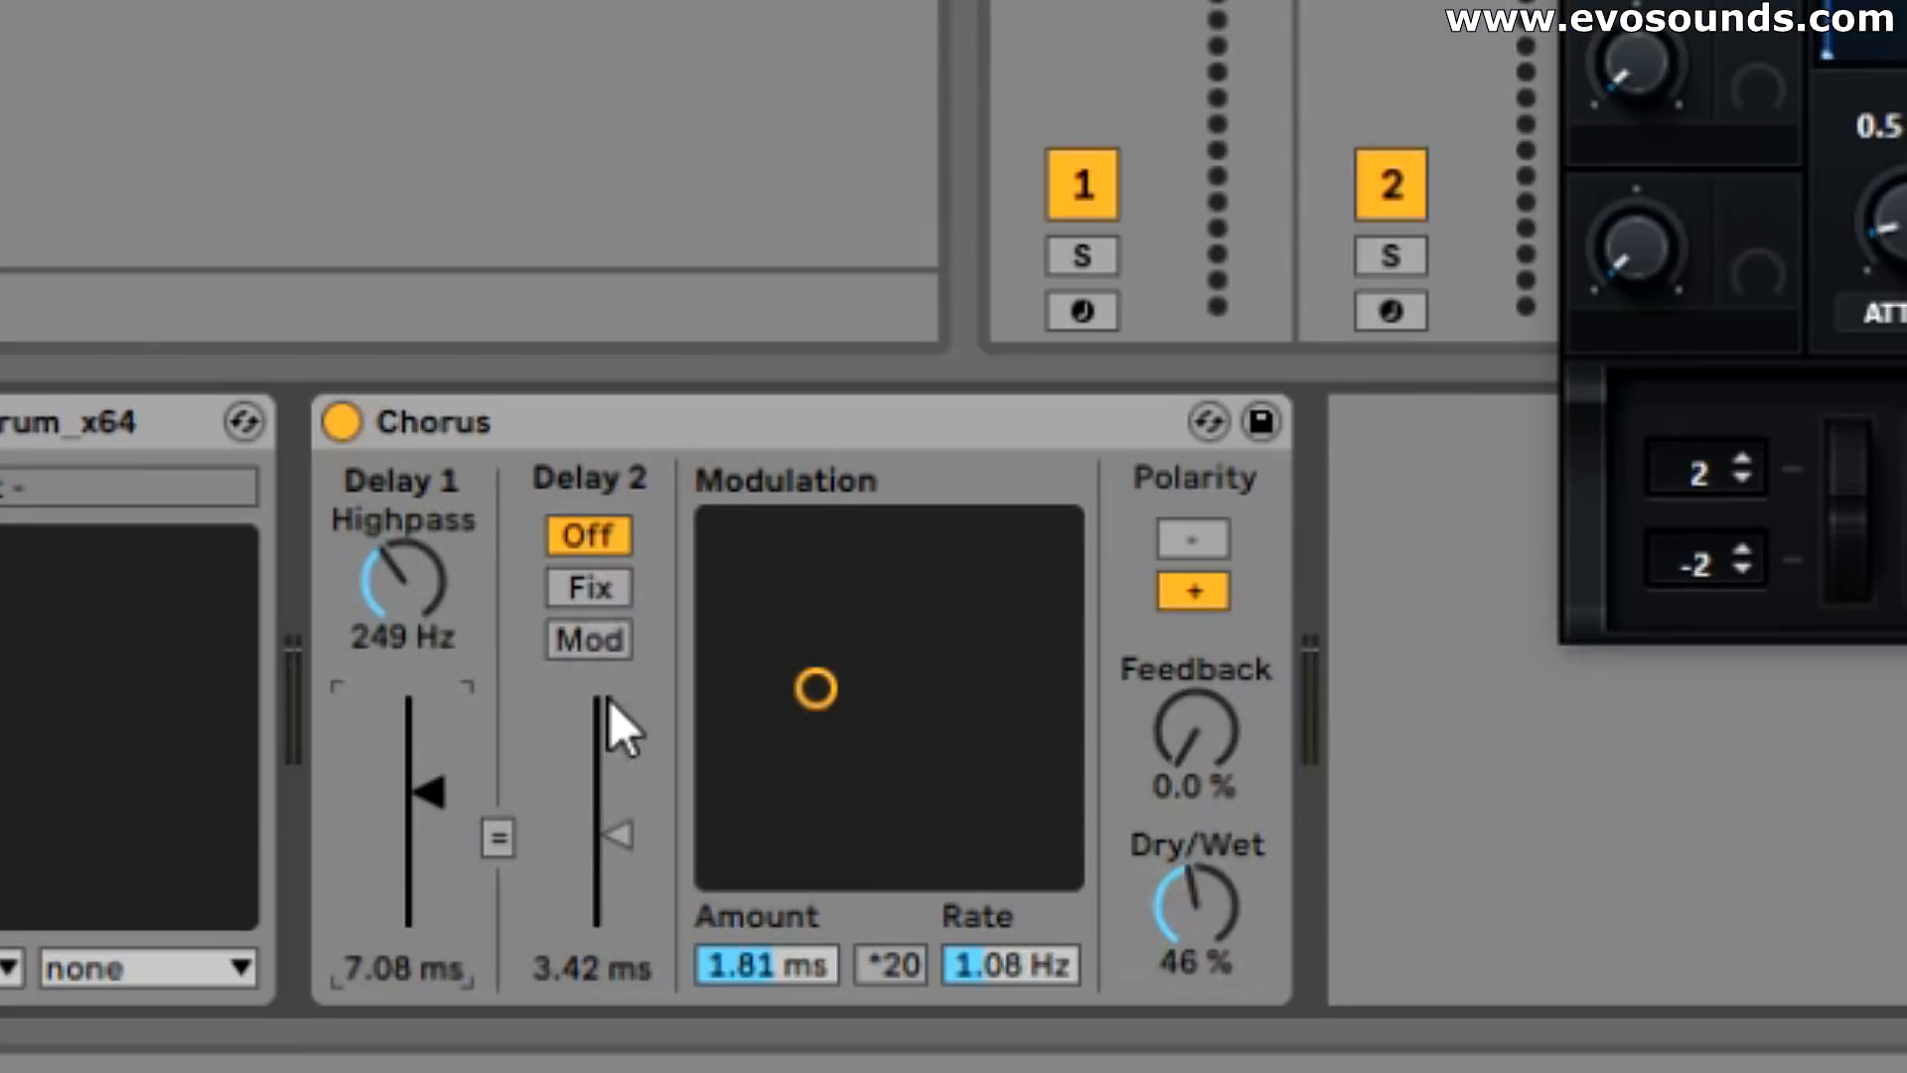
{"action": "left_click", "coordinate": [600, 593]}
{"action": "left_click", "coordinate": [588, 656]}
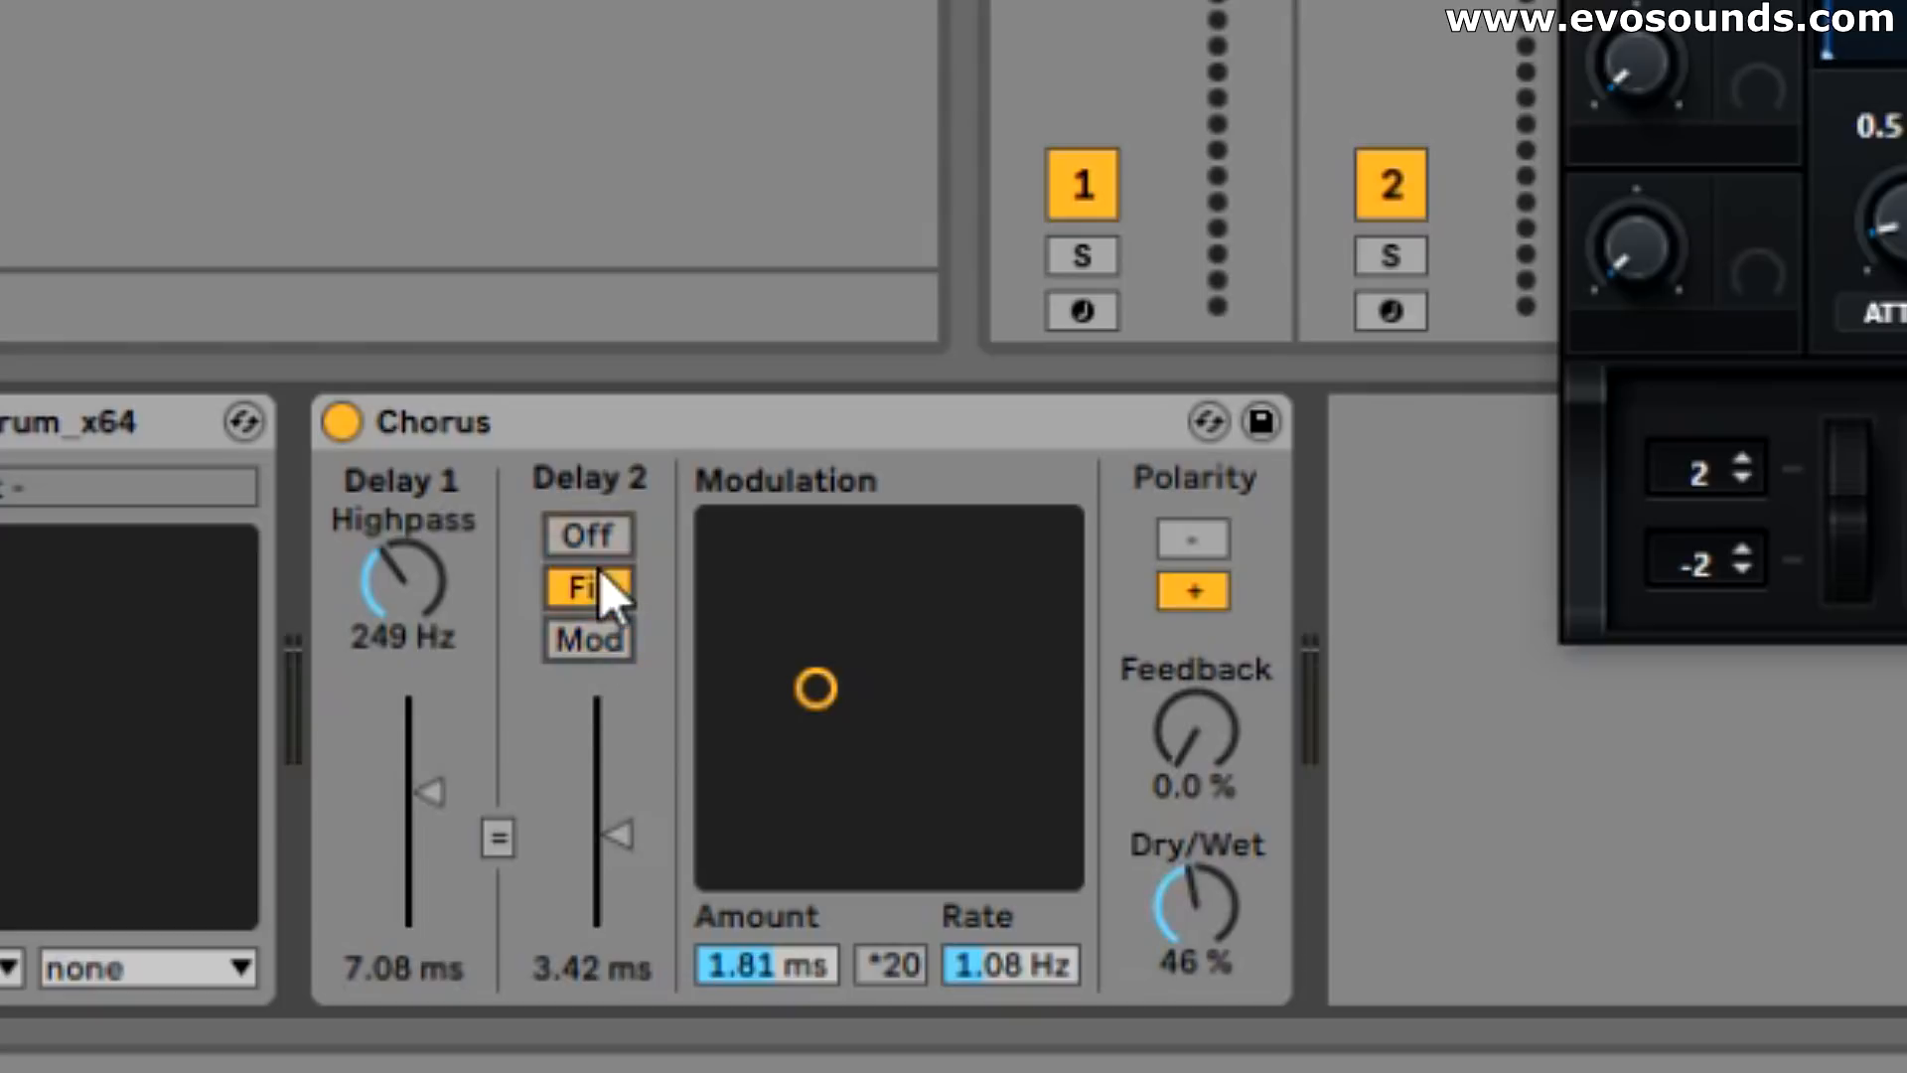
{"action": "left_click", "coordinate": [625, 549]}
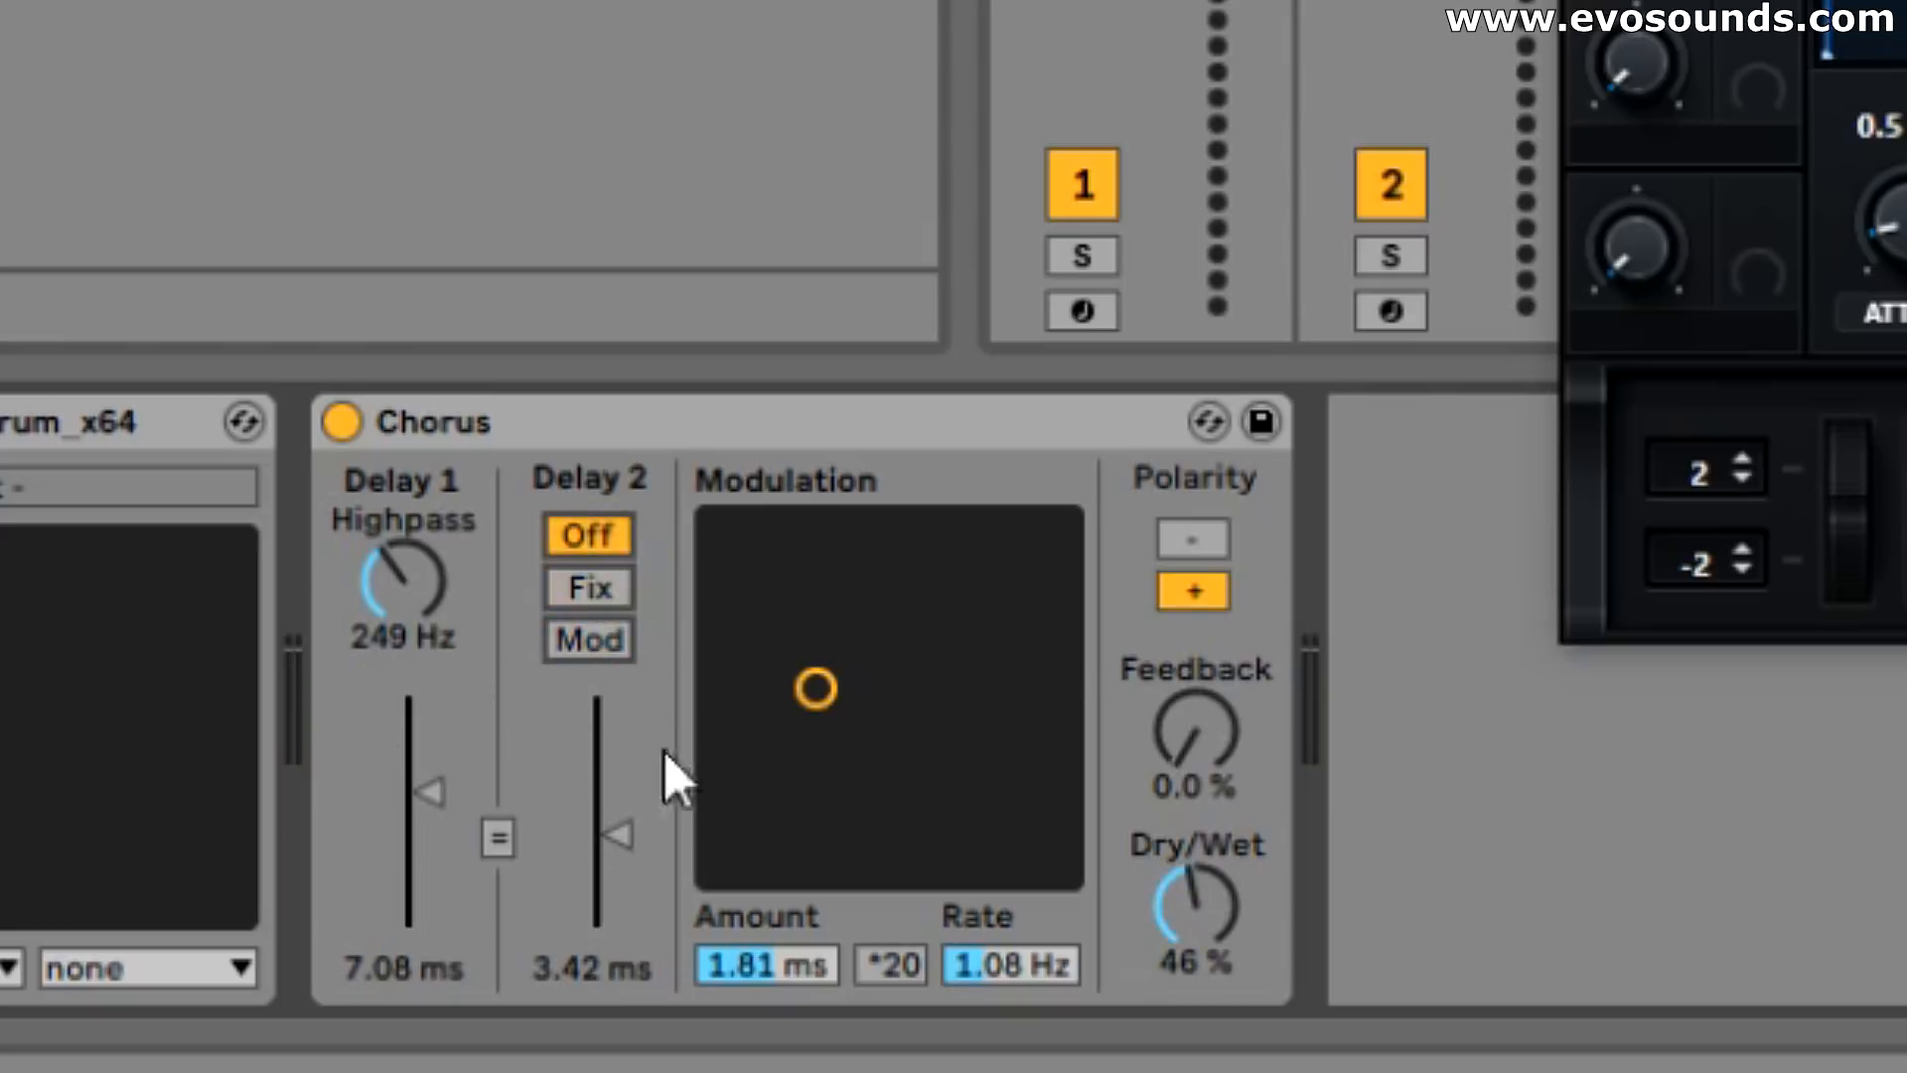
Step: Set the modulation to 1.39 ms at 2.38 Hz and switch Delay 2 to Mod with a 6.12 ms time
{"action": "left_click_drag", "start_coordinate": [804, 696], "coordinate": [873, 711]}
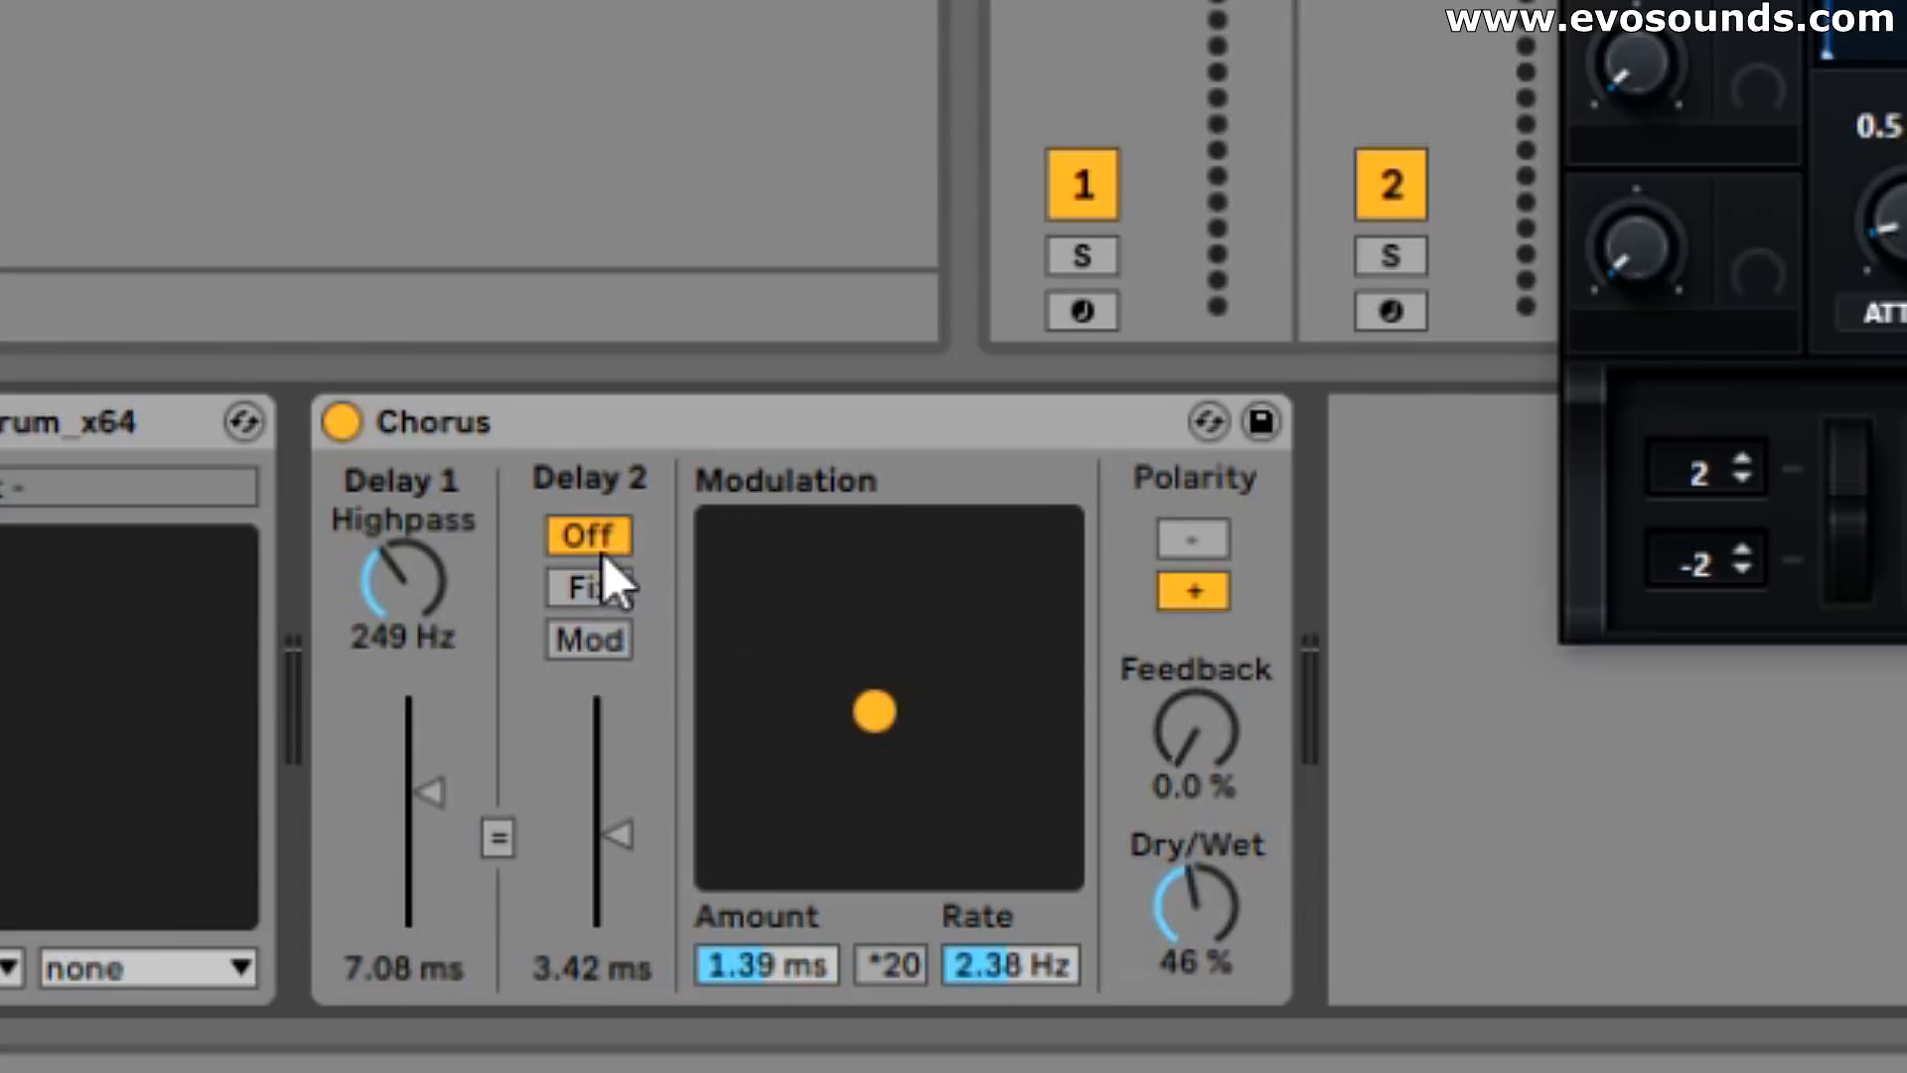
{"action": "left_click", "coordinate": [596, 588]}
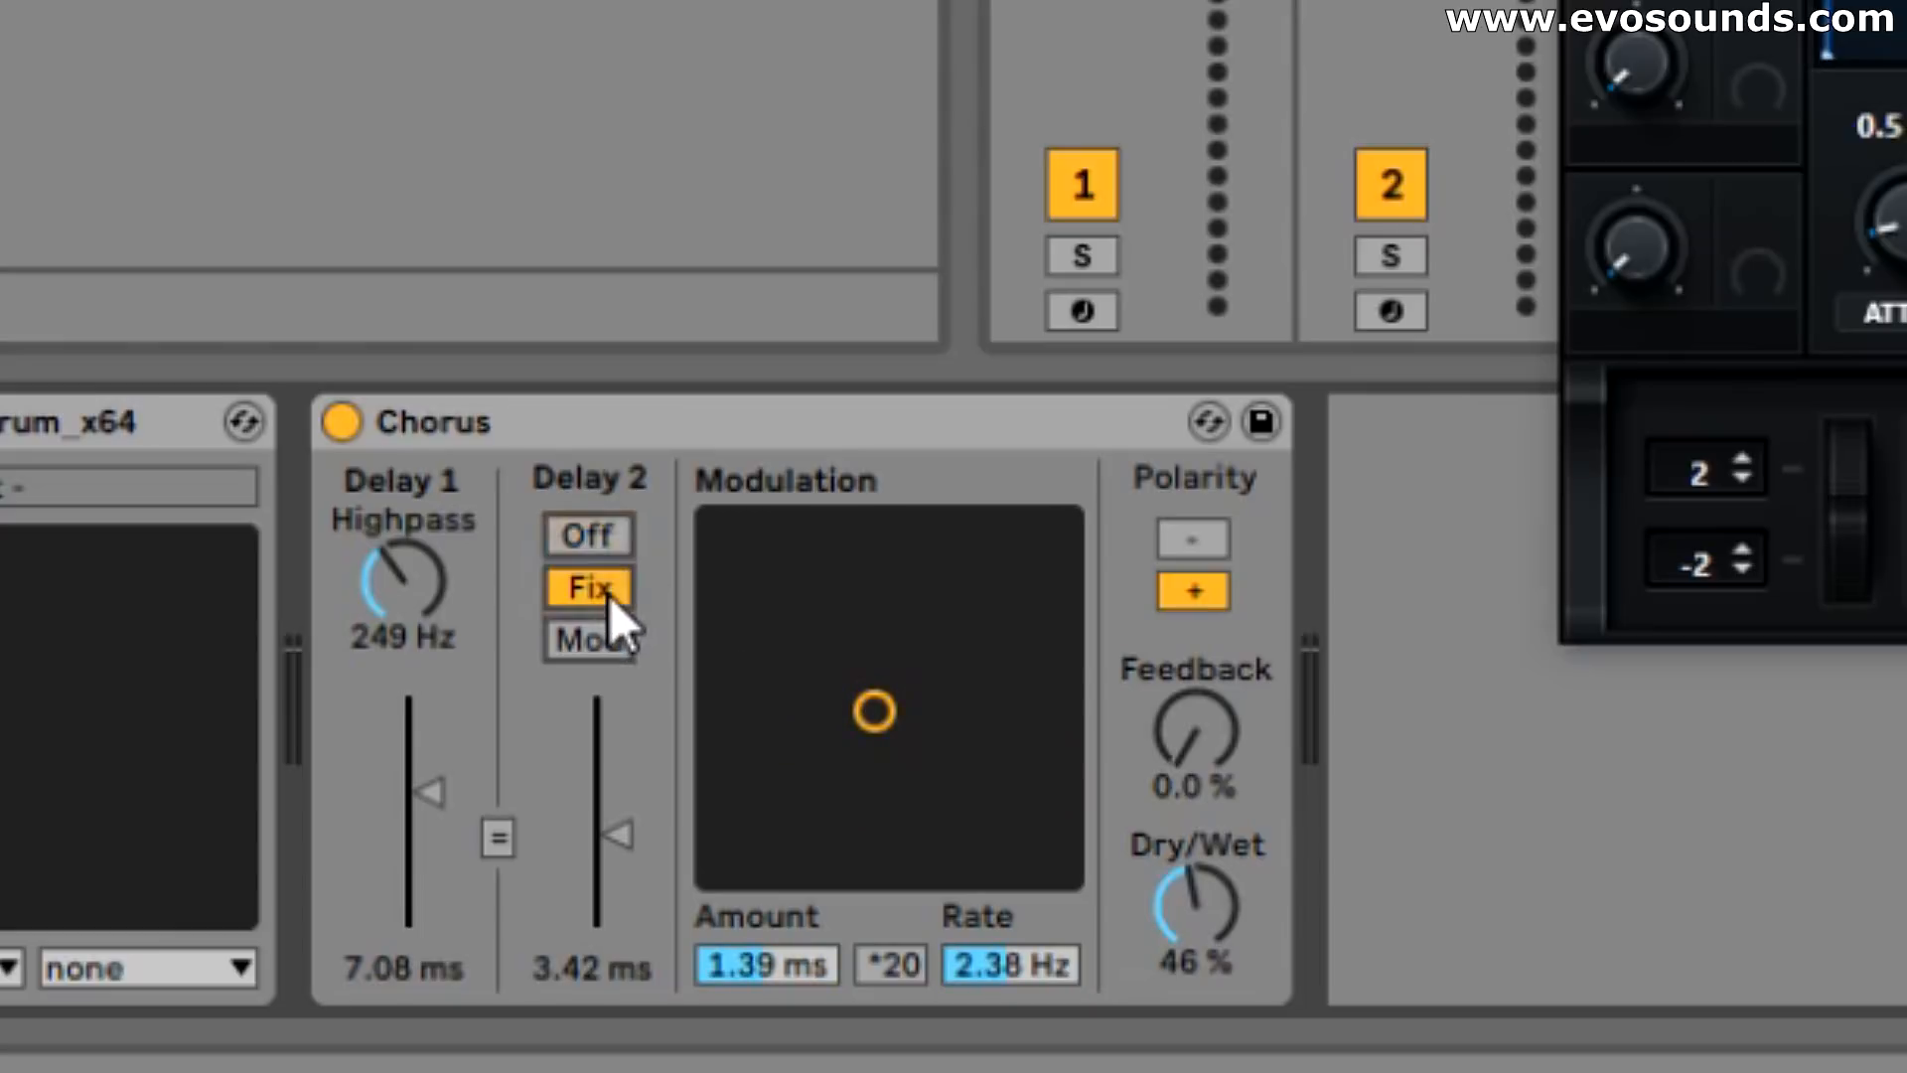
{"action": "left_click", "coordinate": [596, 639]}
{"action": "mouse_move", "coordinate": [587, 829]}
{"action": "left_mouse_down"}
{"action": "mouse_move", "coordinate": [596, 809]}
{"action": "mouse_move", "coordinate": [596, 890]}
{"action": "mouse_move", "coordinate": [592, 808]}
{"action": "left_mouse_up"}
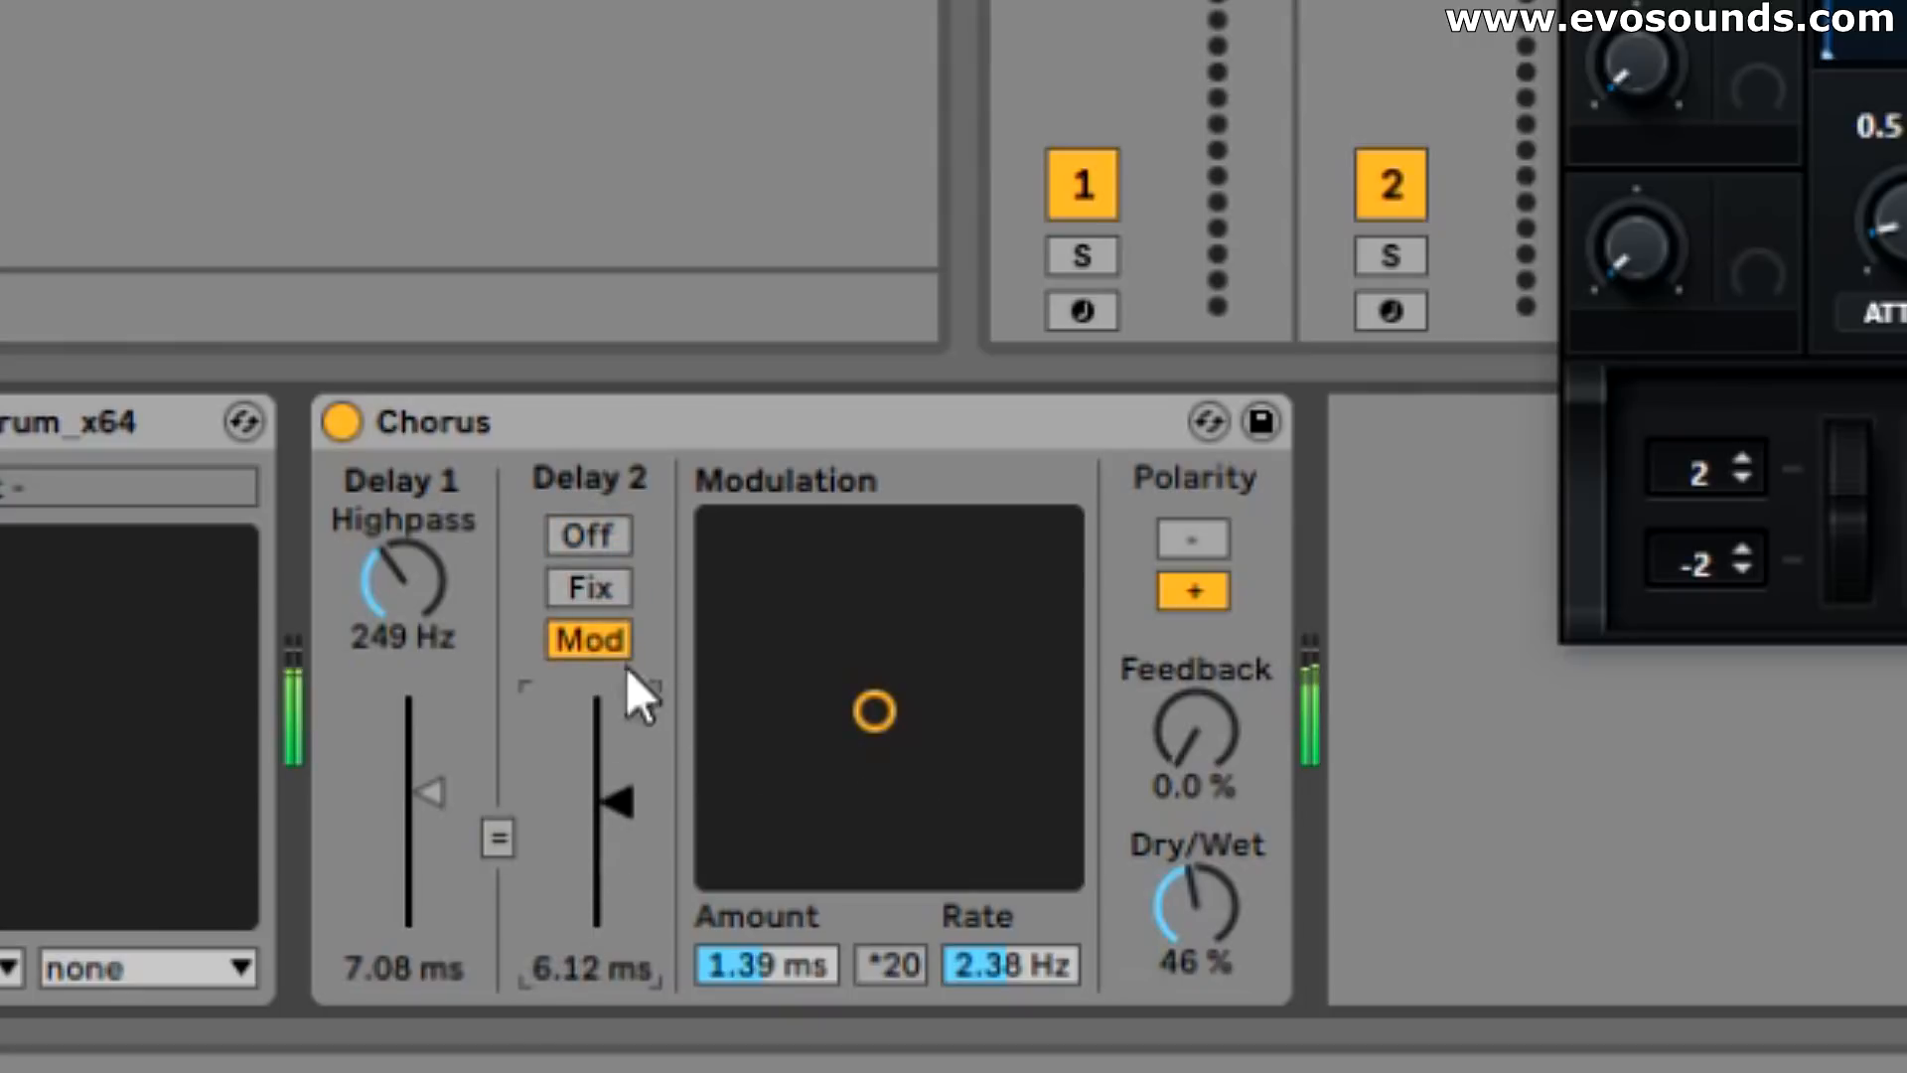
Step: Set the modulation to 3.08 ms at 4.30 Hz and compare Delay 2's Fix and Mod modes, ending on Mod
{"action": "left_click_drag", "start_coordinate": [874, 711], "coordinate": [936, 633]}
{"action": "left_click", "coordinate": [619, 795]}
{"action": "left_click", "coordinate": [606, 599]}
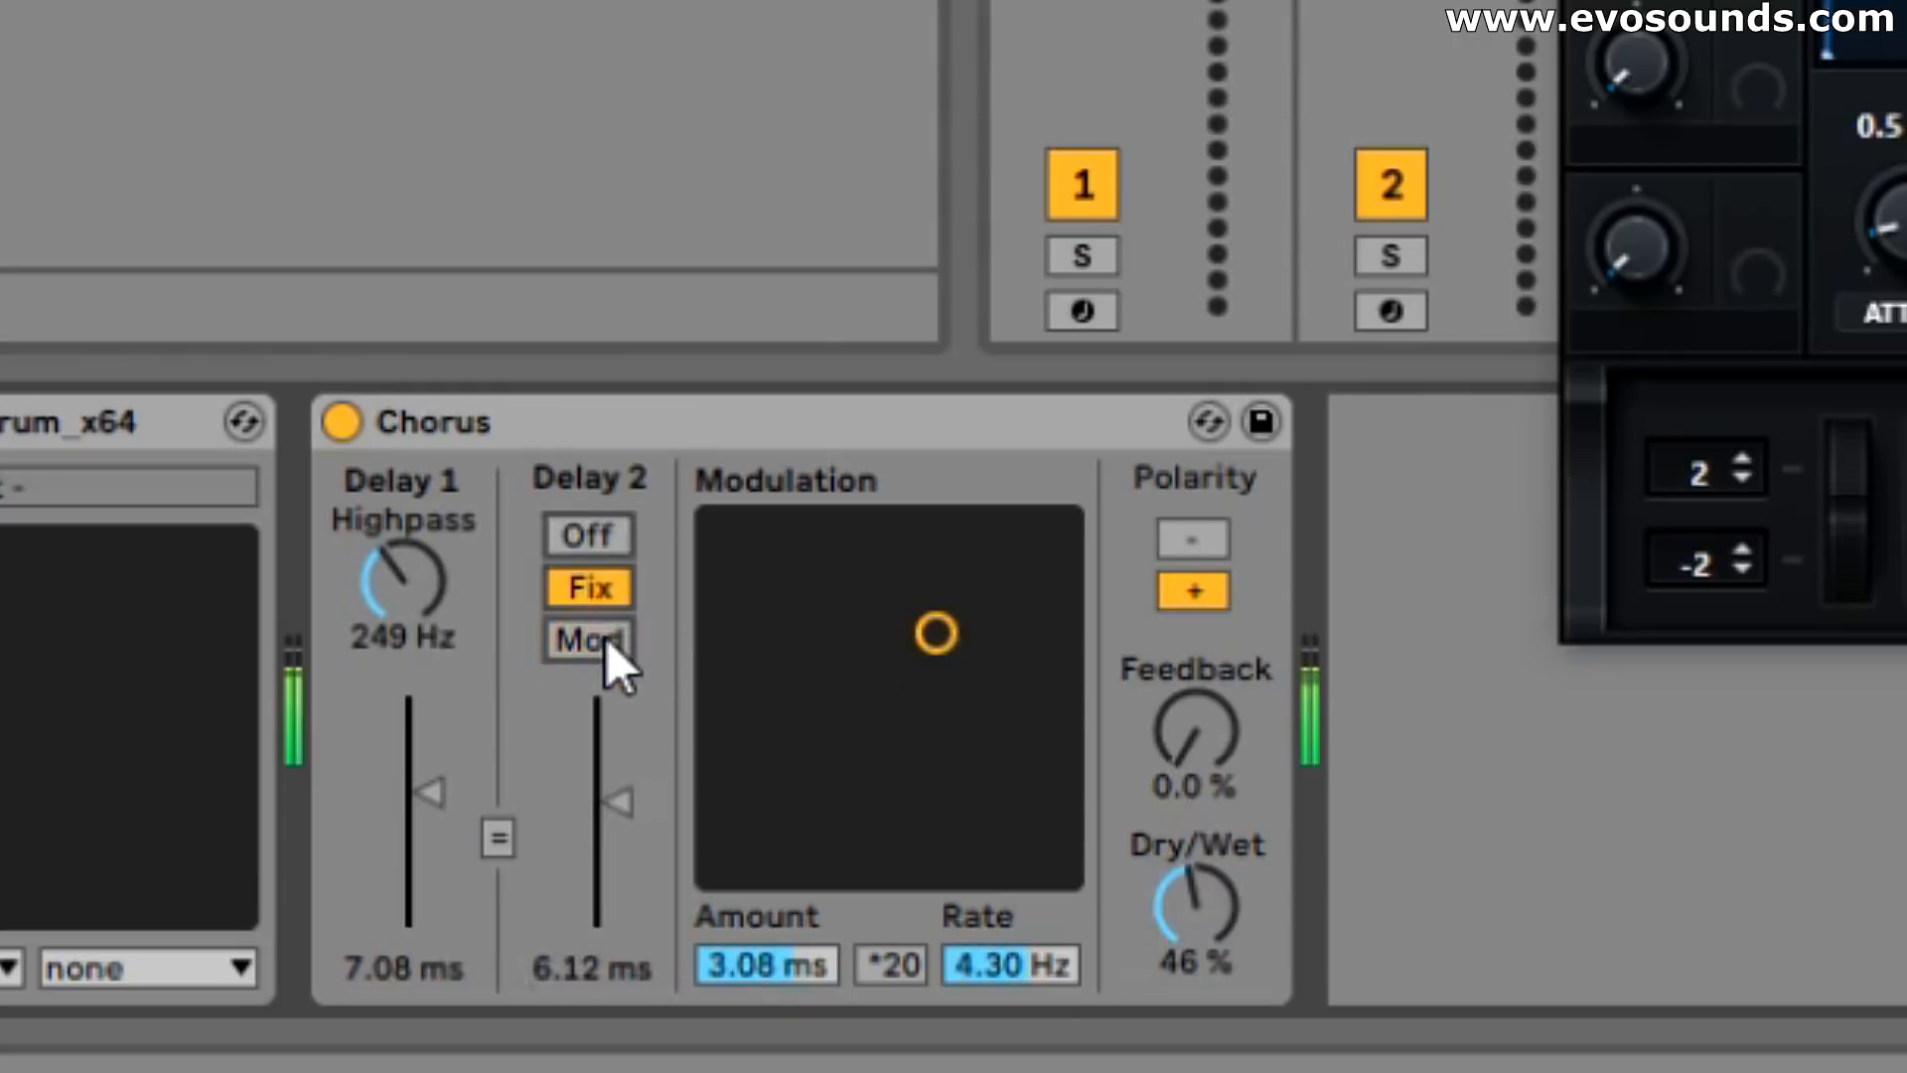
{"action": "left_click", "coordinate": [606, 640]}
{"action": "left_click", "coordinate": [608, 596]}
{"action": "left_click", "coordinate": [617, 638]}
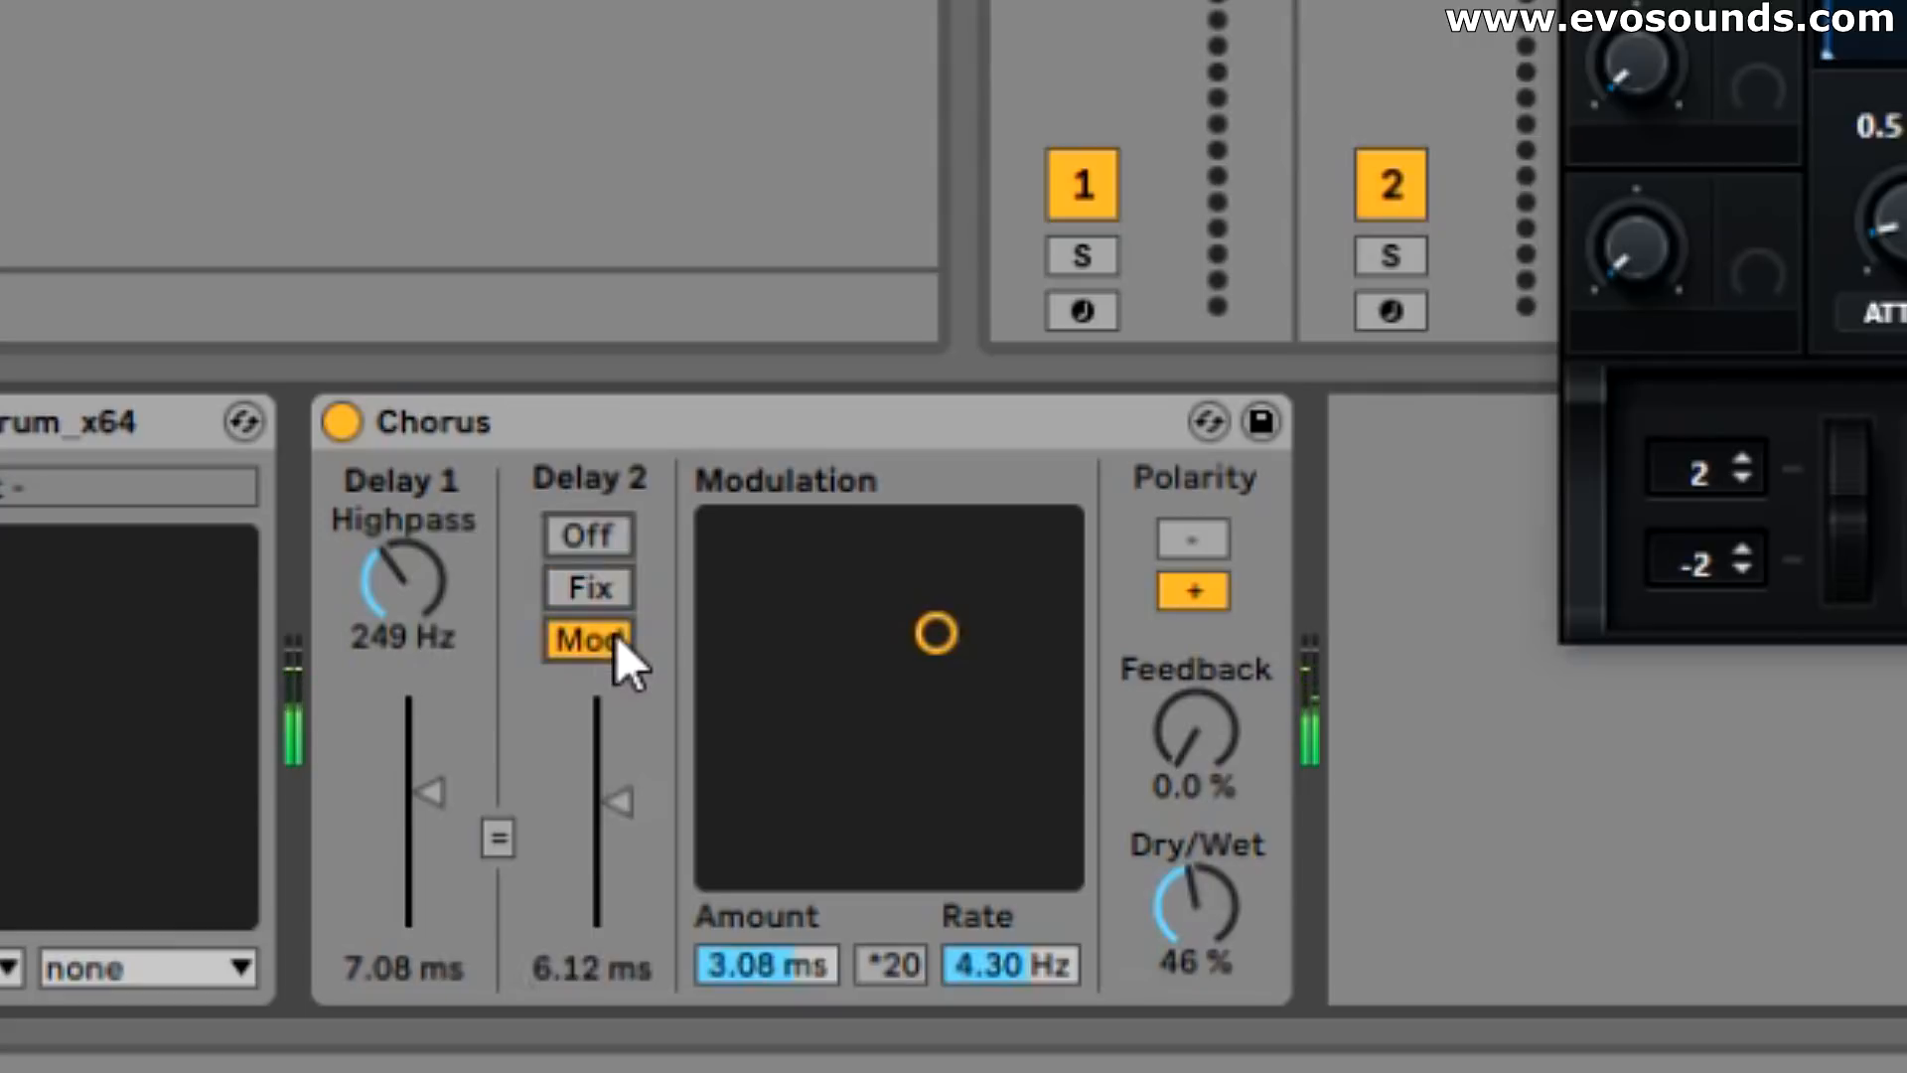
Step: Set Delay 2 to 7.42 ms and adjust the modulation to 2.73 ms at 2.41 Hz
{"action": "left_click_drag", "start_coordinate": [629, 801], "coordinate": [630, 806]}
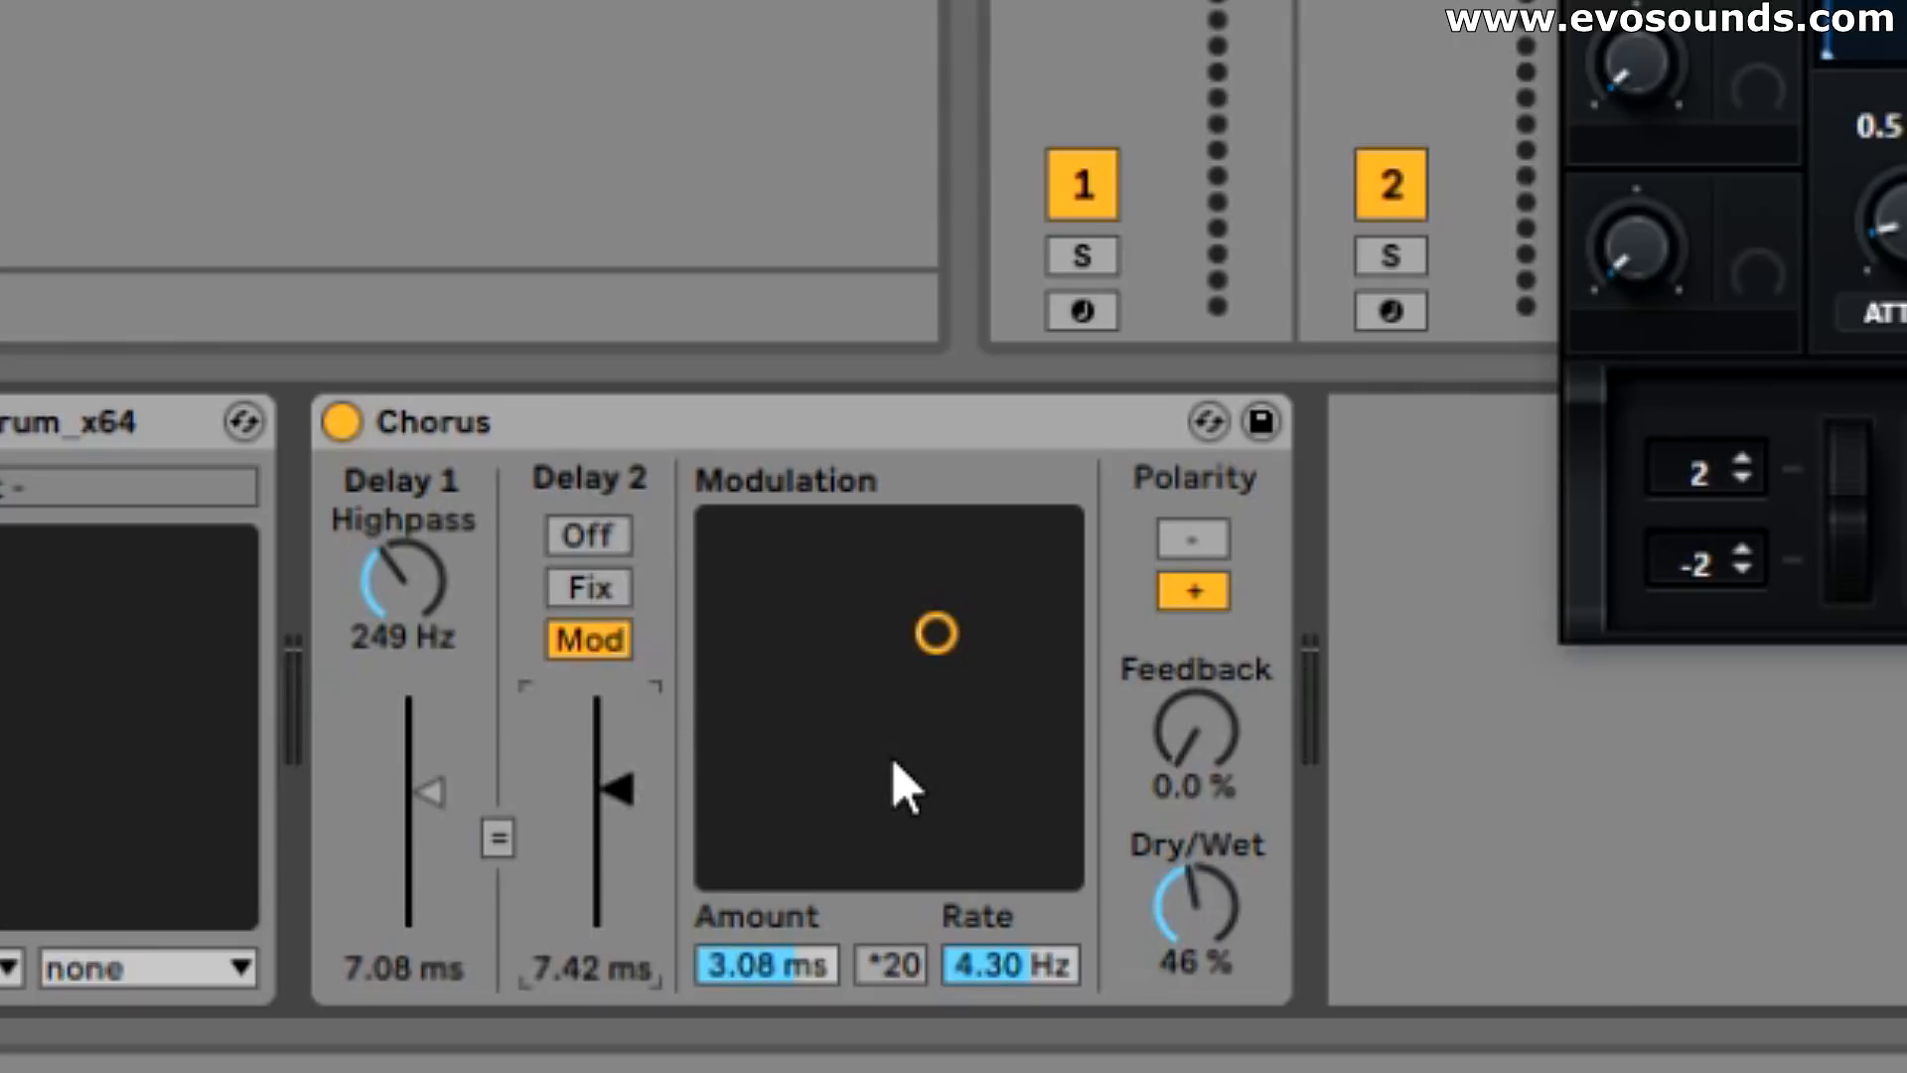
{"action": "left_click_drag", "start_coordinate": [959, 666], "coordinate": [865, 604]}
{"action": "mouse_move", "coordinate": [786, 967]}
{"action": "left_mouse_down"}
{"action": "mouse_move", "coordinate": [787, 1058]}
{"action": "mouse_move", "coordinate": [779, 932]}
{"action": "left_mouse_up"}
{"action": "left_click_drag", "start_coordinate": [865, 657], "coordinate": [915, 664]}
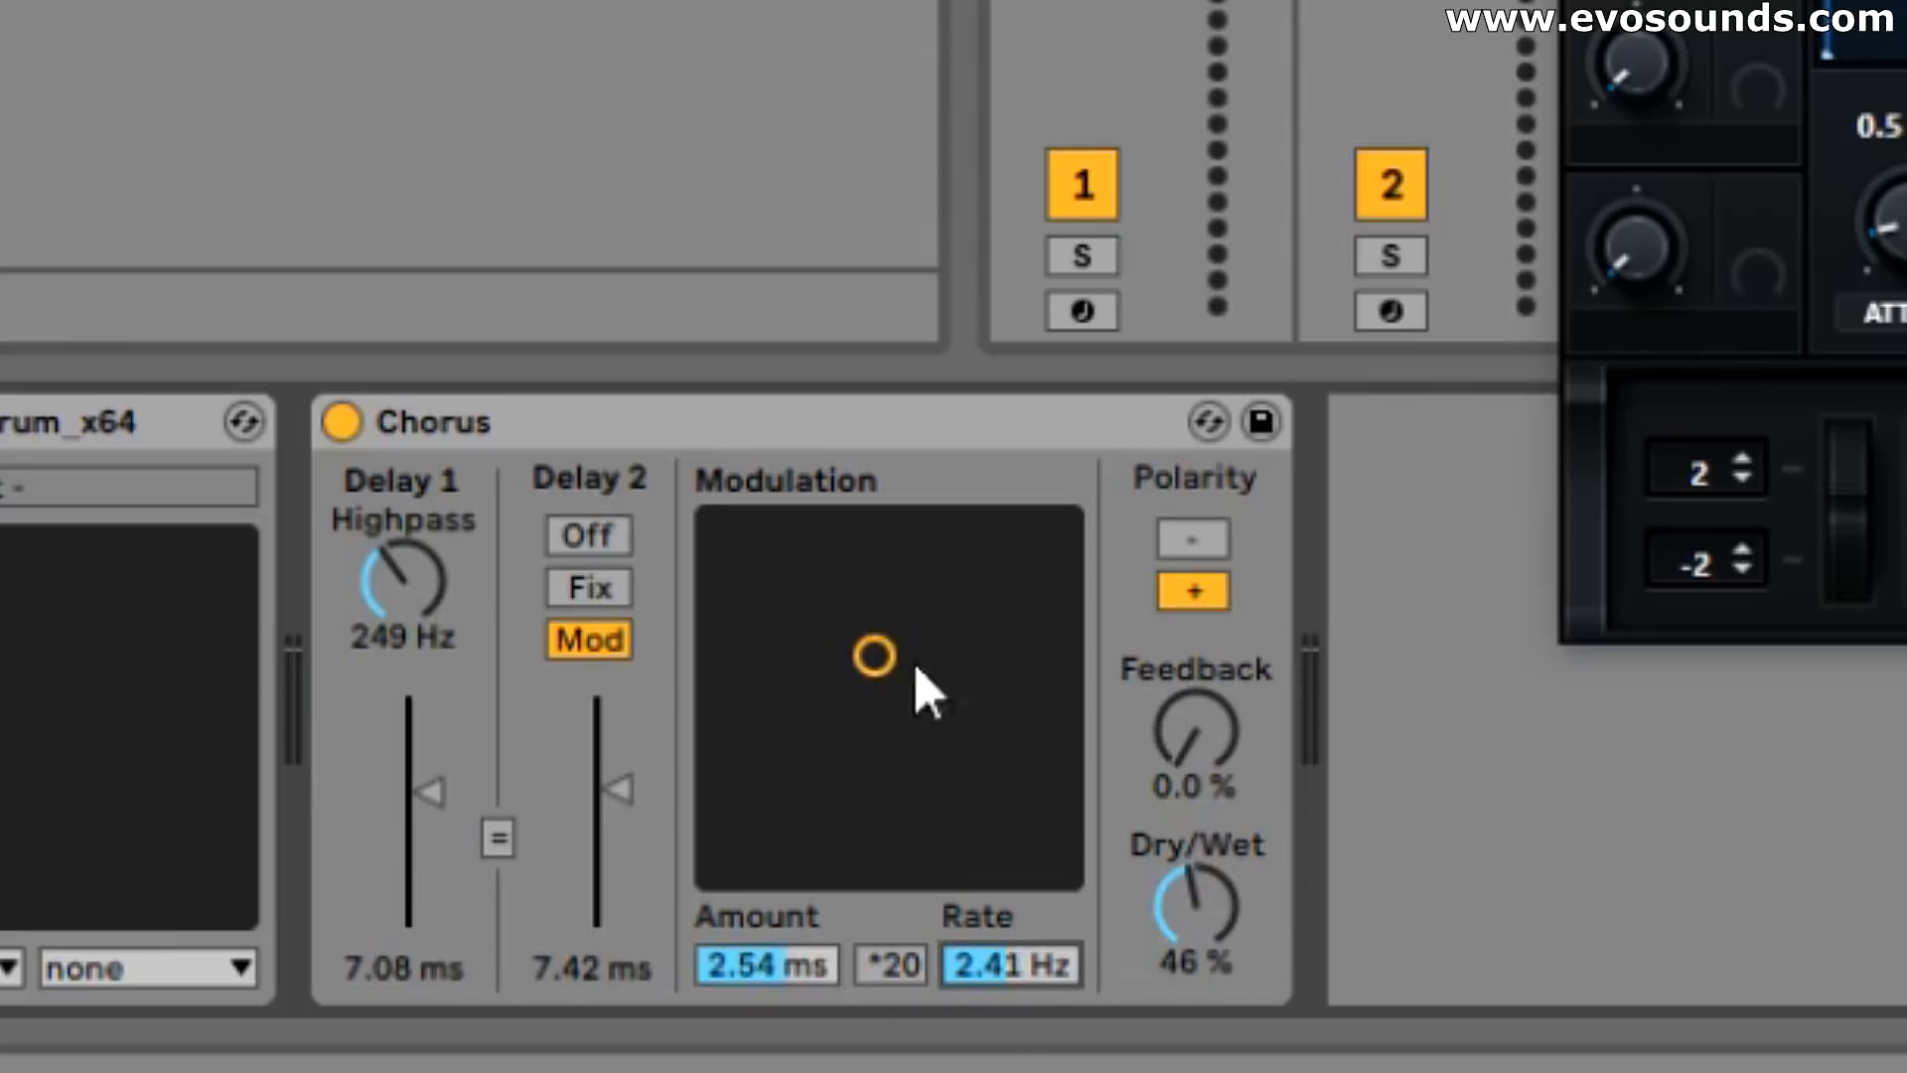
{"action": "mouse_move", "coordinate": [795, 991]}
{"action": "left_mouse_down"}
{"action": "mouse_move", "coordinate": [794, 1063]}
{"action": "mouse_move", "coordinate": [789, 974]}
{"action": "left_mouse_up"}
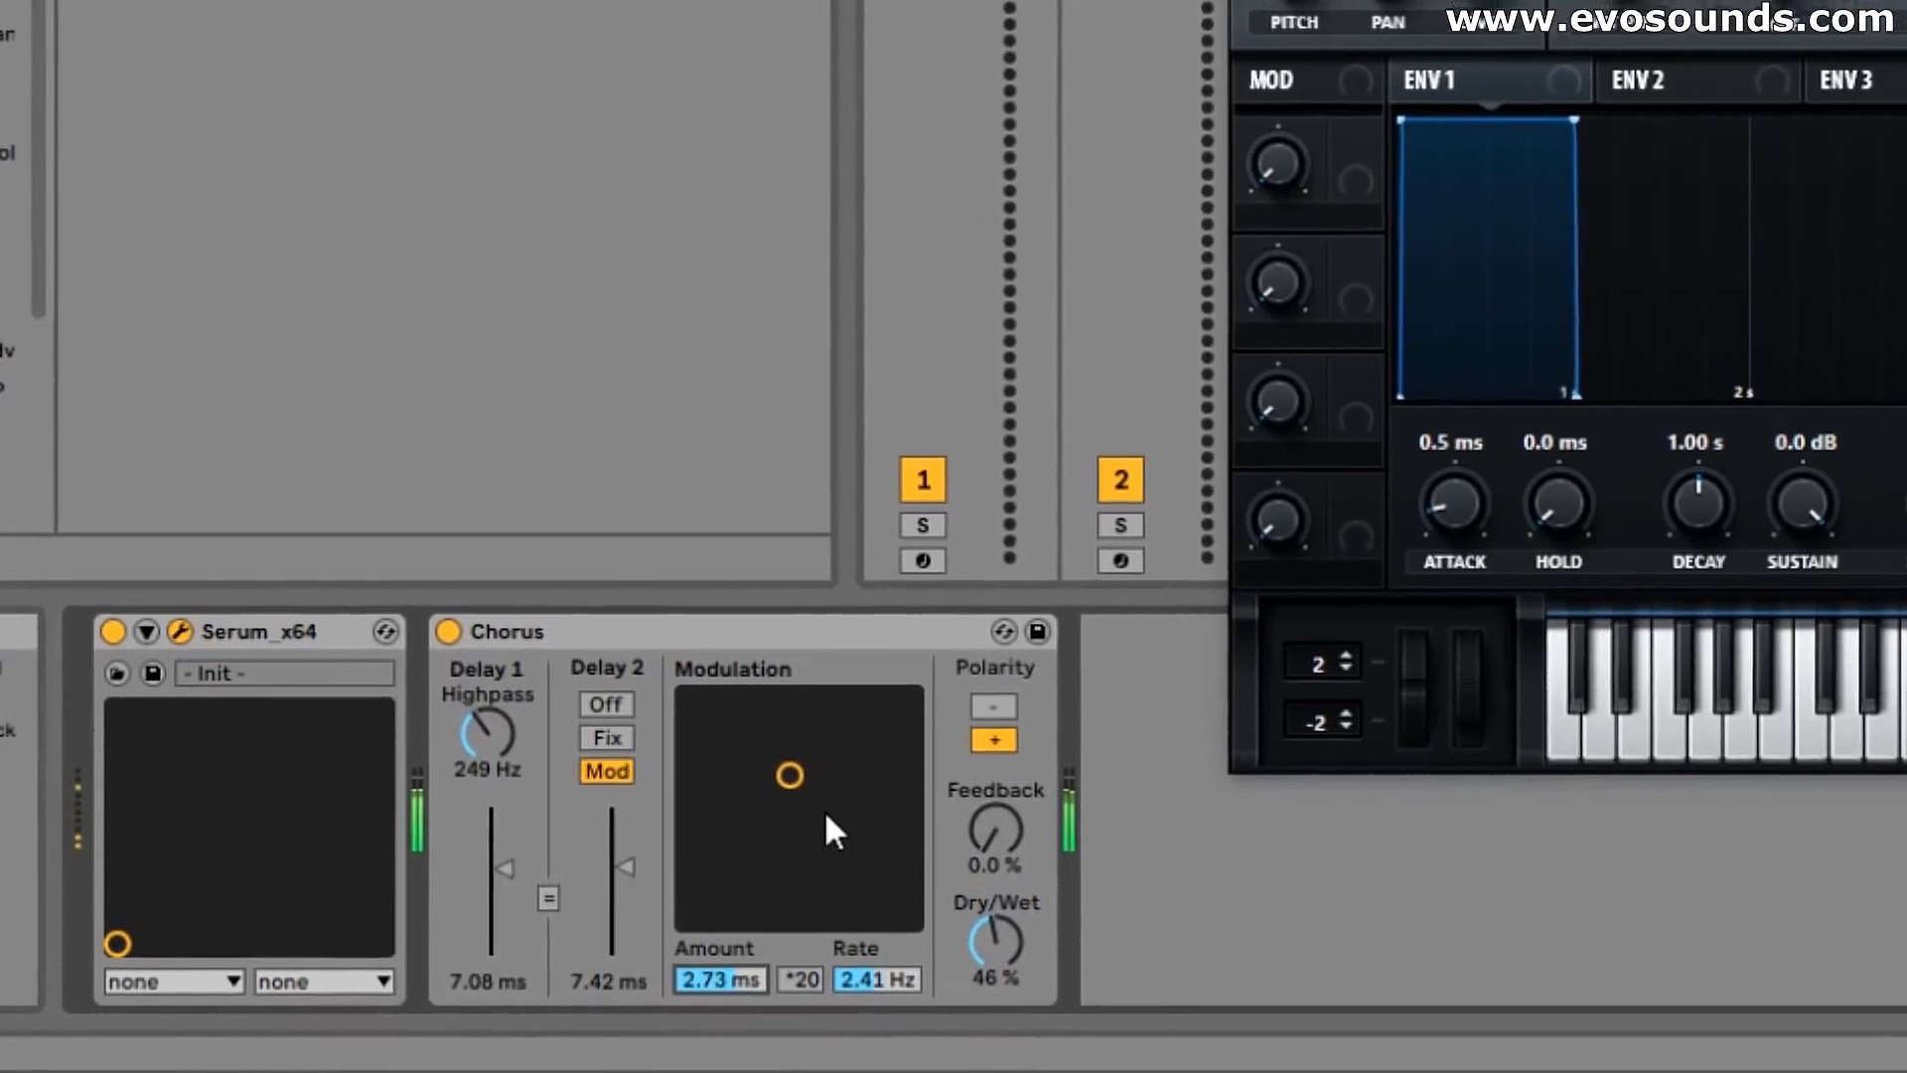
Step: Set the modulation rate to 2.73 Hz and vary the amount from 0.31 ms up to 1.88 ms
{"action": "left_click_drag", "start_coordinate": [875, 646], "coordinate": [877, 604]}
{"action": "left_click_drag", "start_coordinate": [806, 732], "coordinate": [813, 864]}
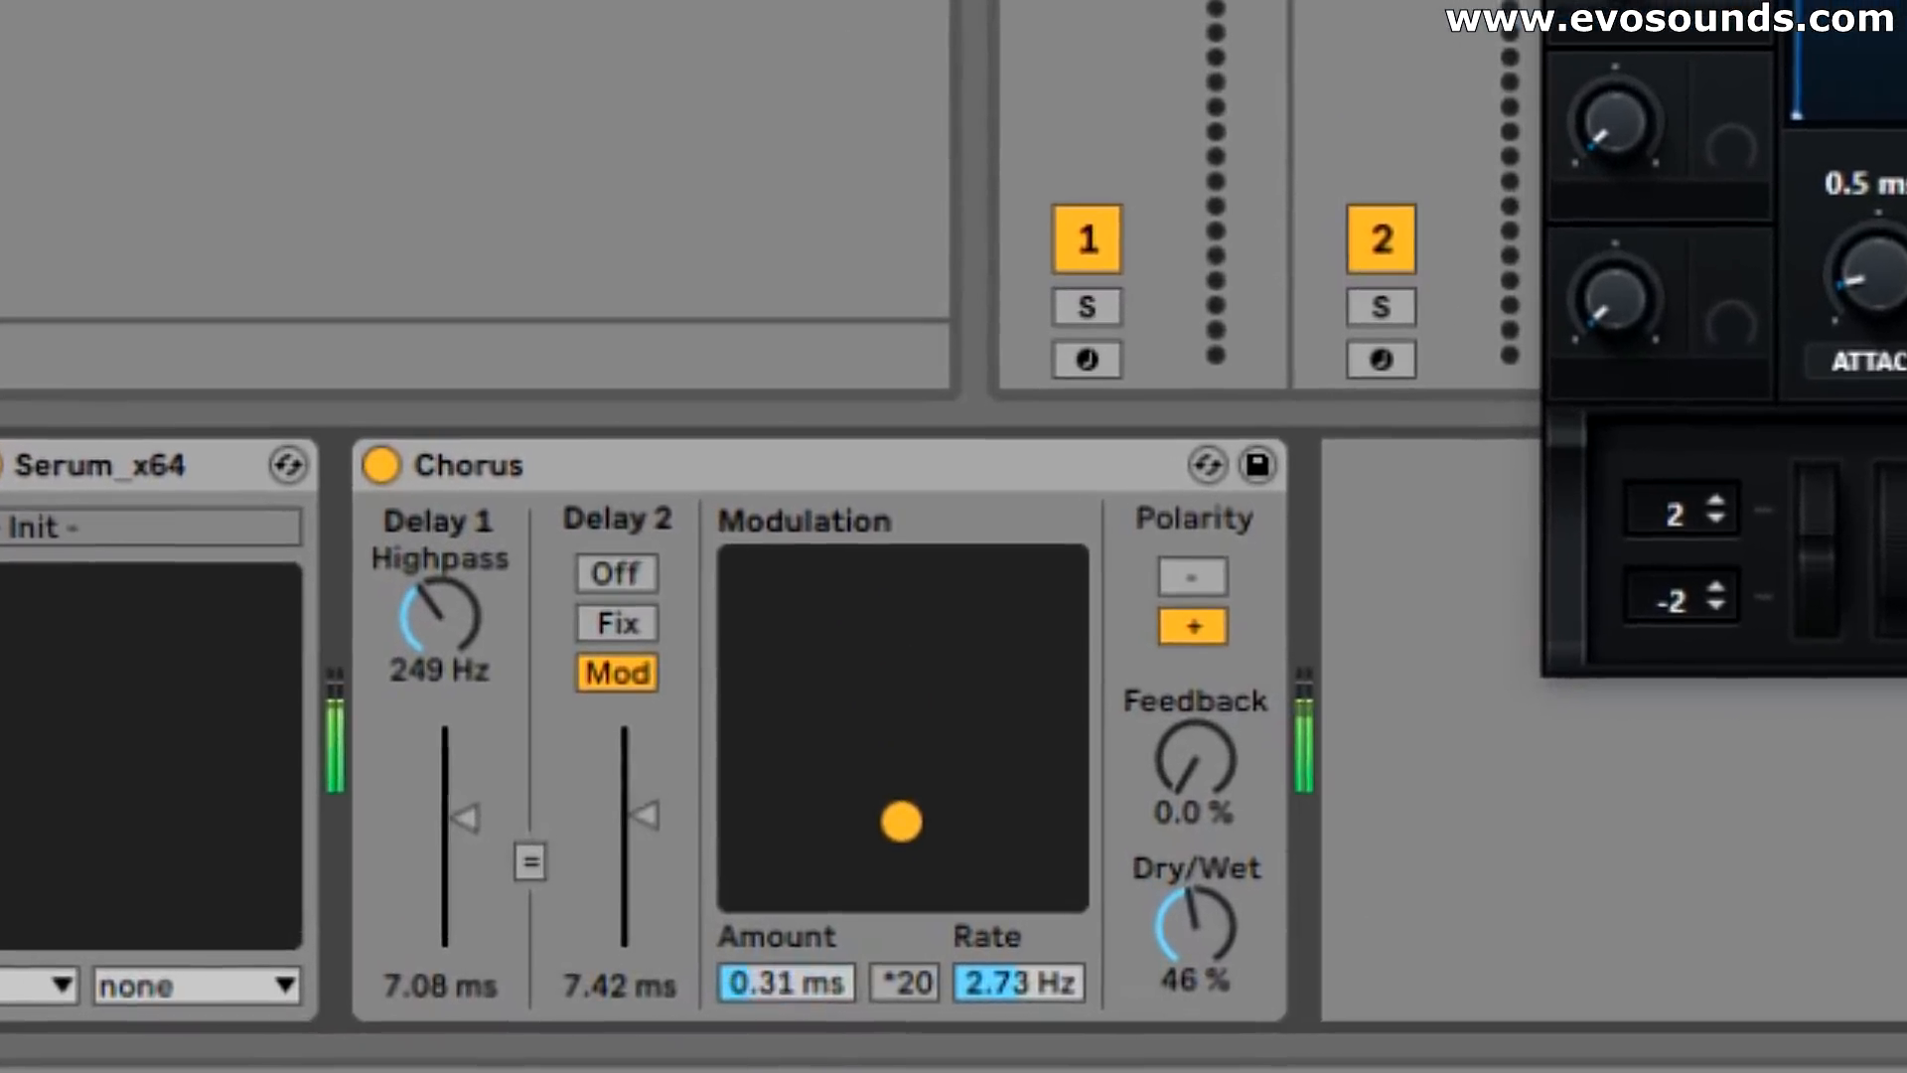
{"action": "left_click_drag", "start_coordinate": [901, 821], "coordinate": [902, 717]}
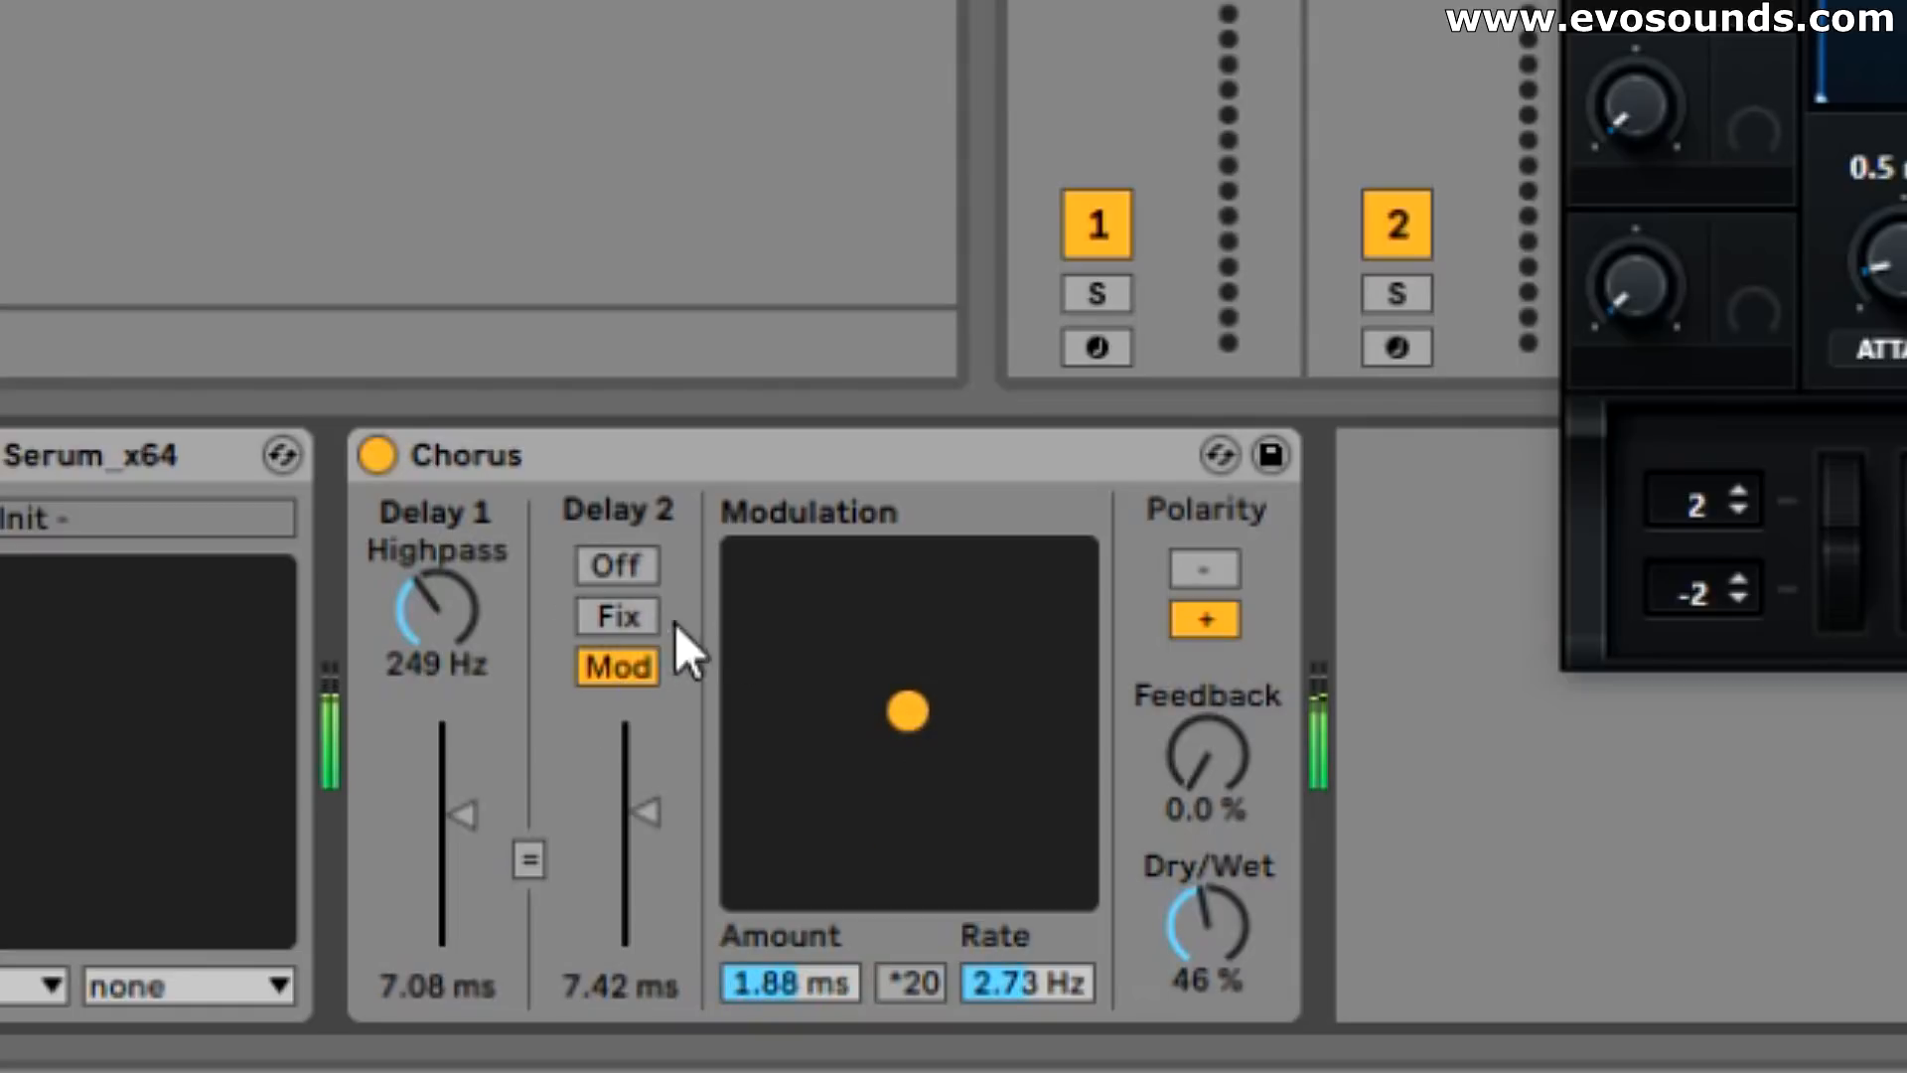
Step: Turn Delay 2 off and try the *20 rate multiplier with modulation set to 5.44 ms at 0.46 Hz
{"action": "left_click", "coordinate": [616, 566]}
{"action": "left_click_drag", "start_coordinate": [907, 711], "coordinate": [797, 585]}
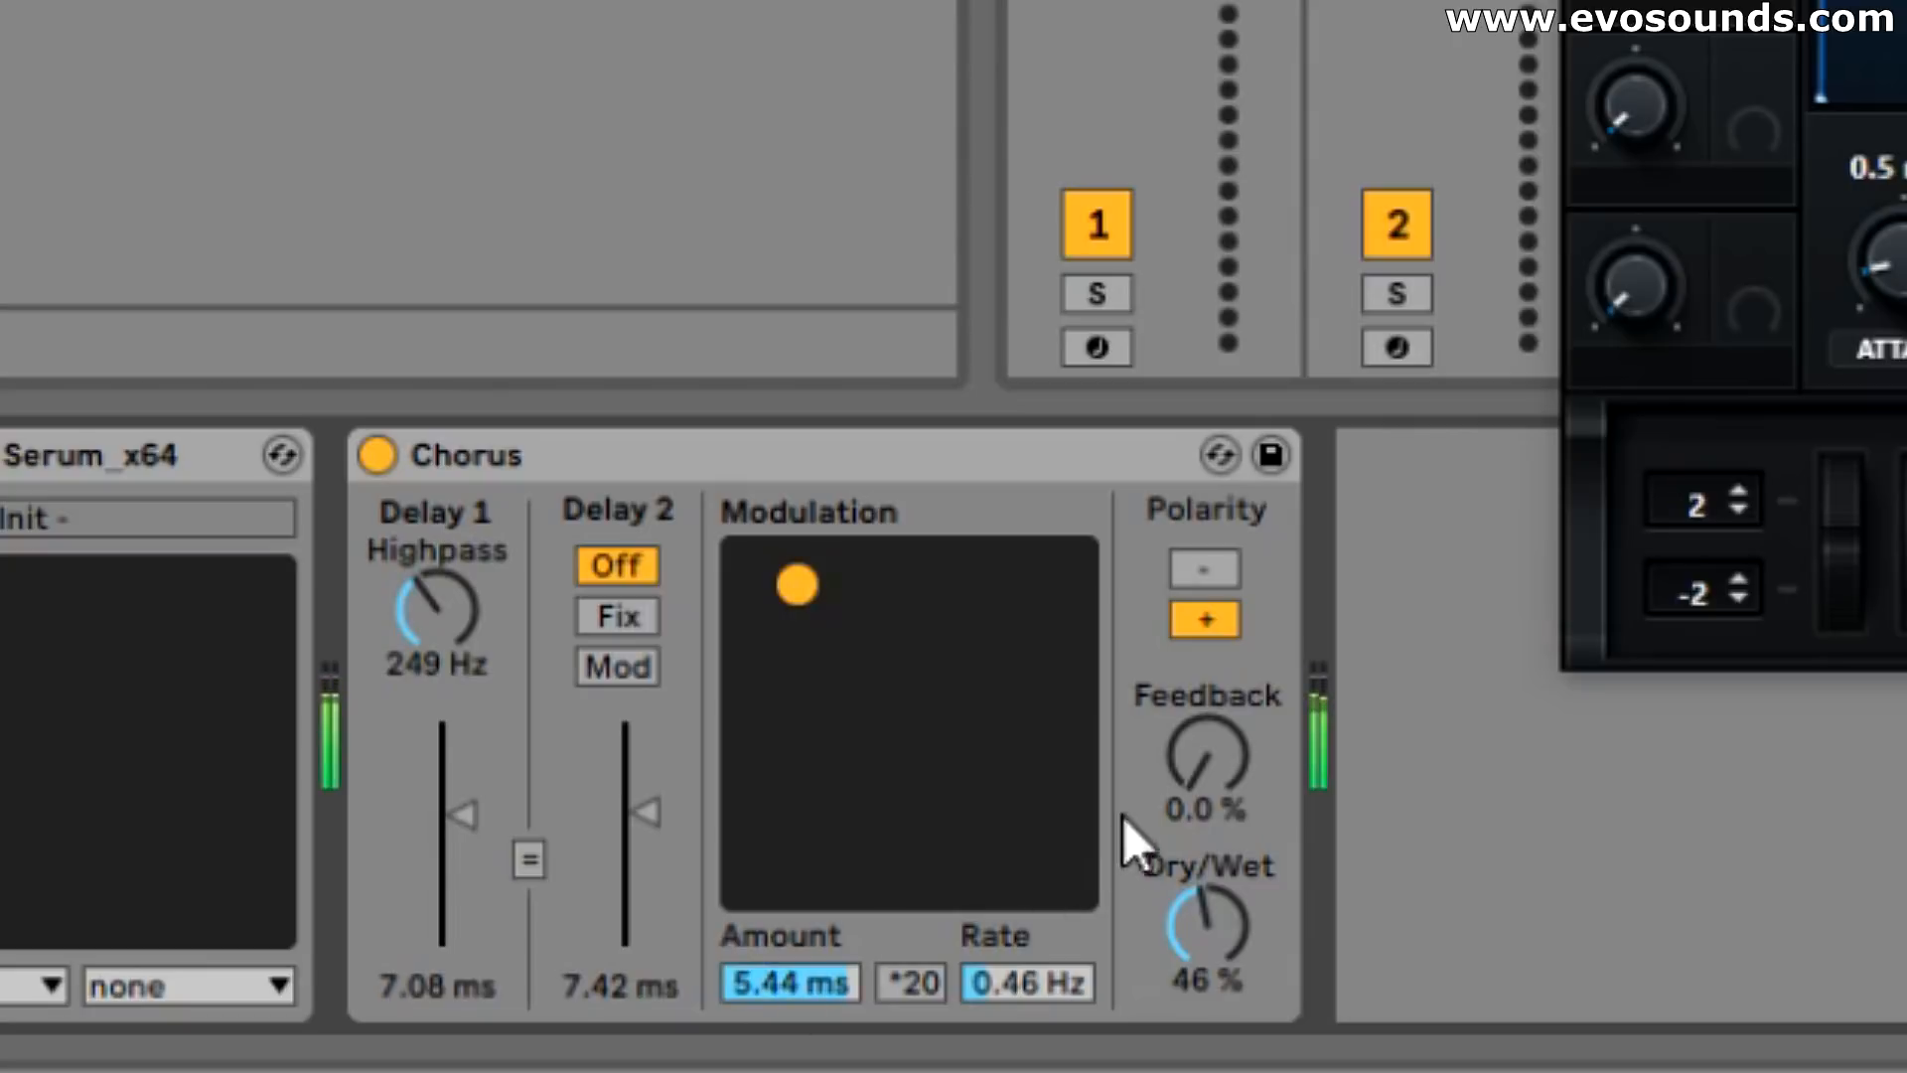
{"action": "left_click", "coordinate": [926, 985]}
{"action": "left_click_drag", "start_coordinate": [797, 585], "coordinate": [813, 732]}
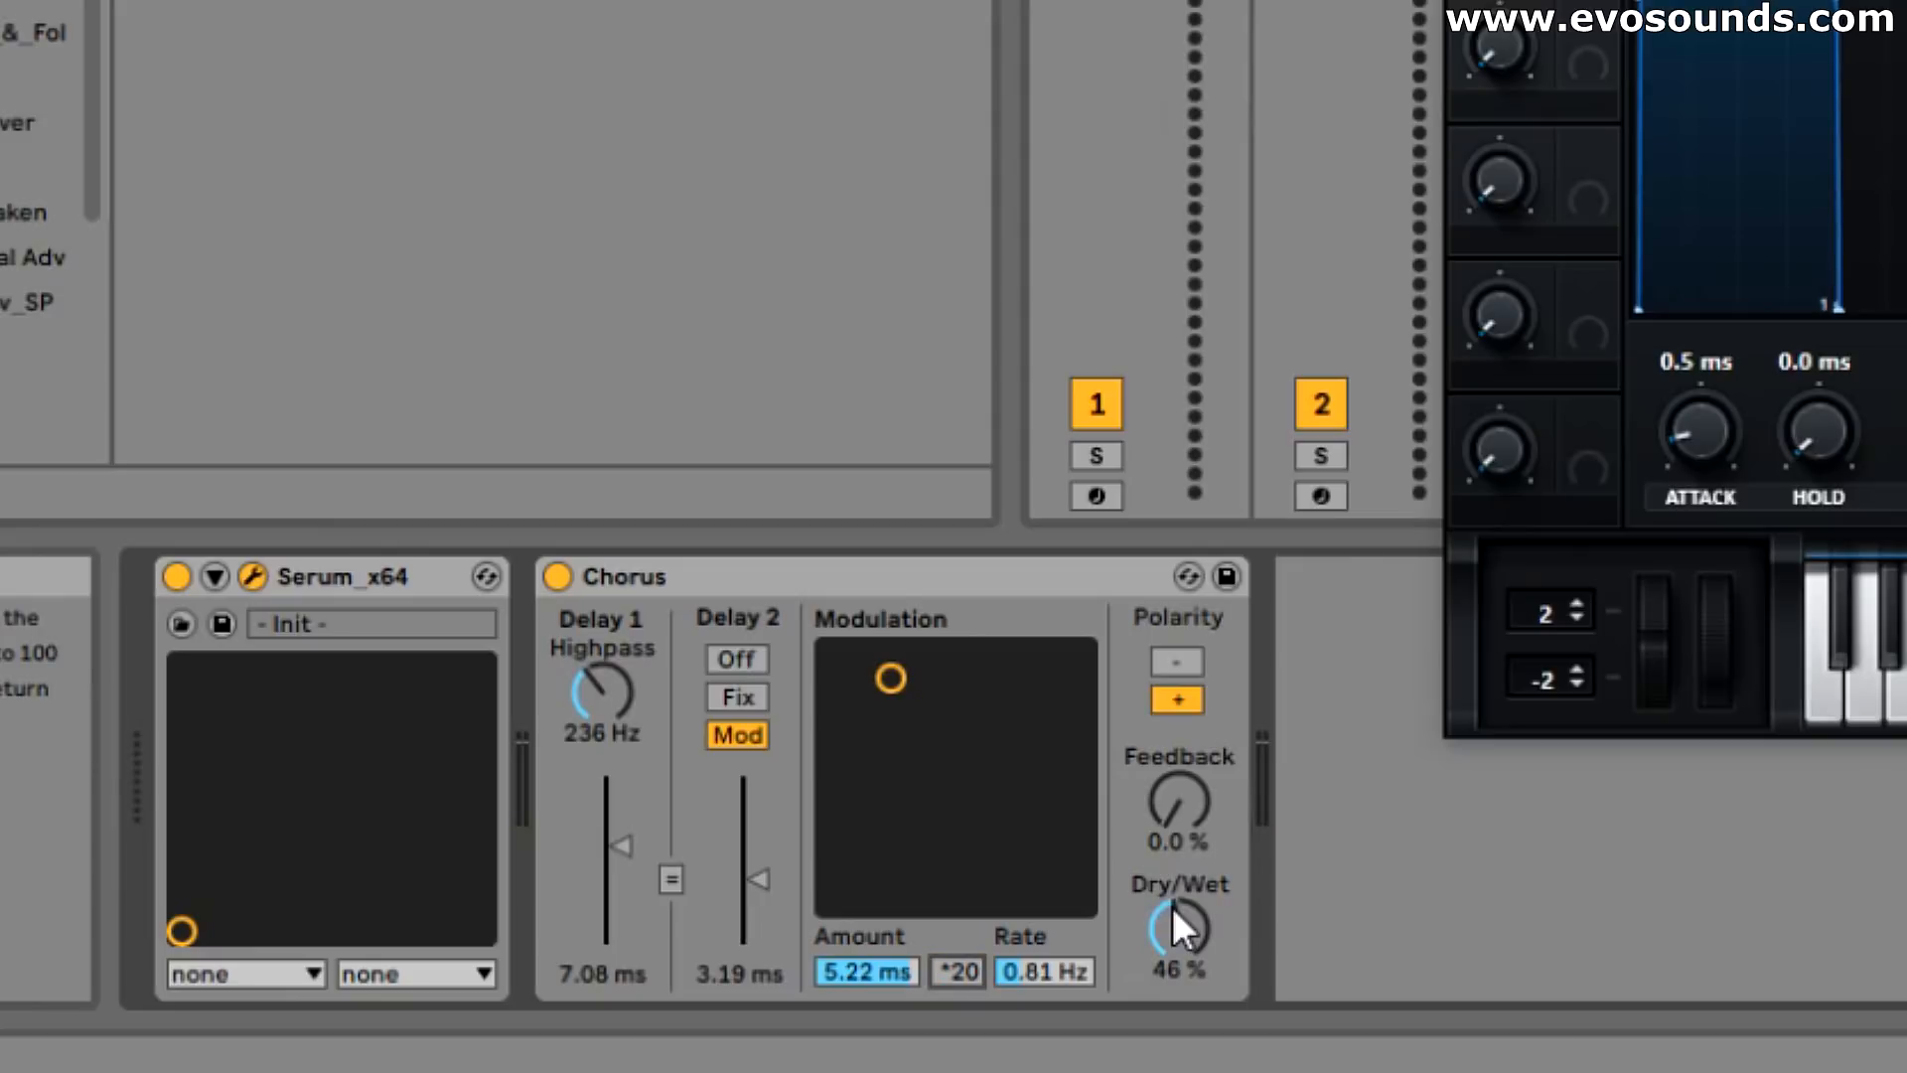
Step: Compare the Chorus at 100% and 0% Dry/Wet, ending on 100%
{"action": "mouse_move", "coordinate": [1172, 908]}
{"action": "left_mouse_down"}
{"action": "mouse_move", "coordinate": [1172, 953]}
{"action": "mouse_move", "coordinate": [1172, 859]}
{"action": "mouse_move", "coordinate": [1172, 940]}
{"action": "mouse_move", "coordinate": [1172, 916]}
{"action": "left_mouse_up"}
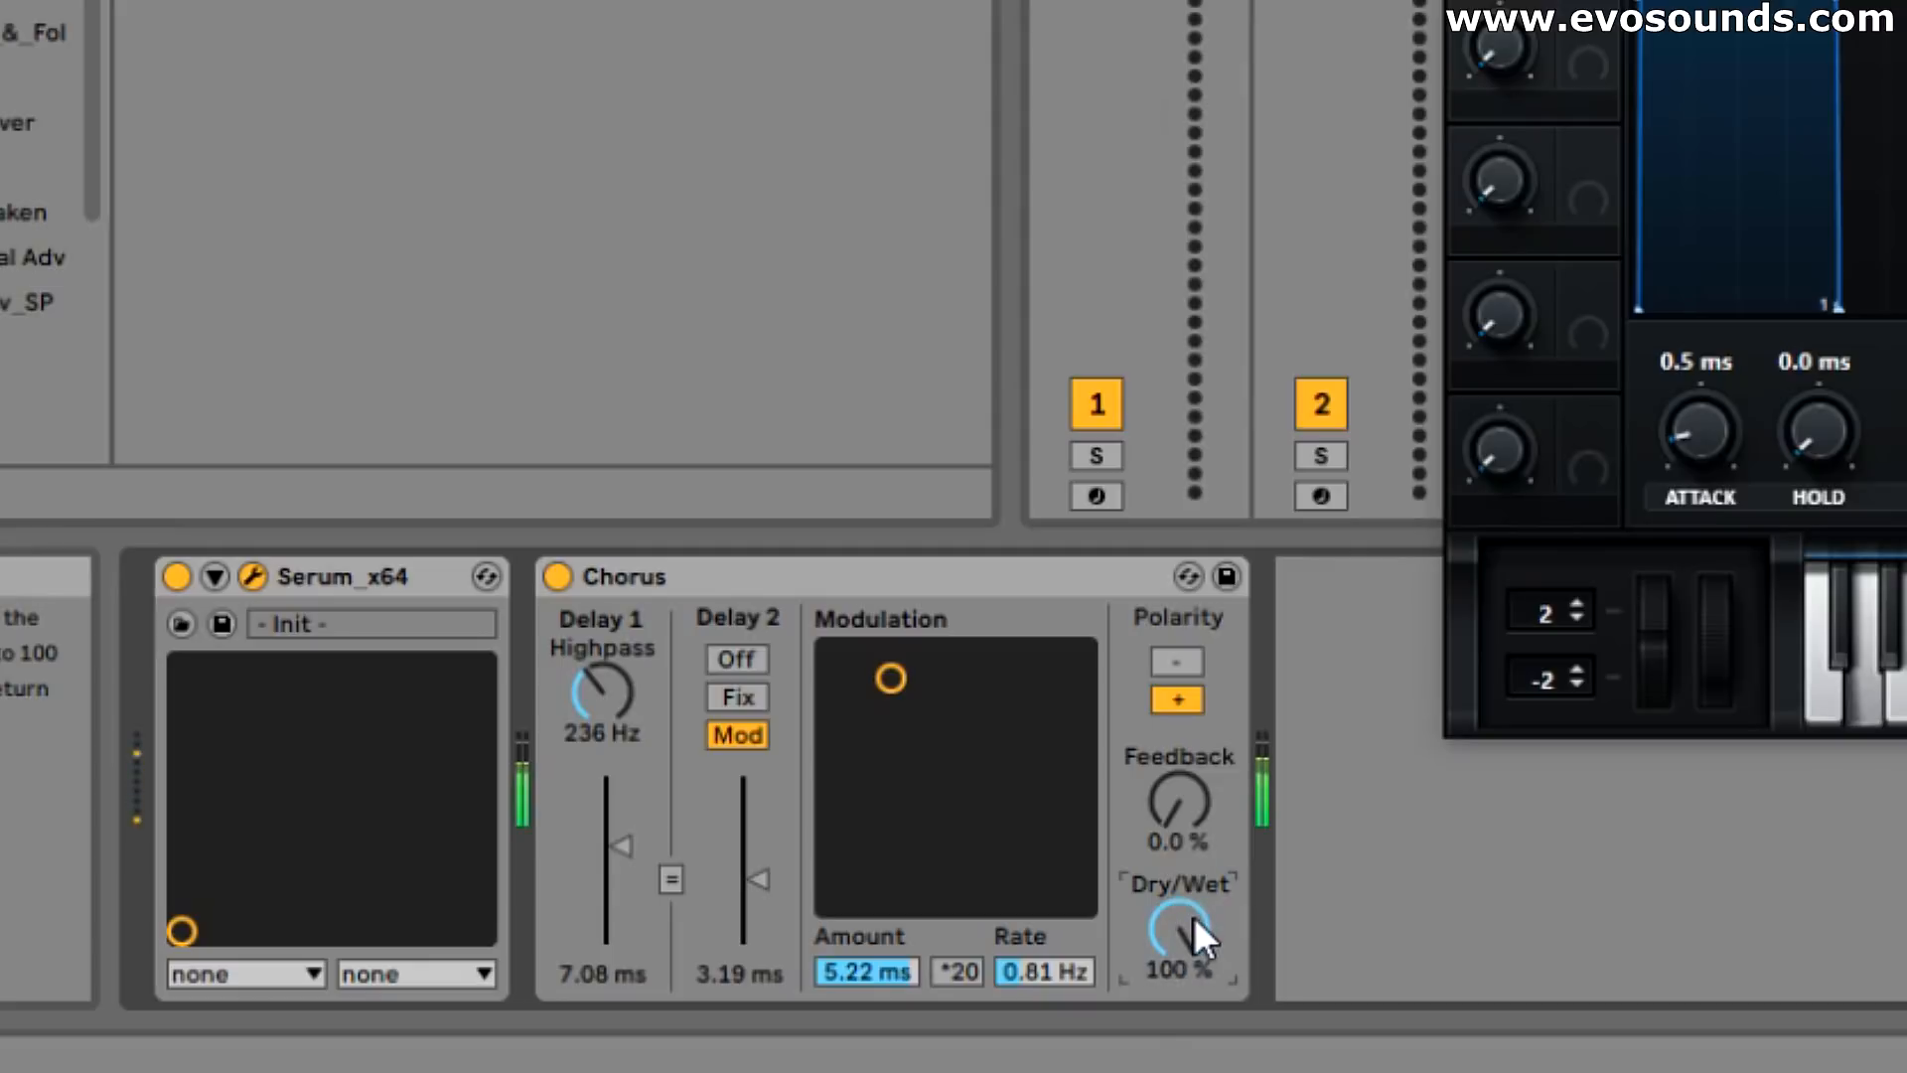
{"action": "left_click_drag", "start_coordinate": [1193, 920], "coordinate": [1193, 1003]}
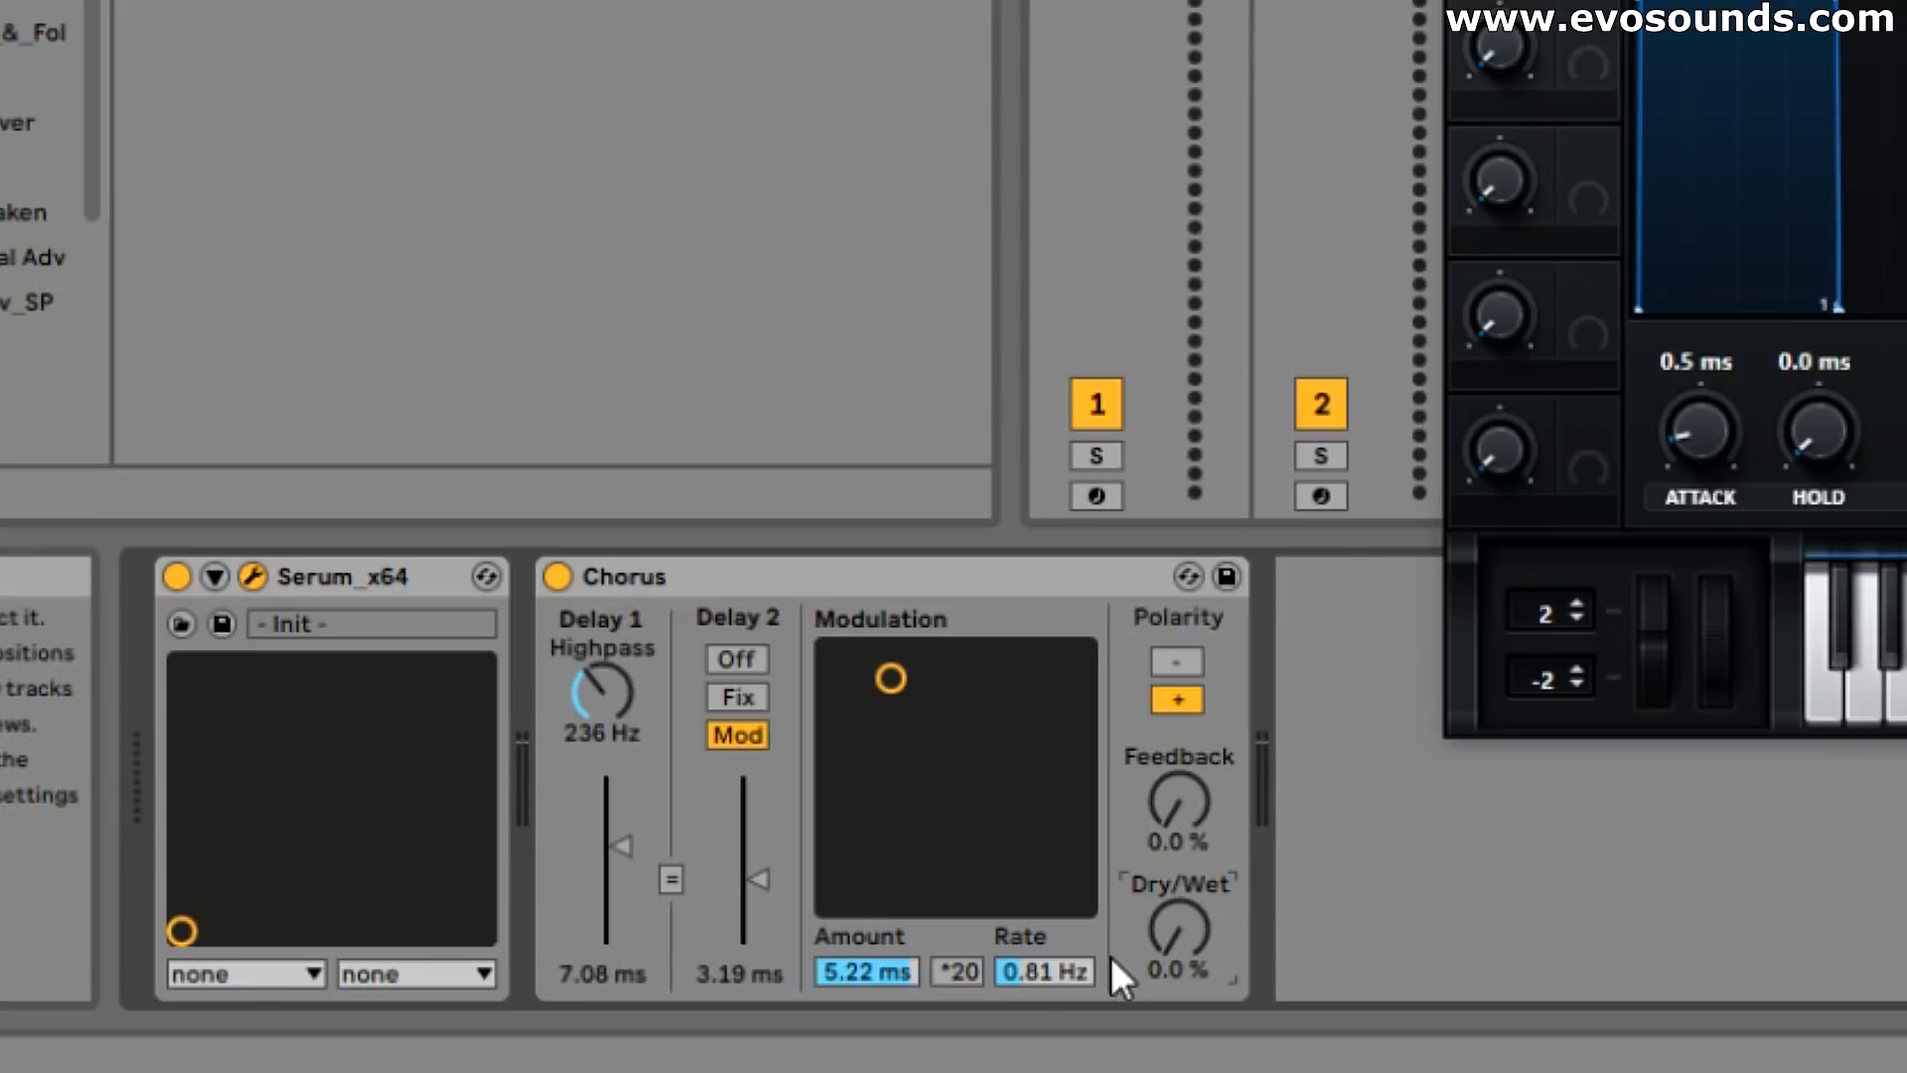
{"action": "left_click_drag", "start_coordinate": [1179, 934], "coordinate": [1179, 919]}
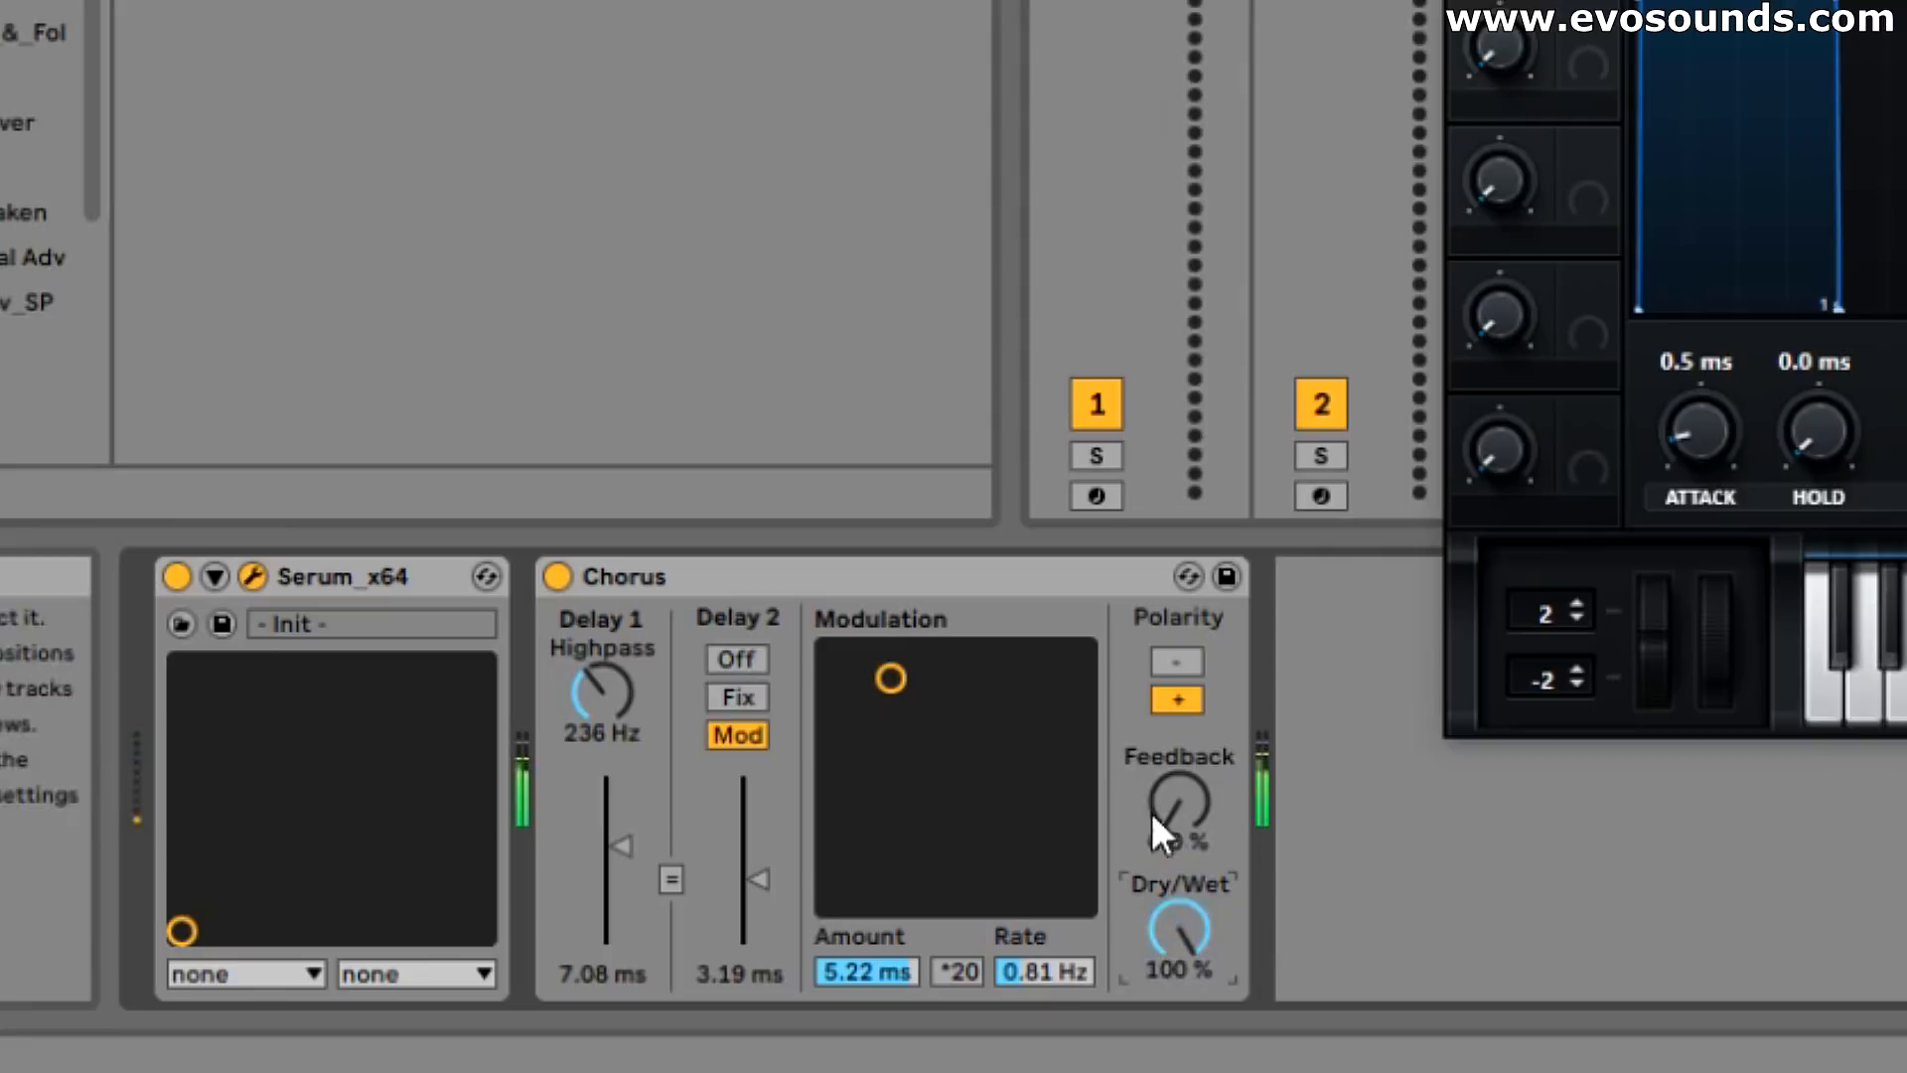
Step: Raise the Chorus Feedback to 87% and reduce the modulation to 0.07 ms at 0.03 Hz
{"action": "left_click_drag", "start_coordinate": [1199, 762], "coordinate": [1200, 677]}
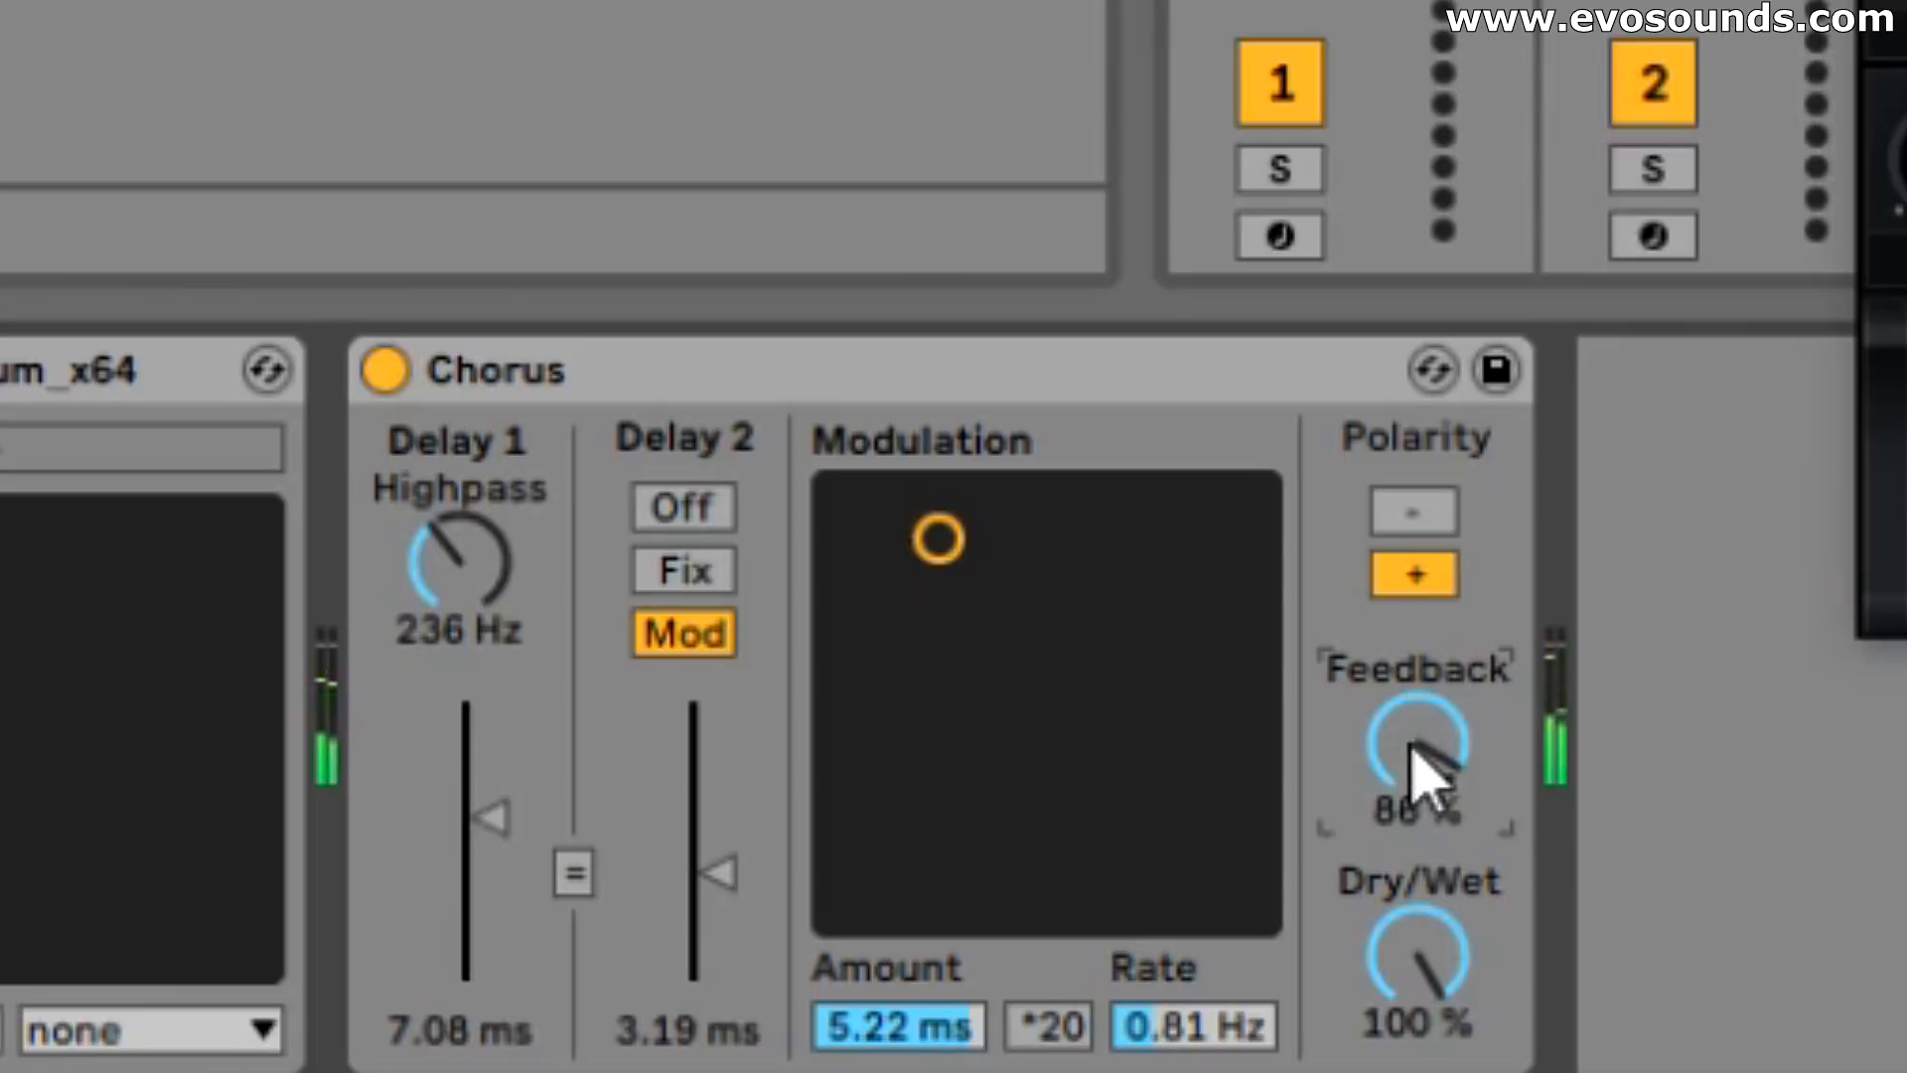
{"action": "left_click_drag", "start_coordinate": [1178, 802], "coordinate": [1178, 797]}
{"action": "left_click_drag", "start_coordinate": [921, 552], "coordinate": [836, 869]}
Step: Shorten Delay 1 to 0.23 ms and Delay 2 to 0.72 ms
{"action": "left_click_drag", "start_coordinate": [460, 823], "coordinate": [460, 919]}
{"action": "left_click_drag", "start_coordinate": [670, 906], "coordinate": [670, 964]}
{"action": "left_click_drag", "start_coordinate": [530, 935], "coordinate": [503, 974]}
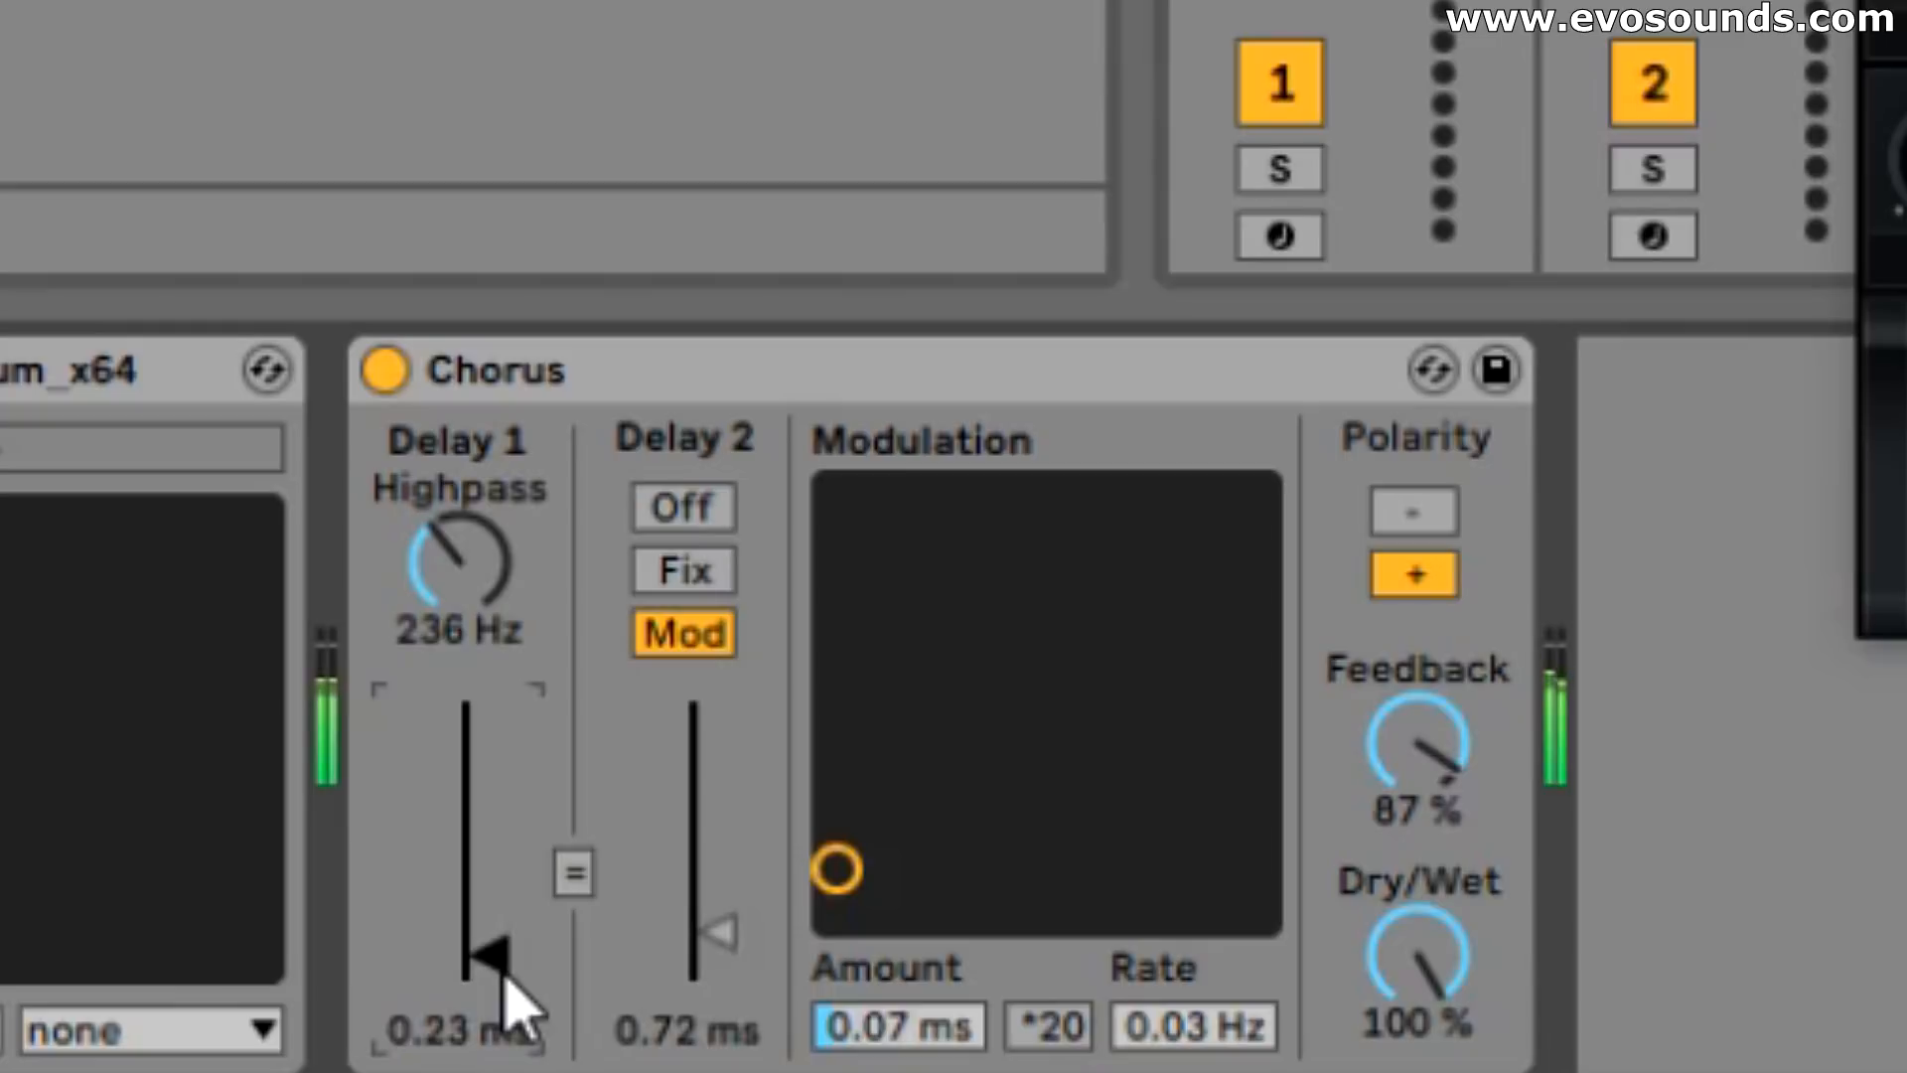
Step: Audition the Chorus at 50% Dry/Wet, then set Dry/Wet to 100%
{"action": "mouse_move", "coordinate": [836, 869]}
{"action": "left_mouse_down"}
{"action": "mouse_move", "coordinate": [835, 779]}
{"action": "mouse_move", "coordinate": [835, 834]}
{"action": "left_mouse_up"}
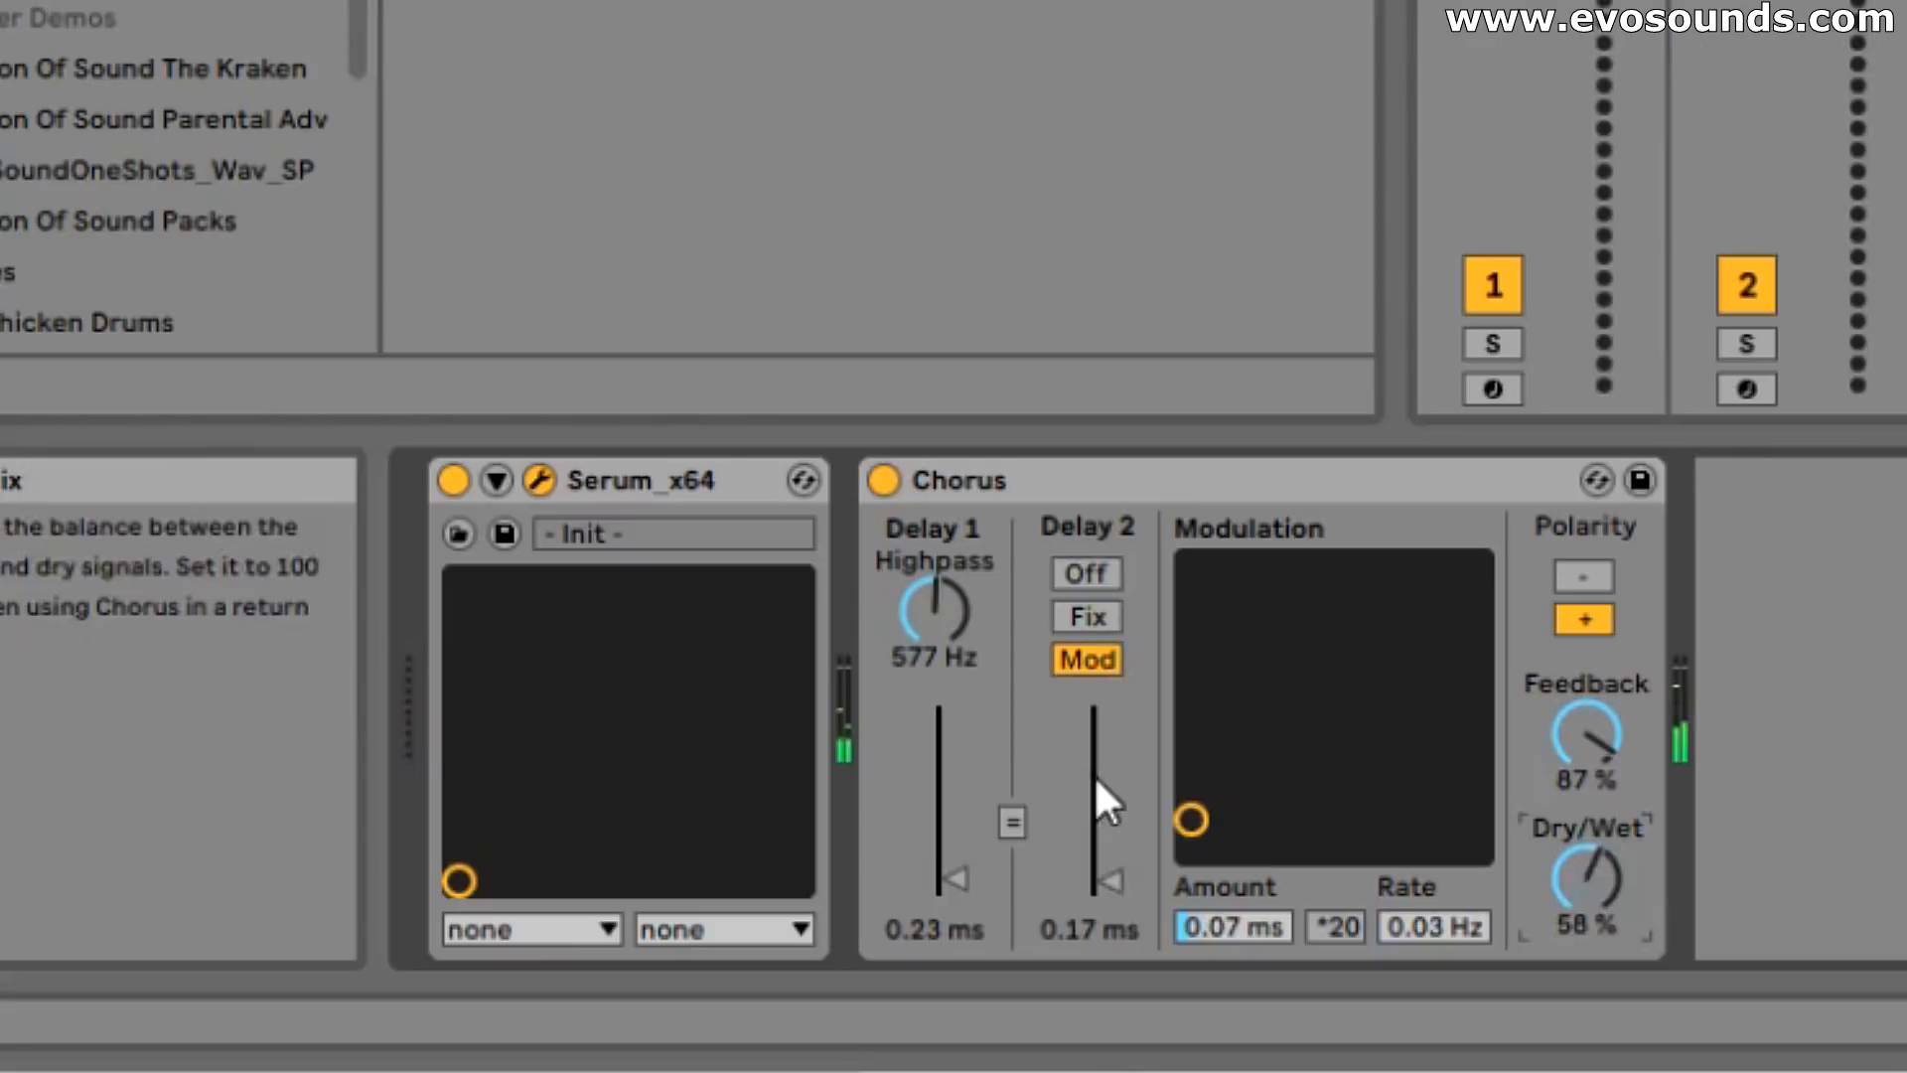
{"action": "left_click_drag", "start_coordinate": [1567, 874], "coordinate": [1568, 886]}
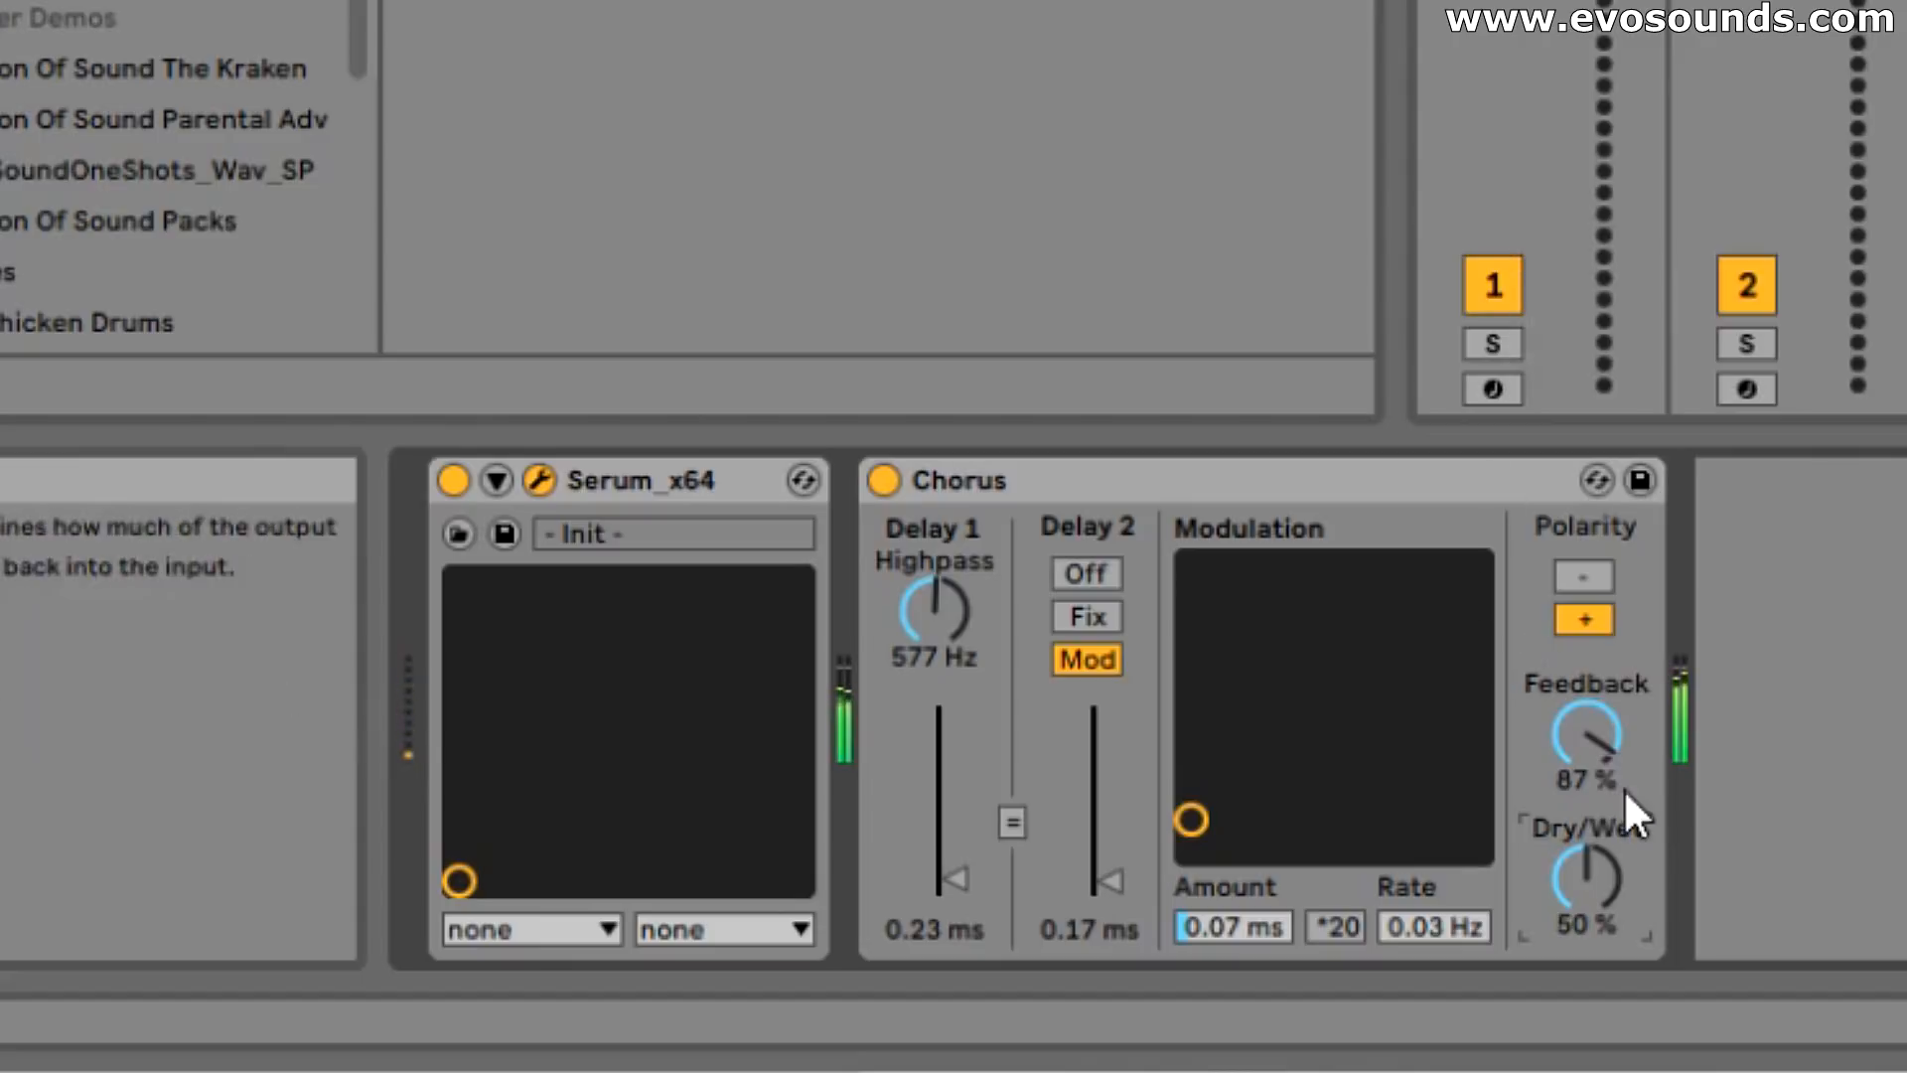
{"action": "left_click_drag", "start_coordinate": [1595, 858], "coordinate": [1595, 795]}
Step: Set the modulation amount to 0.15 ms and the Delay 2 time to 1.50 ms
{"action": "mouse_move", "coordinate": [1191, 819]}
{"action": "left_mouse_down"}
{"action": "mouse_move", "coordinate": [1192, 706]}
{"action": "mouse_move", "coordinate": [1191, 803]}
{"action": "left_mouse_up"}
{"action": "left_click_drag", "start_coordinate": [1102, 878], "coordinate": [1190, 805]}
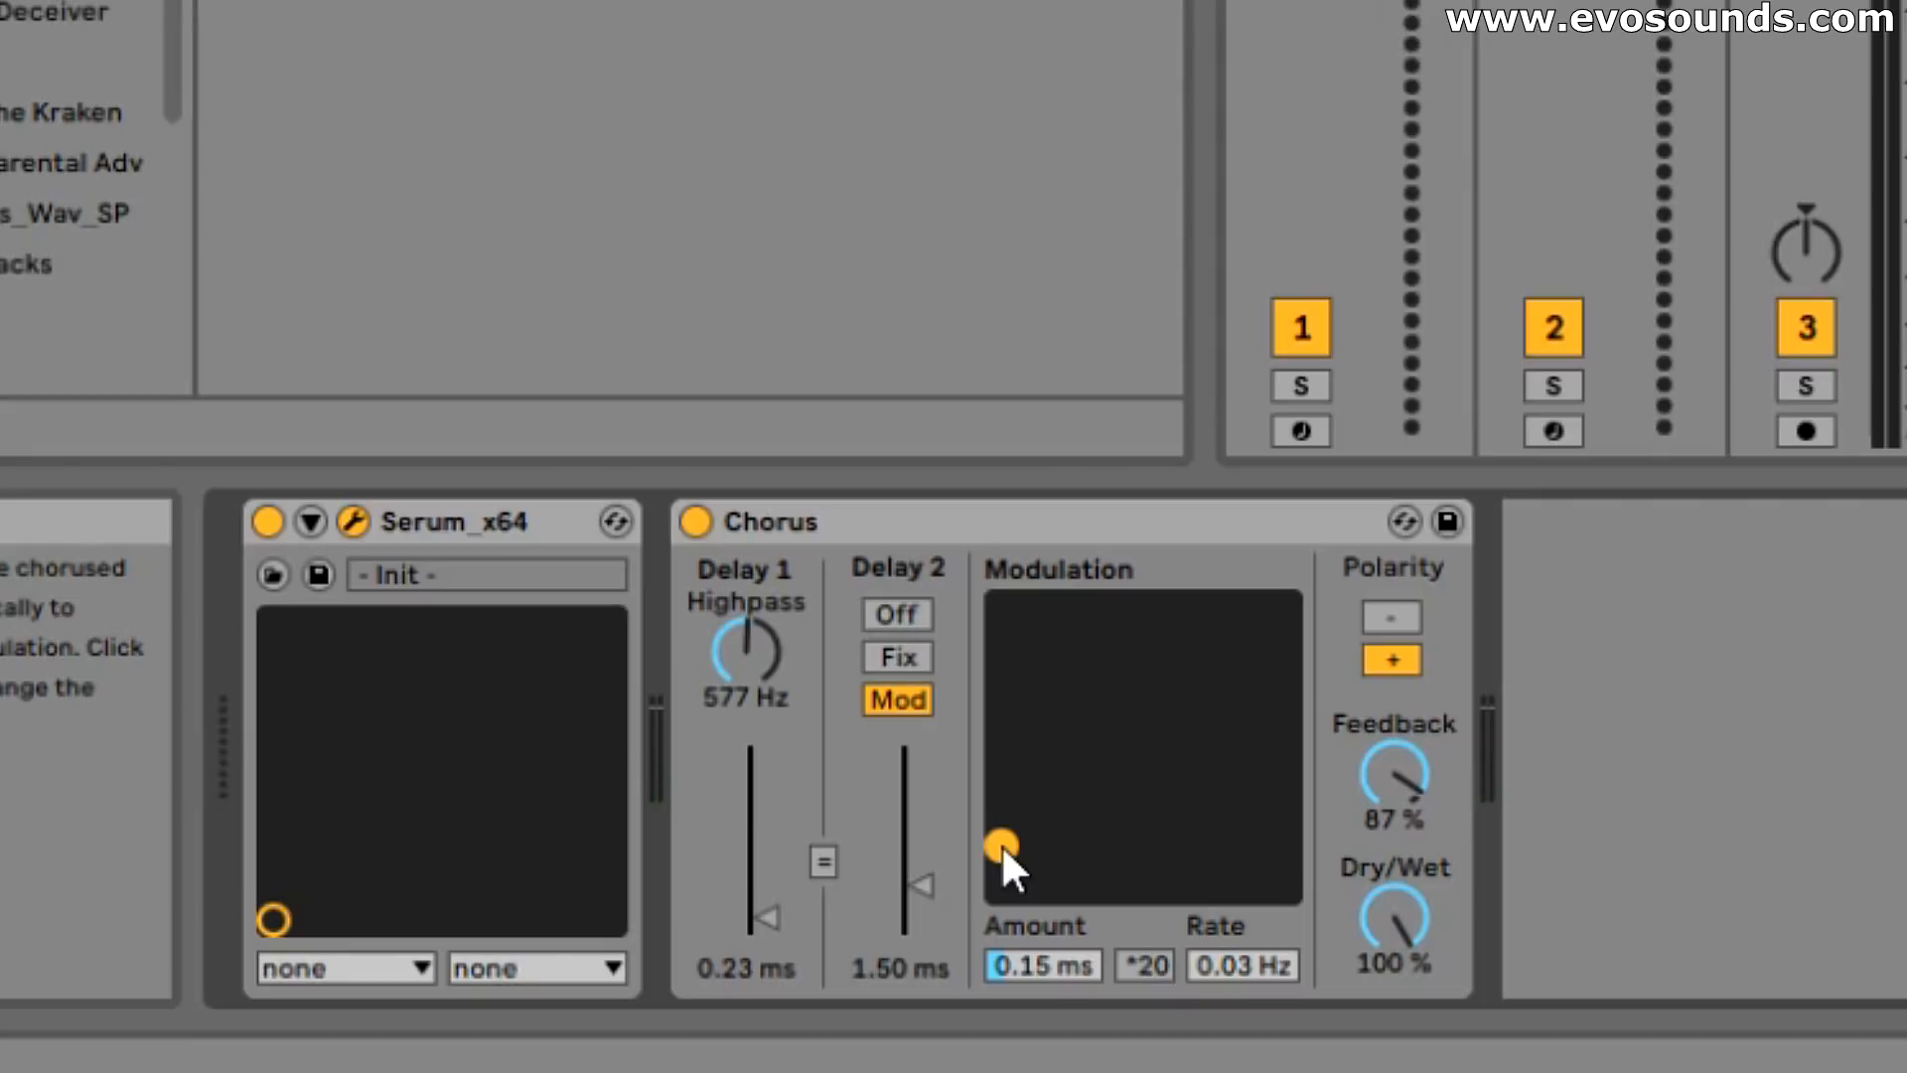
Step: Set the Chorus Feedback to 0% and select the Chorus device
{"action": "left_click_drag", "start_coordinate": [1371, 766], "coordinate": [1370, 923]}
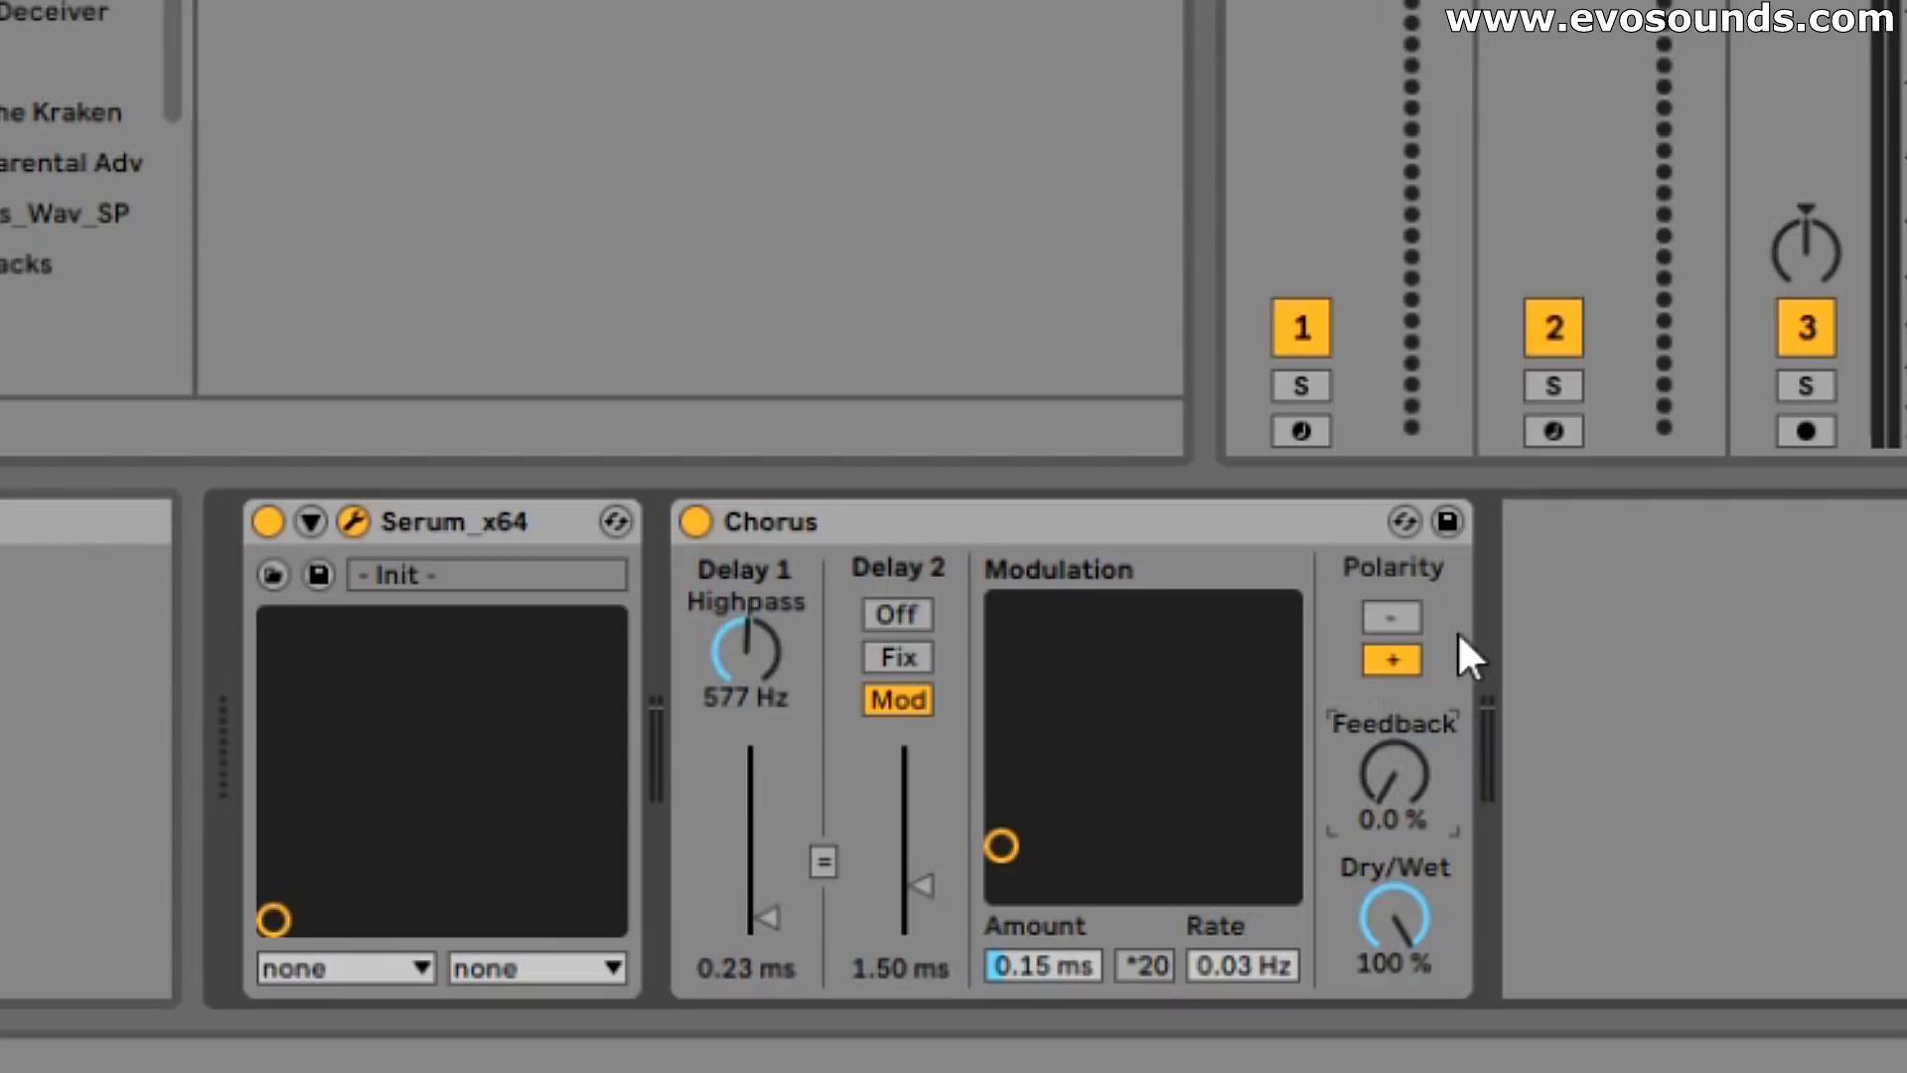
{"action": "left_click", "coordinate": [1226, 520]}
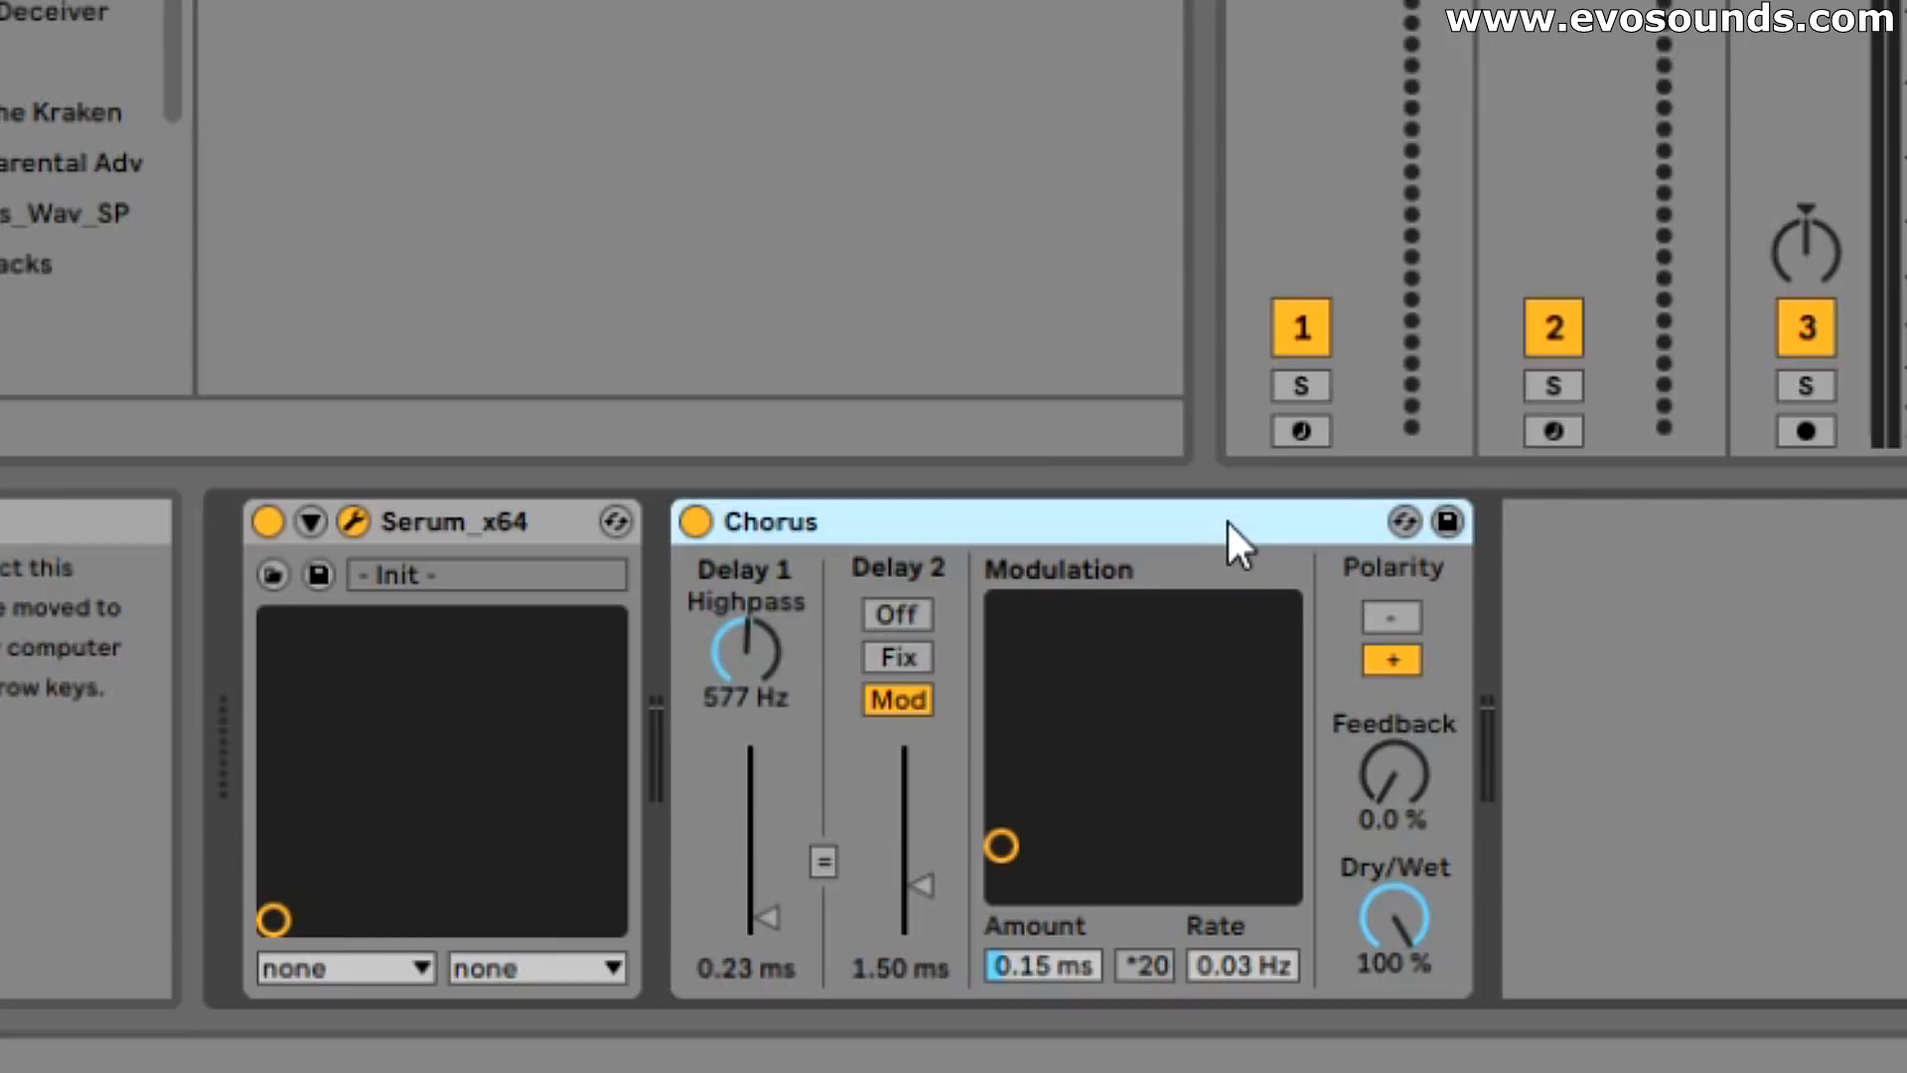
Step: Try negative Chorus polarity, then set the modulation amount to 0.19 ms and Feedback to 88% with positive polarity
{"action": "left_click", "coordinate": [1396, 618]}
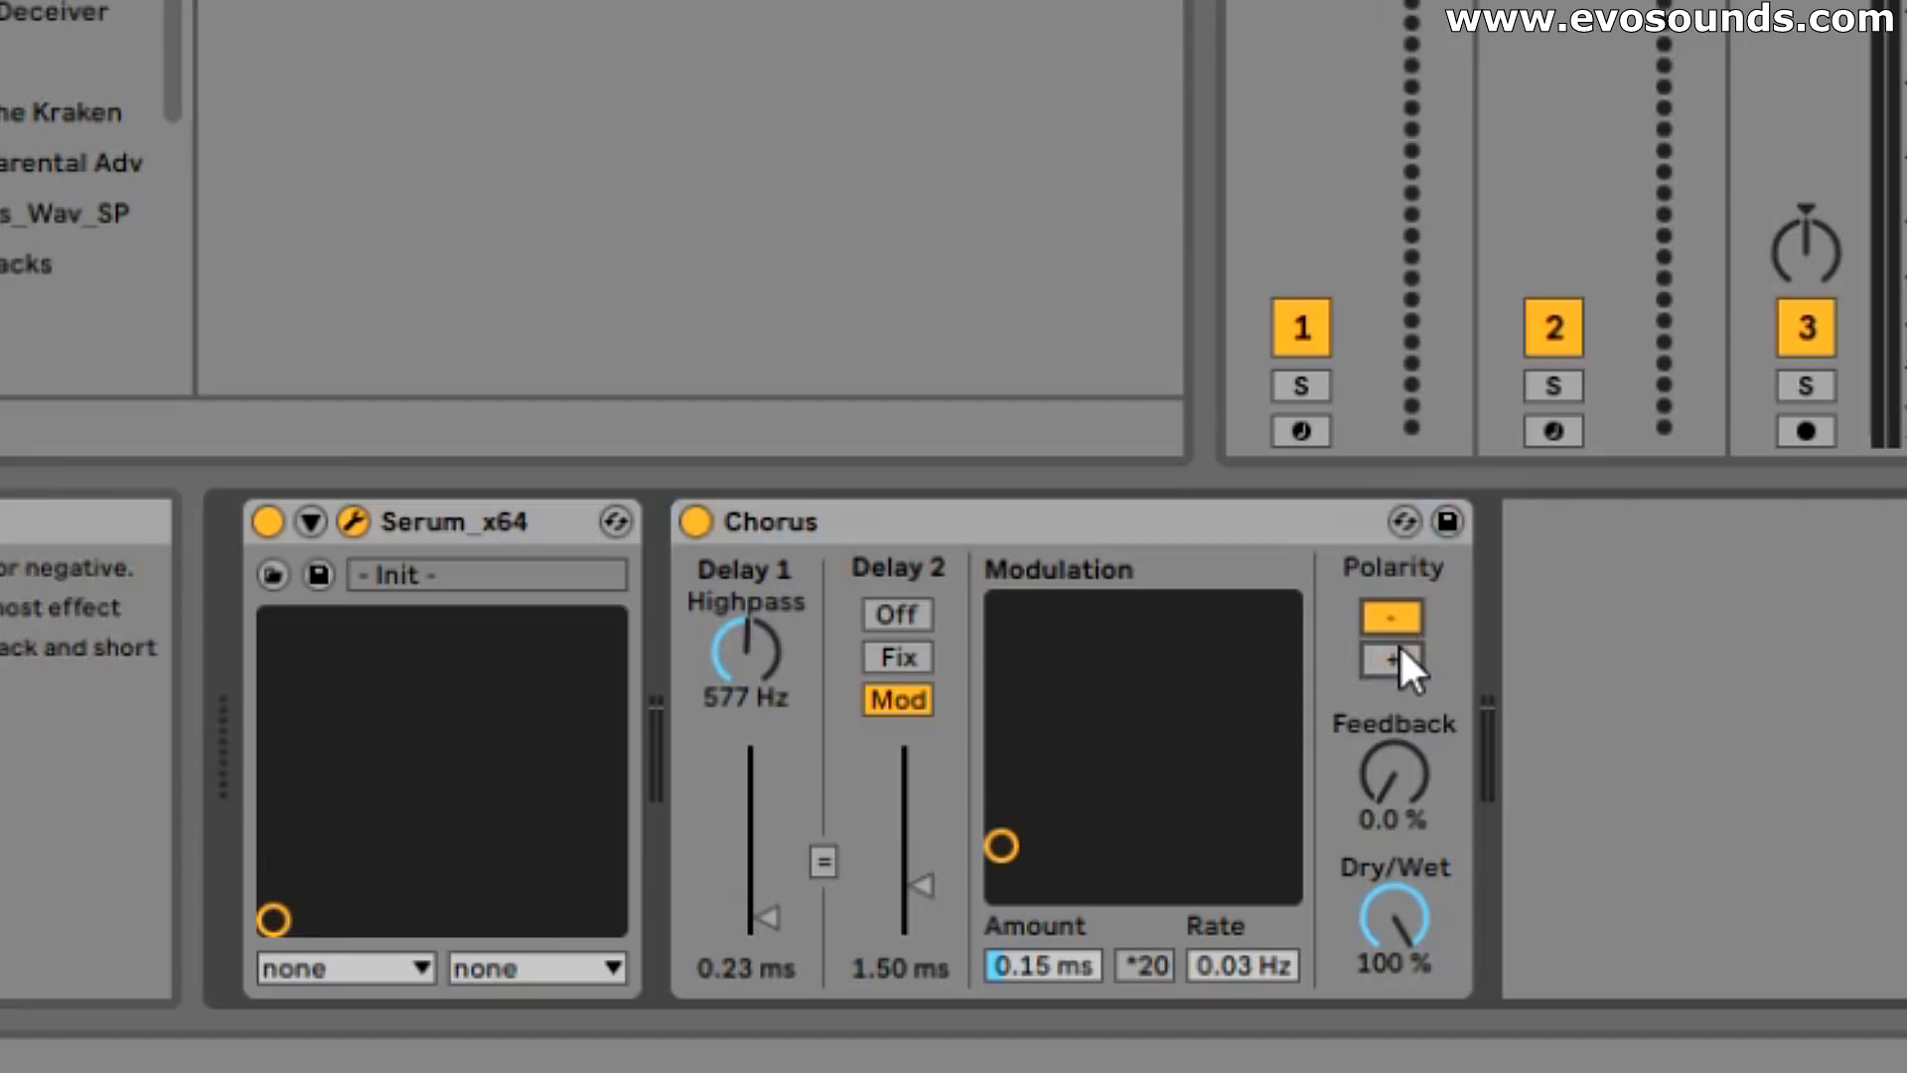
{"action": "left_click_drag", "start_coordinate": [1011, 832], "coordinate": [1011, 827]}
{"action": "left_click_drag", "start_coordinate": [1395, 775], "coordinate": [1394, 675]}
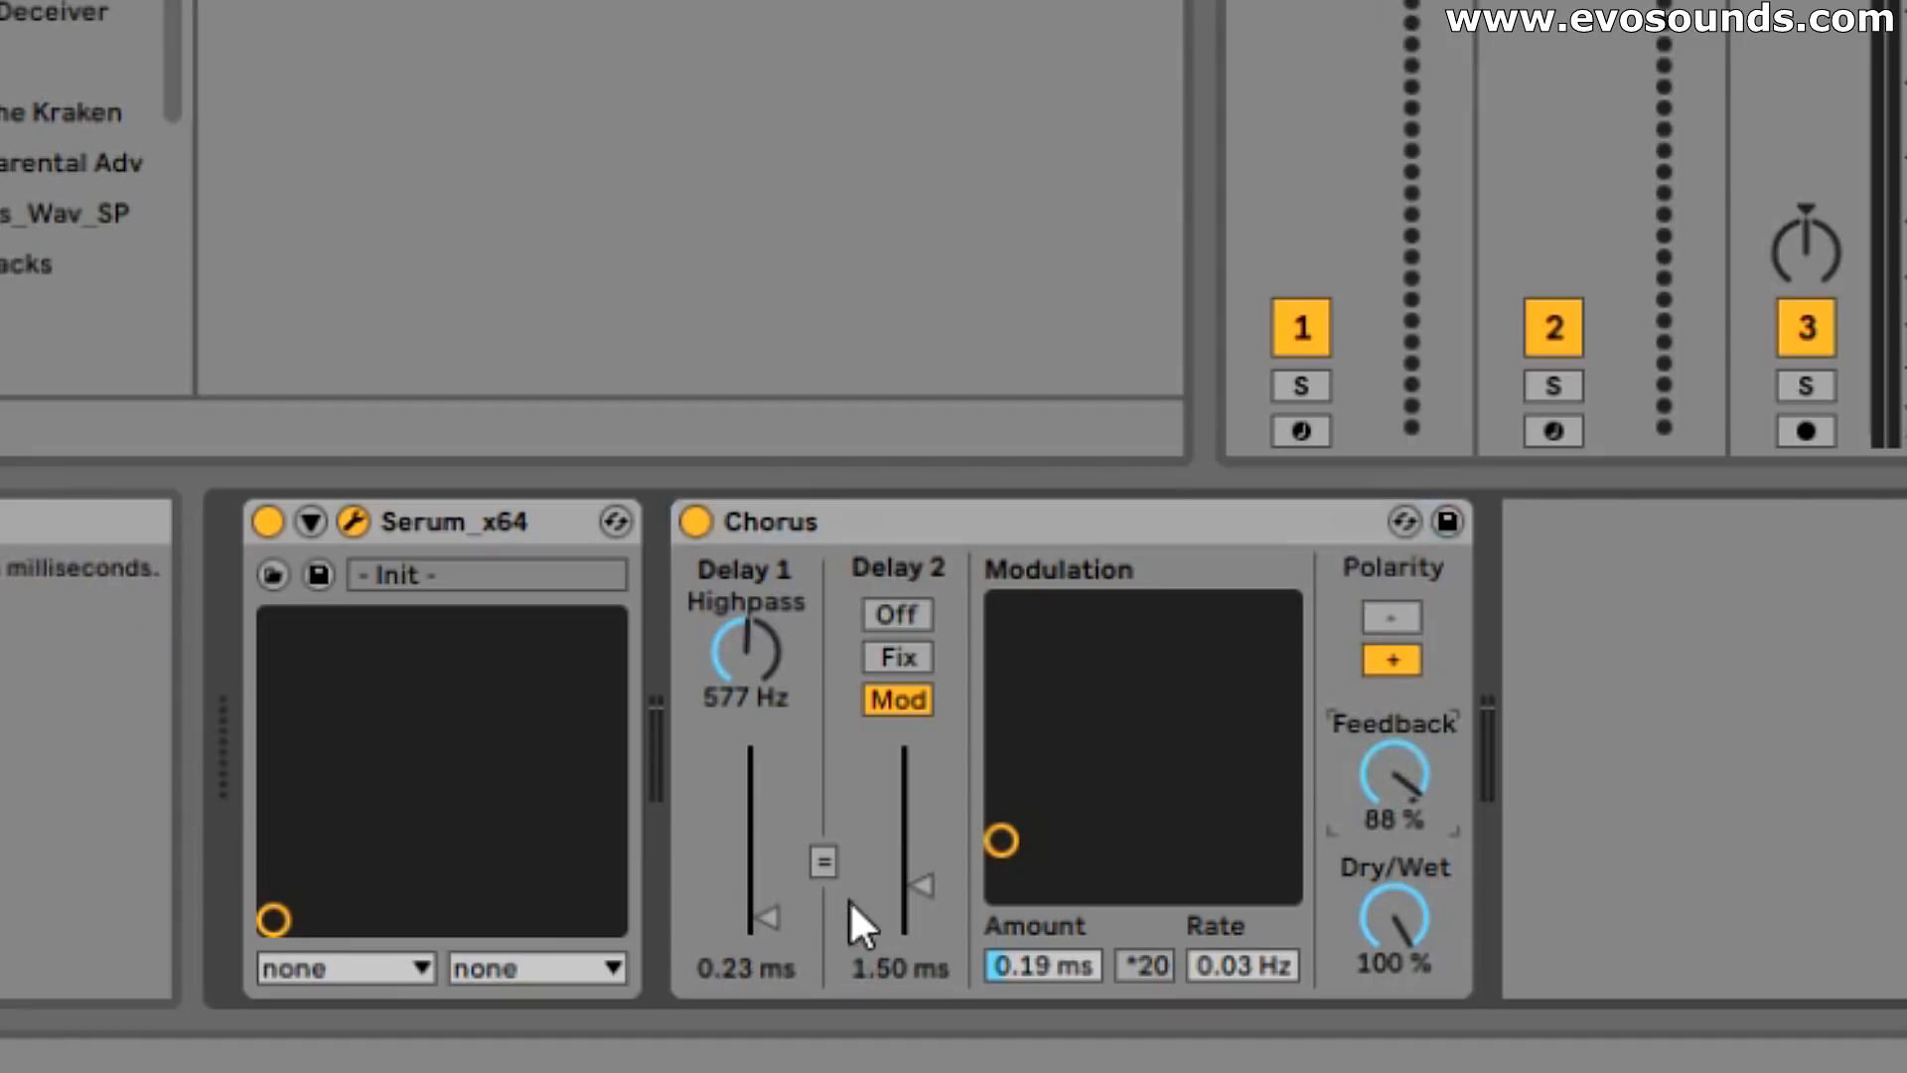
Step: Compare the negative and positive Chorus polarity while the synth sound plays
{"action": "left_click", "coordinate": [1388, 620]}
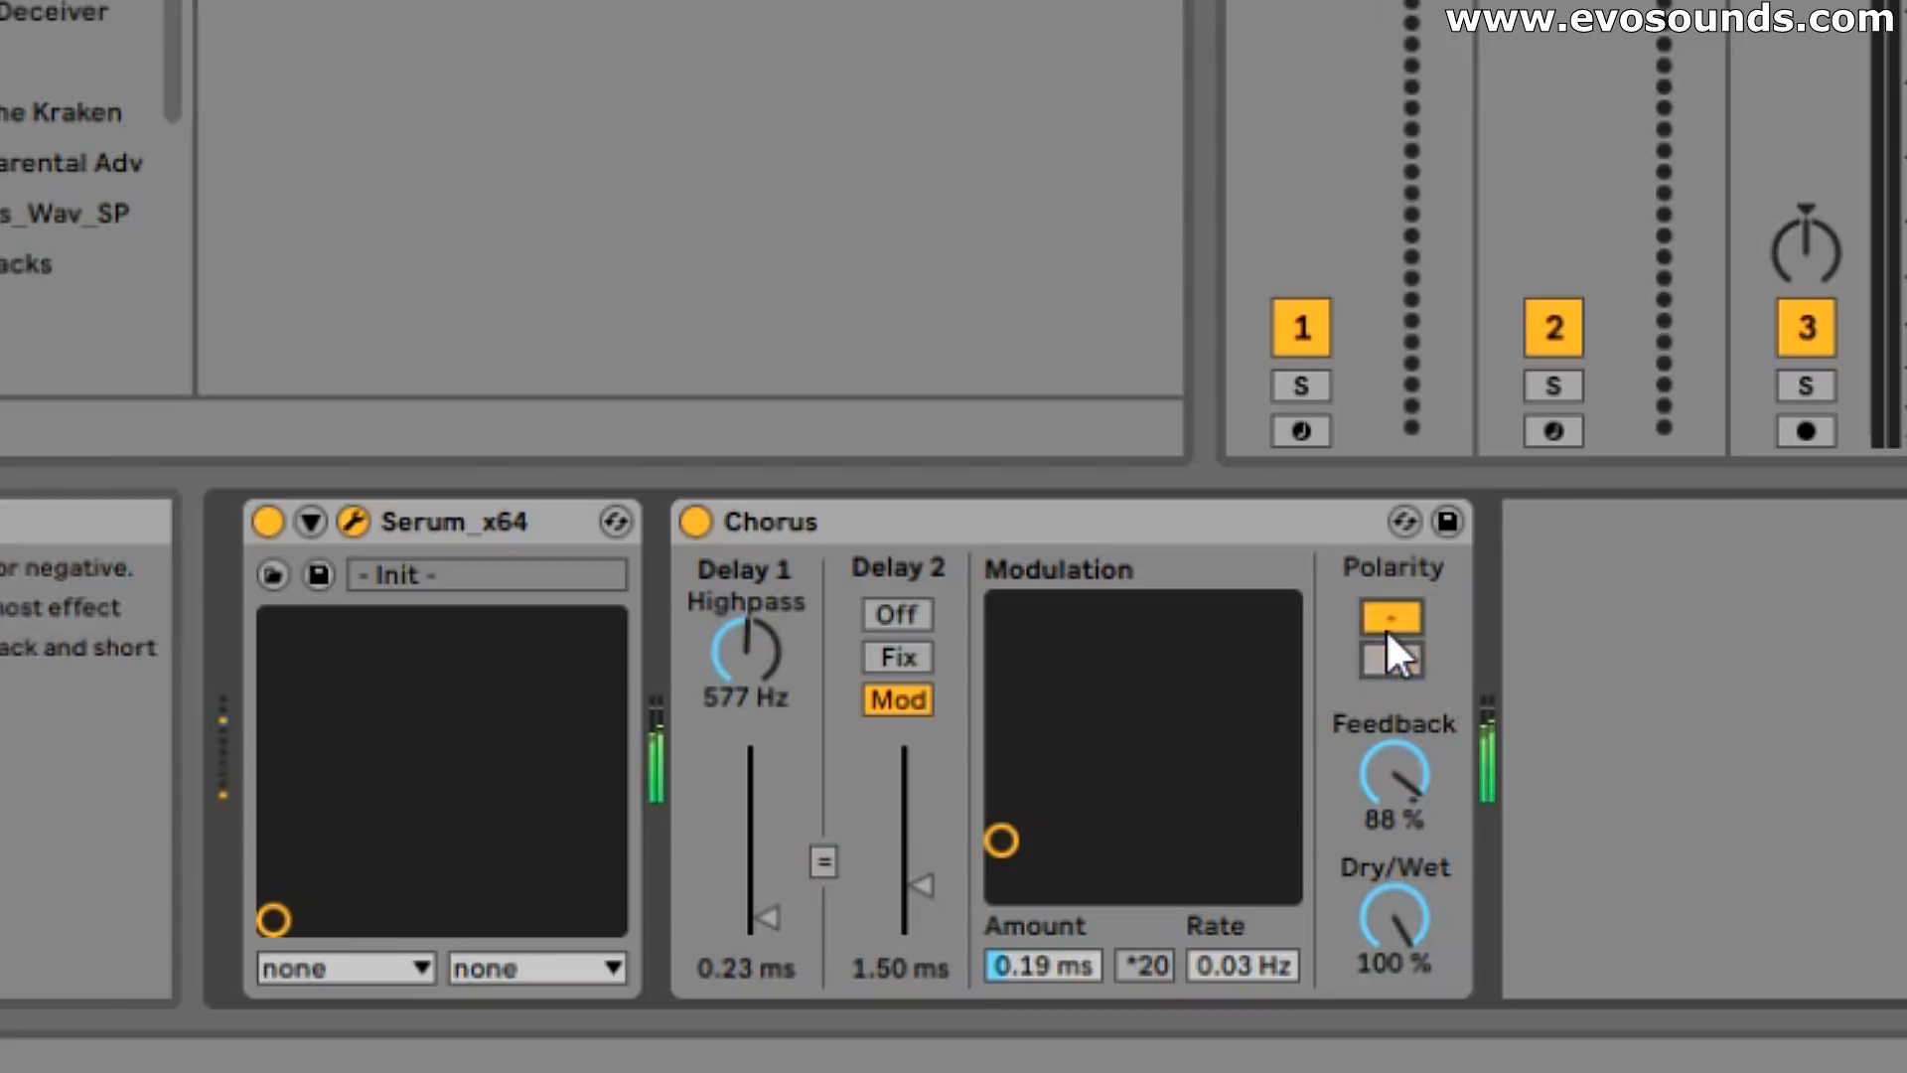
{"action": "left_click", "coordinate": [1388, 661]}
{"action": "left_click", "coordinate": [1388, 618]}
{"action": "left_click", "coordinate": [1403, 651]}
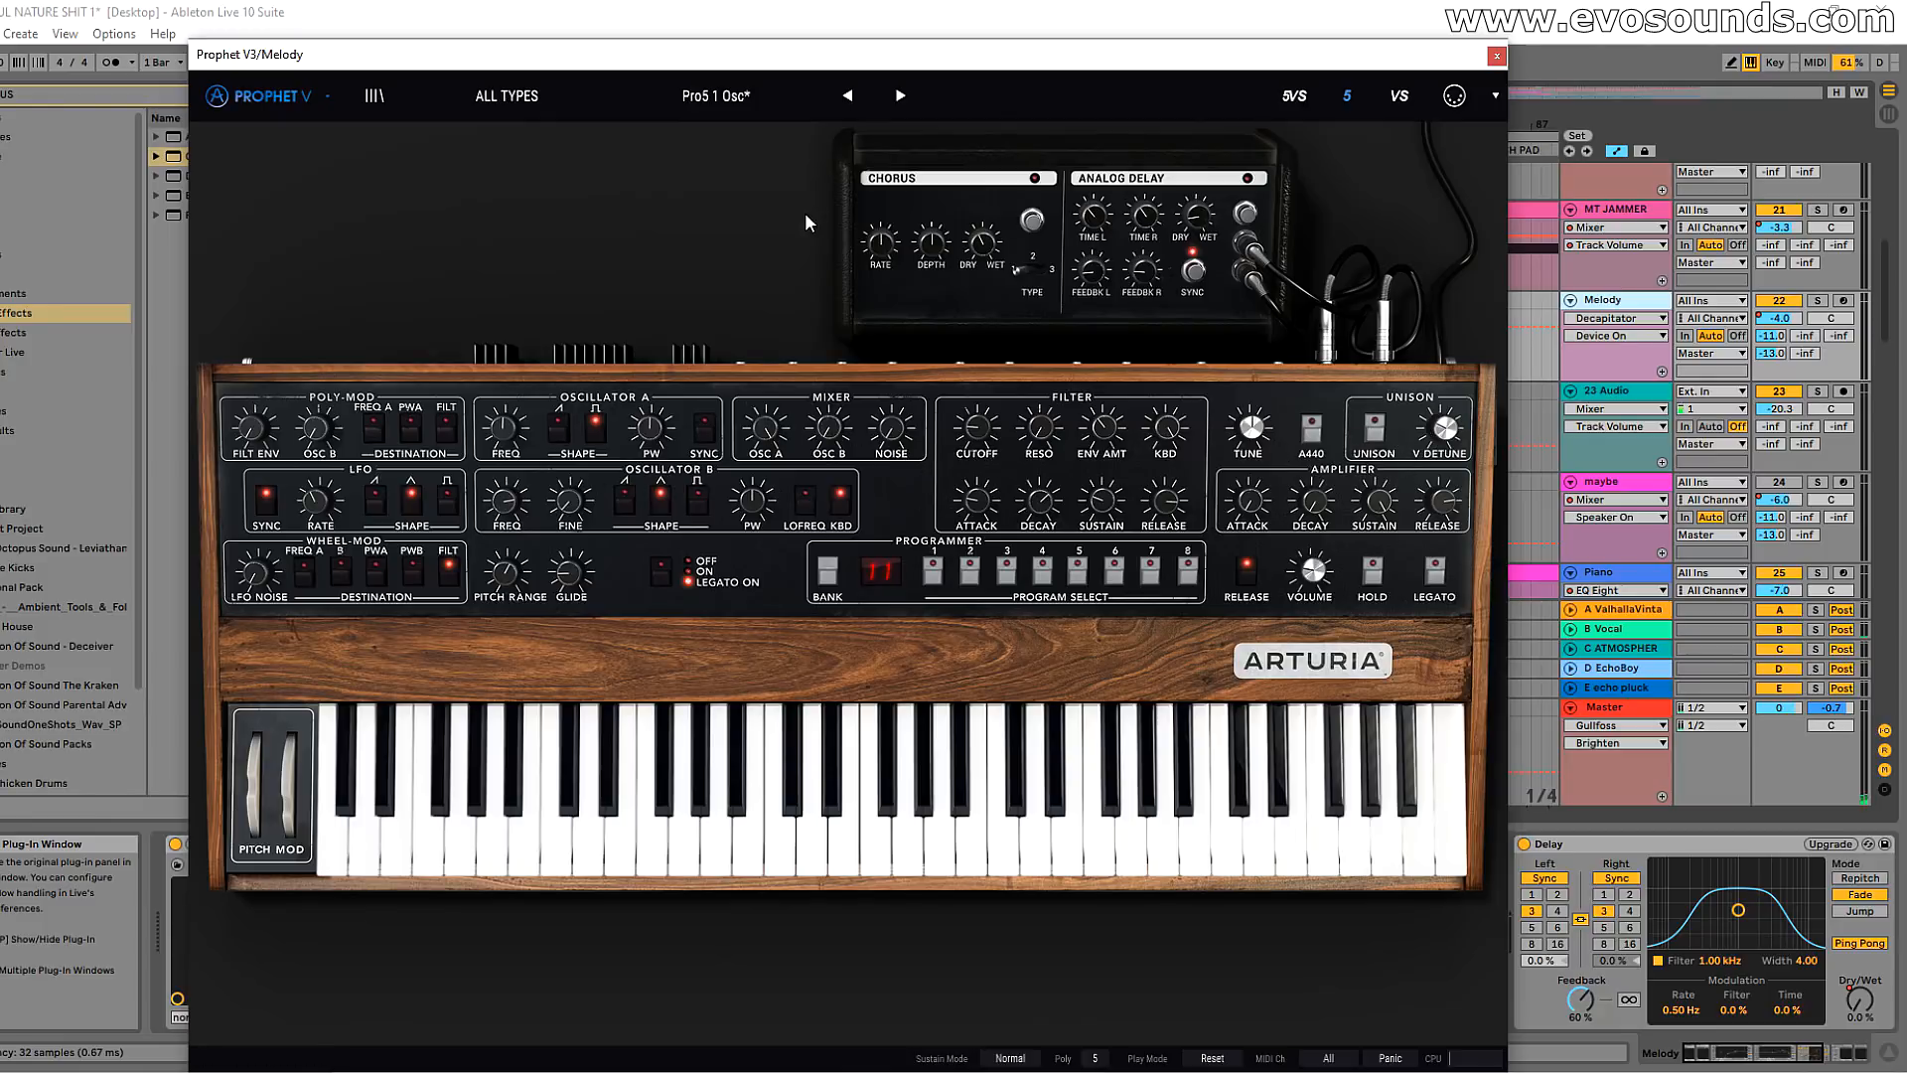
Step: Close the Prophet V3 window and audition the arrangement from the Melody clip at bar 73, then stop playback
{"action": "left_click", "coordinate": [1496, 56]}
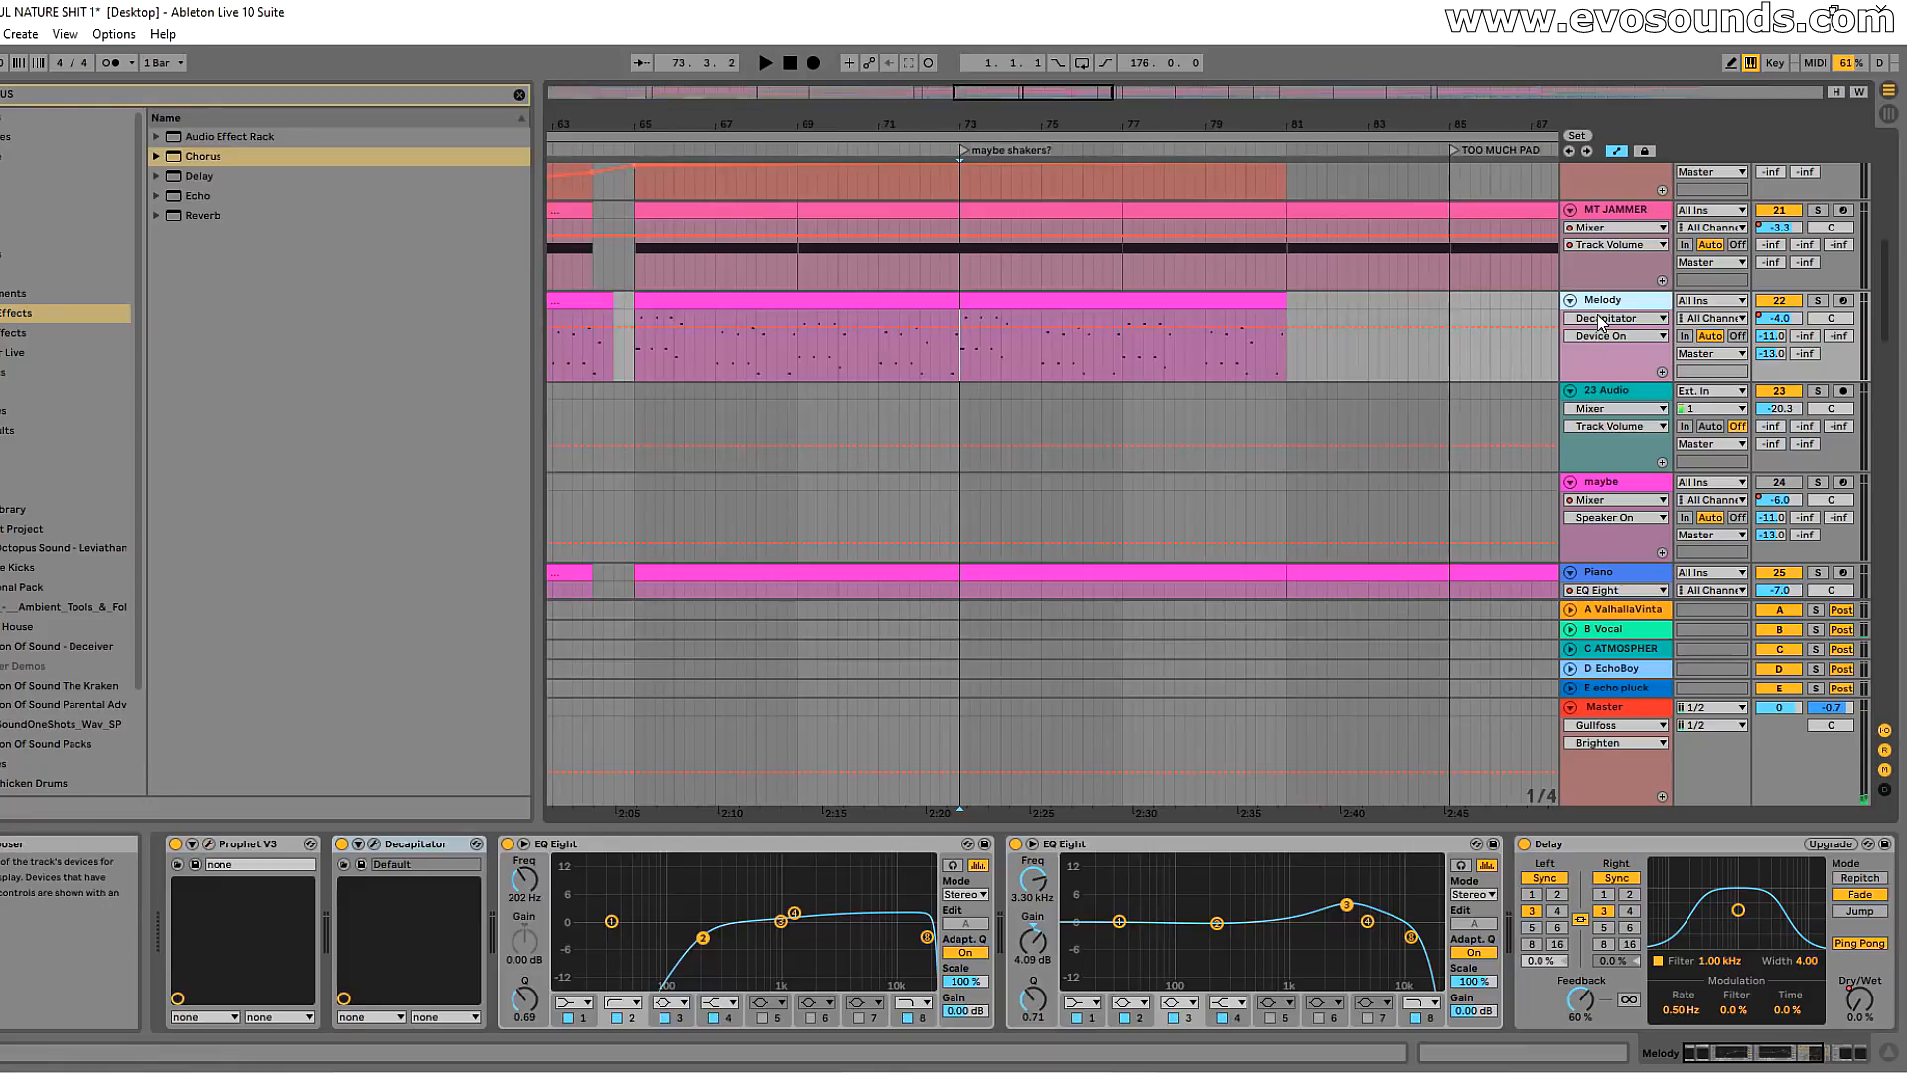
{"action": "left_click", "coordinate": [715, 303]}
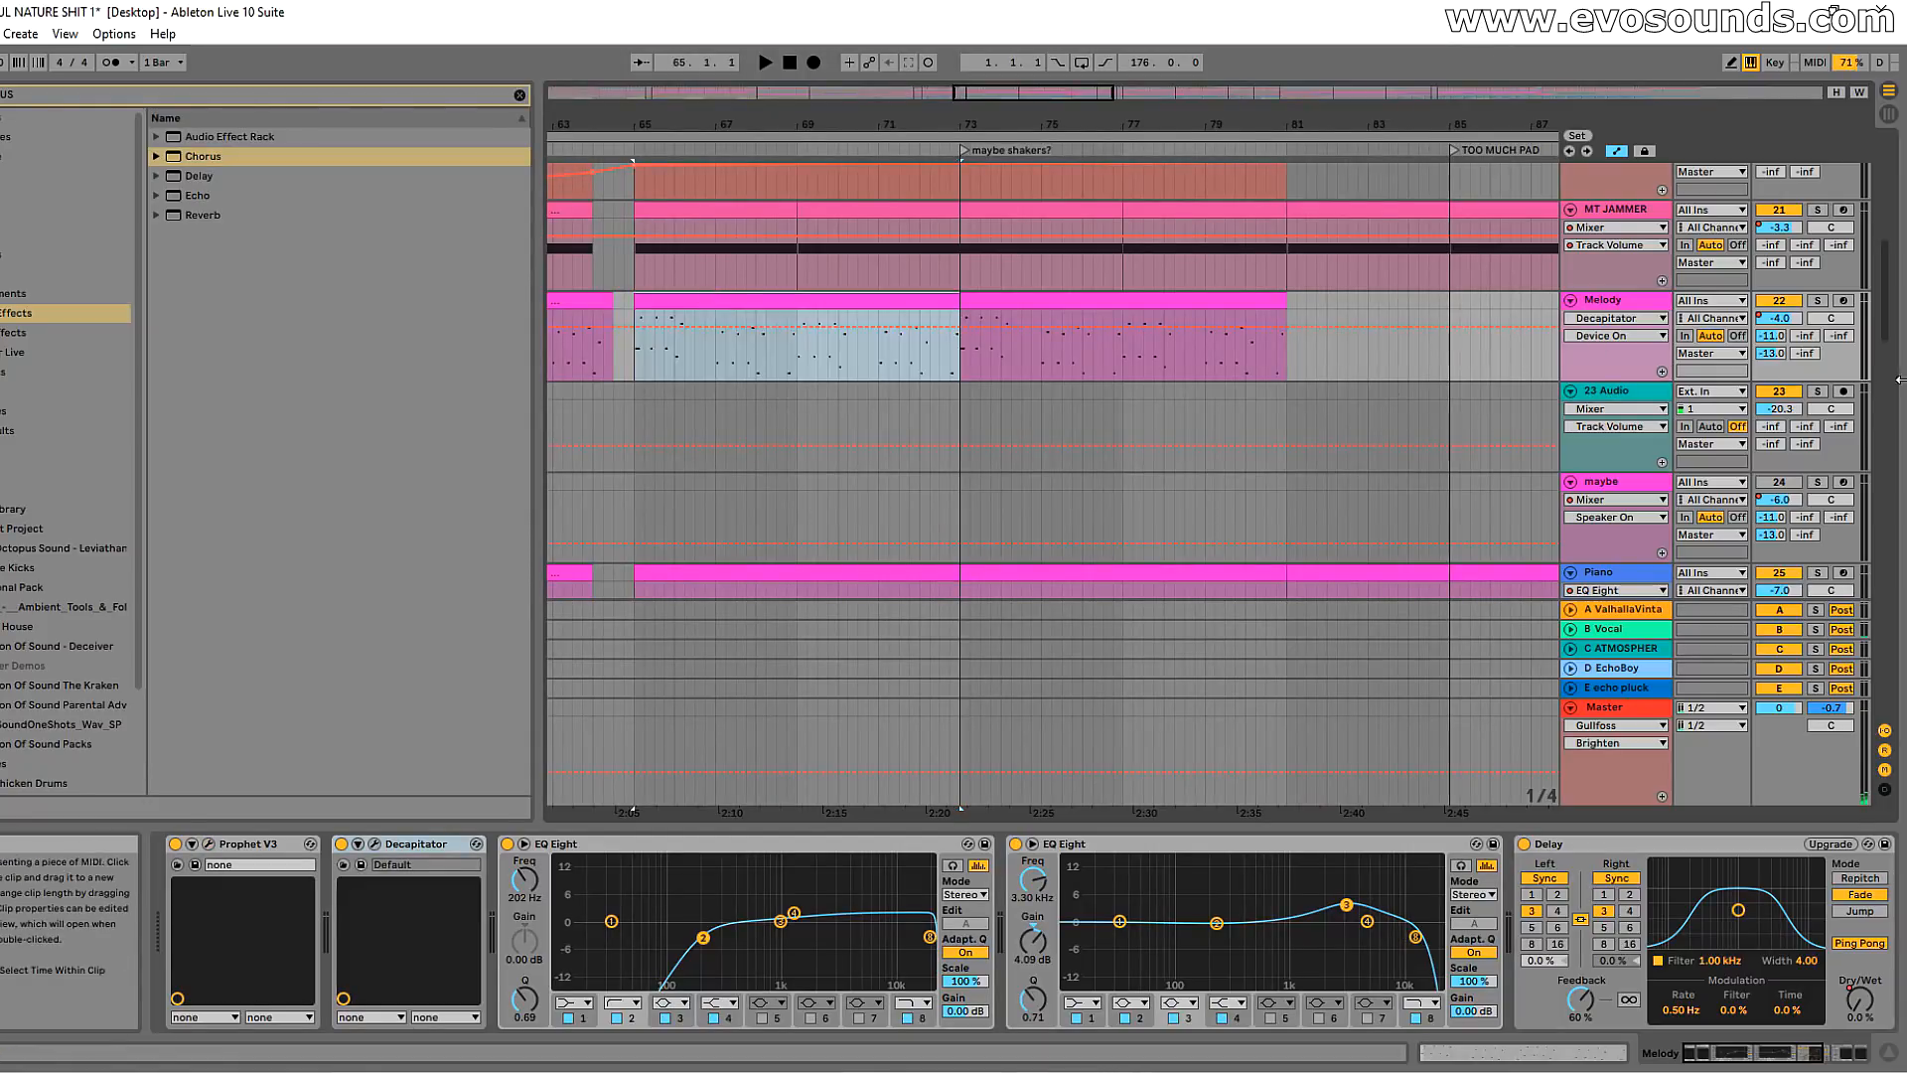
{"action": "left_click", "coordinate": [1008, 298]}
{"action": "key", "text": "space"}
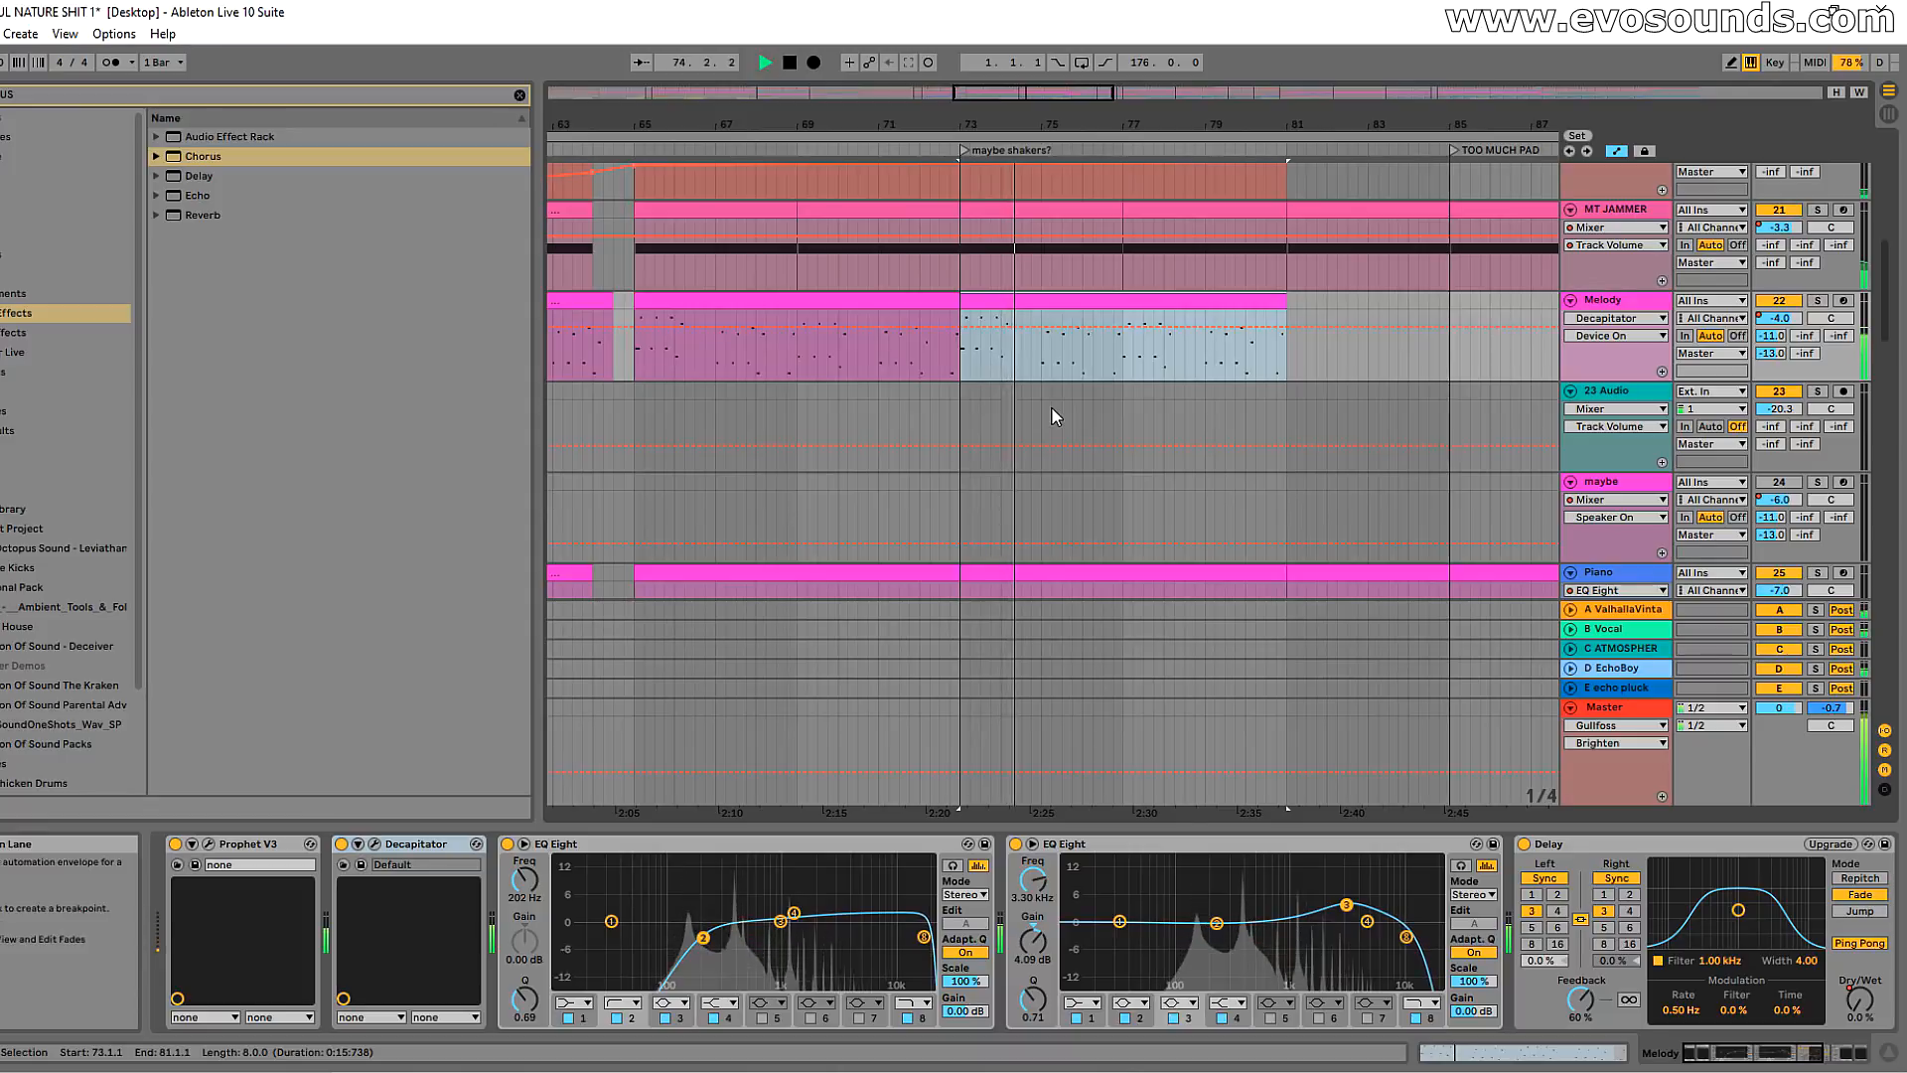
{"action": "left_click_drag", "start_coordinate": [1032, 98], "coordinate": [1044, 101]}
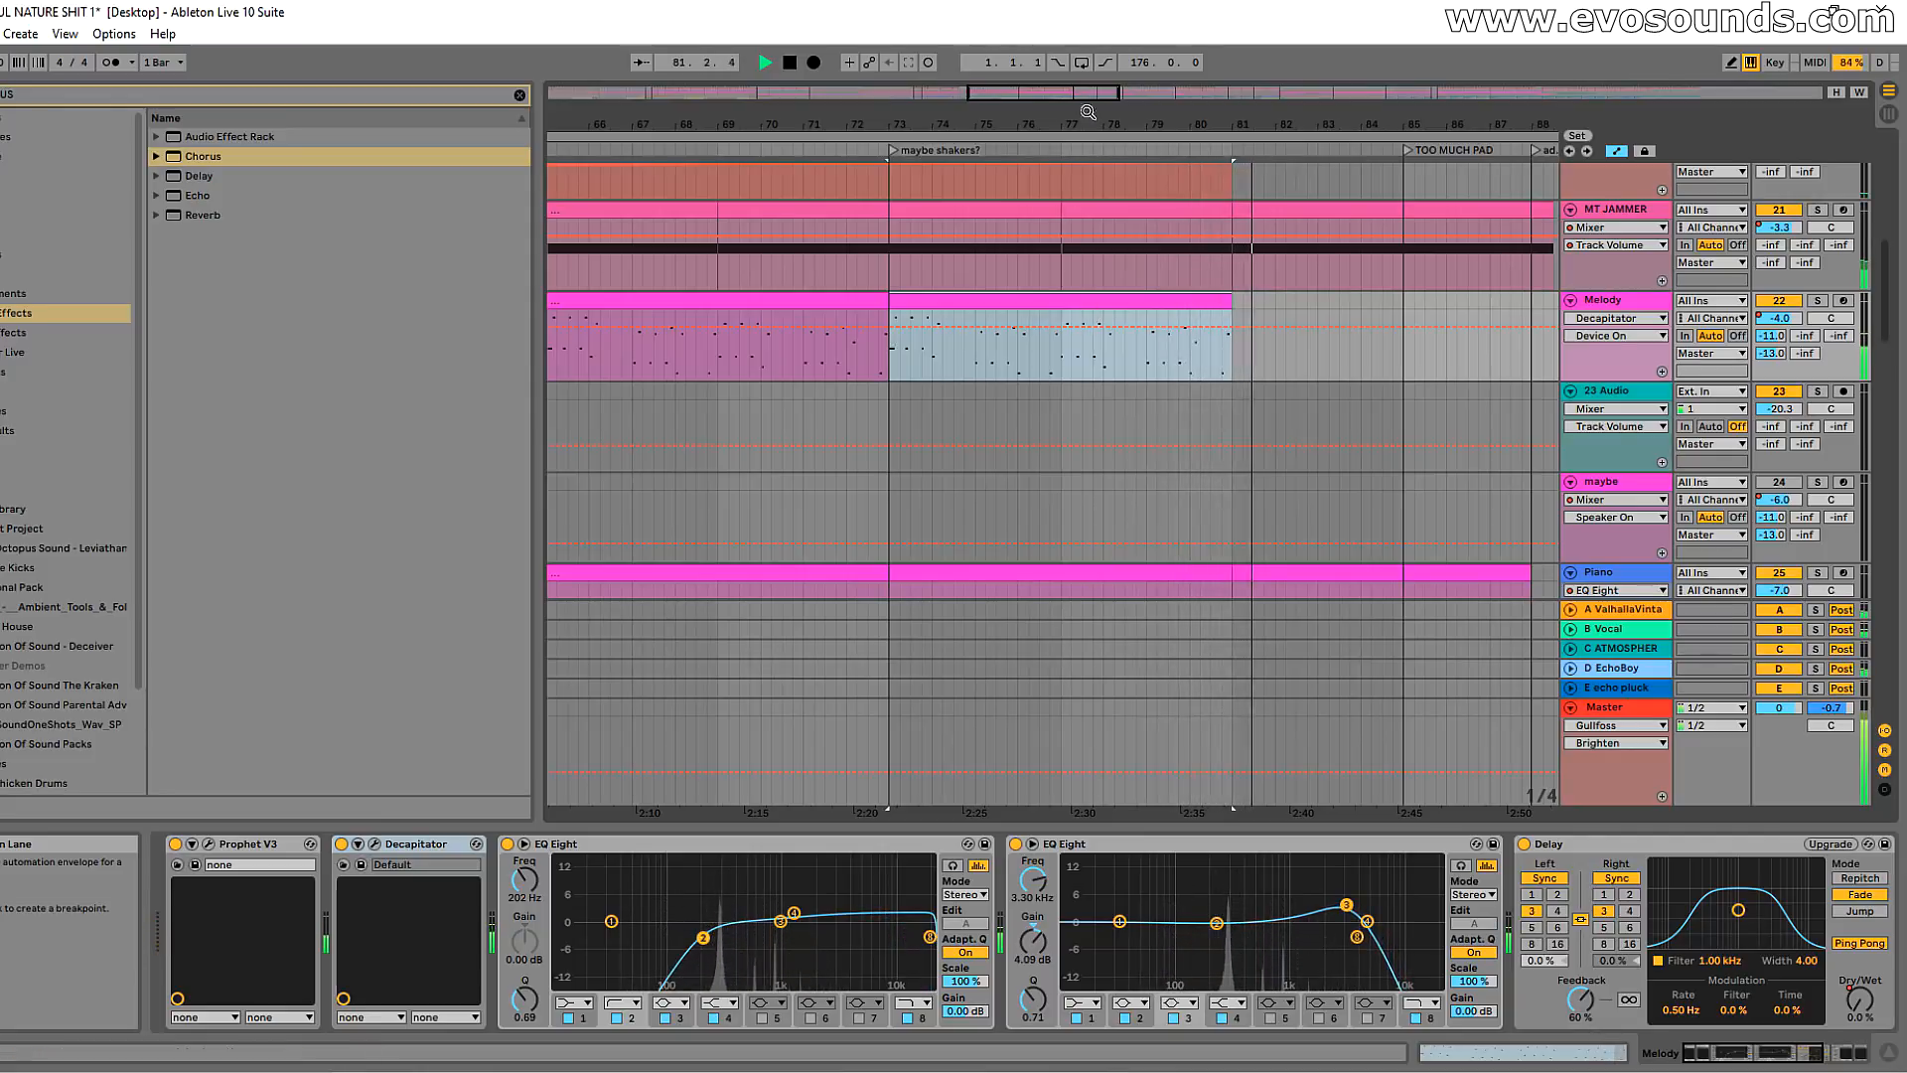
{"action": "left_click_drag", "start_coordinate": [1080, 124], "coordinate": [976, 116]}
{"action": "key", "text": "space"}
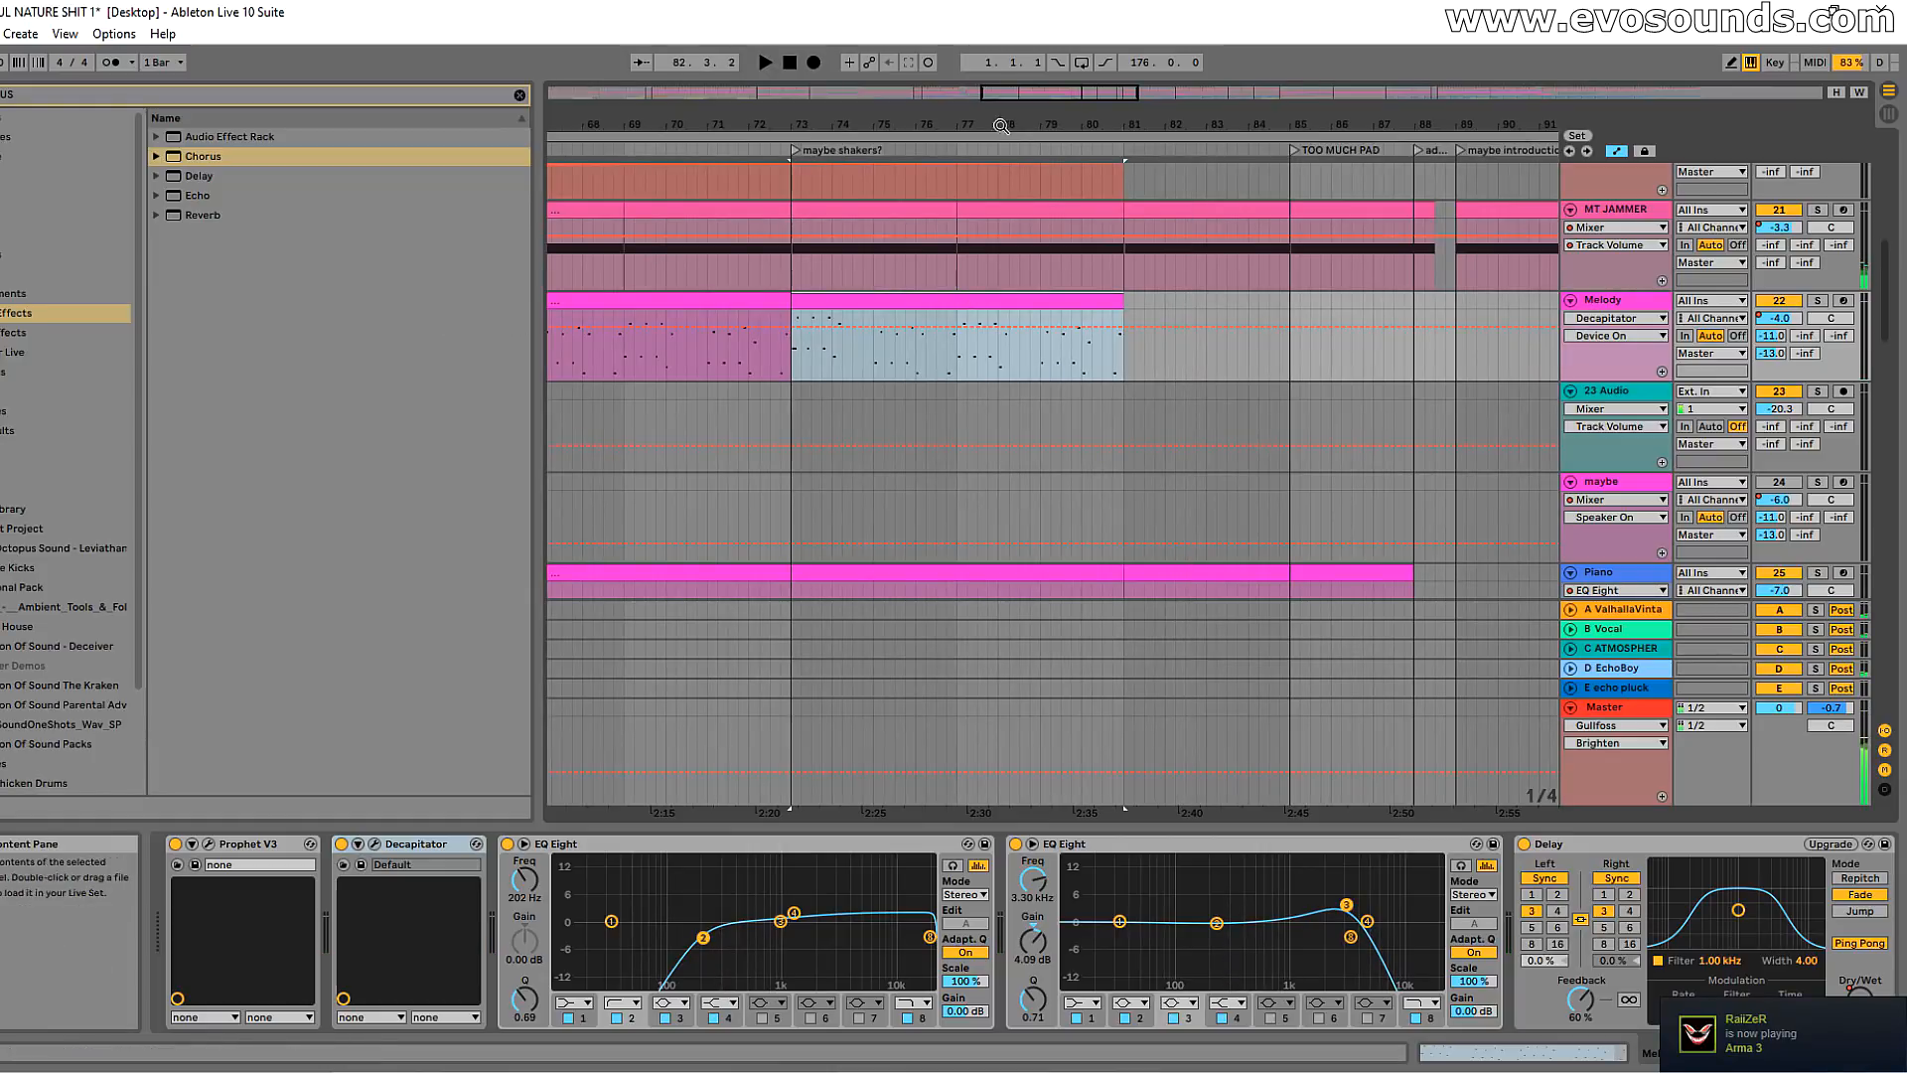
{"action": "left_click_drag", "start_coordinate": [1038, 90], "coordinate": [1035, 95]}
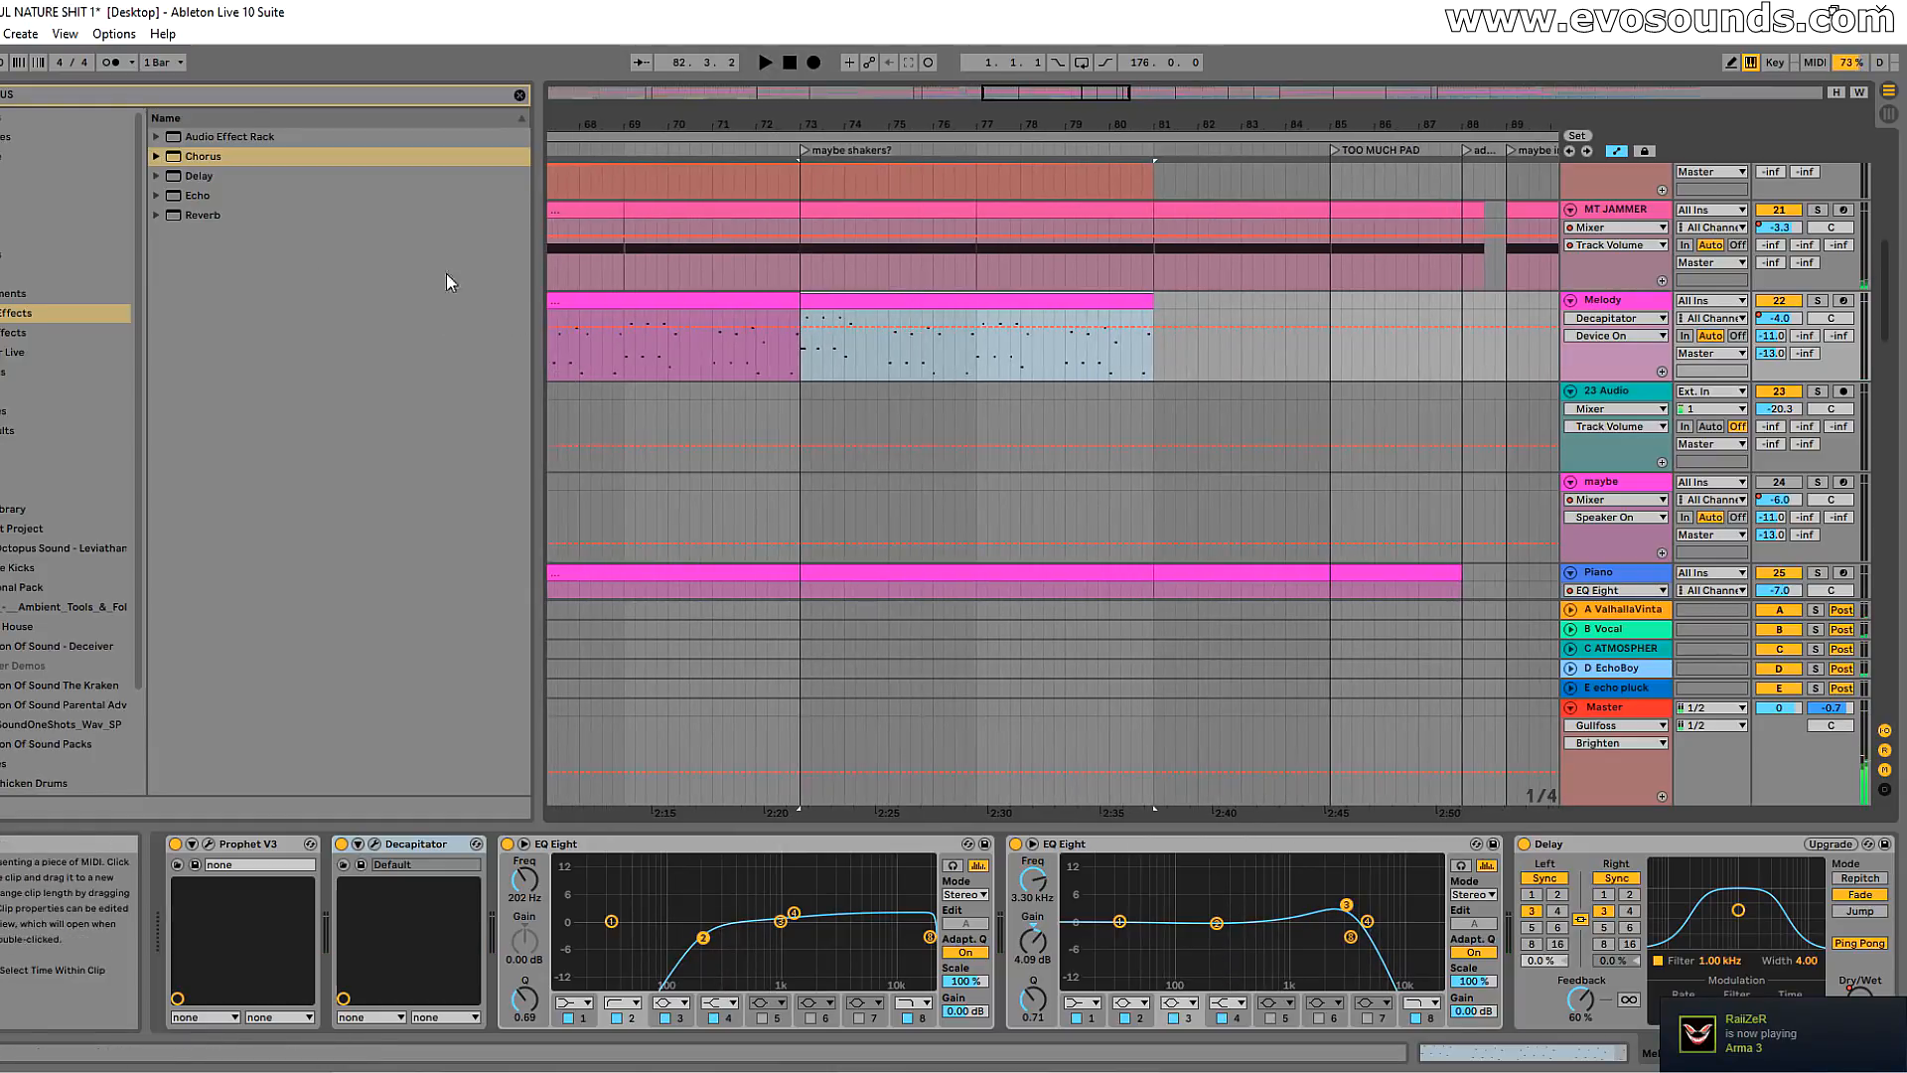
Step: Insert a Chorus between Prophet V3 and Decapitator on the Melody track and set its Dry/Wet to 0%
{"action": "left_click_drag", "start_coordinate": [199, 157], "coordinate": [331, 878]}
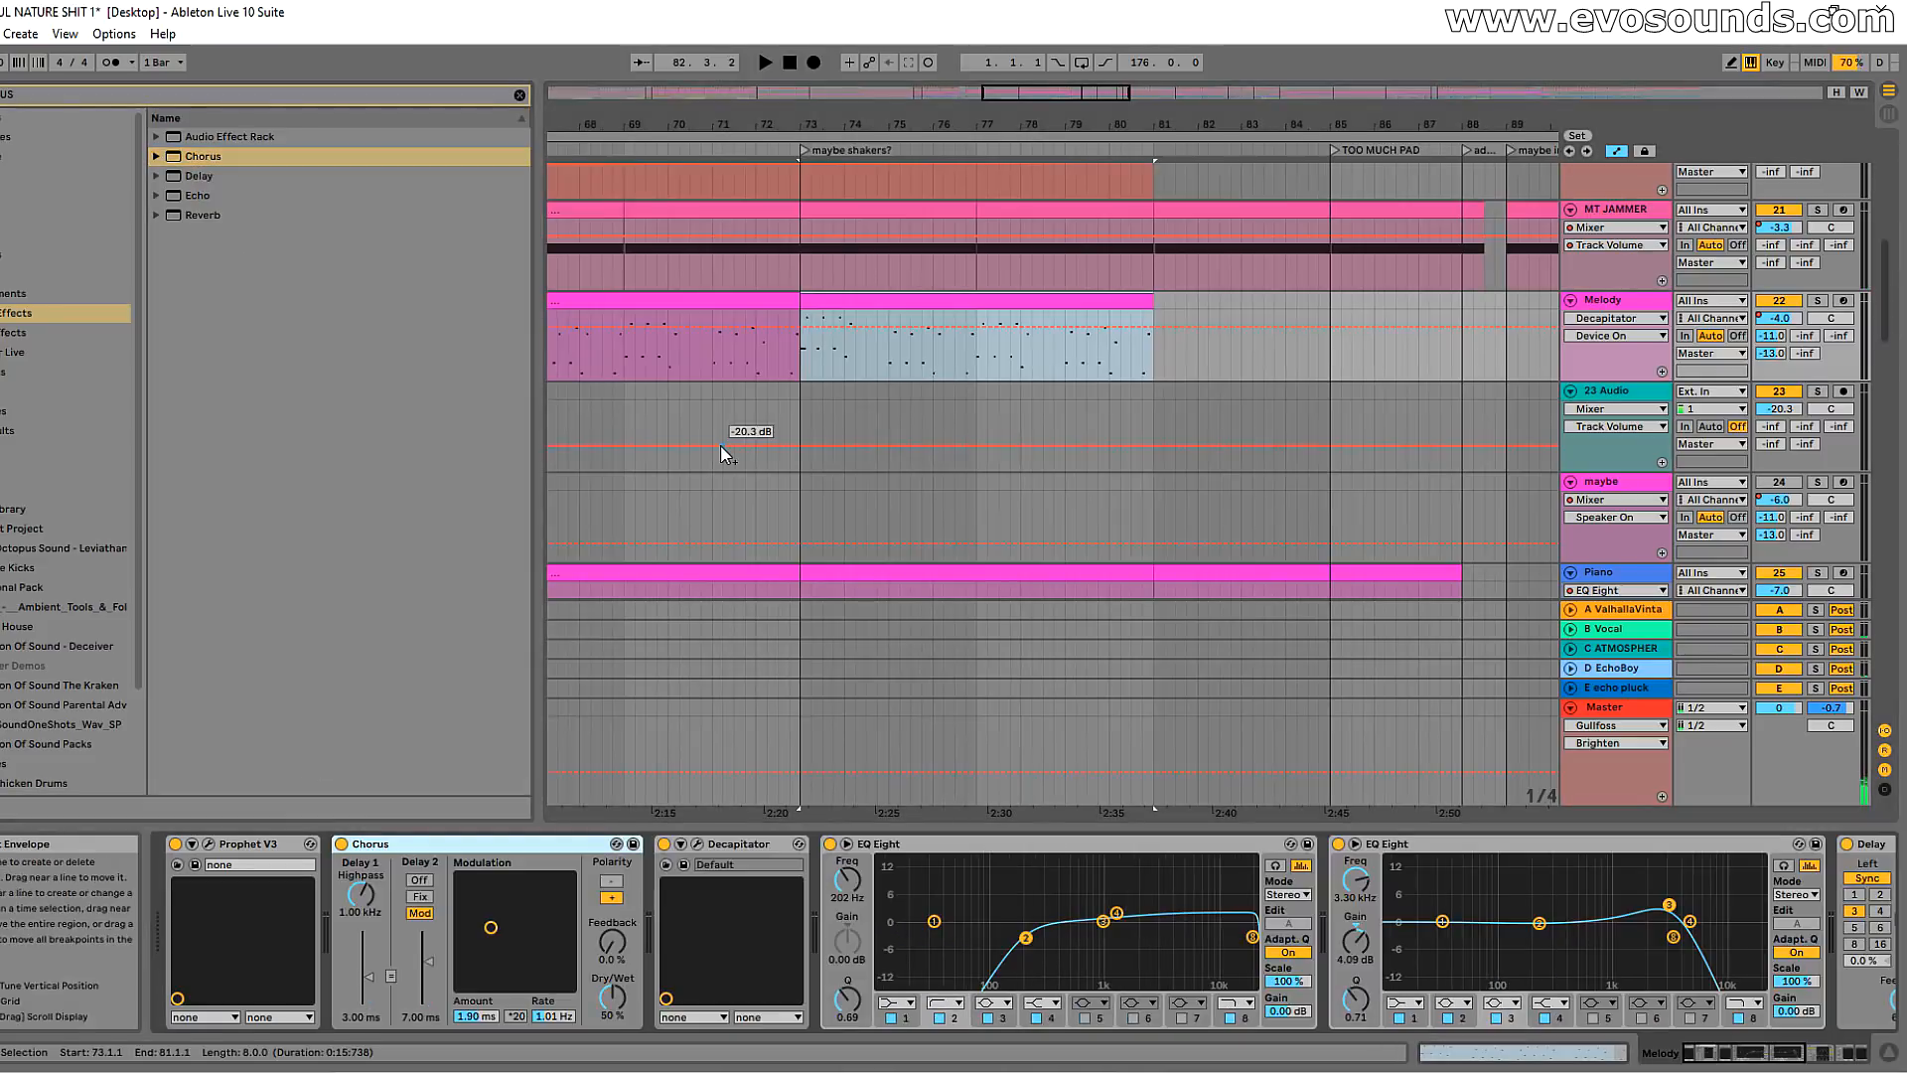
{"action": "left_click_drag", "start_coordinate": [611, 997], "coordinate": [612, 1069]}
Step: Solo the Melody track and check the built-in chorus in the Prophet V3 window, then close the window
{"action": "left_click", "coordinate": [209, 845]}
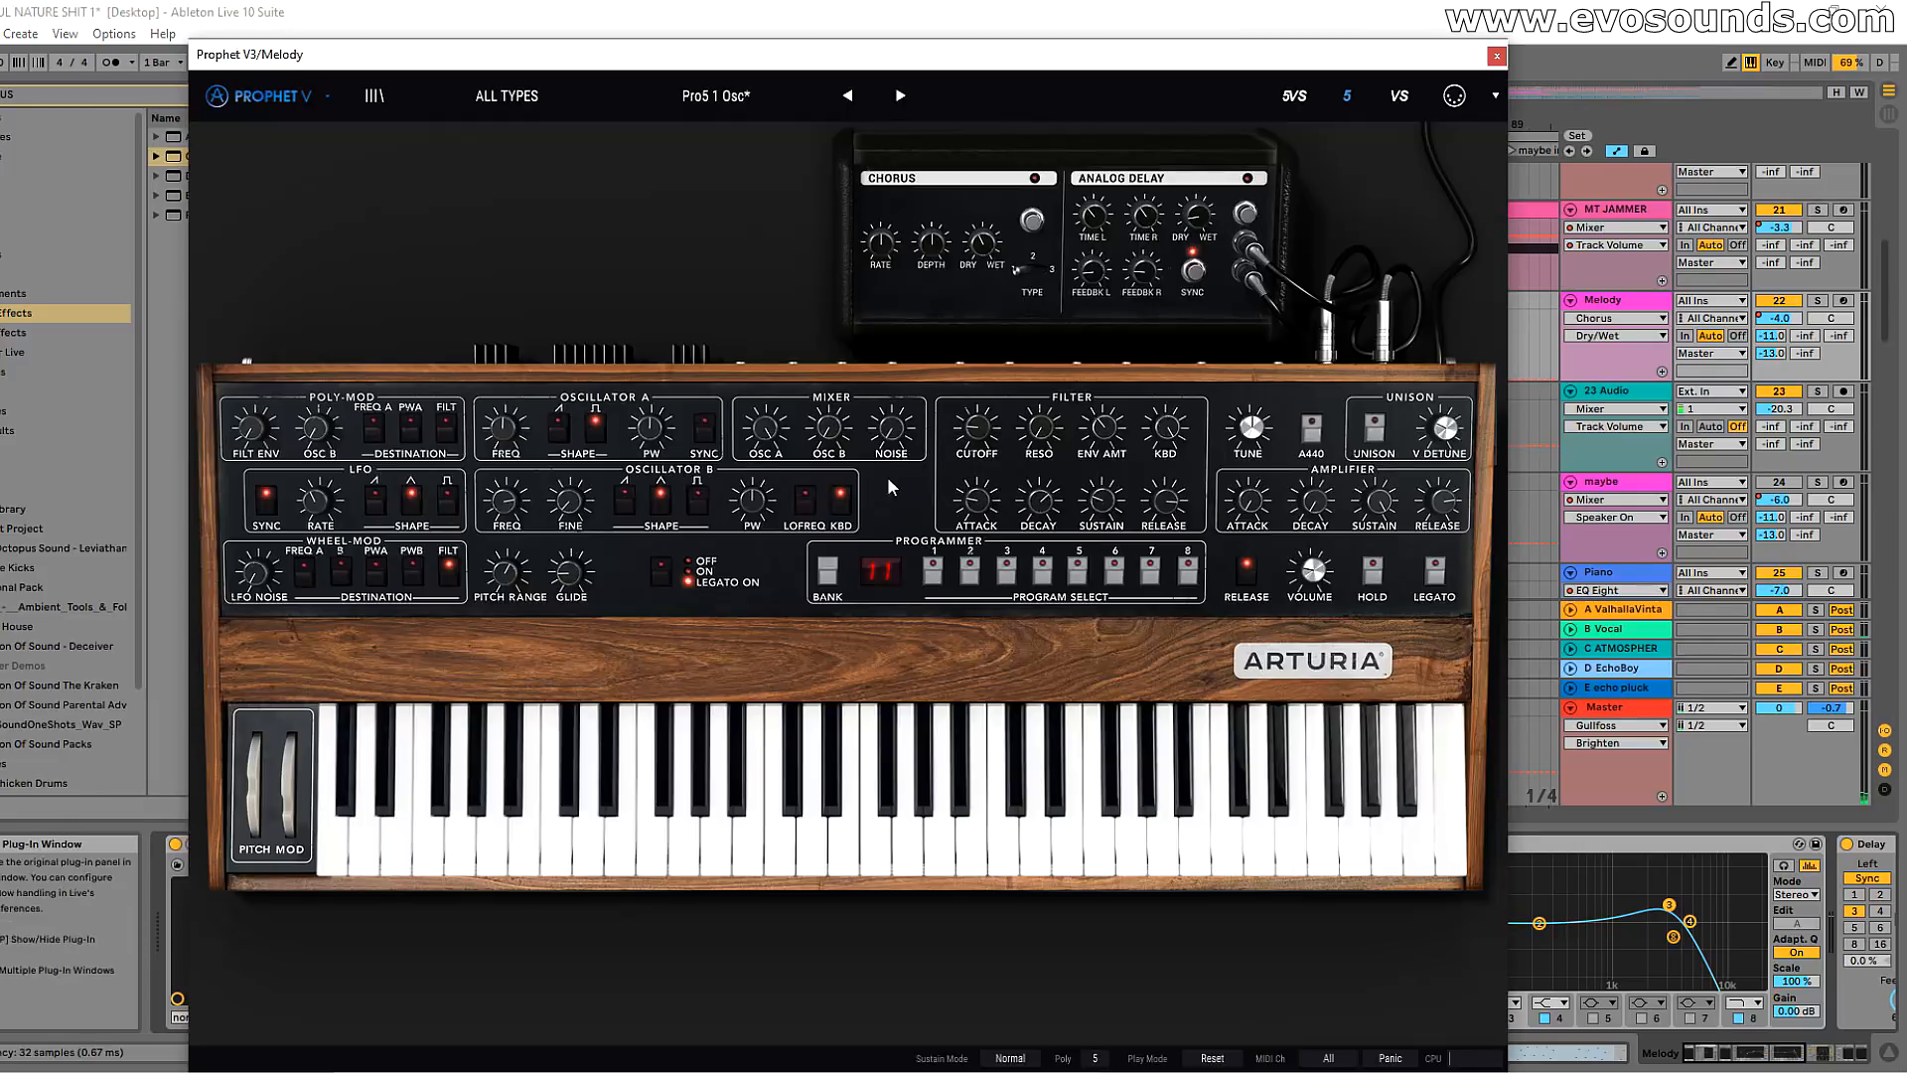
{"action": "left_click", "coordinate": [1497, 55]}
{"action": "left_click", "coordinate": [1817, 299]}
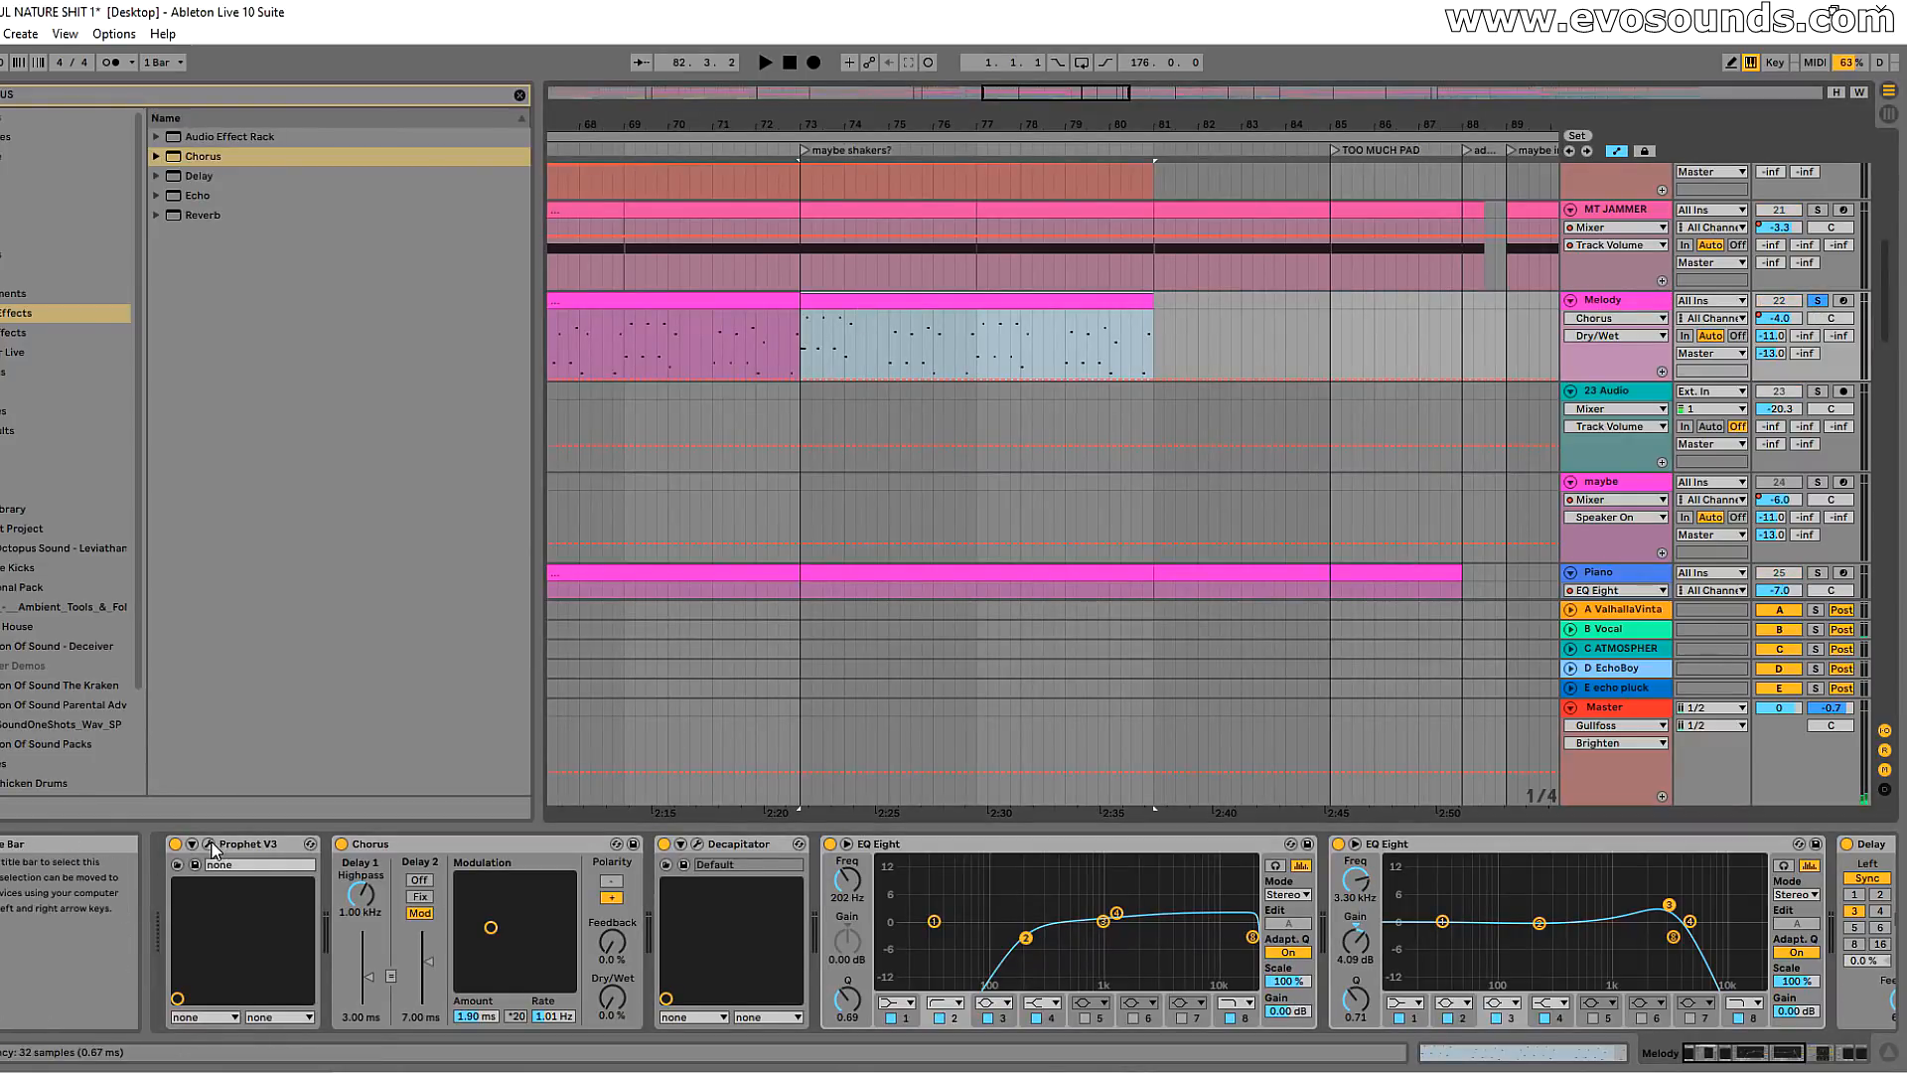
{"action": "key", "text": "ctrl+alt+p"}
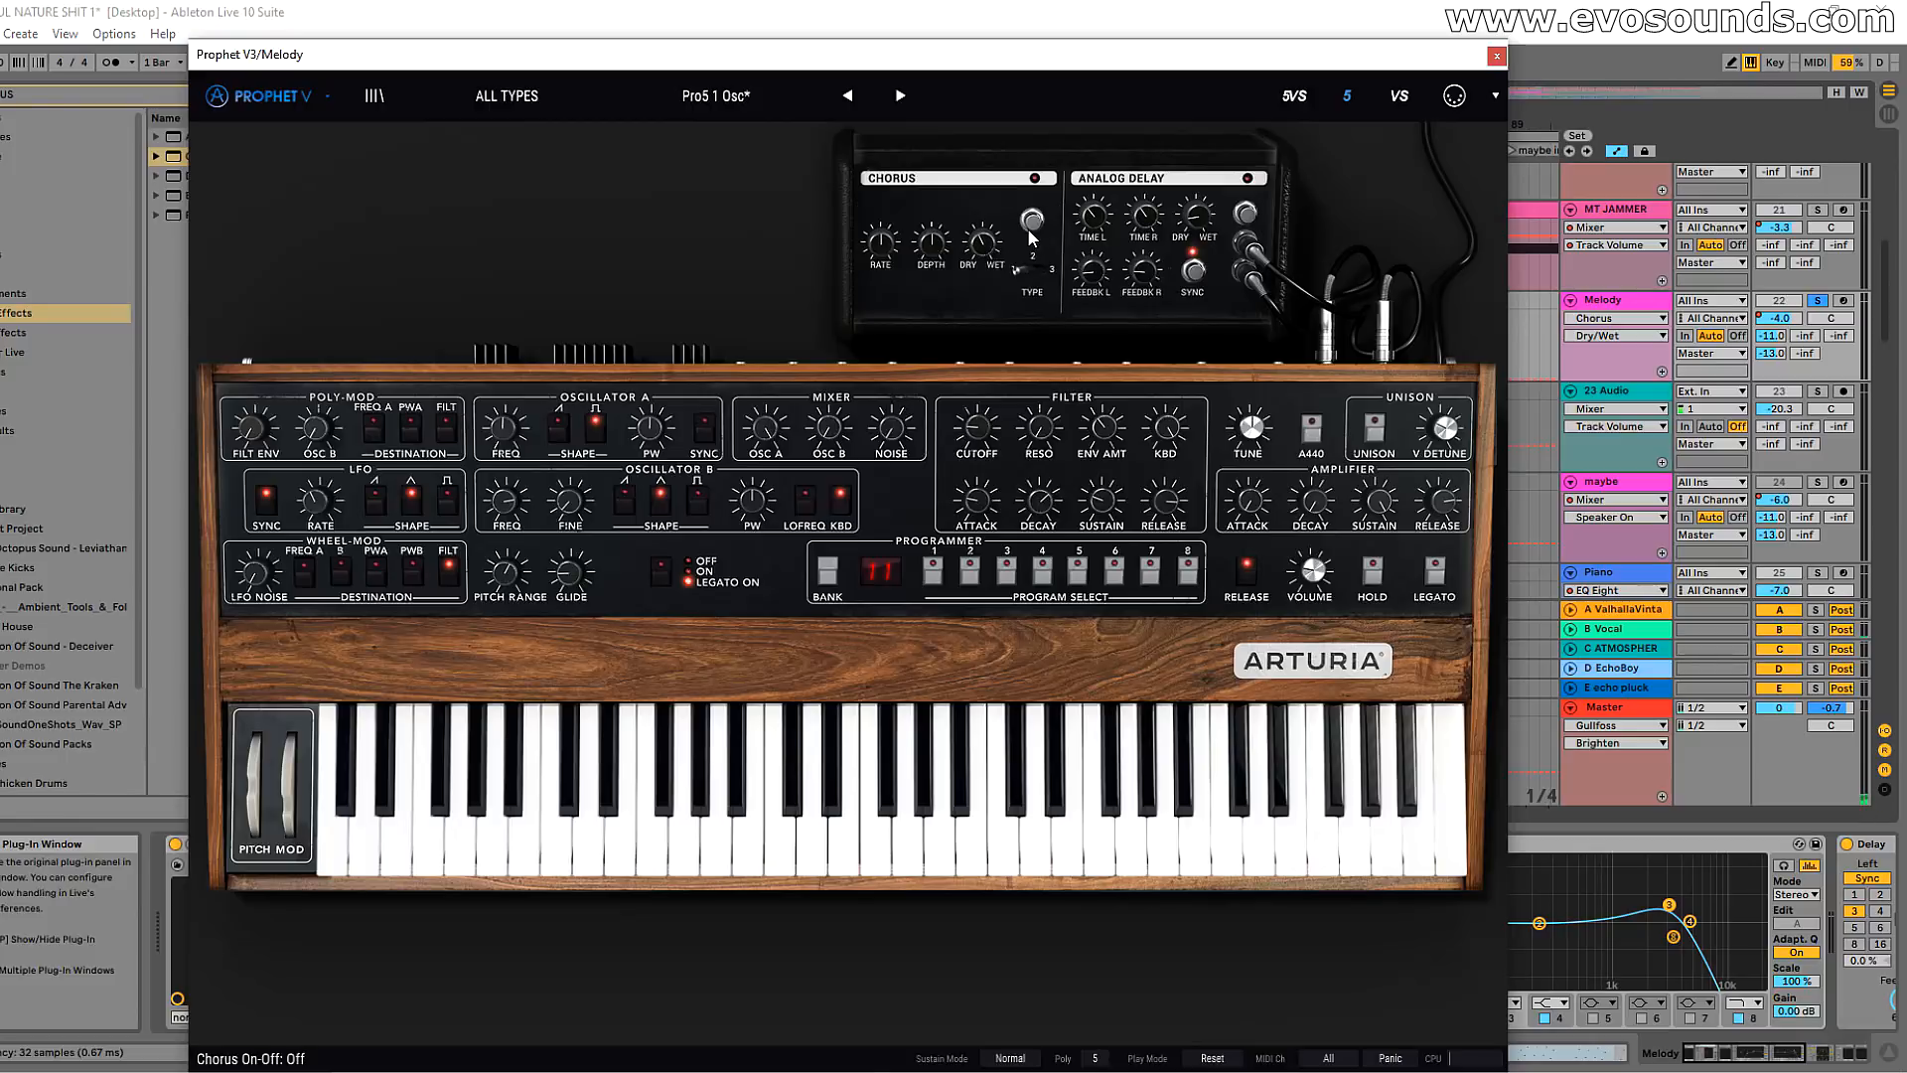
{"action": "left_click", "coordinate": [1497, 58]}
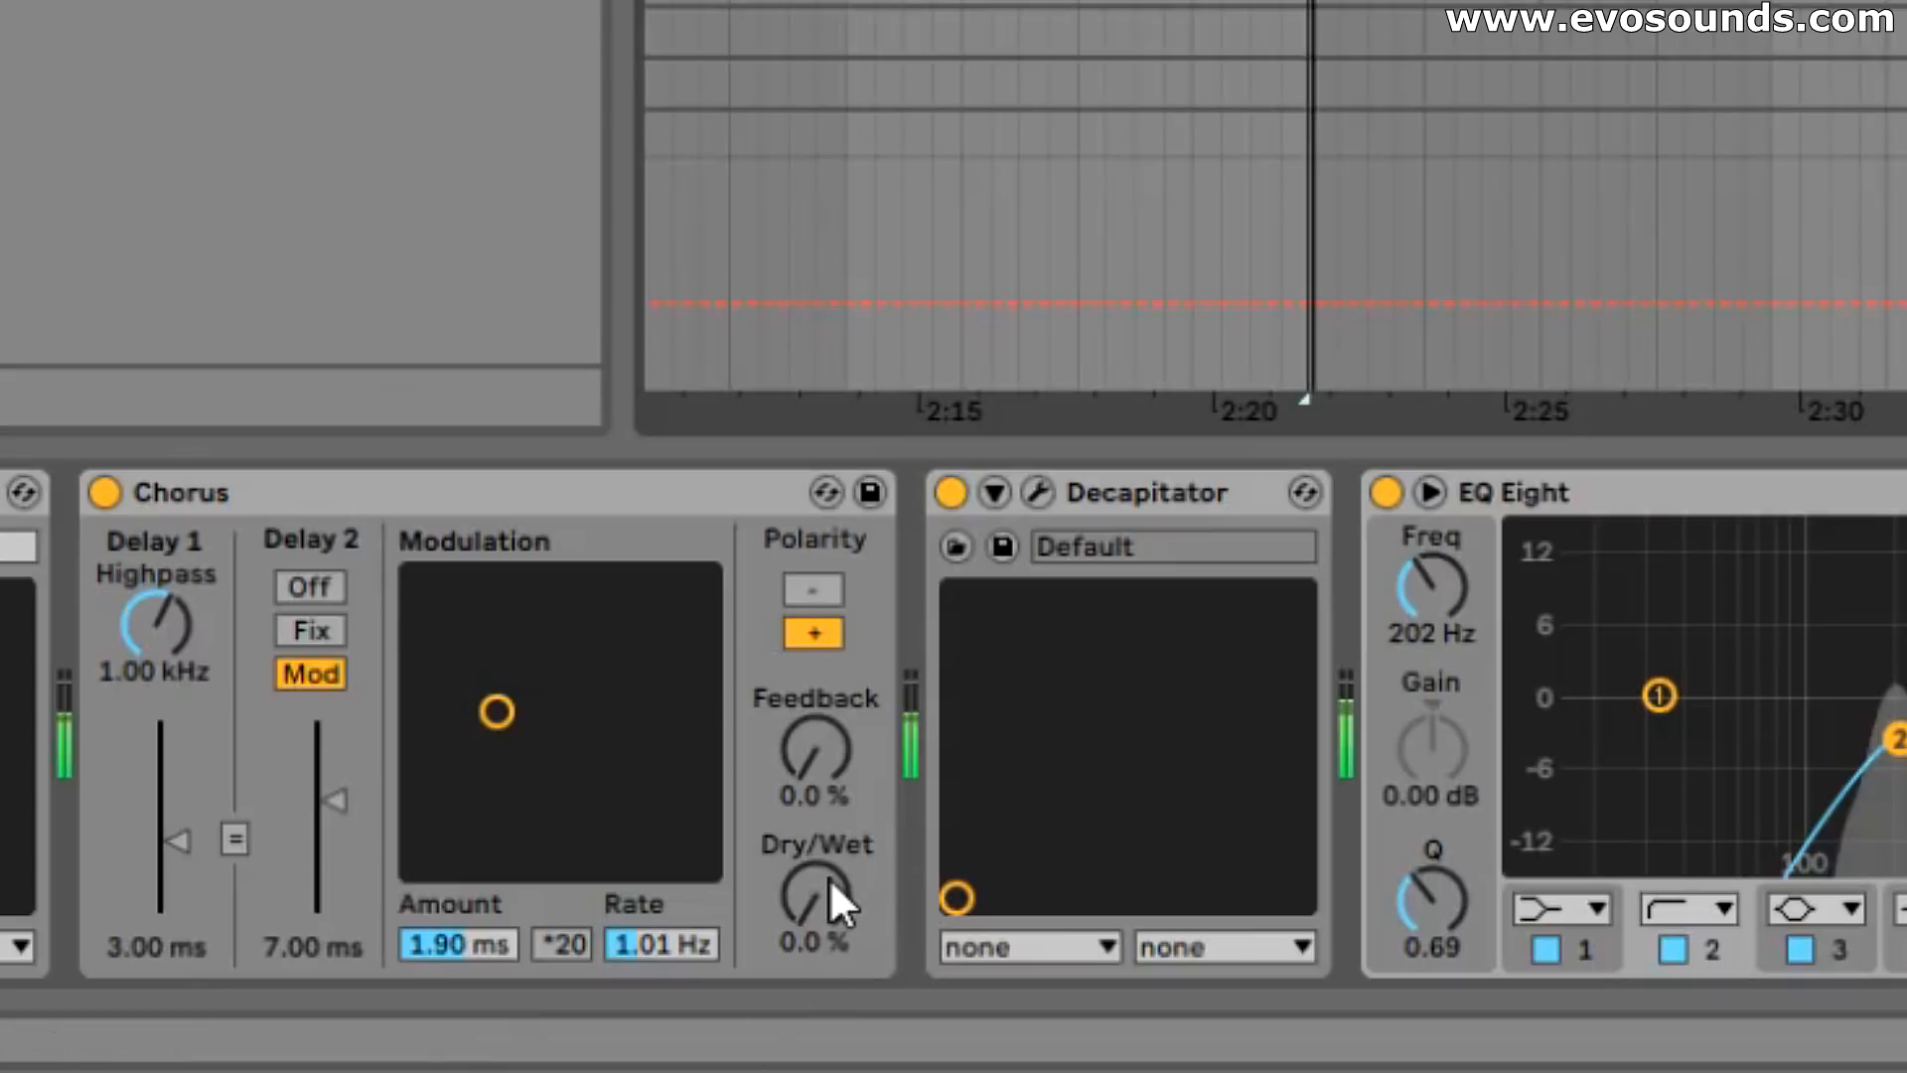
Step: Set the Chorus Dry/Wet to 100%, then reduce it to 49% and stop playback
{"action": "left_click_drag", "start_coordinate": [831, 878], "coordinate": [831, 780]}
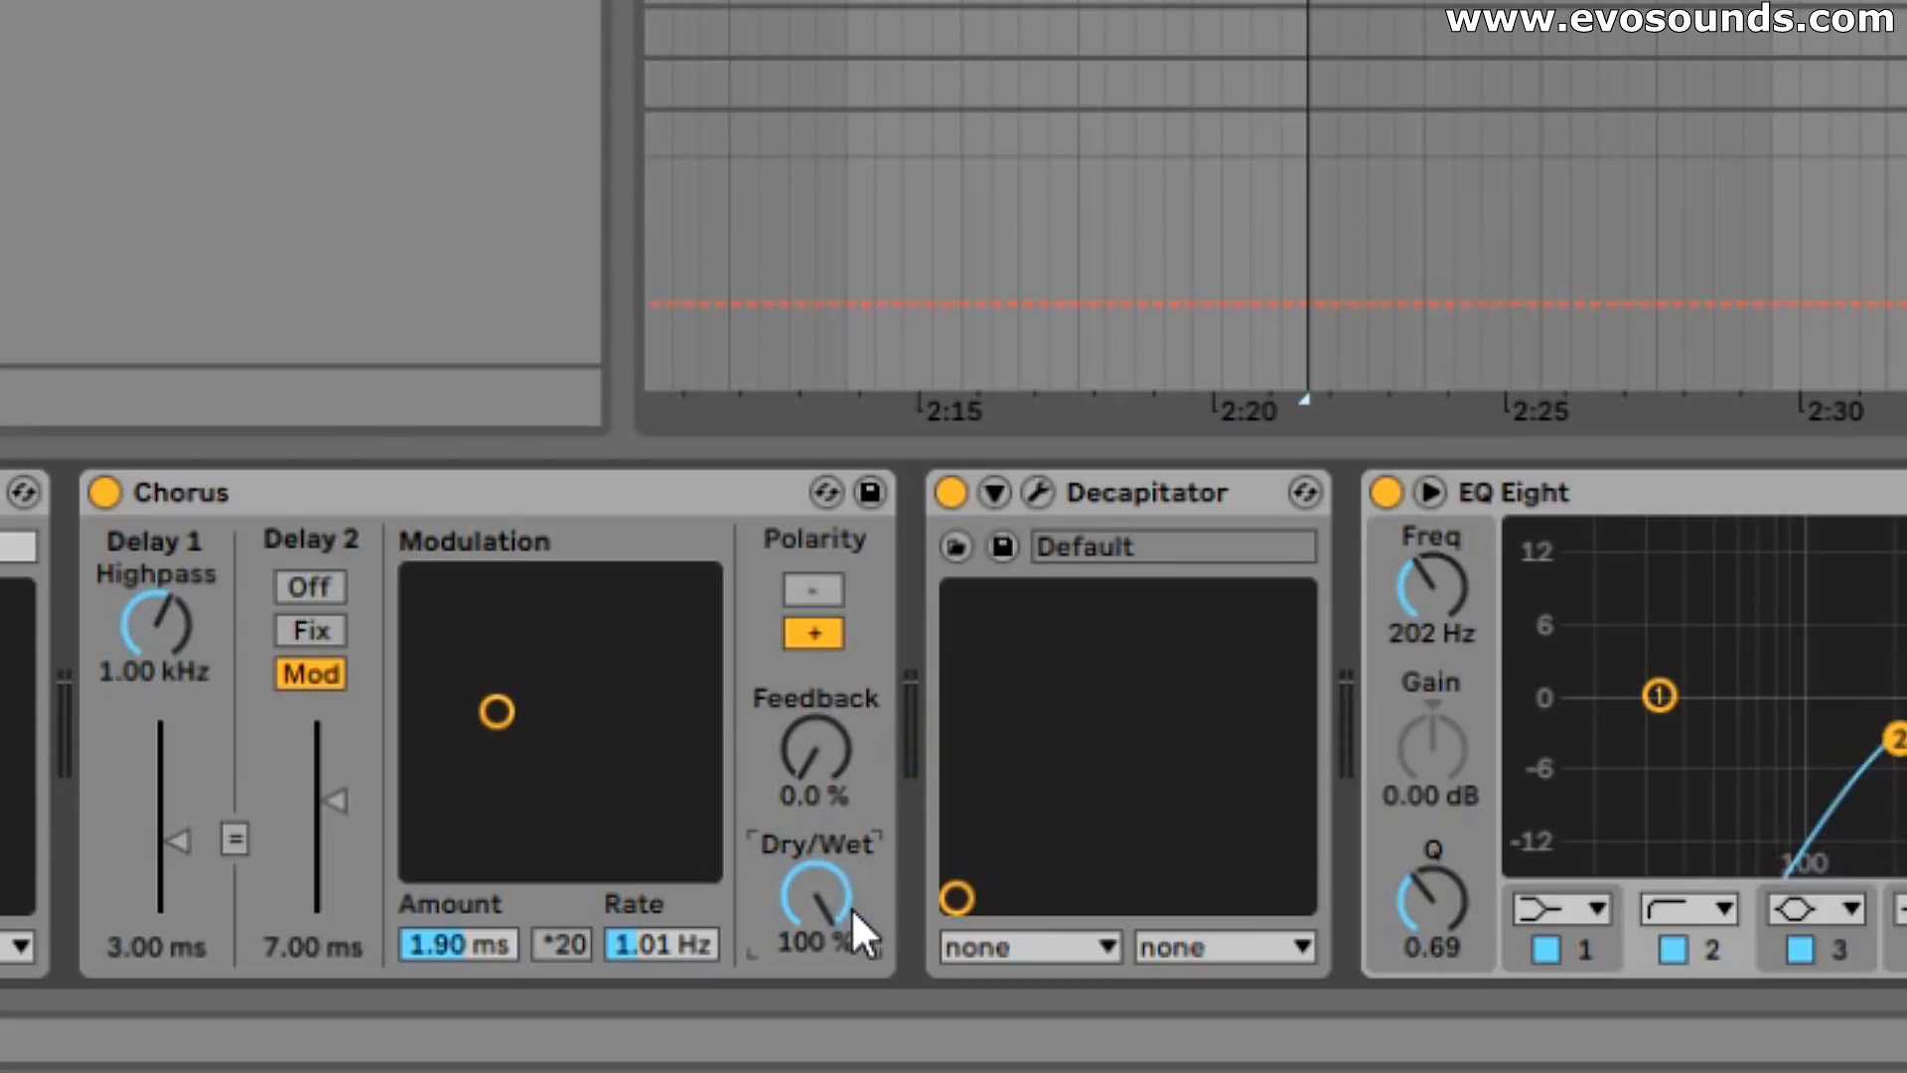
{"action": "mouse_move", "coordinate": [842, 914]}
{"action": "left_mouse_down"}
{"action": "mouse_move", "coordinate": [842, 993]}
{"action": "mouse_move", "coordinate": [842, 874]}
{"action": "mouse_move", "coordinate": [840, 1003]}
{"action": "mouse_move", "coordinate": [824, 888]}
{"action": "left_mouse_up"}
{"action": "key", "text": "space"}
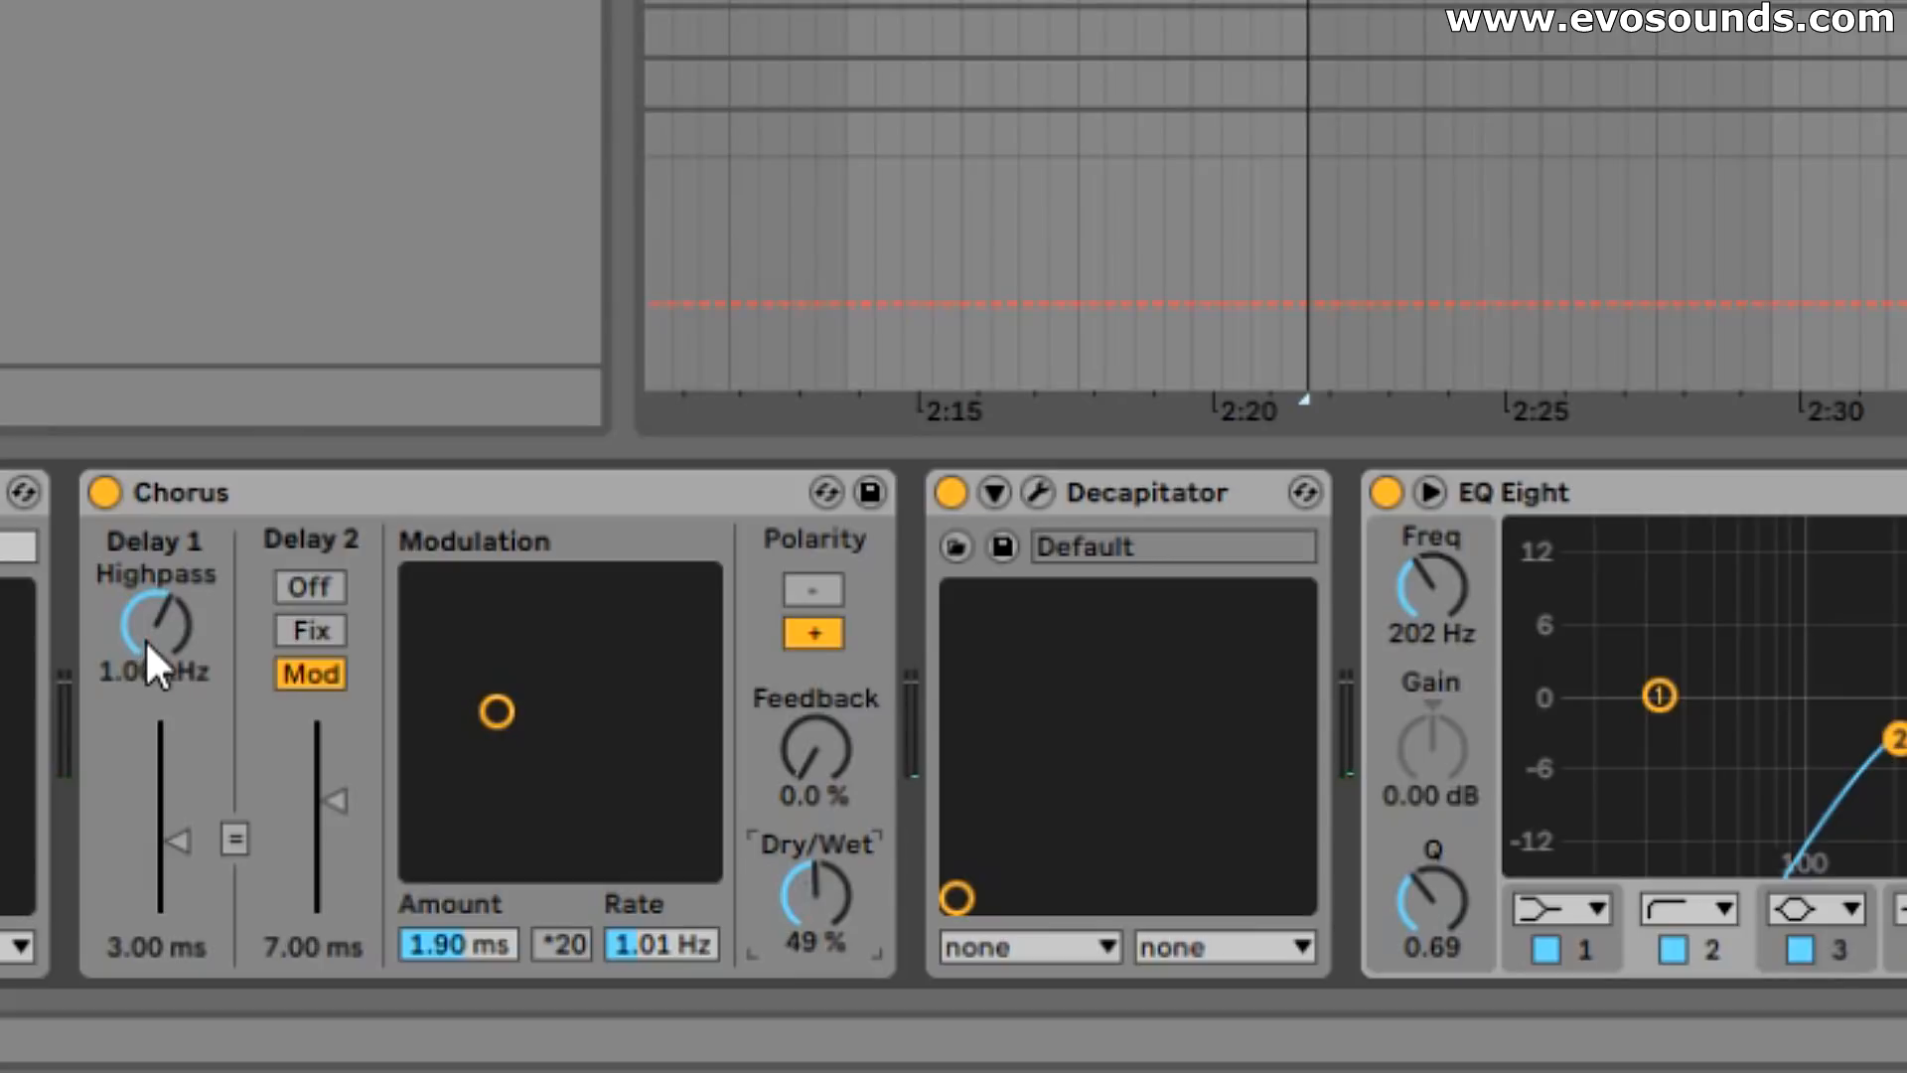
Step: Lower the Chorus Highpass to 360 Hz, then play the melody and set the Highpass to 520 Hz
{"action": "left_click_drag", "start_coordinate": [153, 636], "coordinate": [153, 685]}
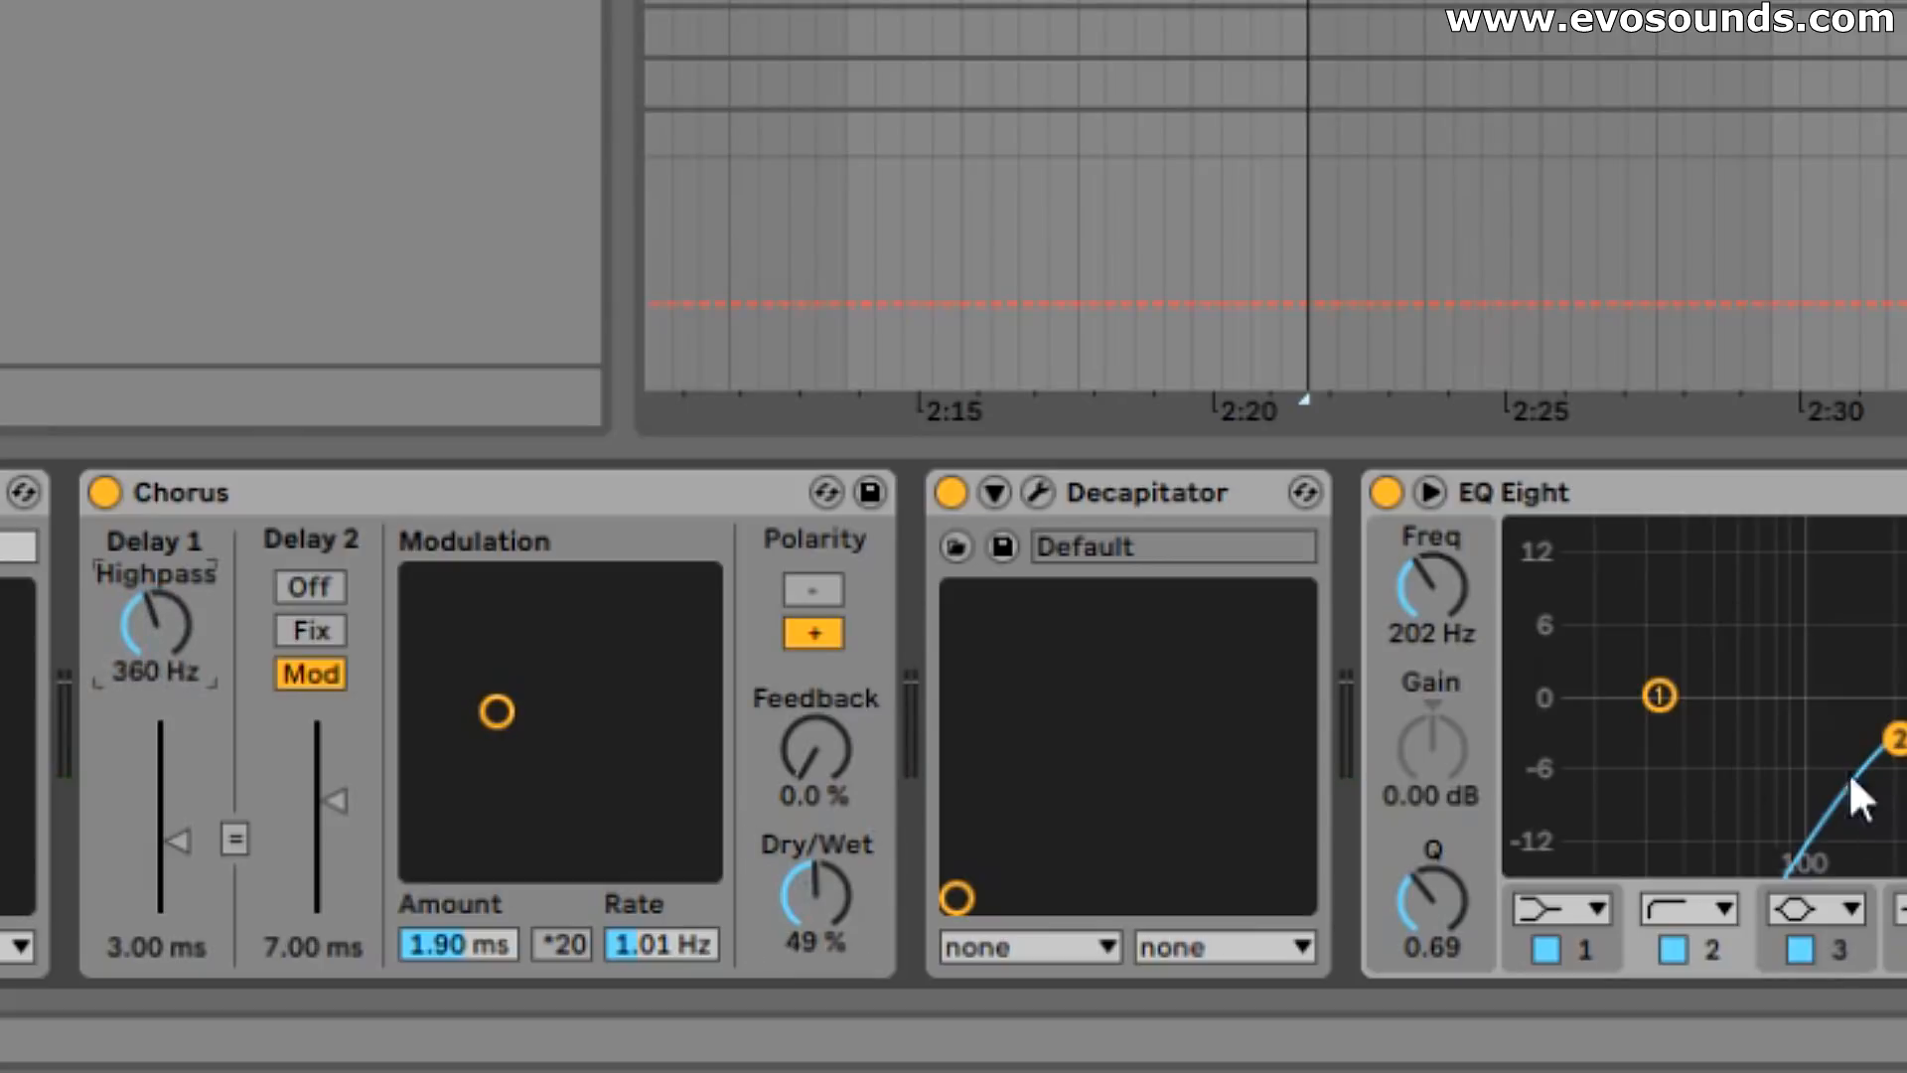
{"action": "key", "text": "space"}
{"action": "left_click_drag", "start_coordinate": [147, 636], "coordinate": [147, 608]}
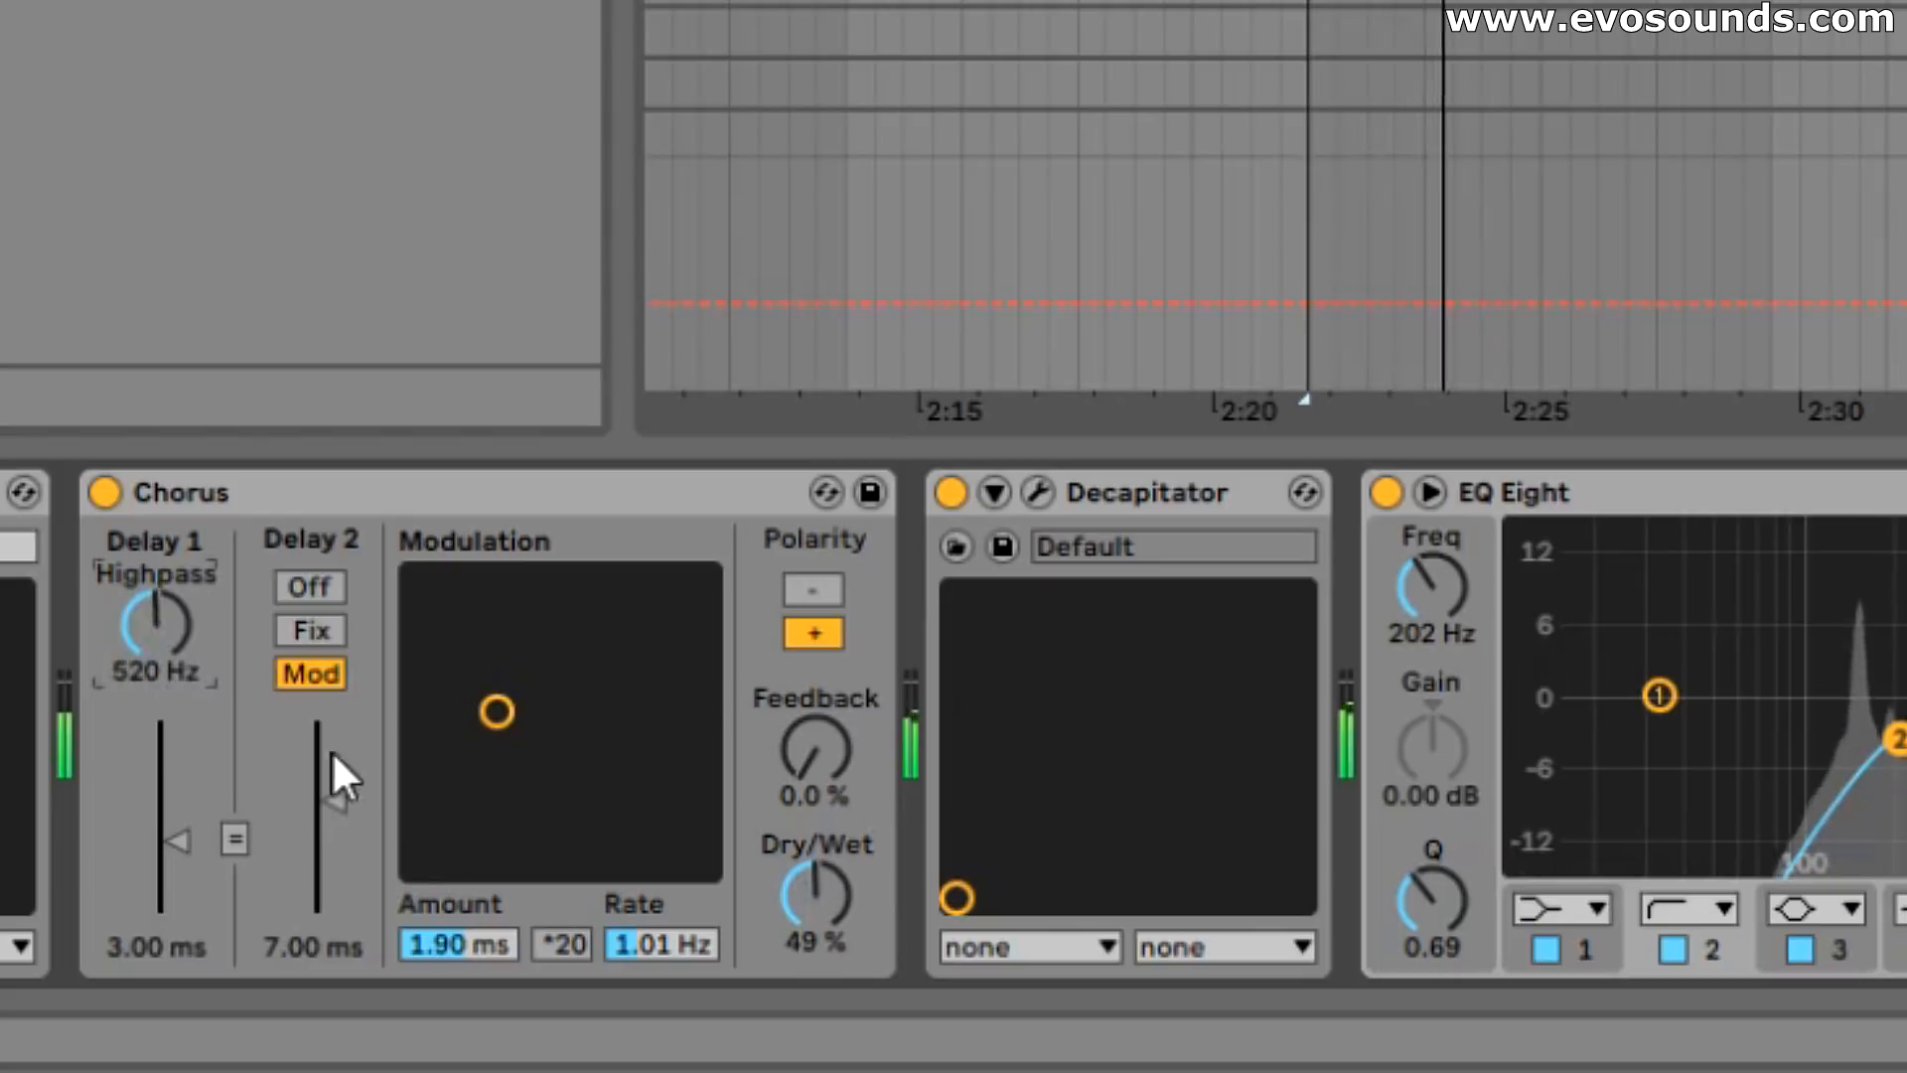
Step: Turn Delay 2 off and set the Chorus modulation to an amount of 1.69 ms at a rate of 1.26 Hz
{"action": "left_click", "coordinate": [320, 594]}
{"action": "left_click_drag", "start_coordinate": [497, 711], "coordinate": [508, 718]}
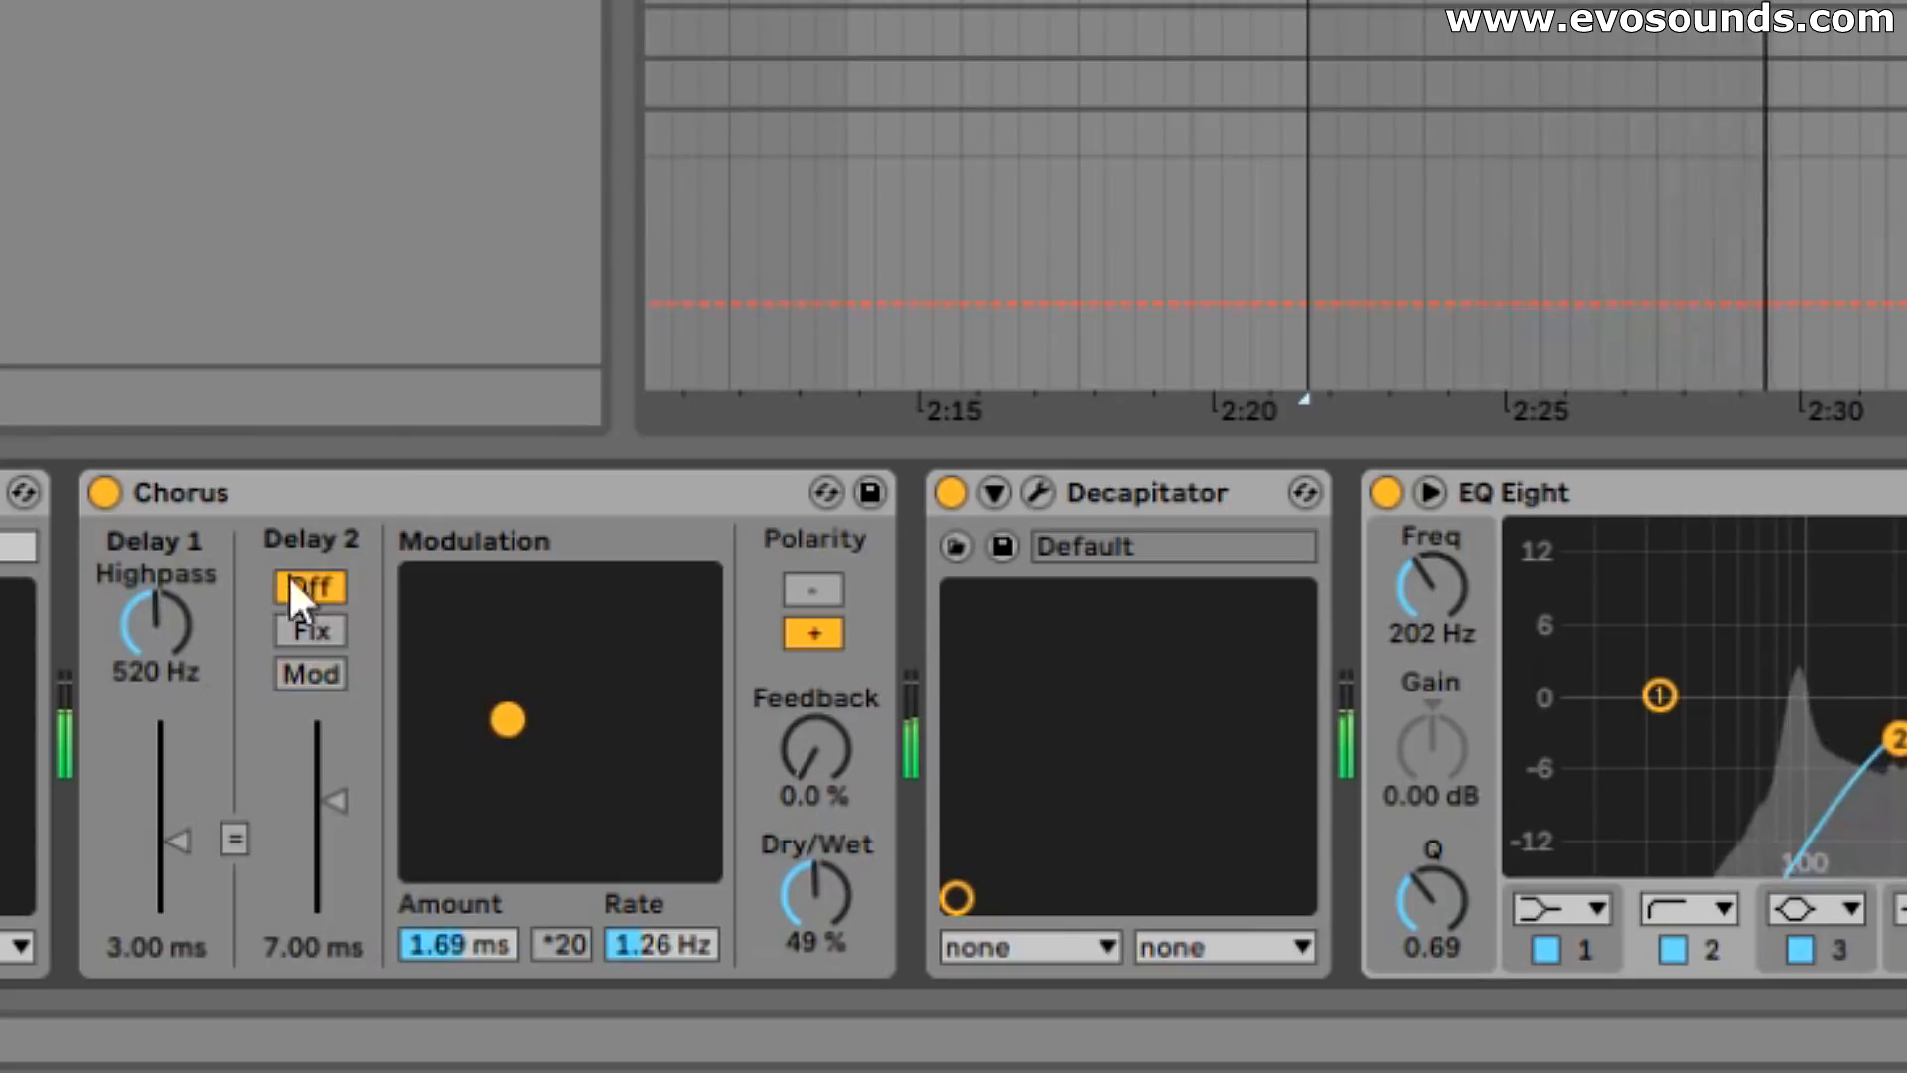
Step: Bypass and re-enable the Chorus to compare the soloed melody with and without it, then select the device
{"action": "left_click", "coordinate": [114, 493]}
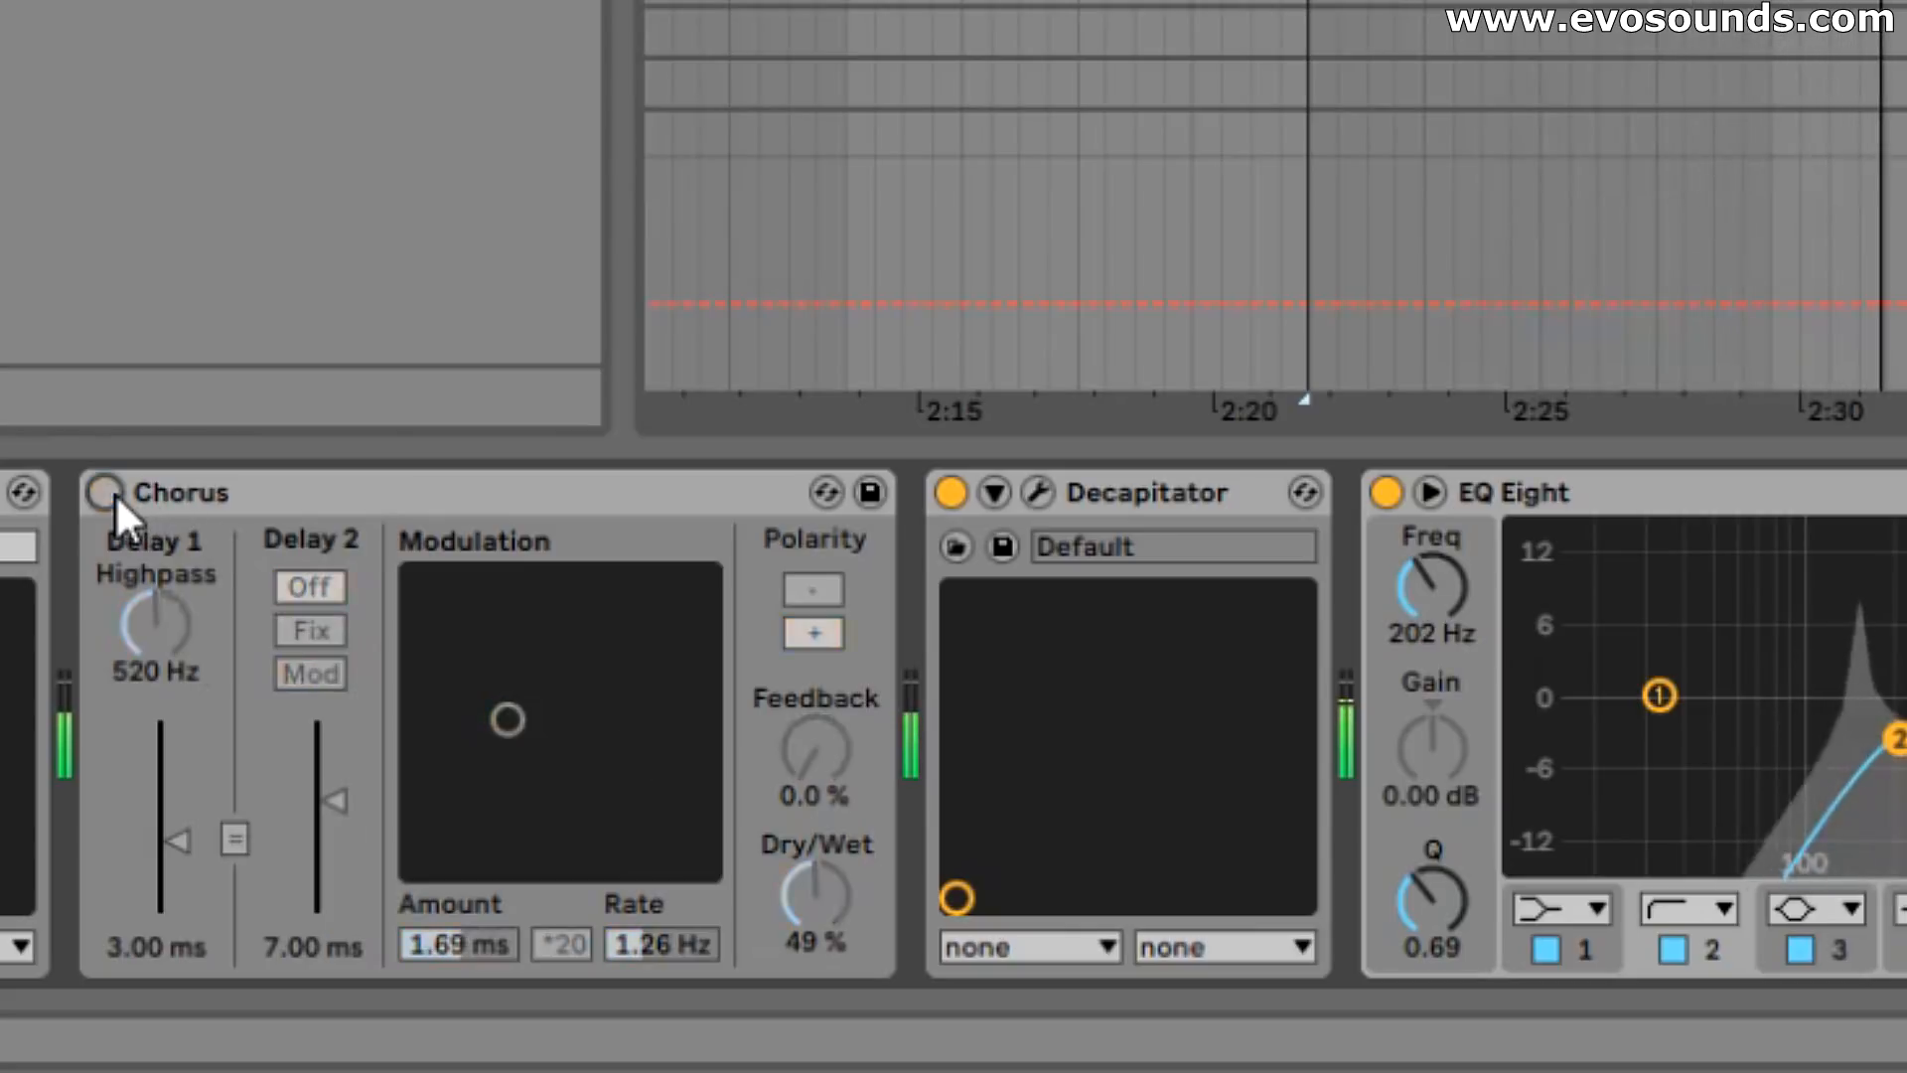
{"action": "left_click", "coordinate": [115, 495]}
{"action": "left_click", "coordinate": [304, 503]}
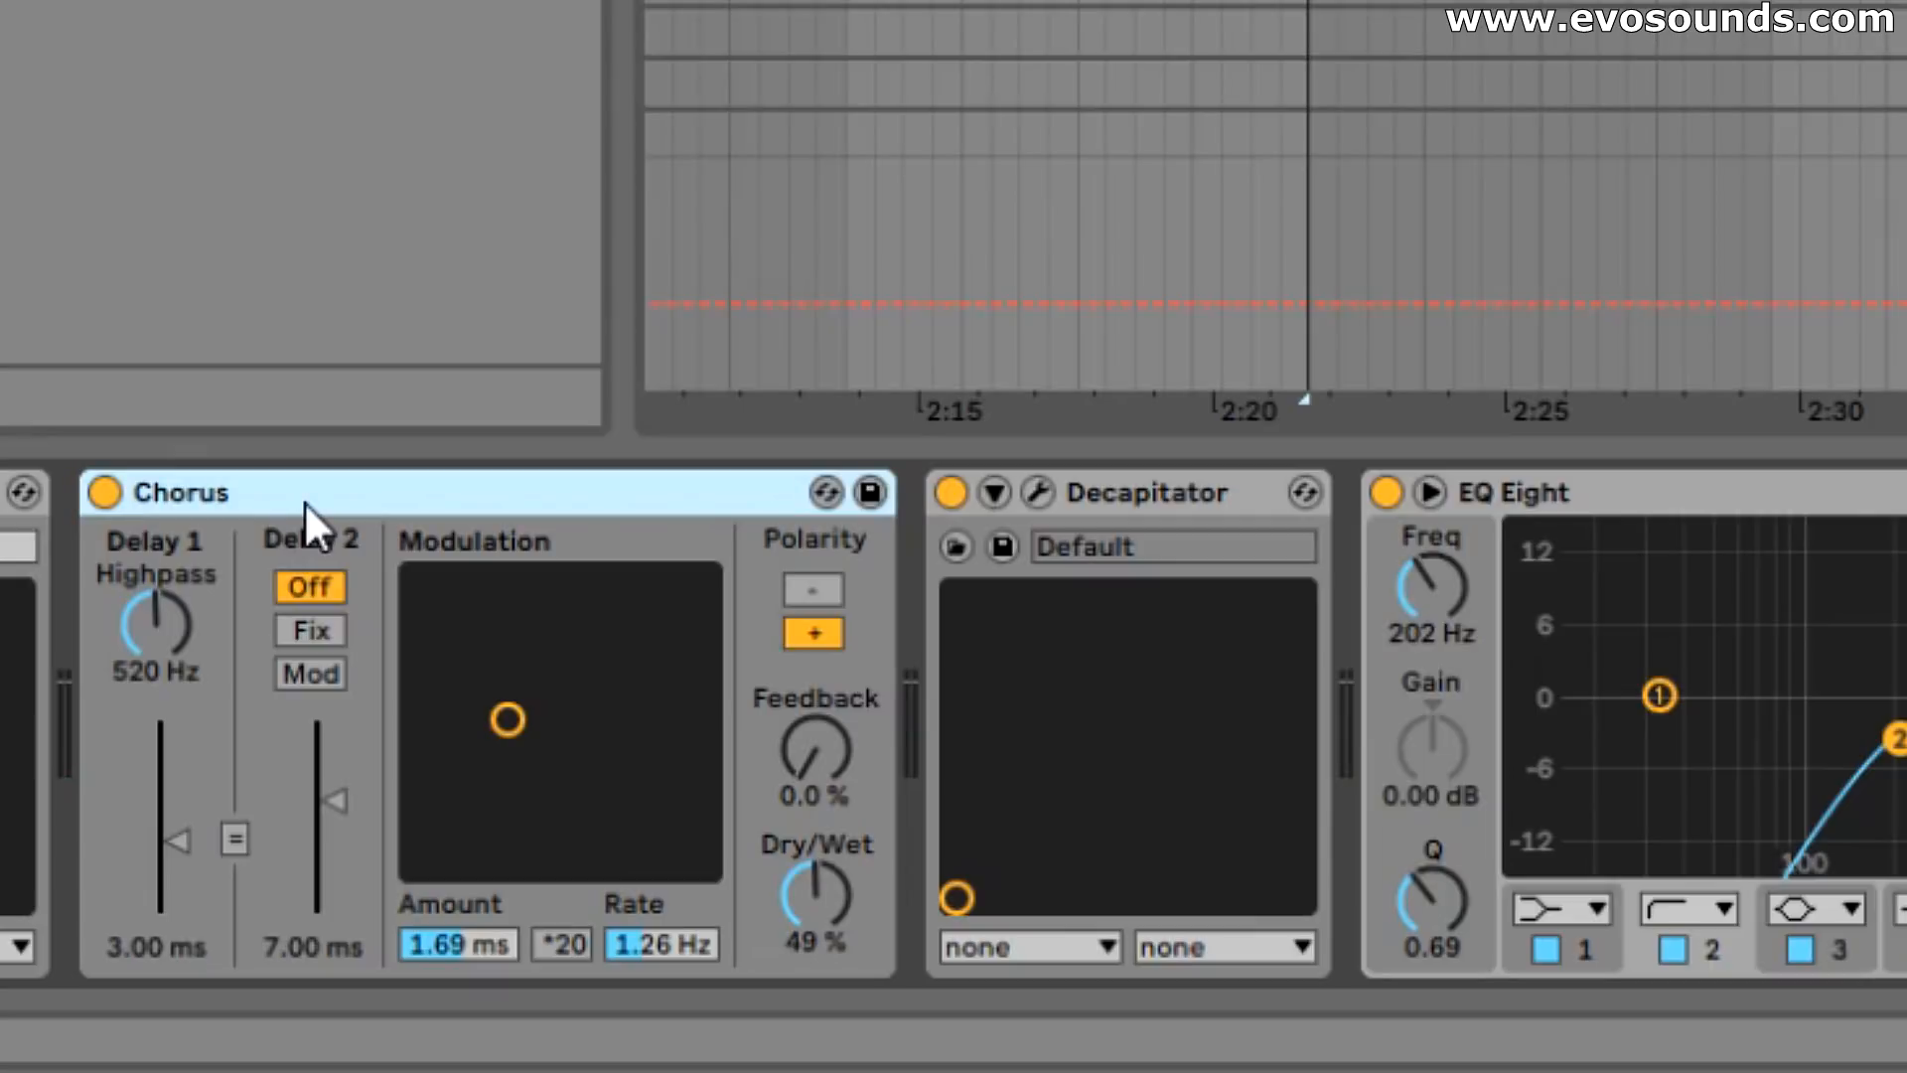
Step: Play the melody and set the Chorus modulation to 2.01 ms at 0.86 Hz and Dry/Wet to 37%
{"action": "key", "text": "space"}
{"action": "mouse_move", "coordinate": [508, 719]}
{"action": "left_mouse_down"}
{"action": "mouse_move", "coordinate": [508, 692]}
{"action": "mouse_move", "coordinate": [541, 673]}
{"action": "mouse_move", "coordinate": [613, 672]}
{"action": "mouse_move", "coordinate": [600, 711]}
{"action": "mouse_move", "coordinate": [549, 745]}
{"action": "mouse_move", "coordinate": [478, 741]}
{"action": "mouse_move", "coordinate": [488, 705]}
{"action": "left_mouse_up"}
{"action": "left_click_drag", "start_coordinate": [818, 864], "coordinate": [818, 927]}
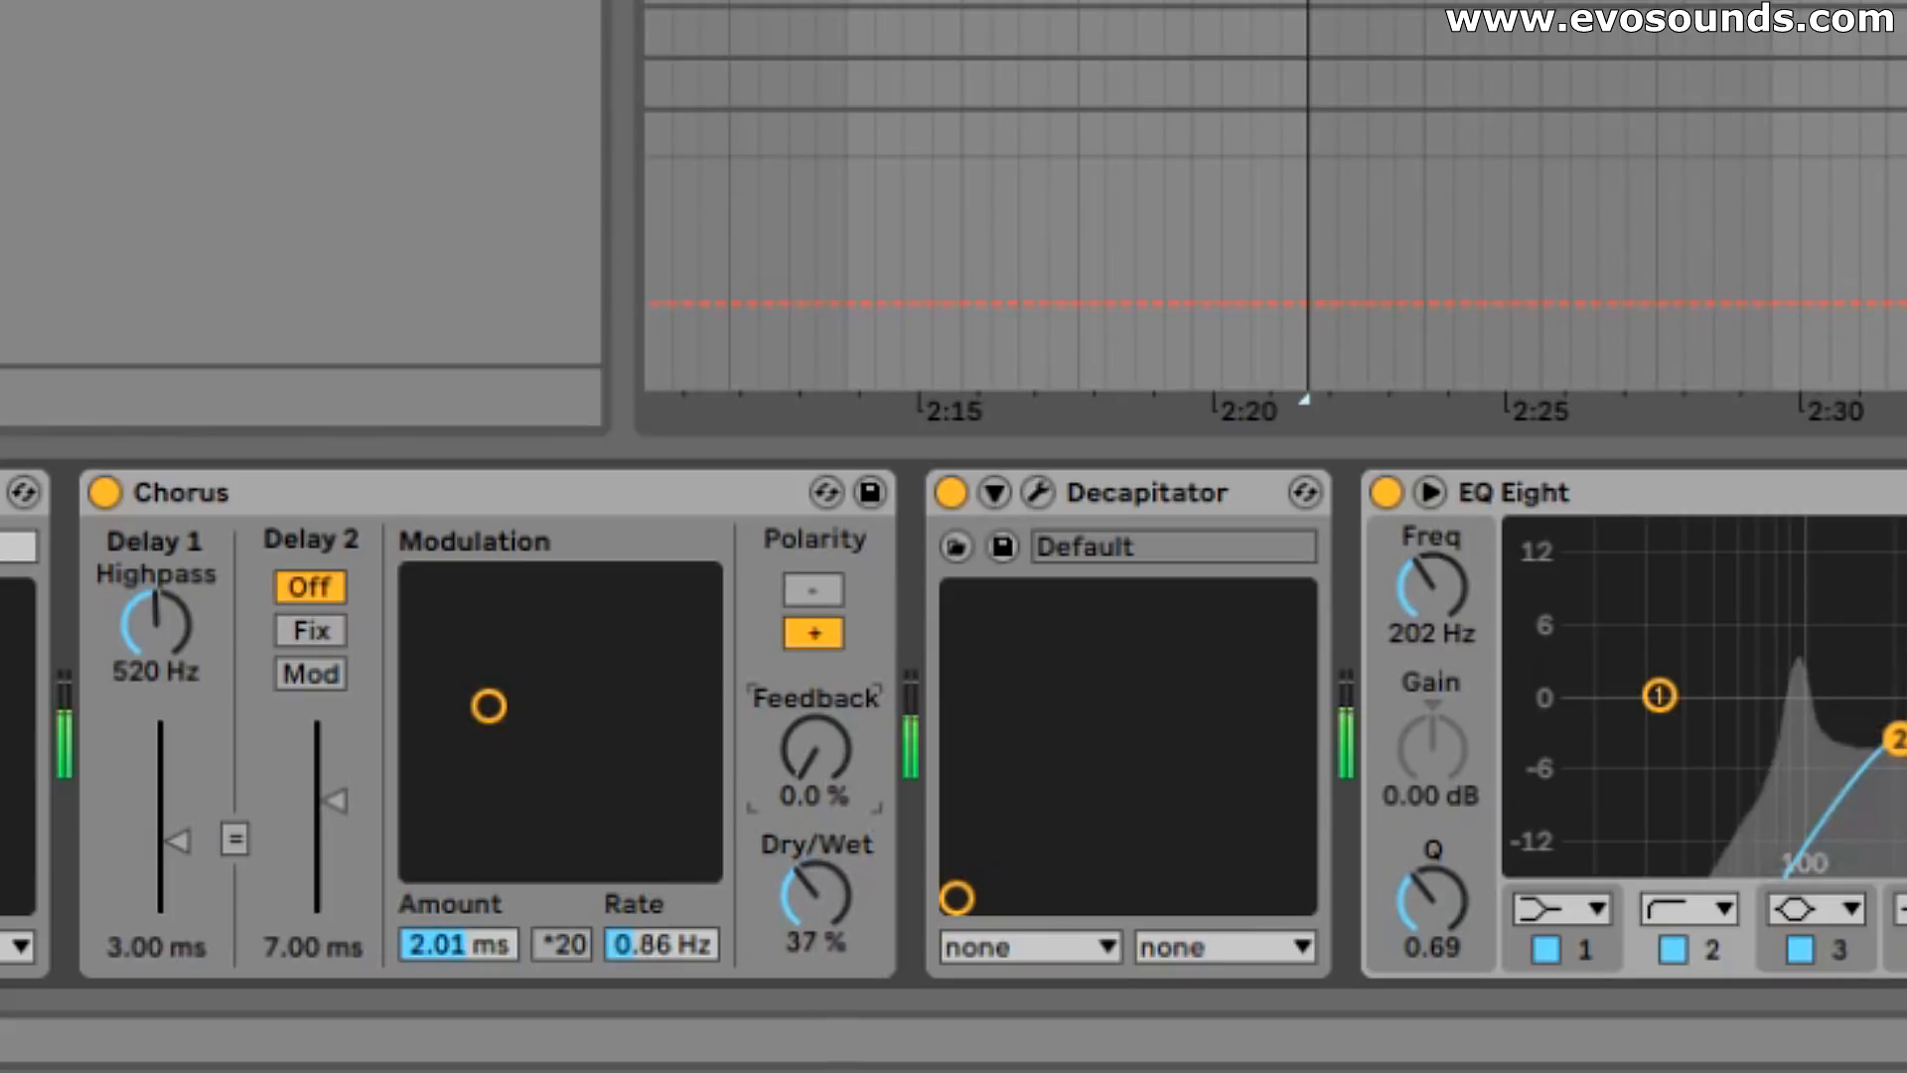
Step: Set the Chorus Feedback to 11% and Dry/Wet to 48%
{"action": "left_click_drag", "start_coordinate": [830, 742], "coordinate": [832, 766]}
{"action": "left_click_drag", "start_coordinate": [818, 894], "coordinate": [819, 887]}
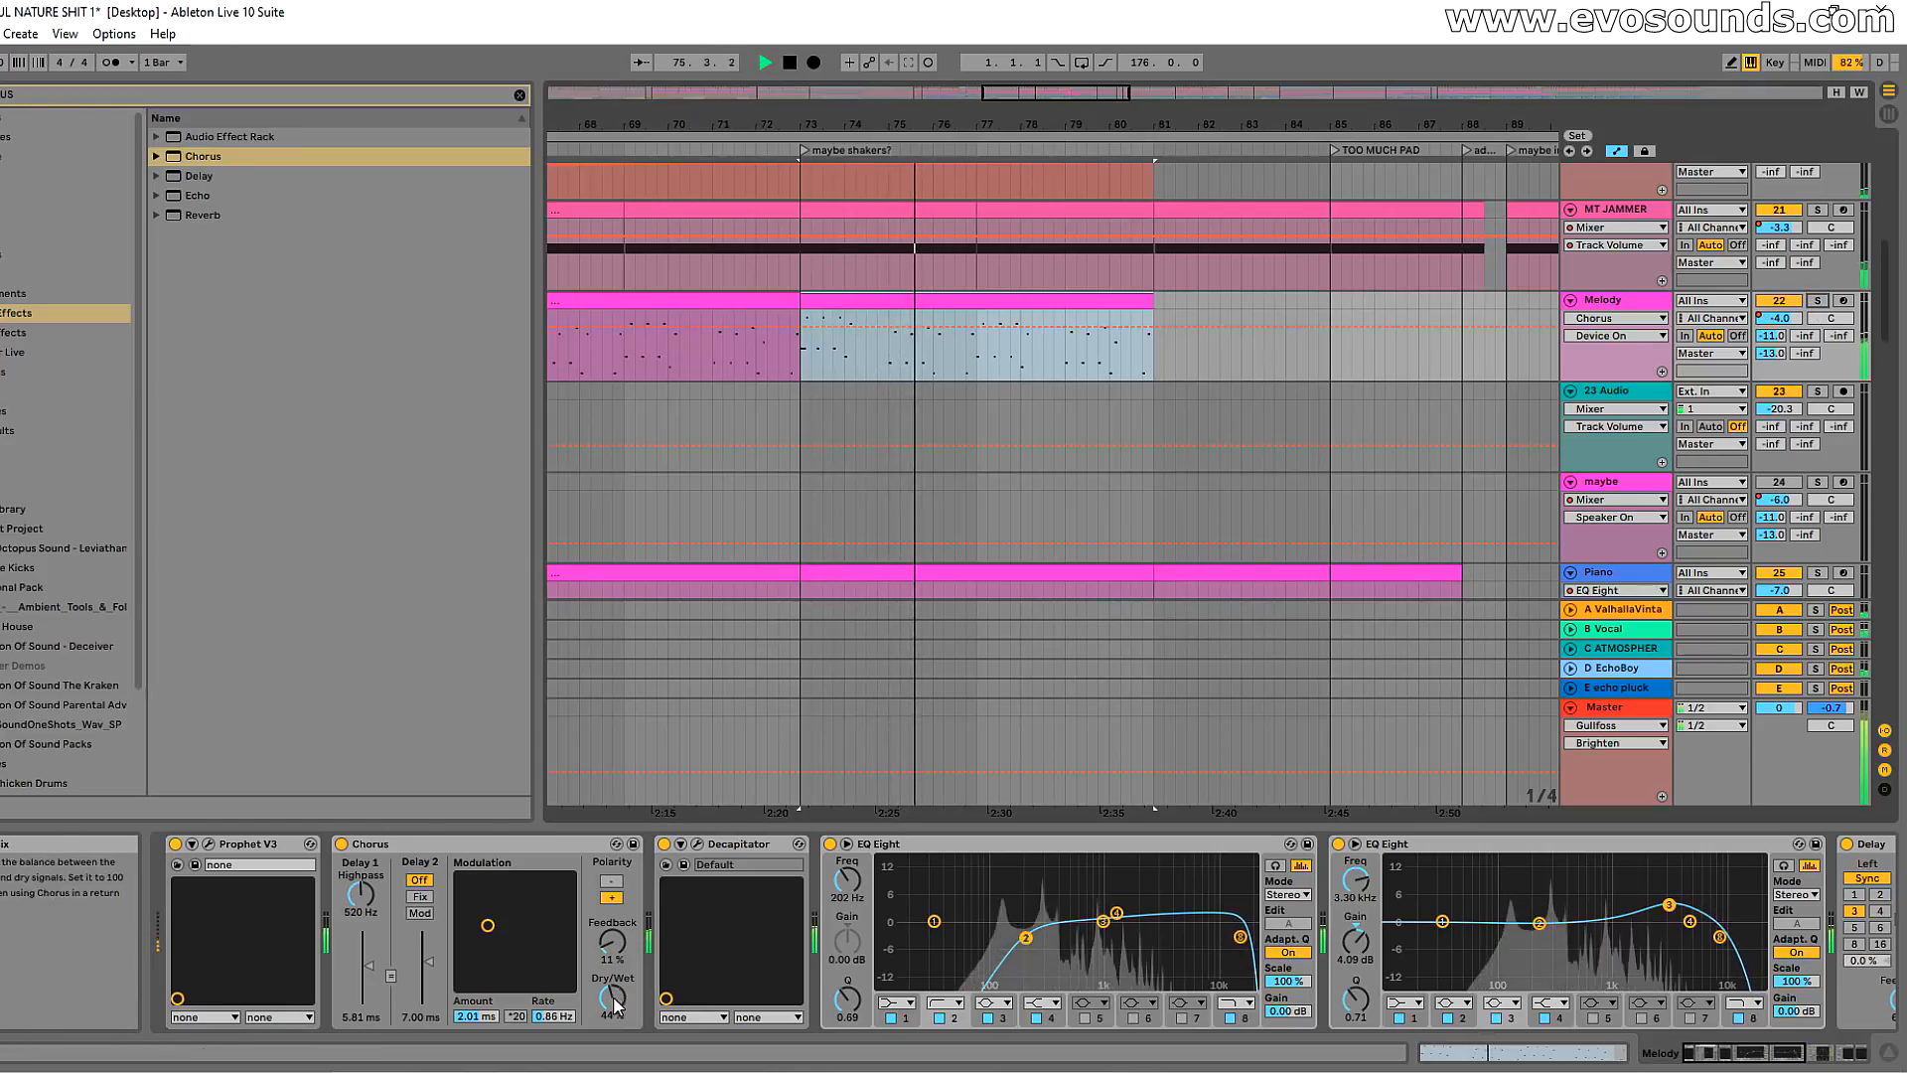
{"action": "left_click_drag", "start_coordinate": [612, 996], "coordinate": [612, 989]}
Step: Compare the full mix with the Chorus bypassed and enabled, then stop playback
{"action": "left_click", "coordinate": [343, 849]}
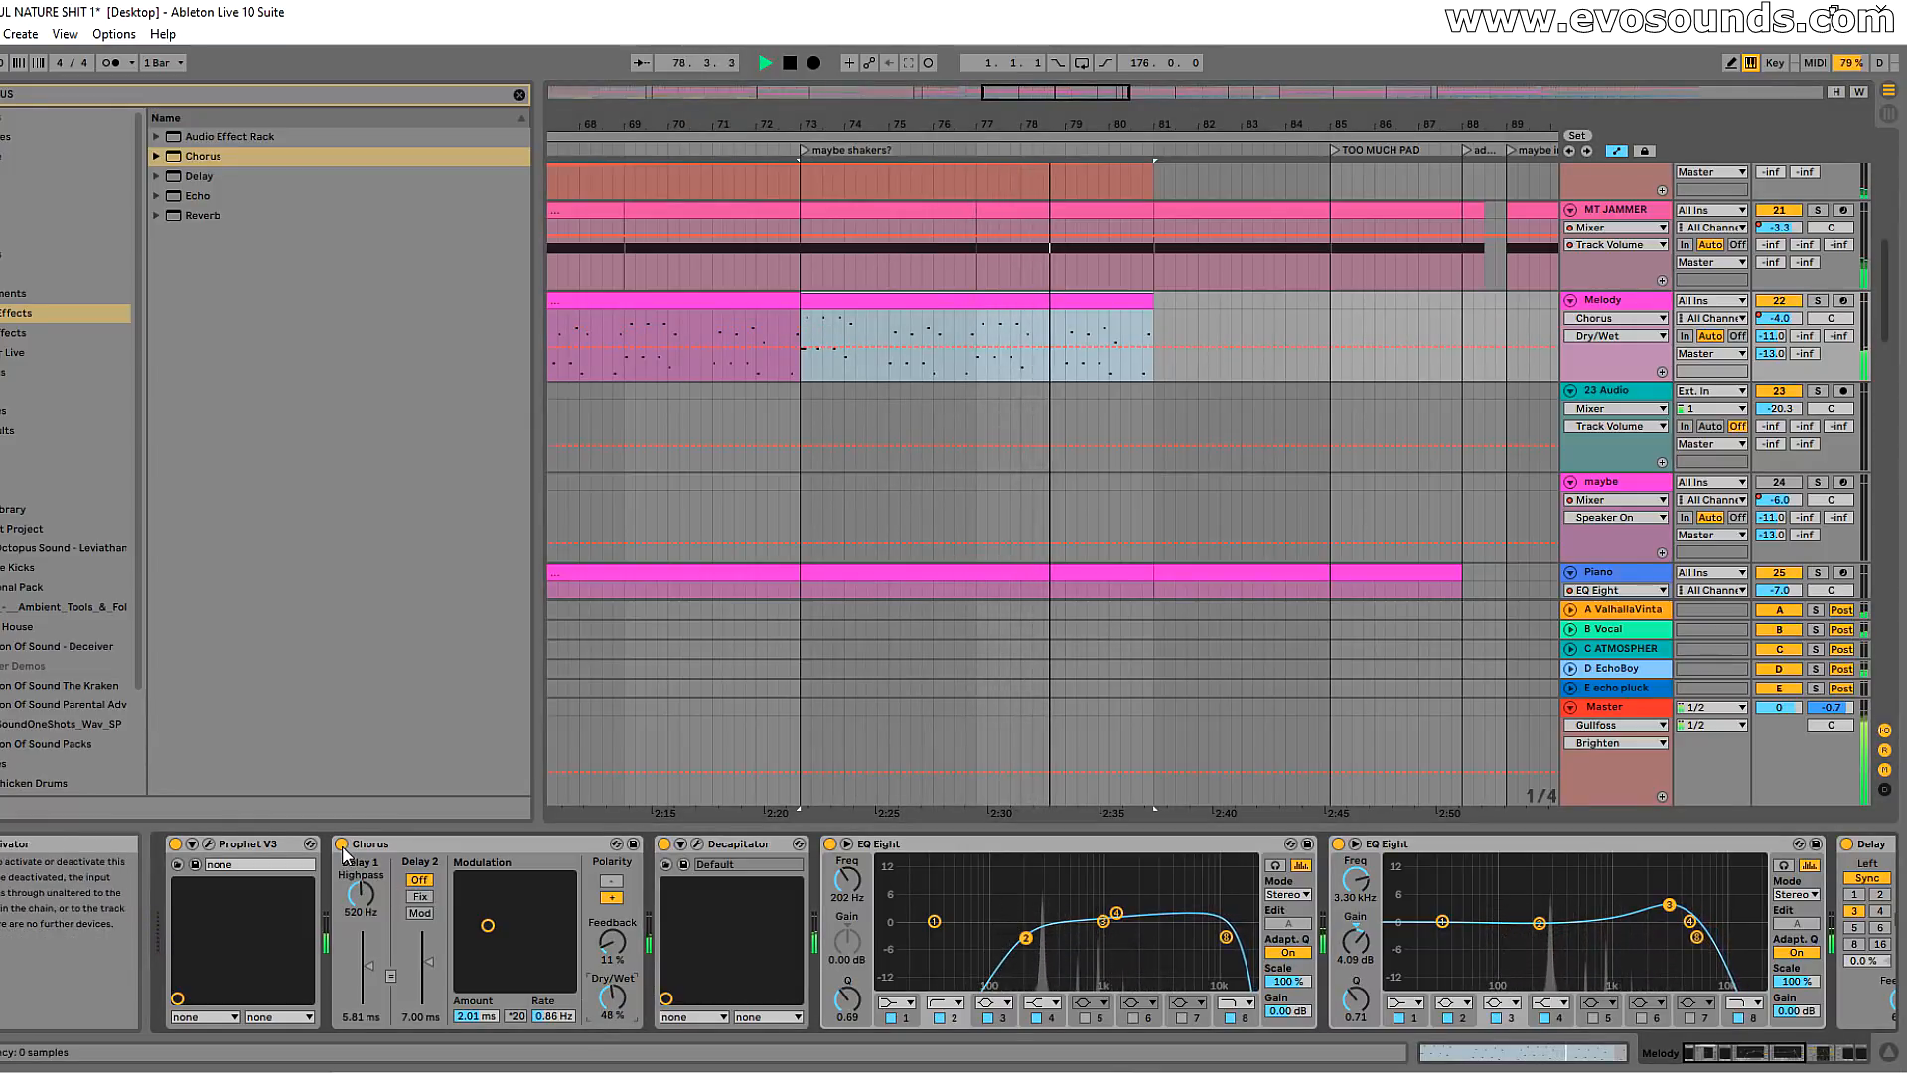
{"action": "left_click", "coordinate": [341, 846]}
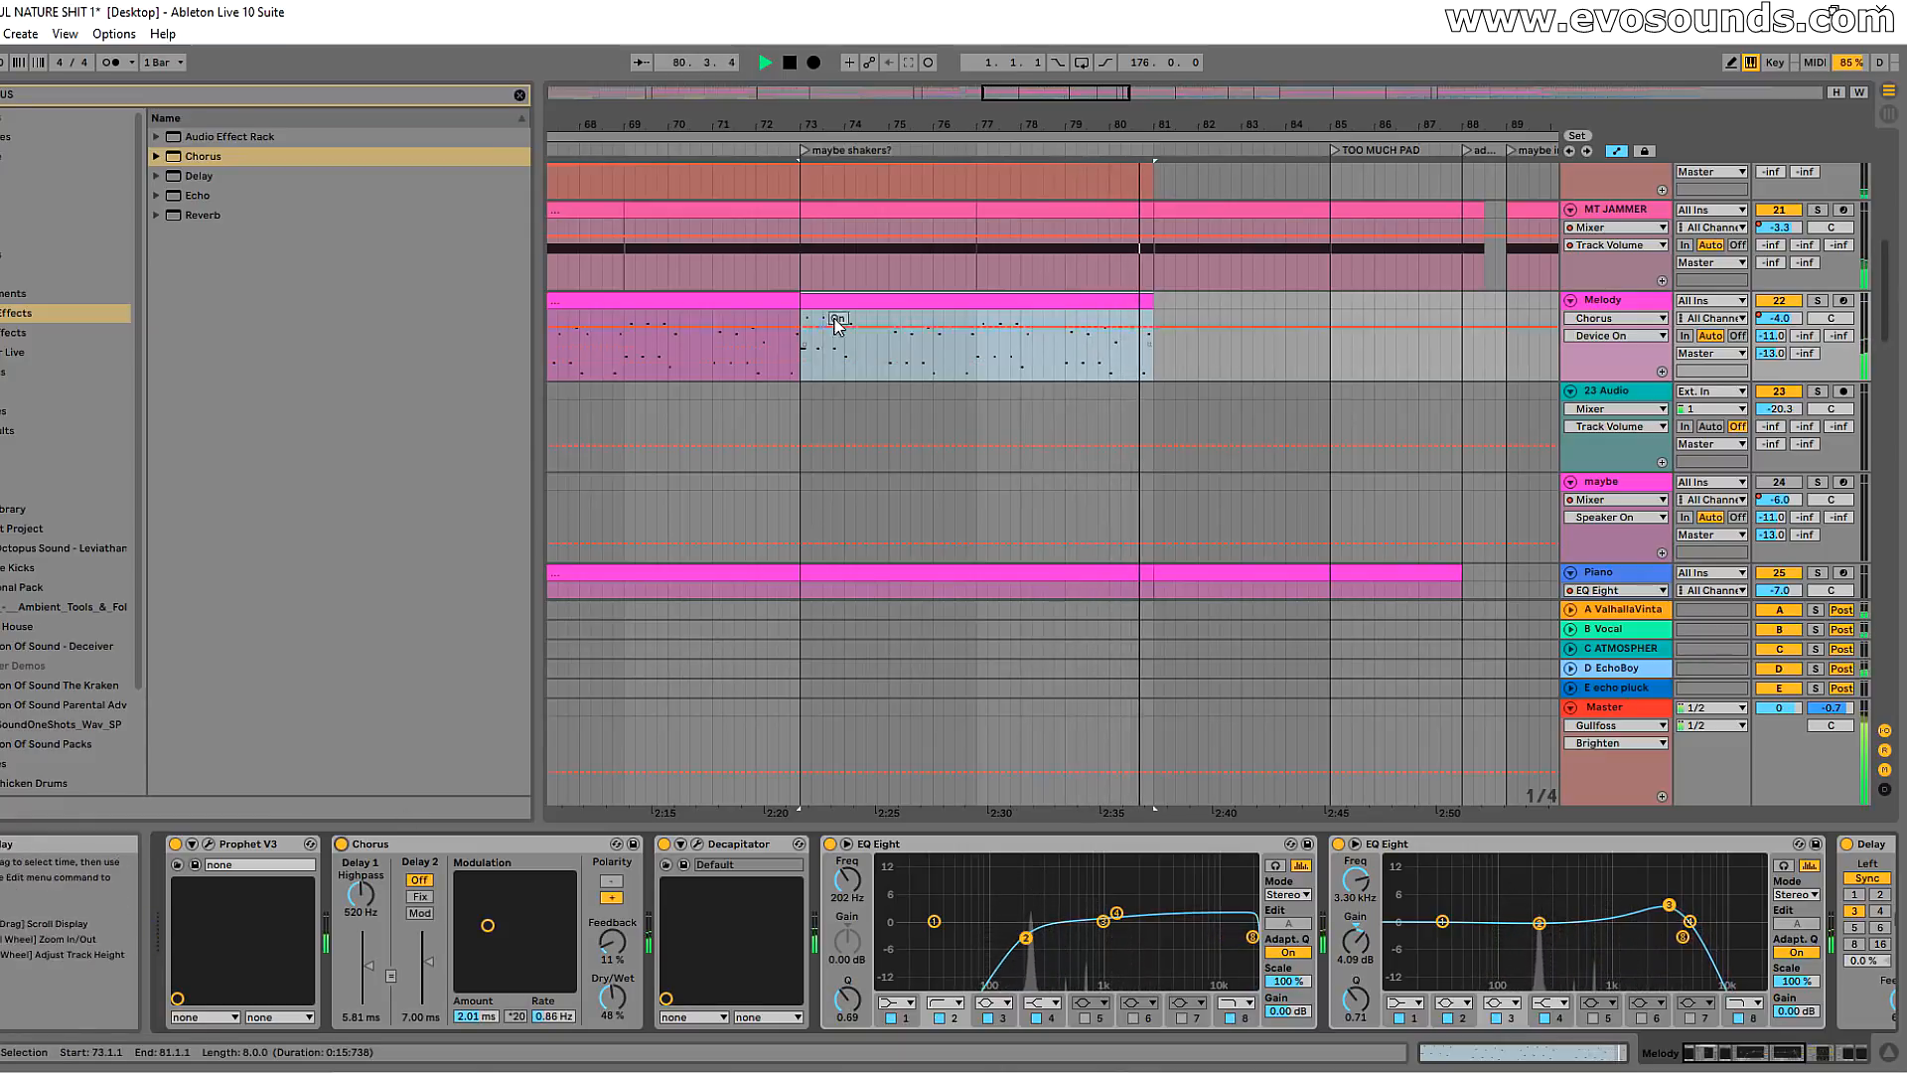
{"action": "left_click_drag", "start_coordinate": [1039, 94], "coordinate": [991, 49]}
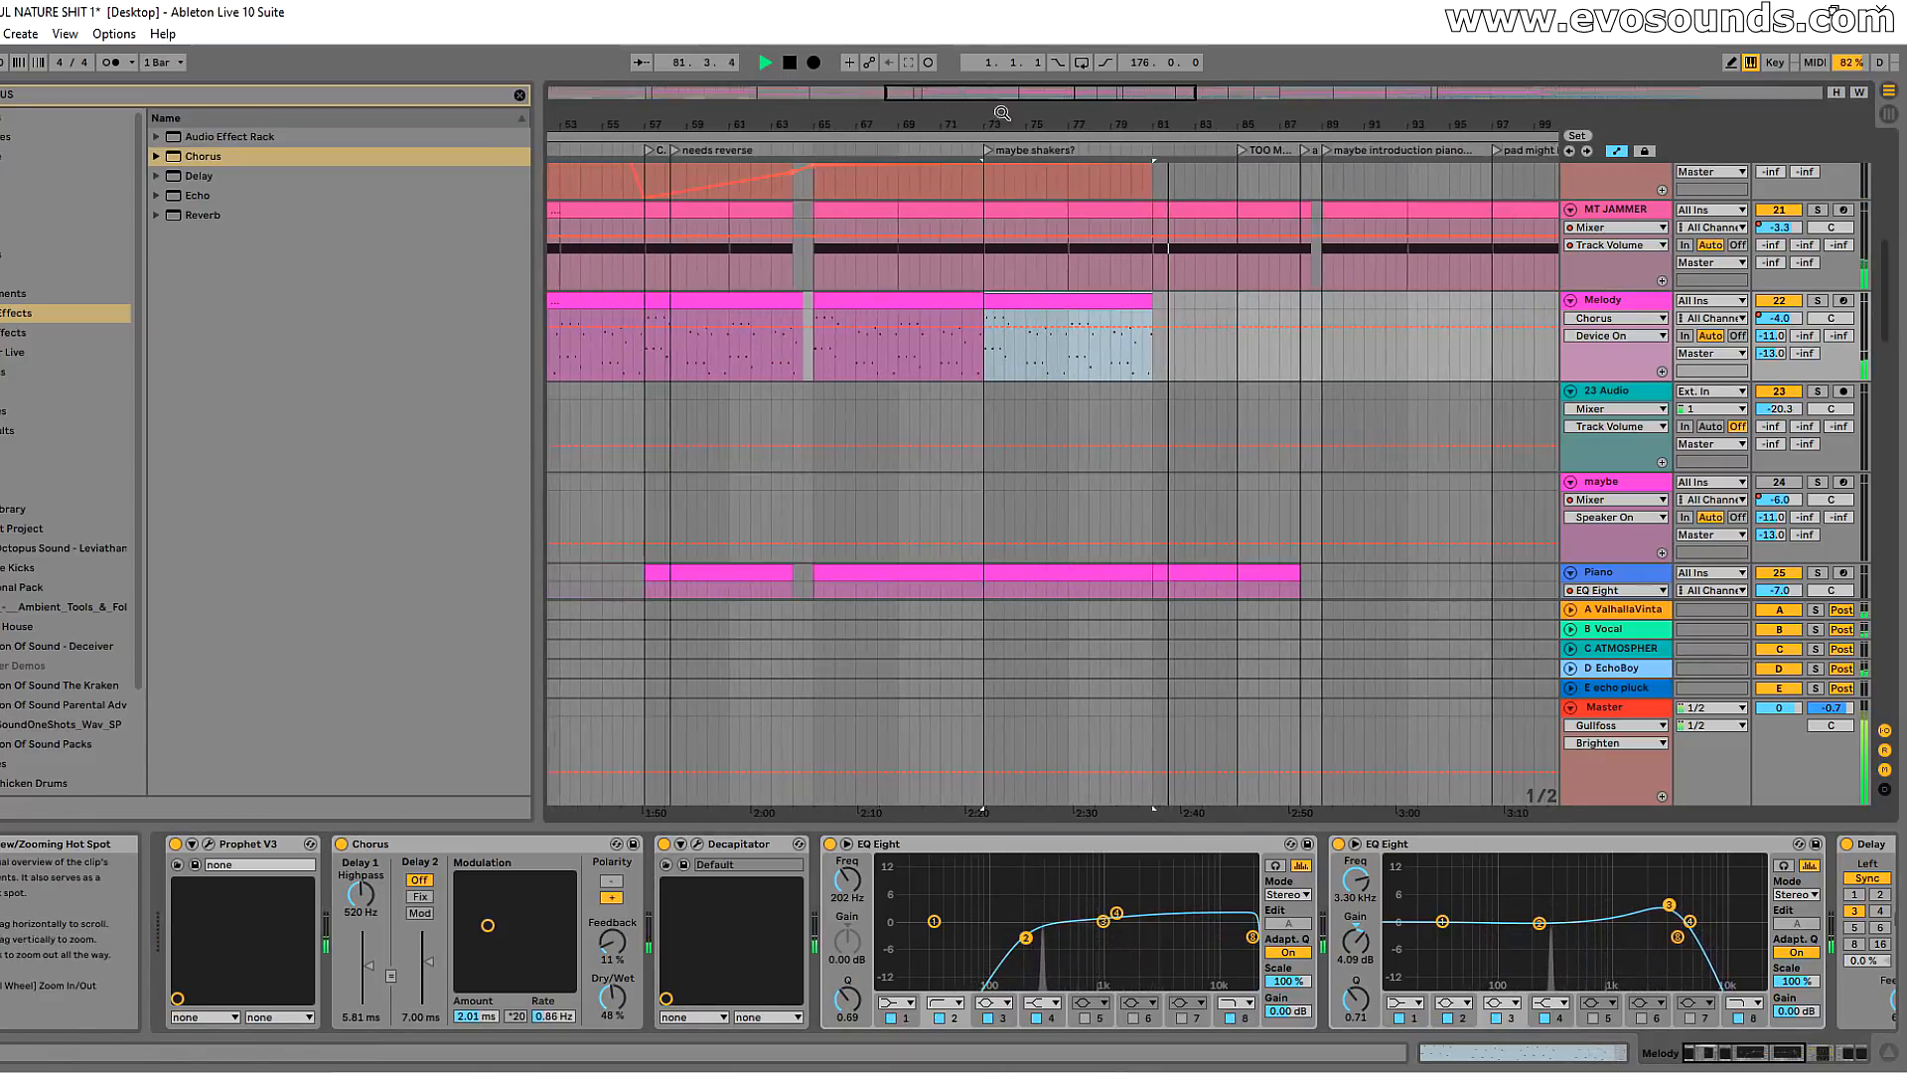
{"action": "key", "text": "space"}
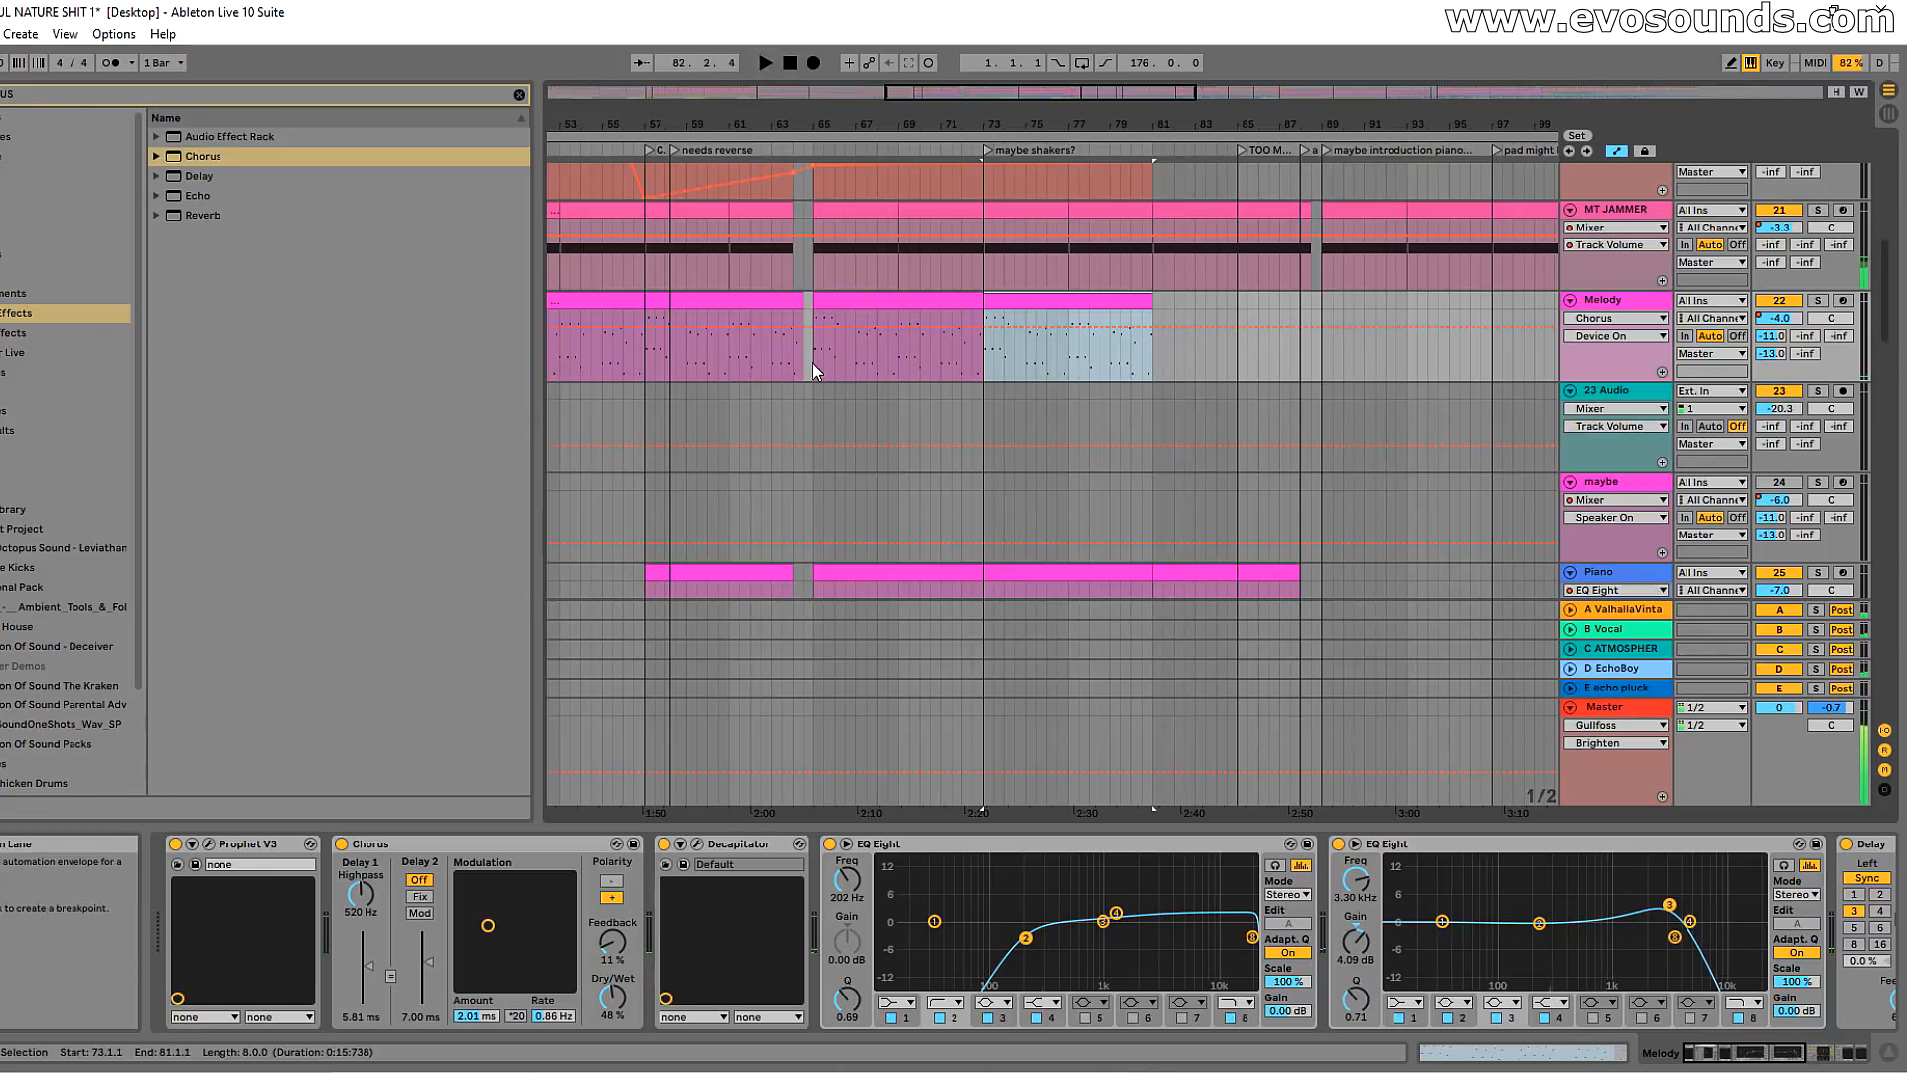
Step: Solo the Melody track, switch Delay 2 to Mod with a time of 3.19 ms, and play the result
{"action": "left_click", "coordinate": [1816, 300]}
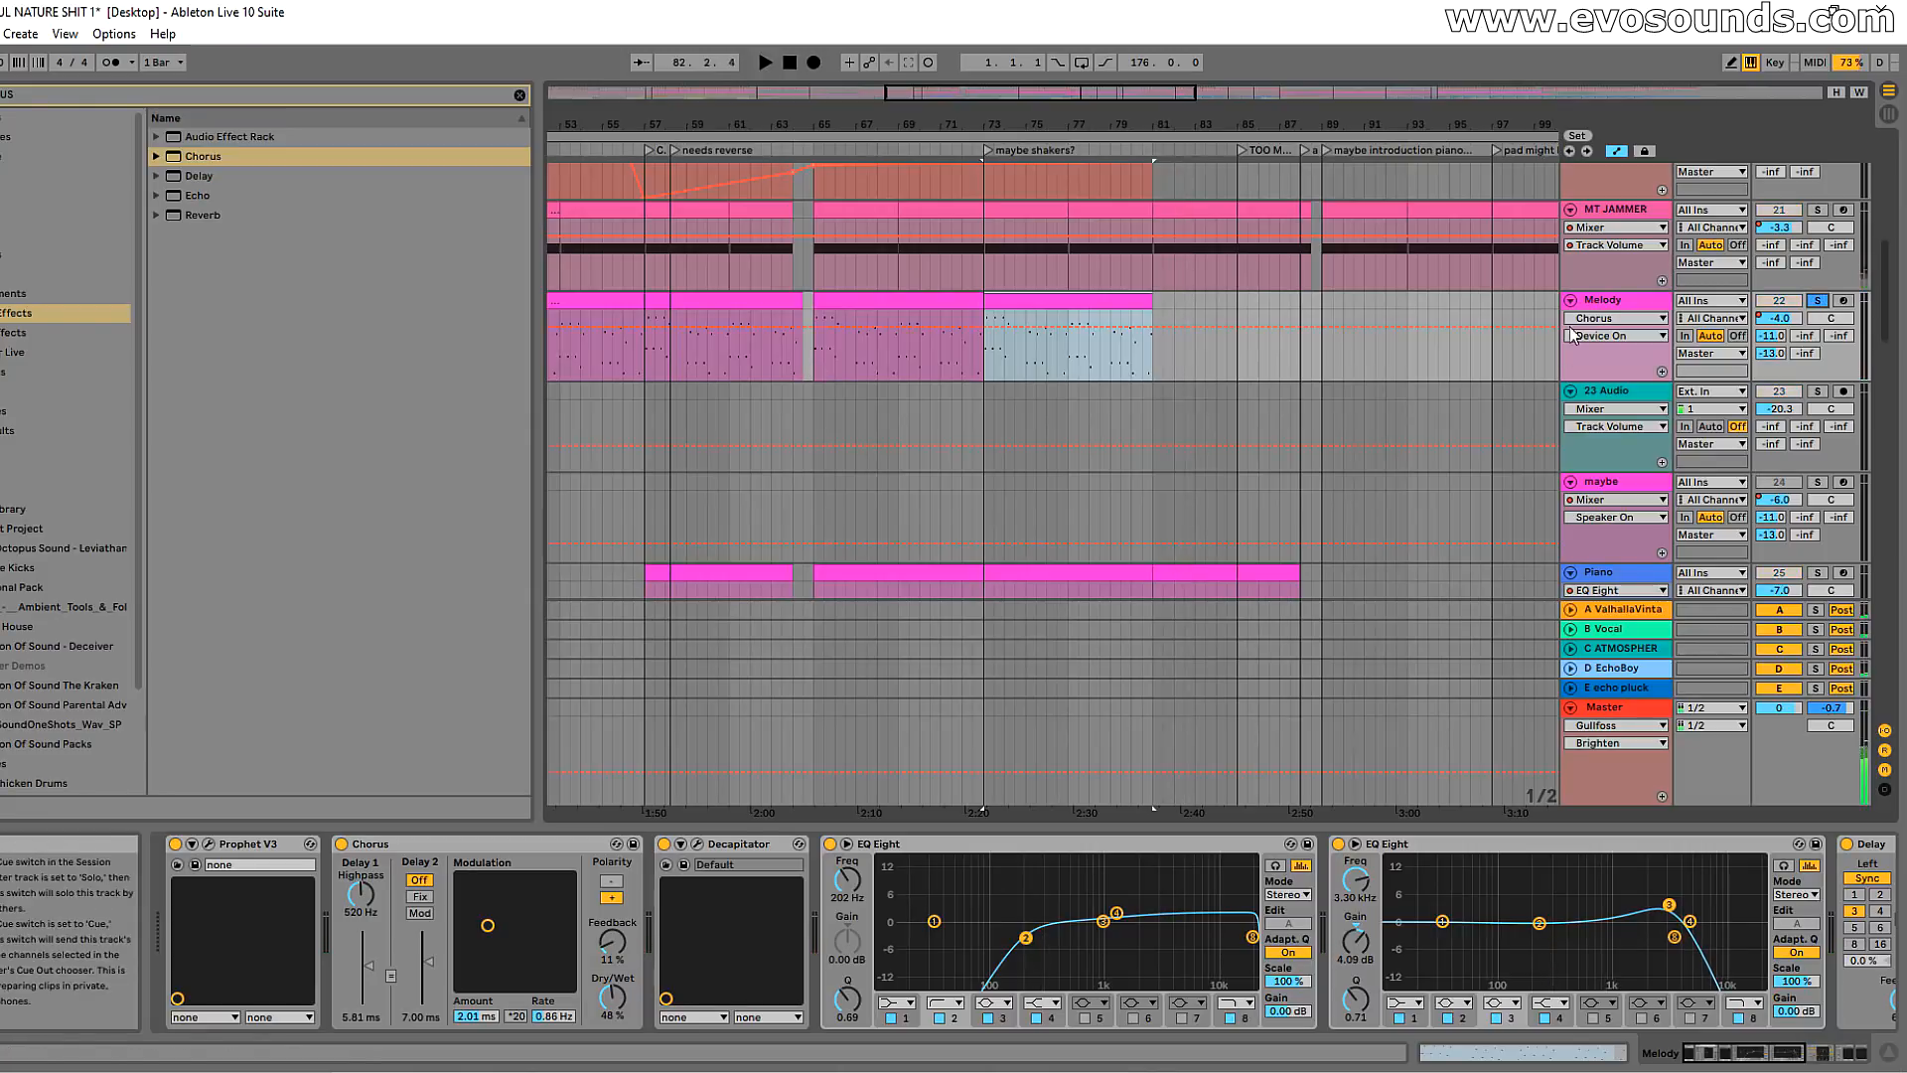
{"action": "left_click", "coordinate": [409, 844]}
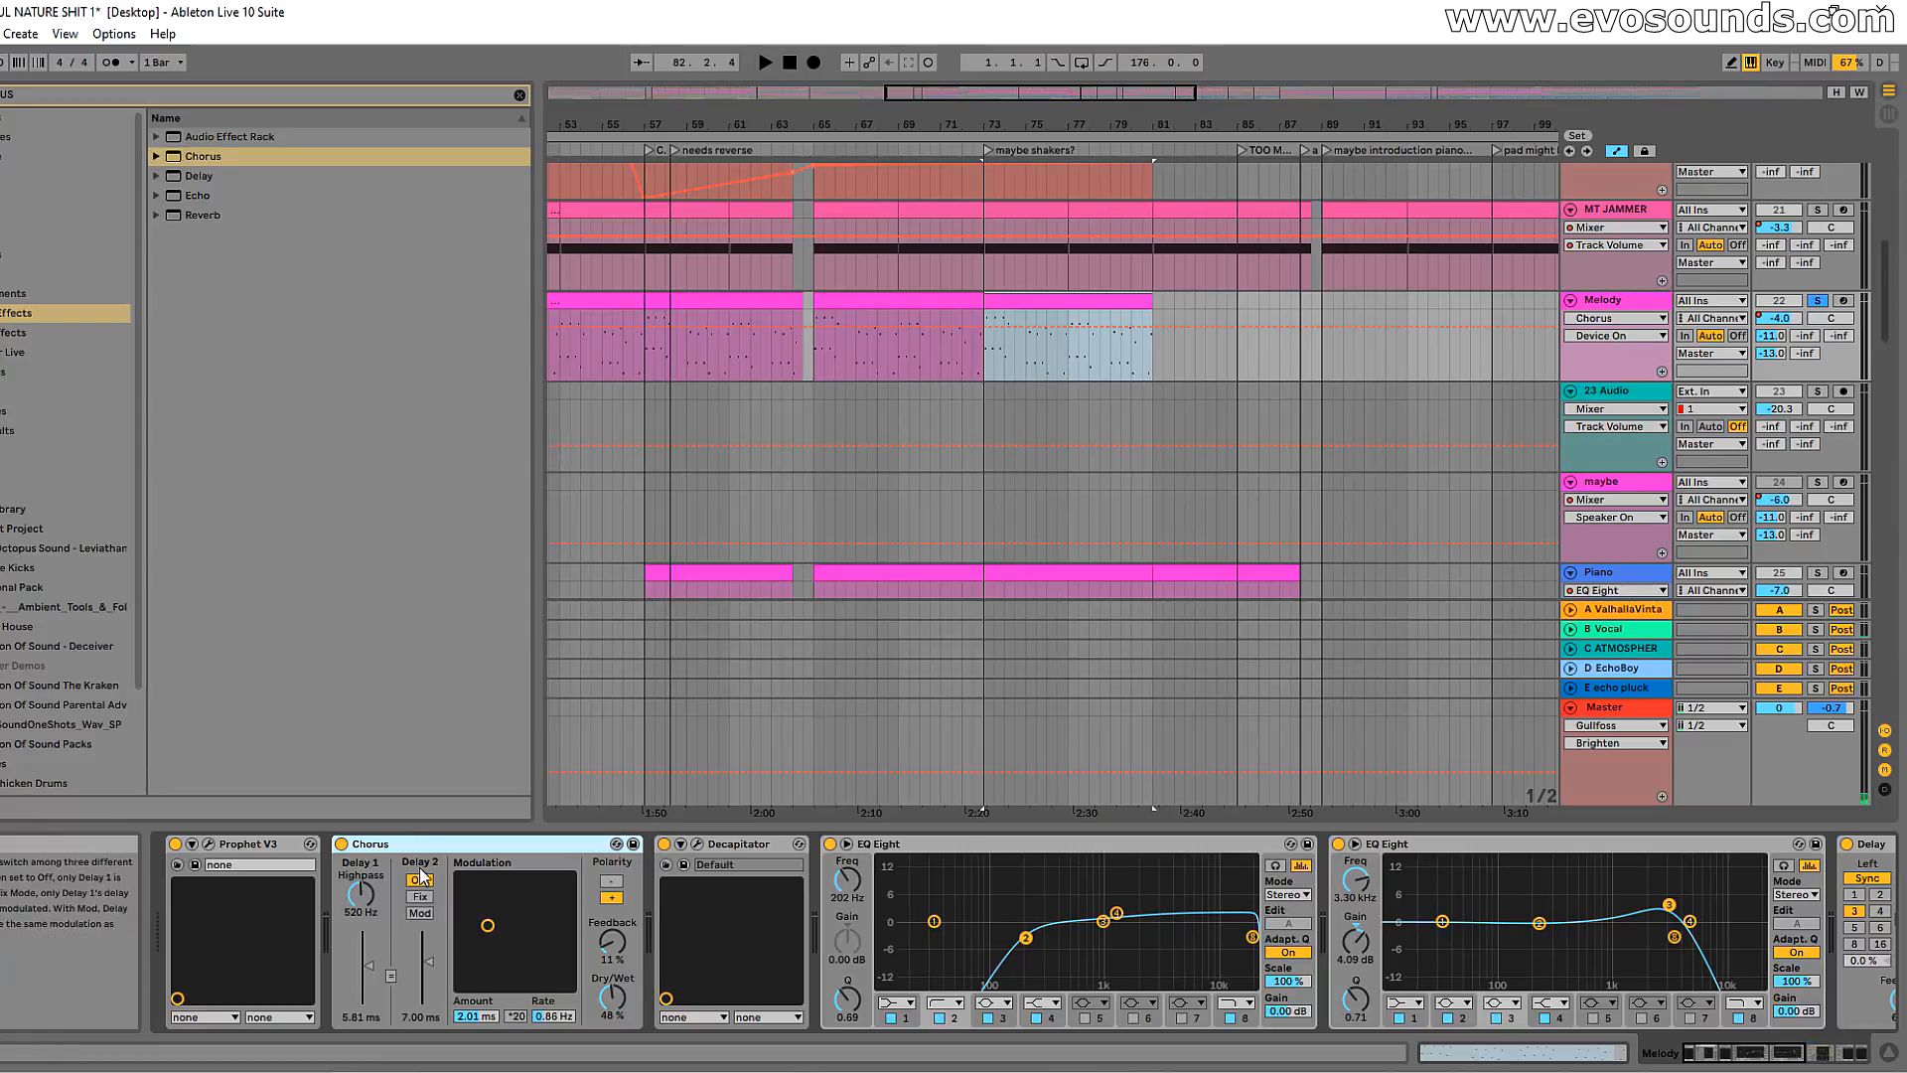
{"action": "left_click", "coordinate": [421, 913]}
{"action": "left_click_drag", "start_coordinate": [429, 962], "coordinate": [428, 985]}
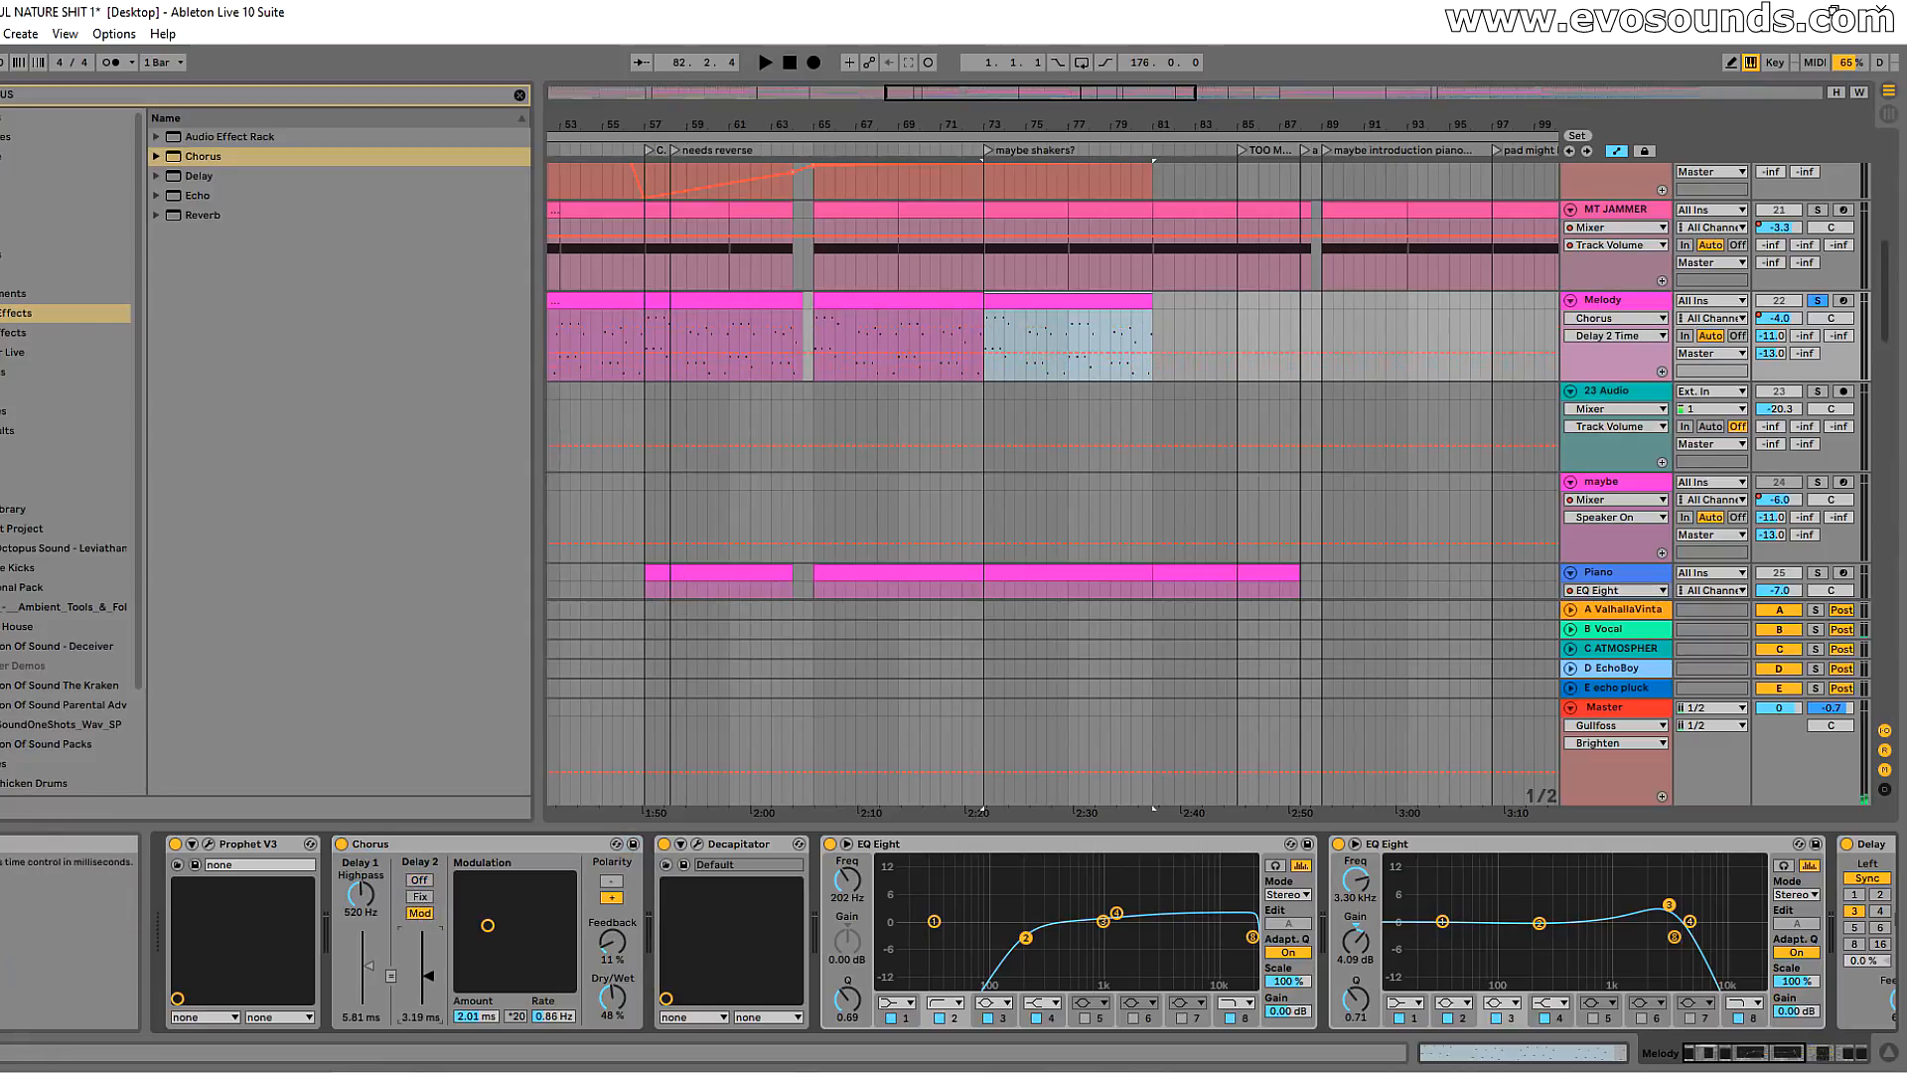
{"action": "key", "text": "space"}
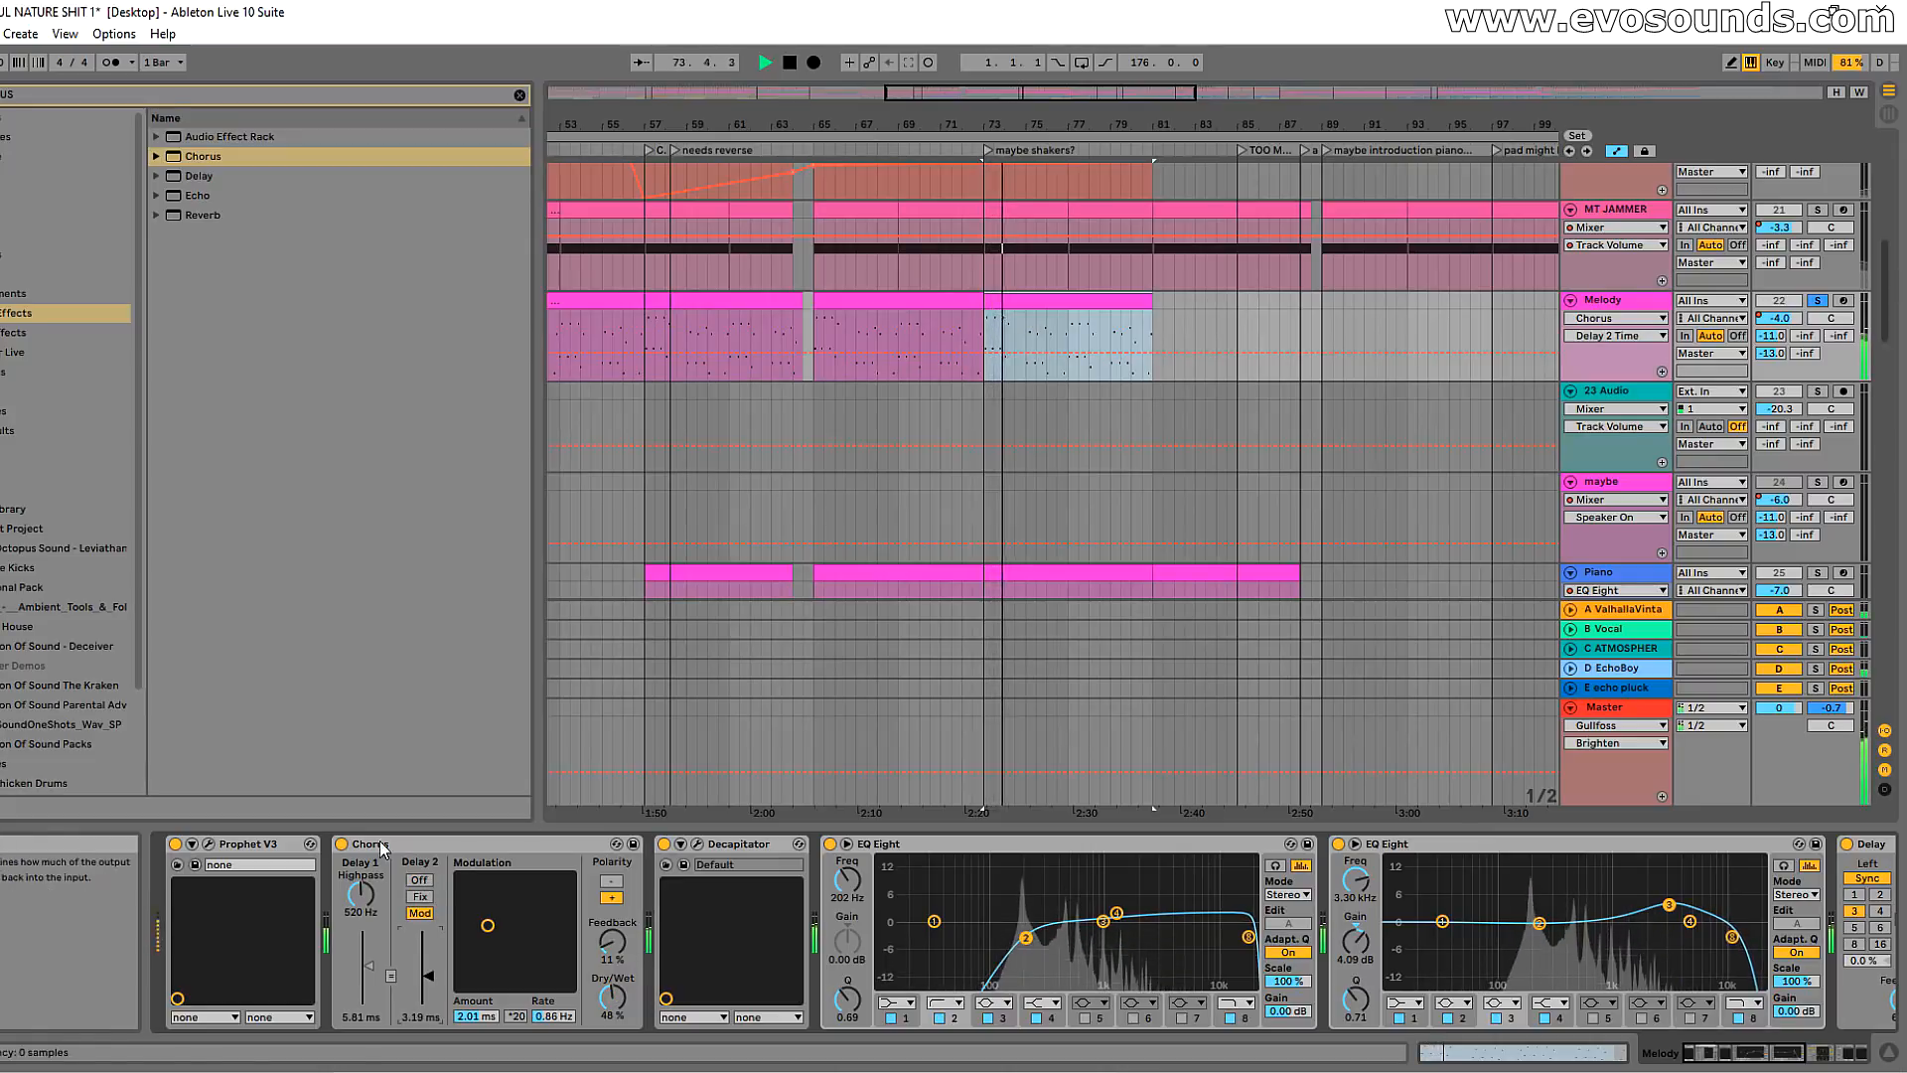
Step: Unsolo the Melody track and bypass the Chorus while the full mix plays
{"action": "left_click", "coordinate": [1816, 300]}
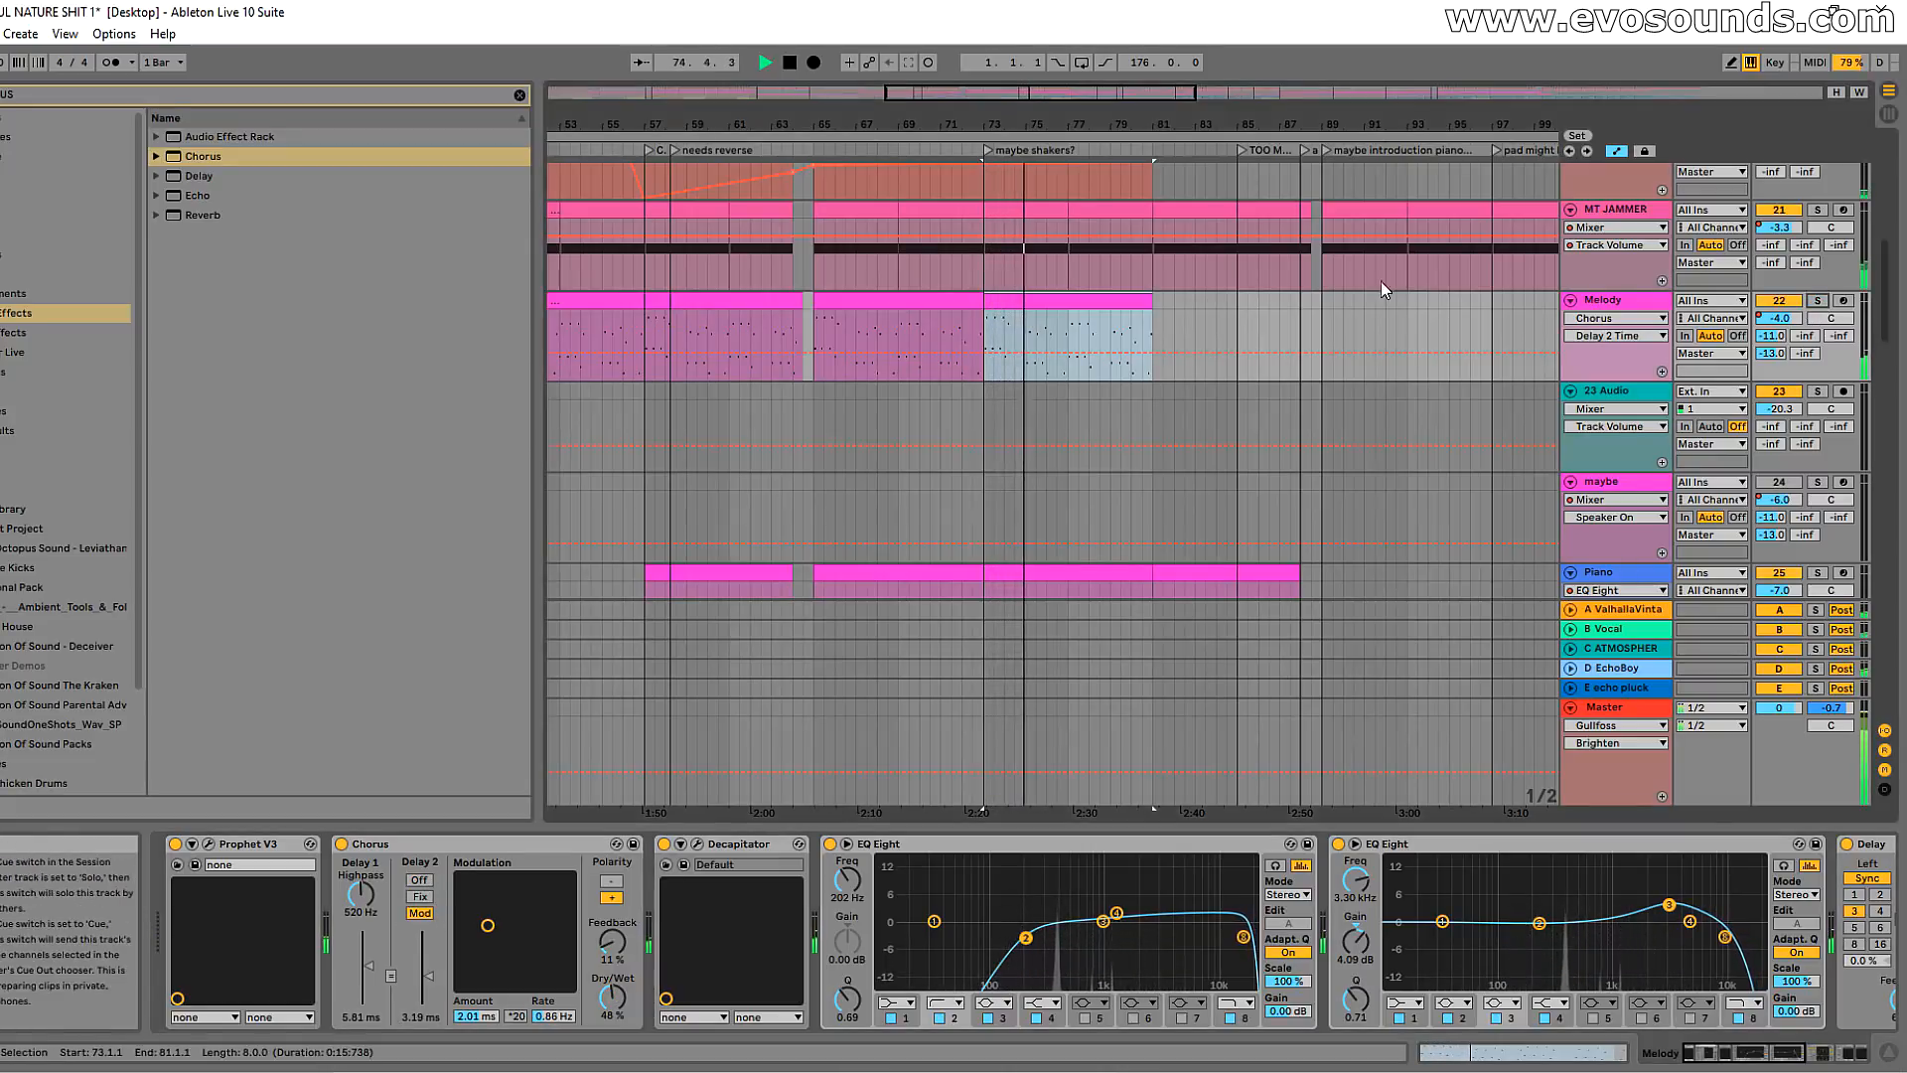
{"action": "left_click_drag", "start_coordinate": [1024, 104], "coordinate": [1063, 151]}
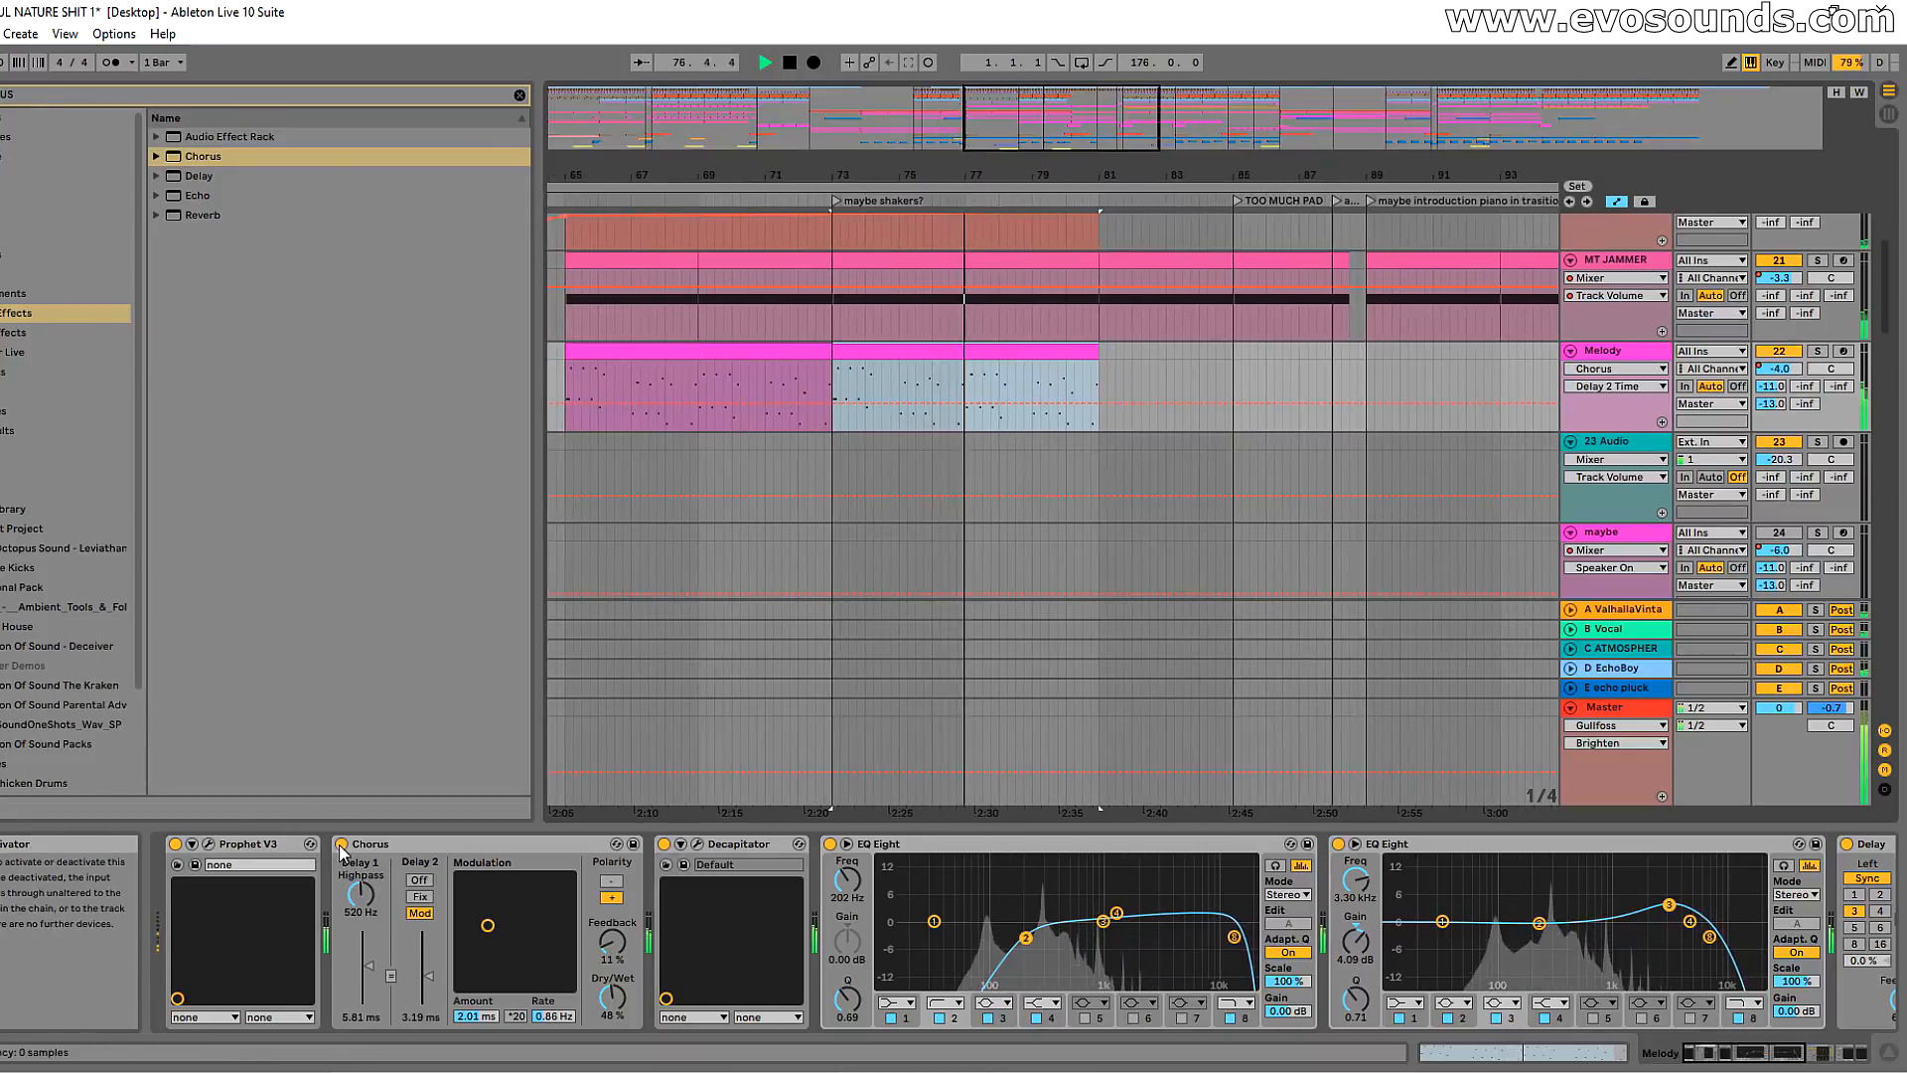
{"action": "left_click", "coordinate": [342, 844]}
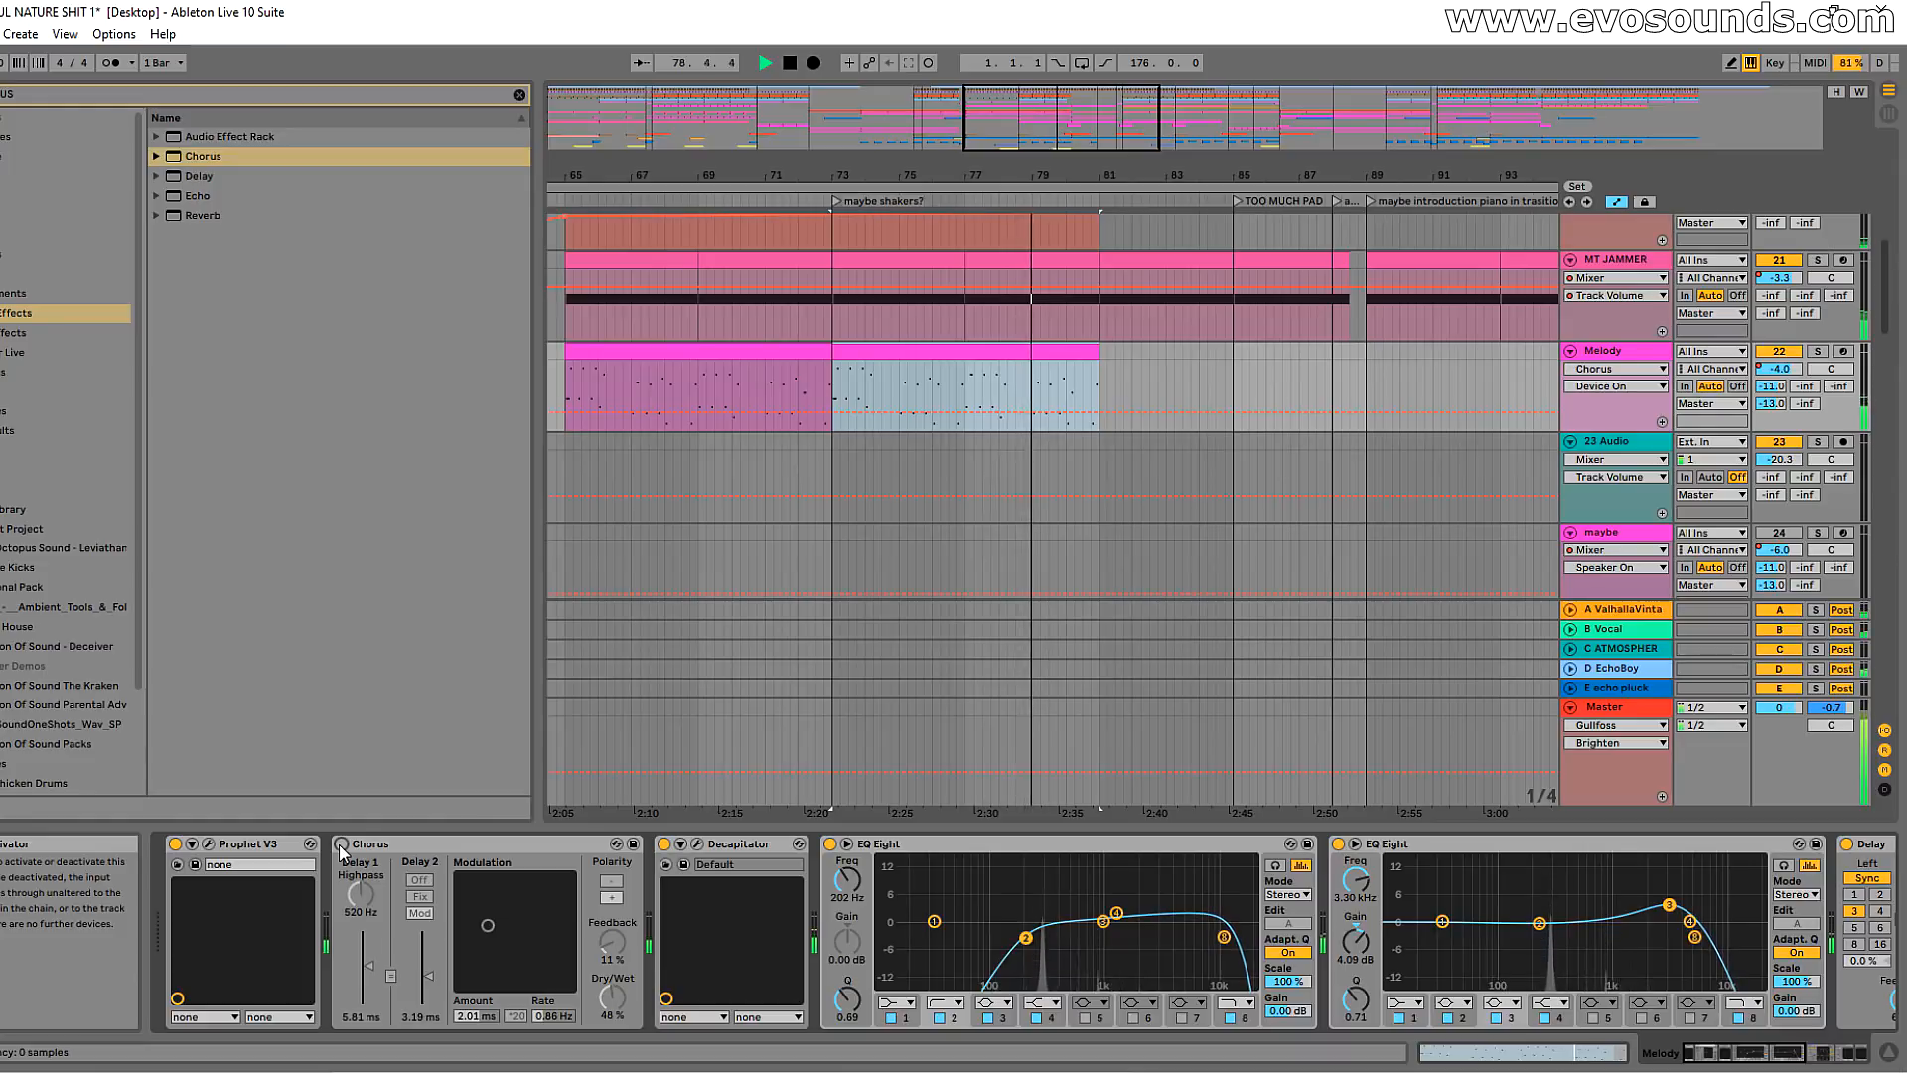
Step: Re-enable the Chorus on the Melody track during the full mix and stop playback
{"action": "left_click", "coordinate": [342, 844]}
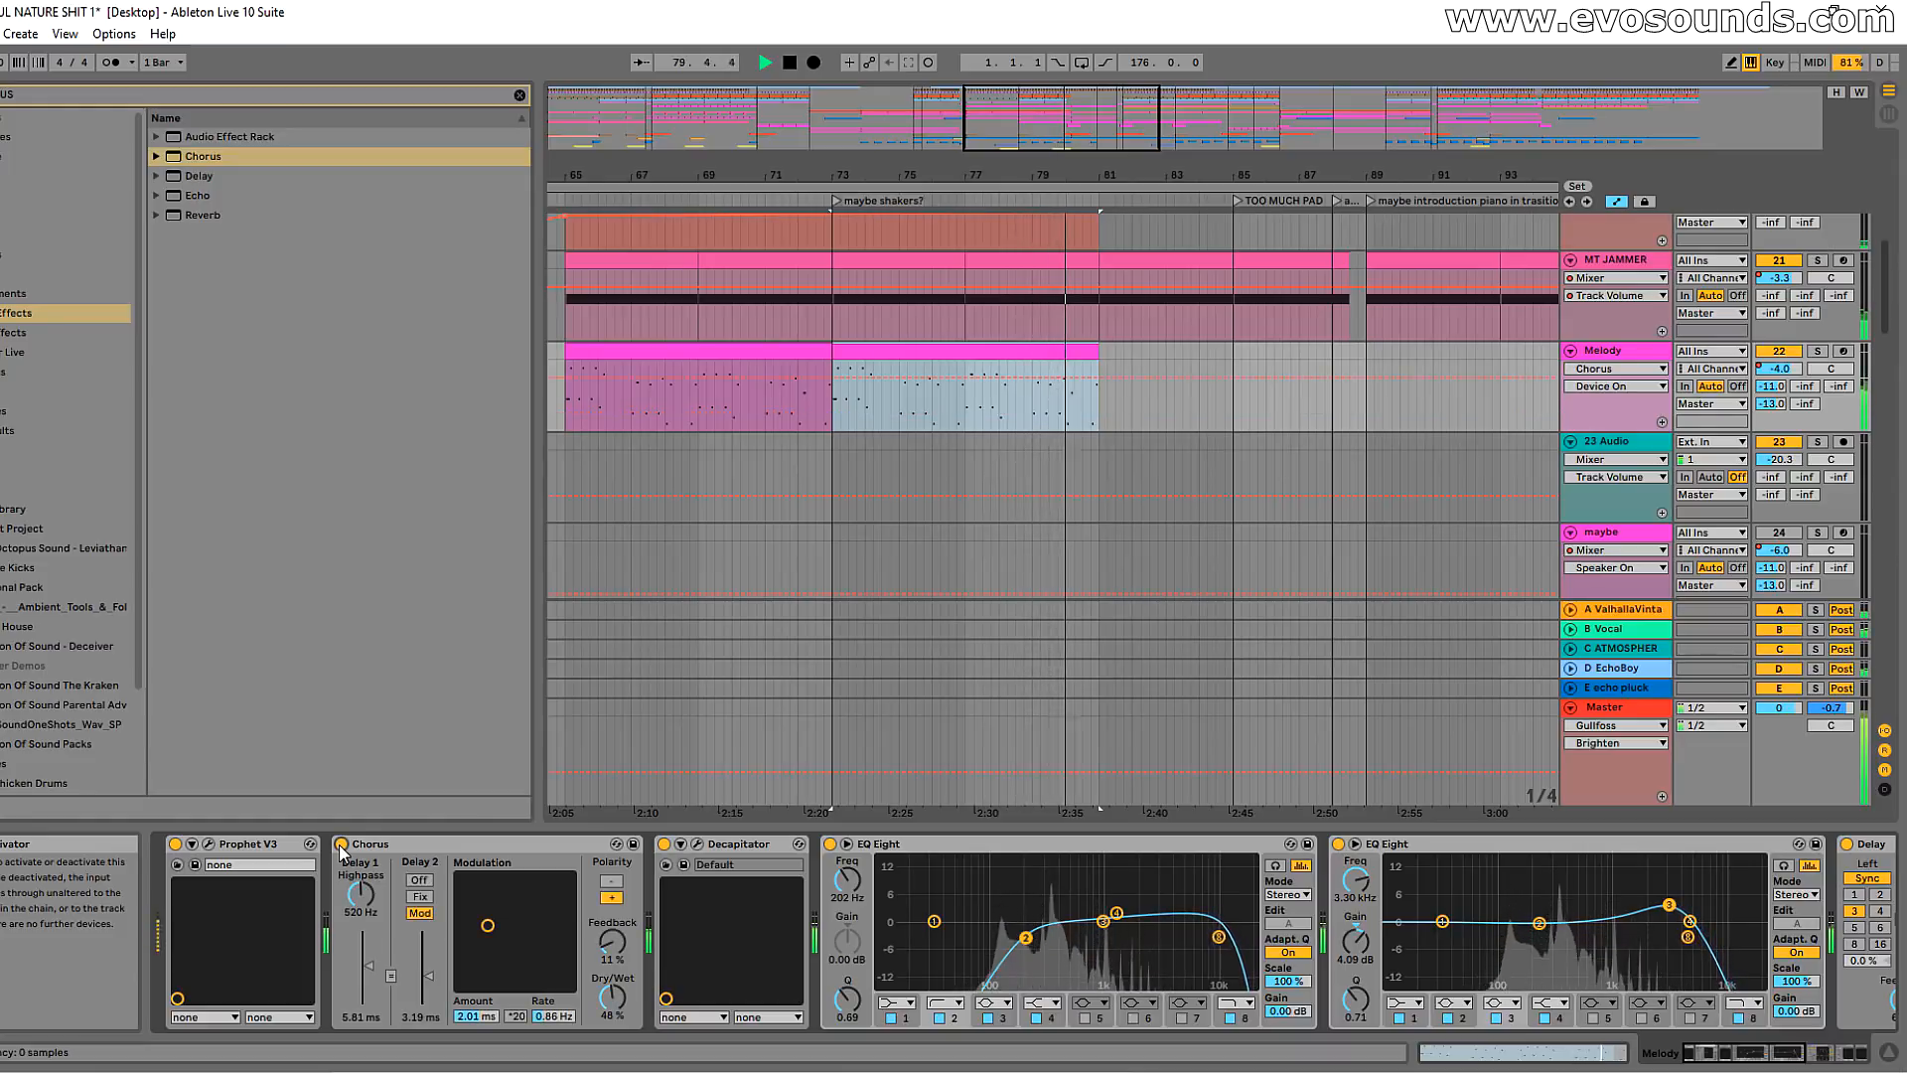
{"action": "key", "text": "space"}
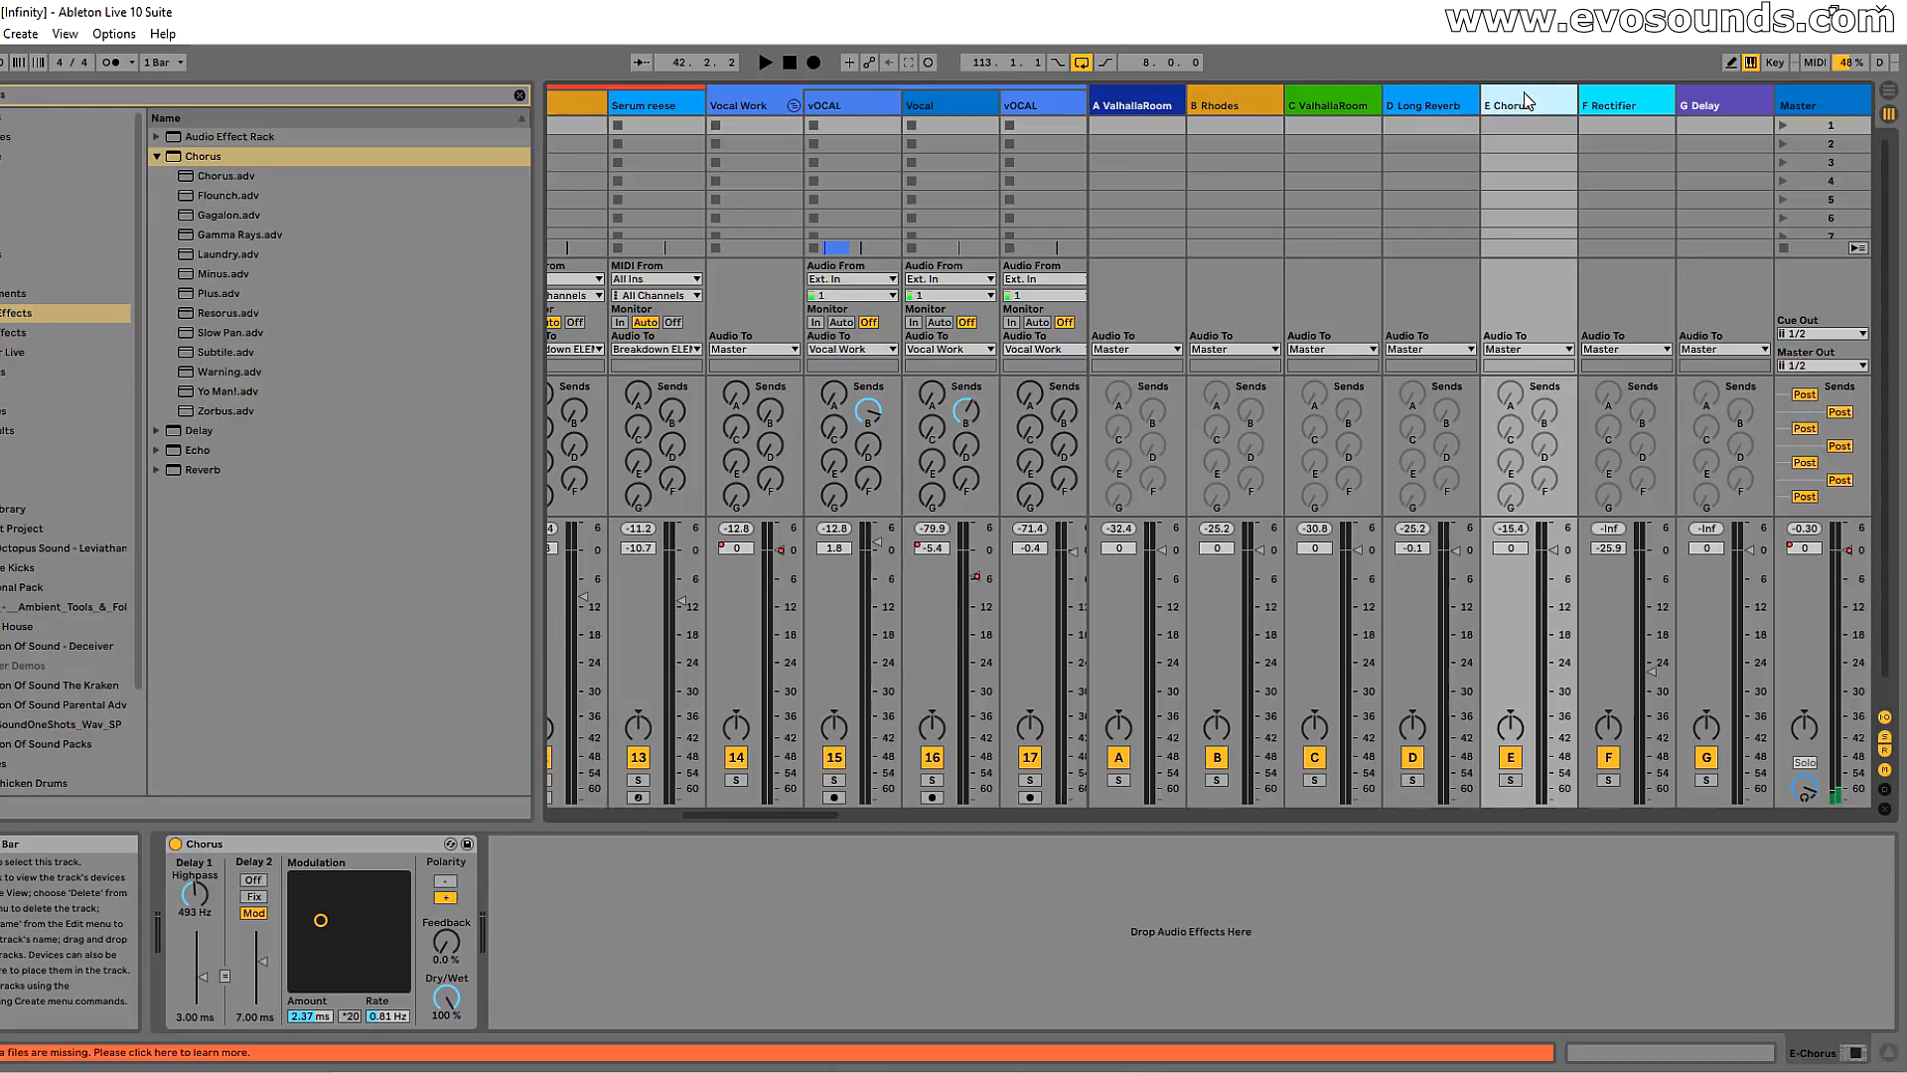
Step: Solo the vOCAL track 15 and raise its send to the E Chorus return while it plays
{"action": "left_click", "coordinate": [337, 843]}
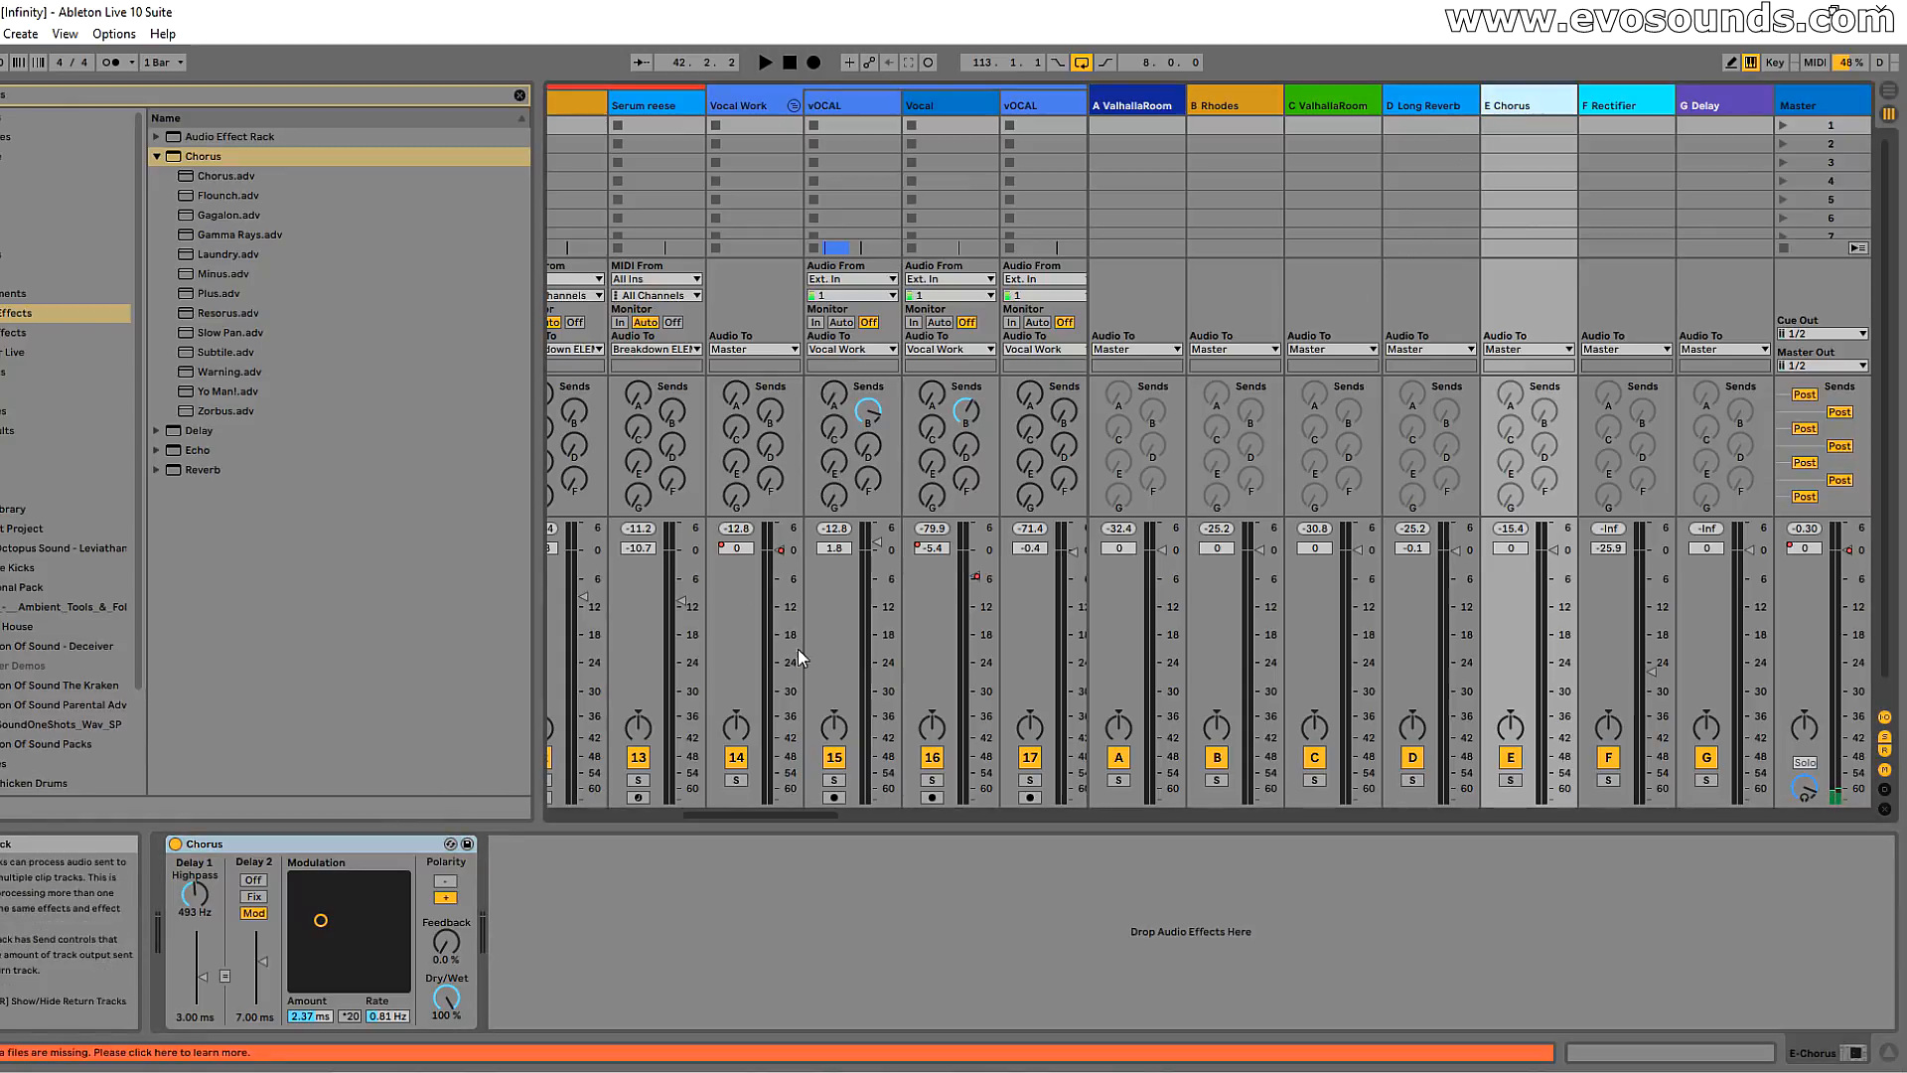
{"action": "left_click", "coordinate": [834, 781]}
{"action": "key", "text": "space"}
{"action": "left_click_drag", "start_coordinate": [838, 468], "coordinate": [838, 447]}
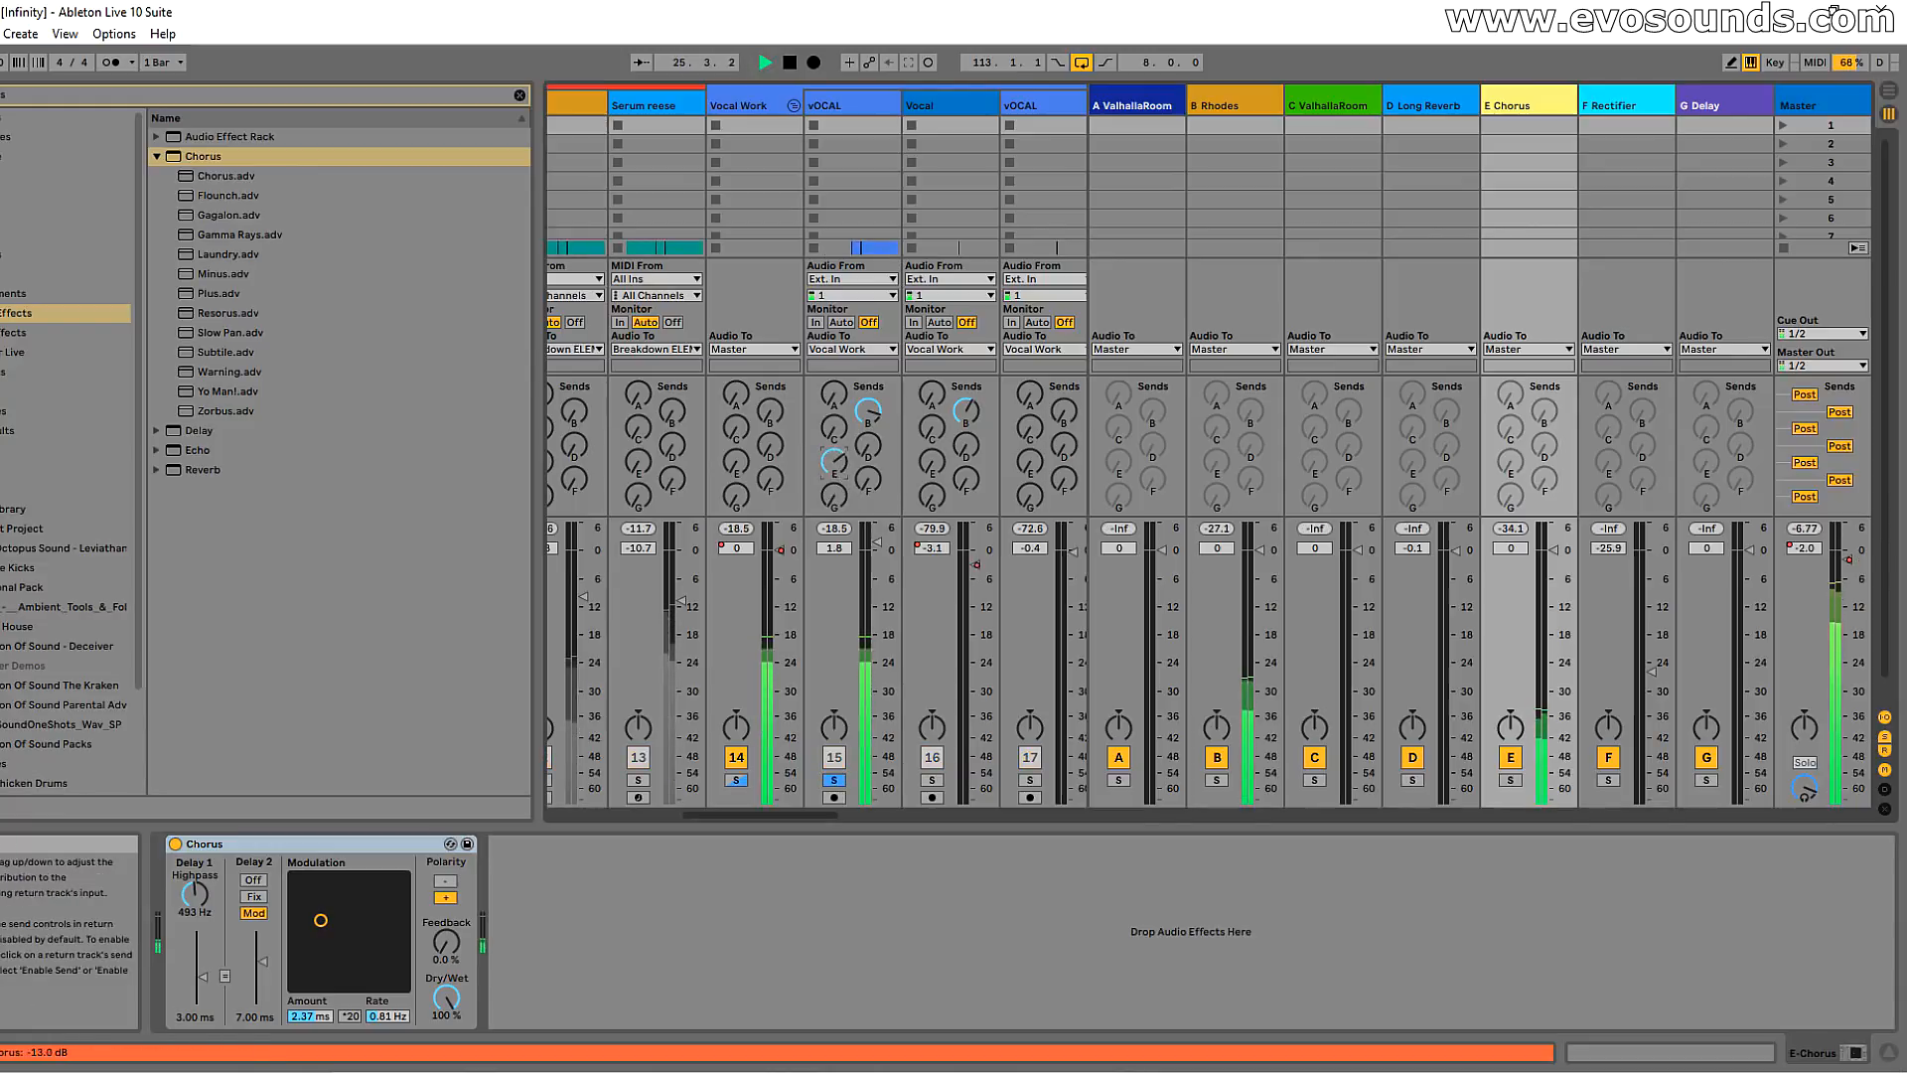
Step: Compare the soloed E Chorus return with the soloed vOCAL track during playback
{"action": "left_click", "coordinate": [1510, 781]}
{"action": "left_click", "coordinate": [736, 781]}
{"action": "left_click", "coordinate": [834, 781], "text": "ctrl"}
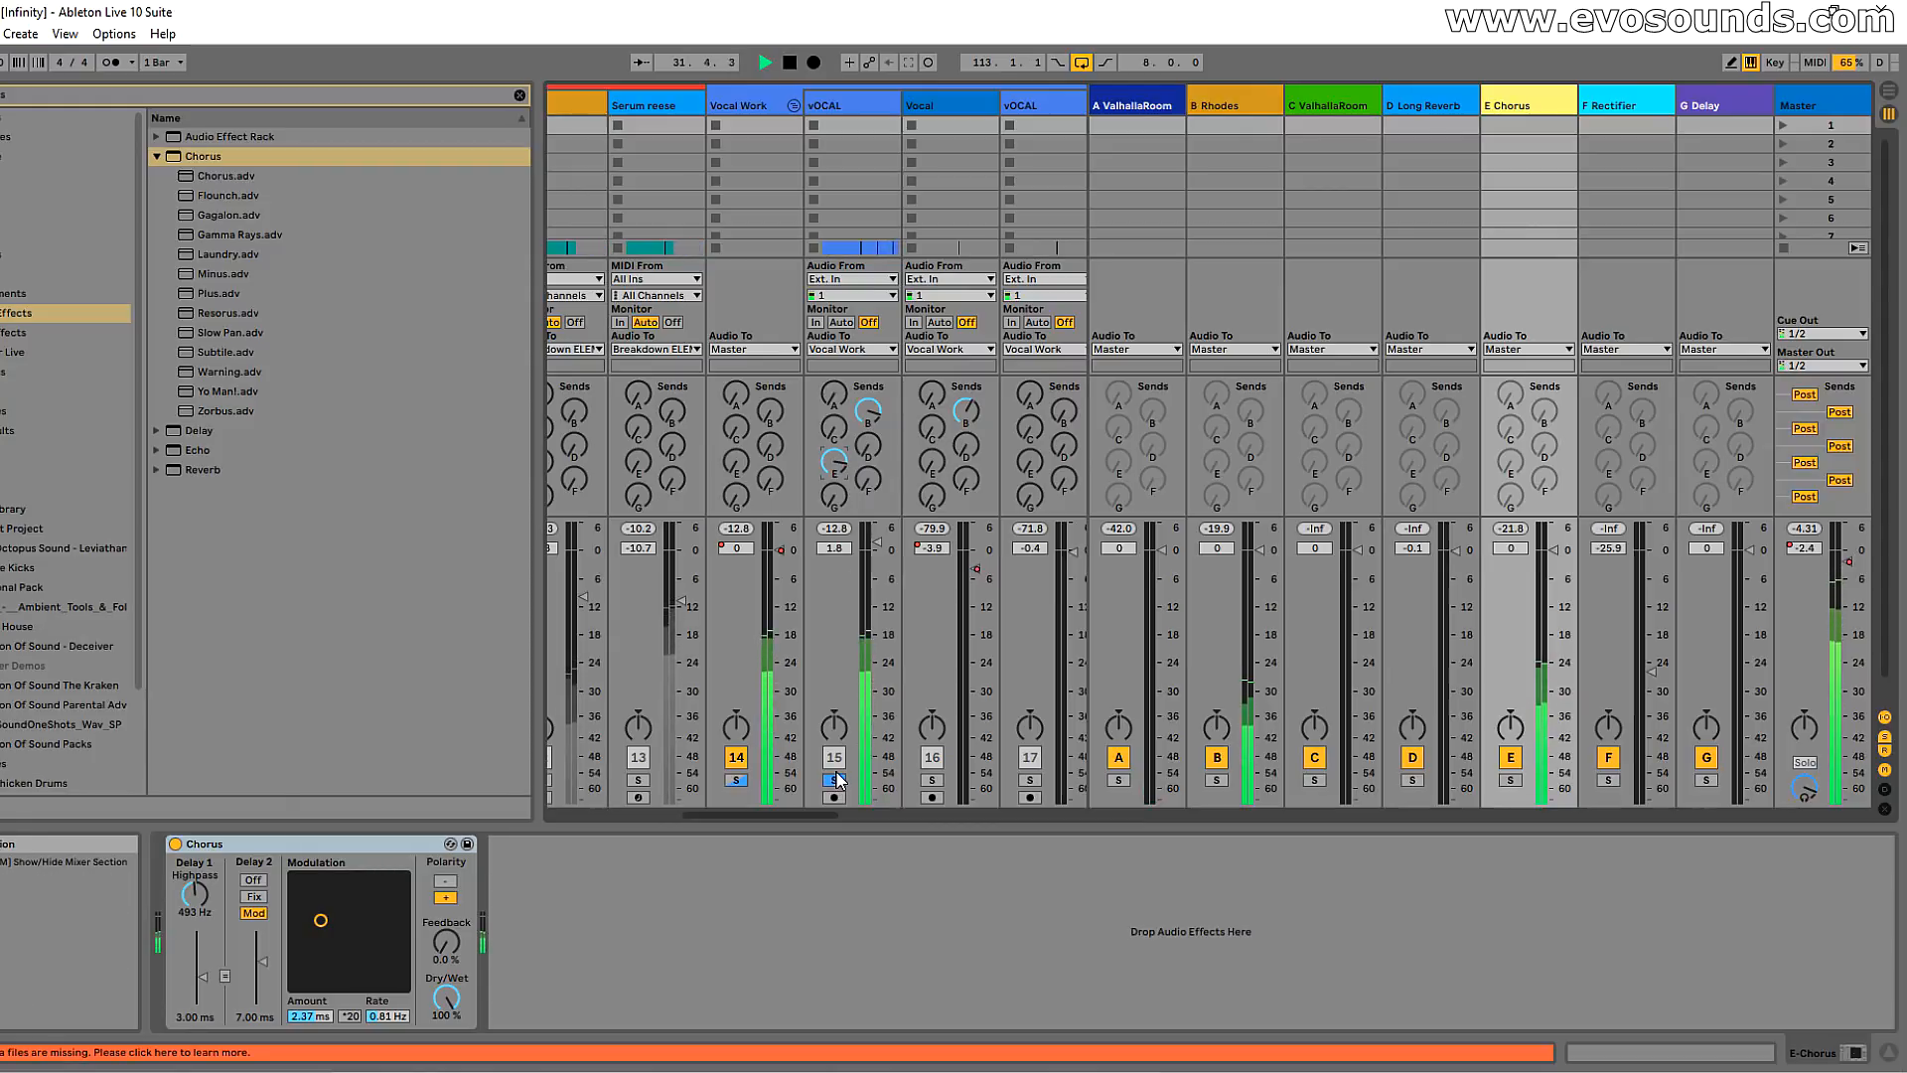
{"action": "left_click_drag", "start_coordinate": [868, 411], "coordinate": [868, 404]}
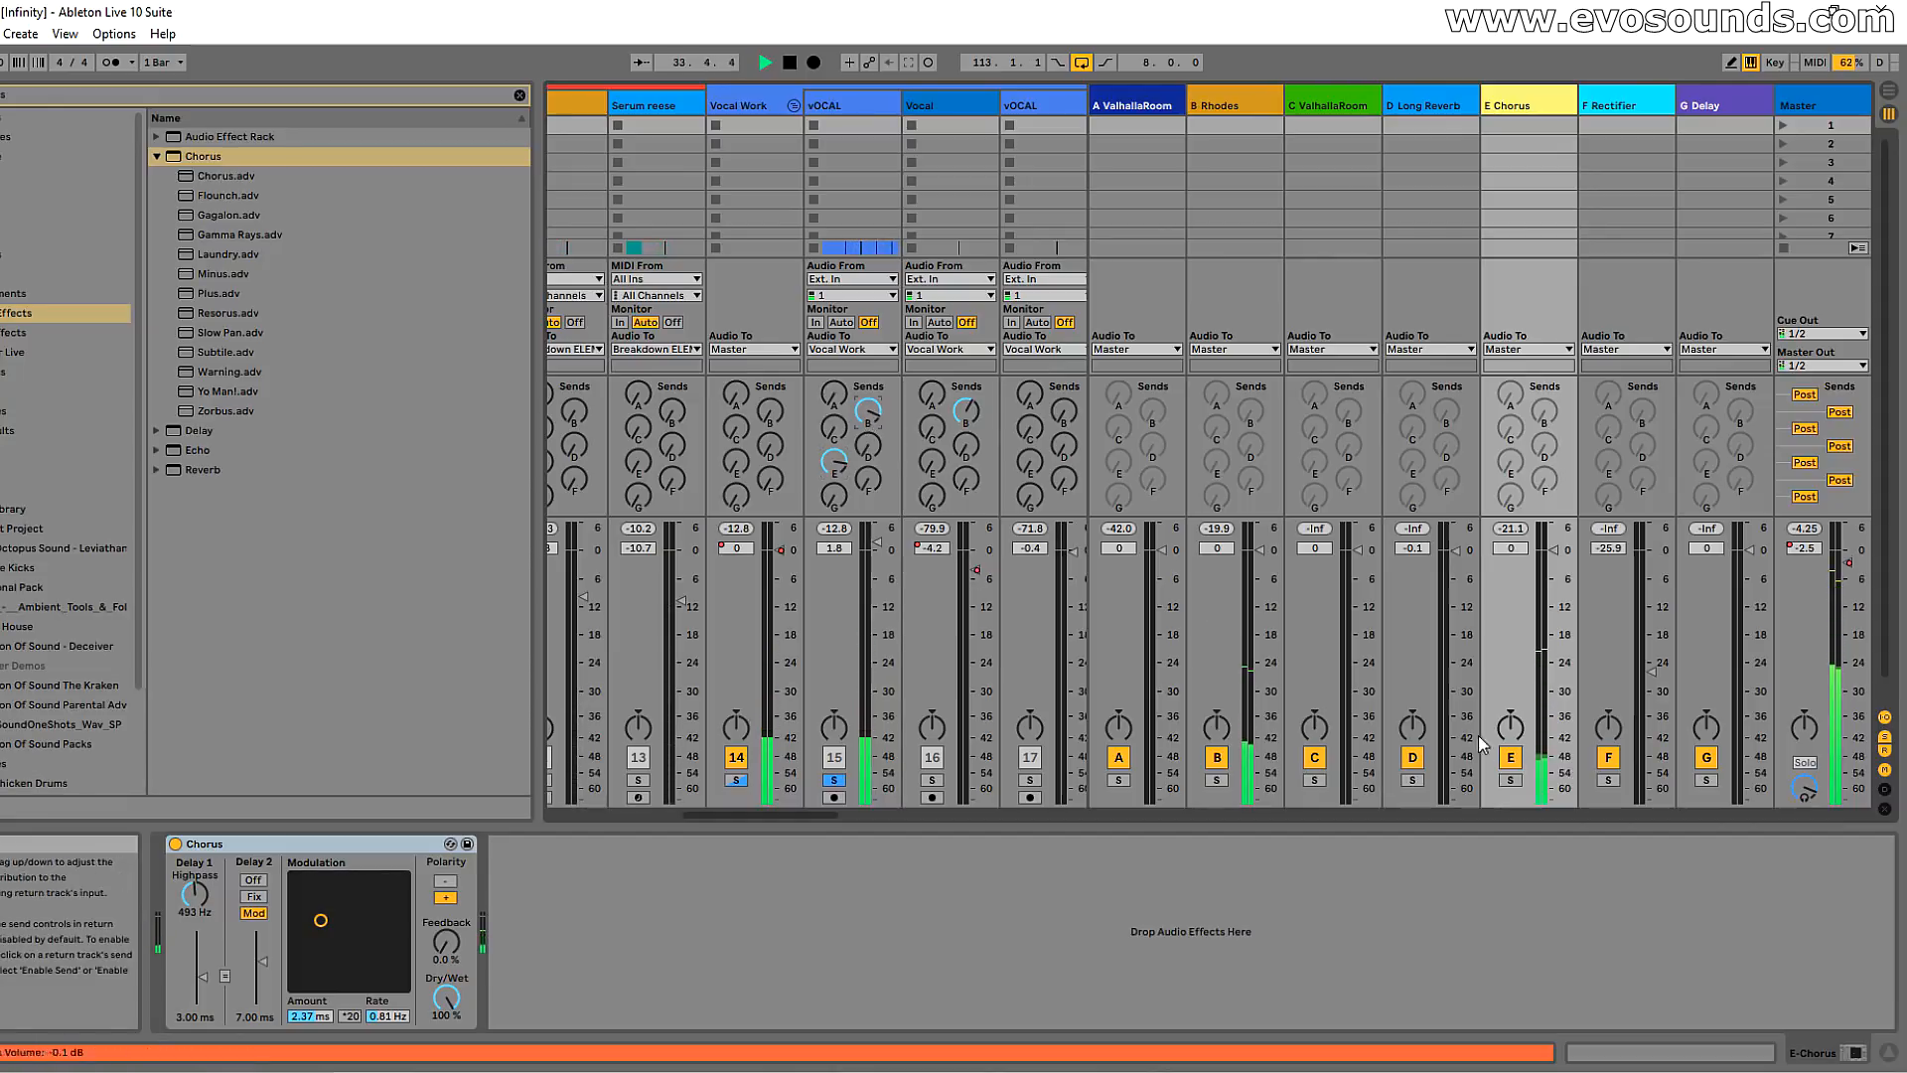
{"action": "left_click", "coordinate": [1511, 780]}
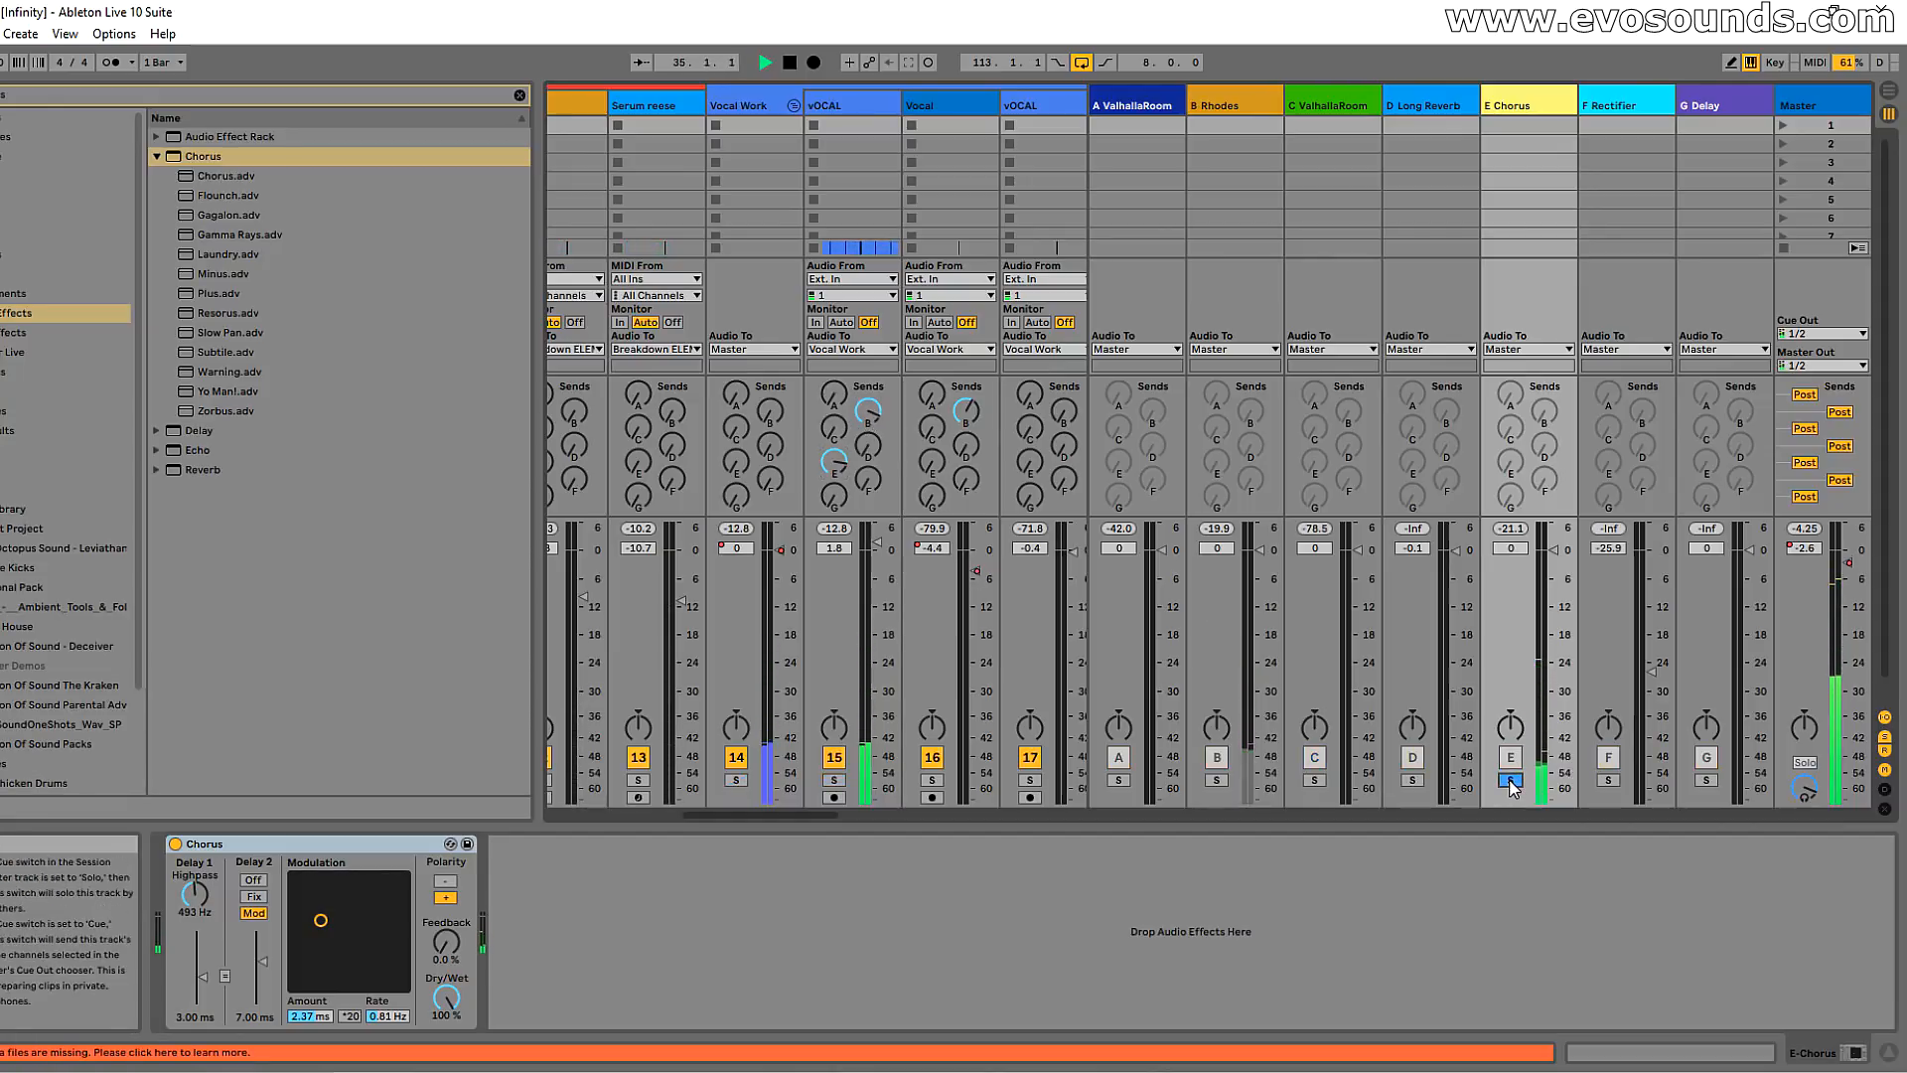
{"action": "left_click", "coordinate": [832, 783]}
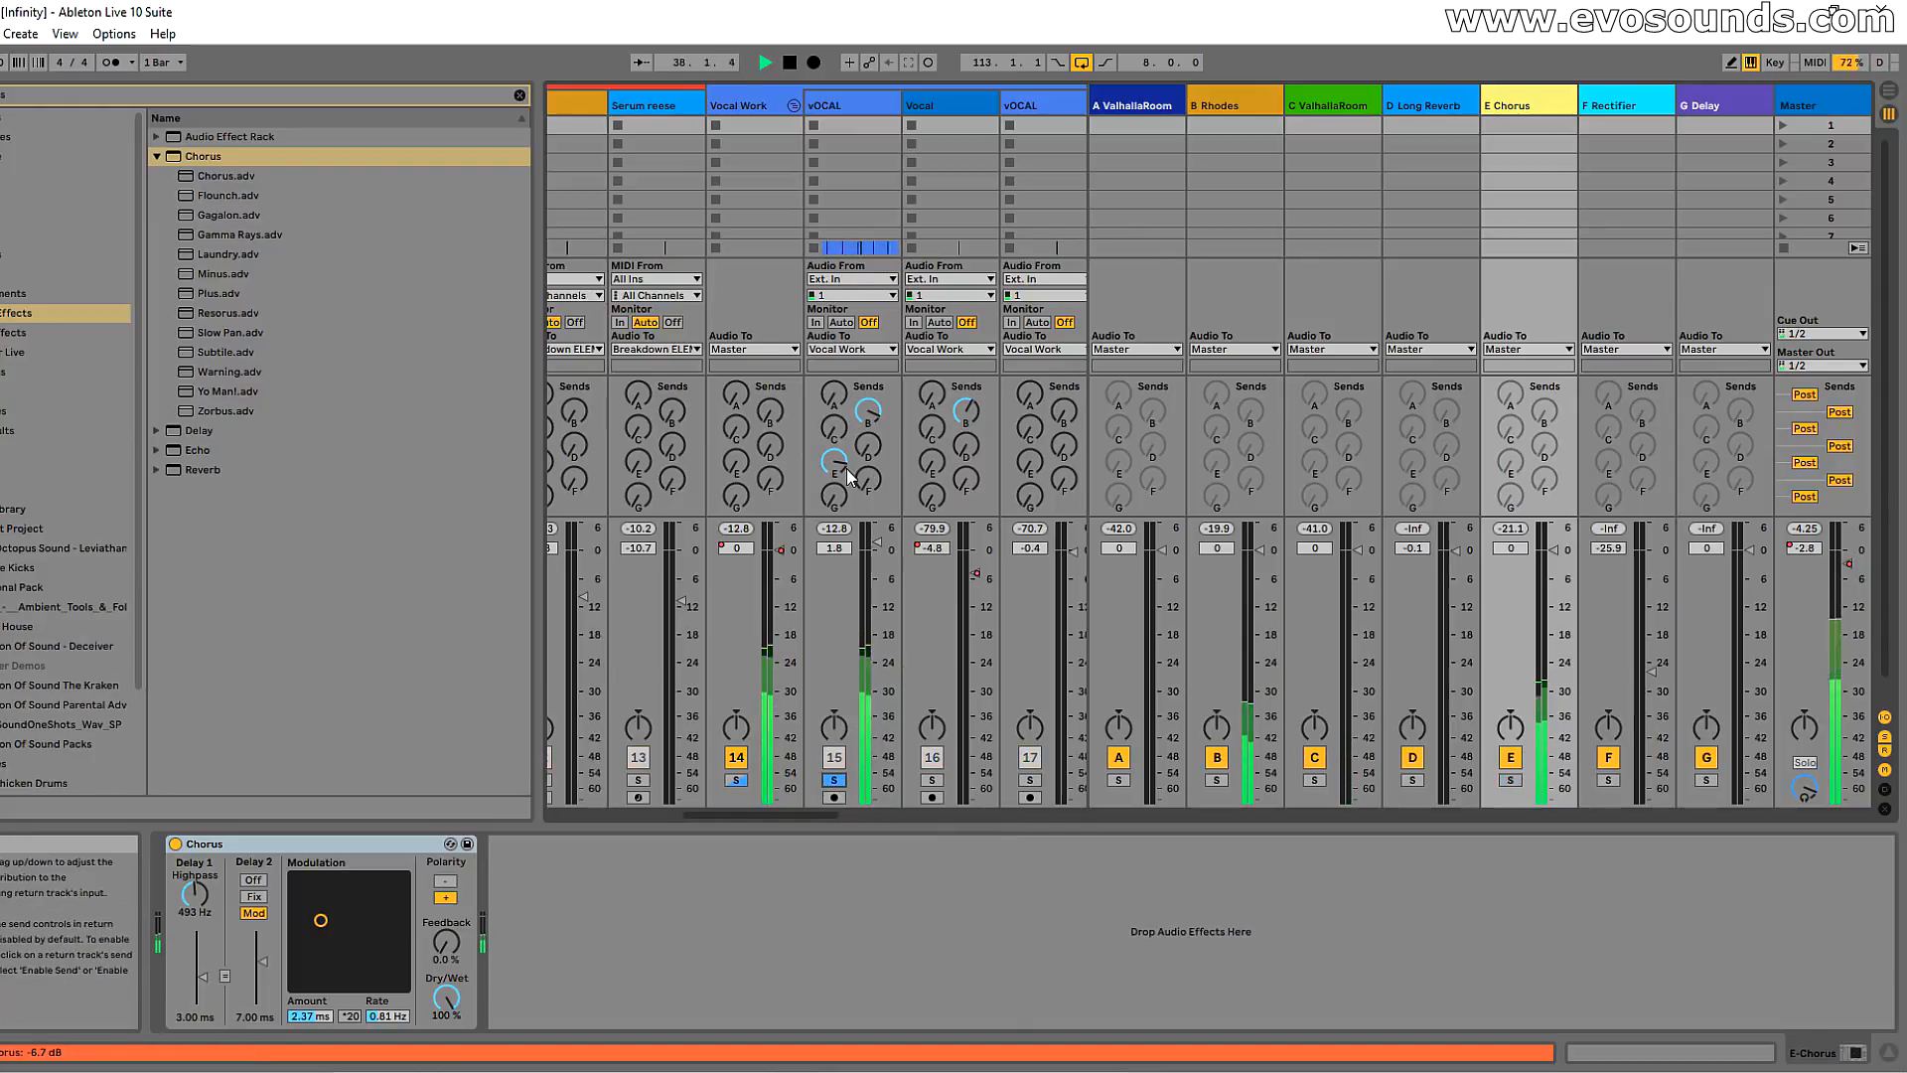
Step: Lower the vOCAL track's E Chorus send to -inf dB and play its clip from bar 40
{"action": "left_click_drag", "start_coordinate": [846, 468], "coordinate": [844, 475]}
{"action": "key", "text": "Tab"}
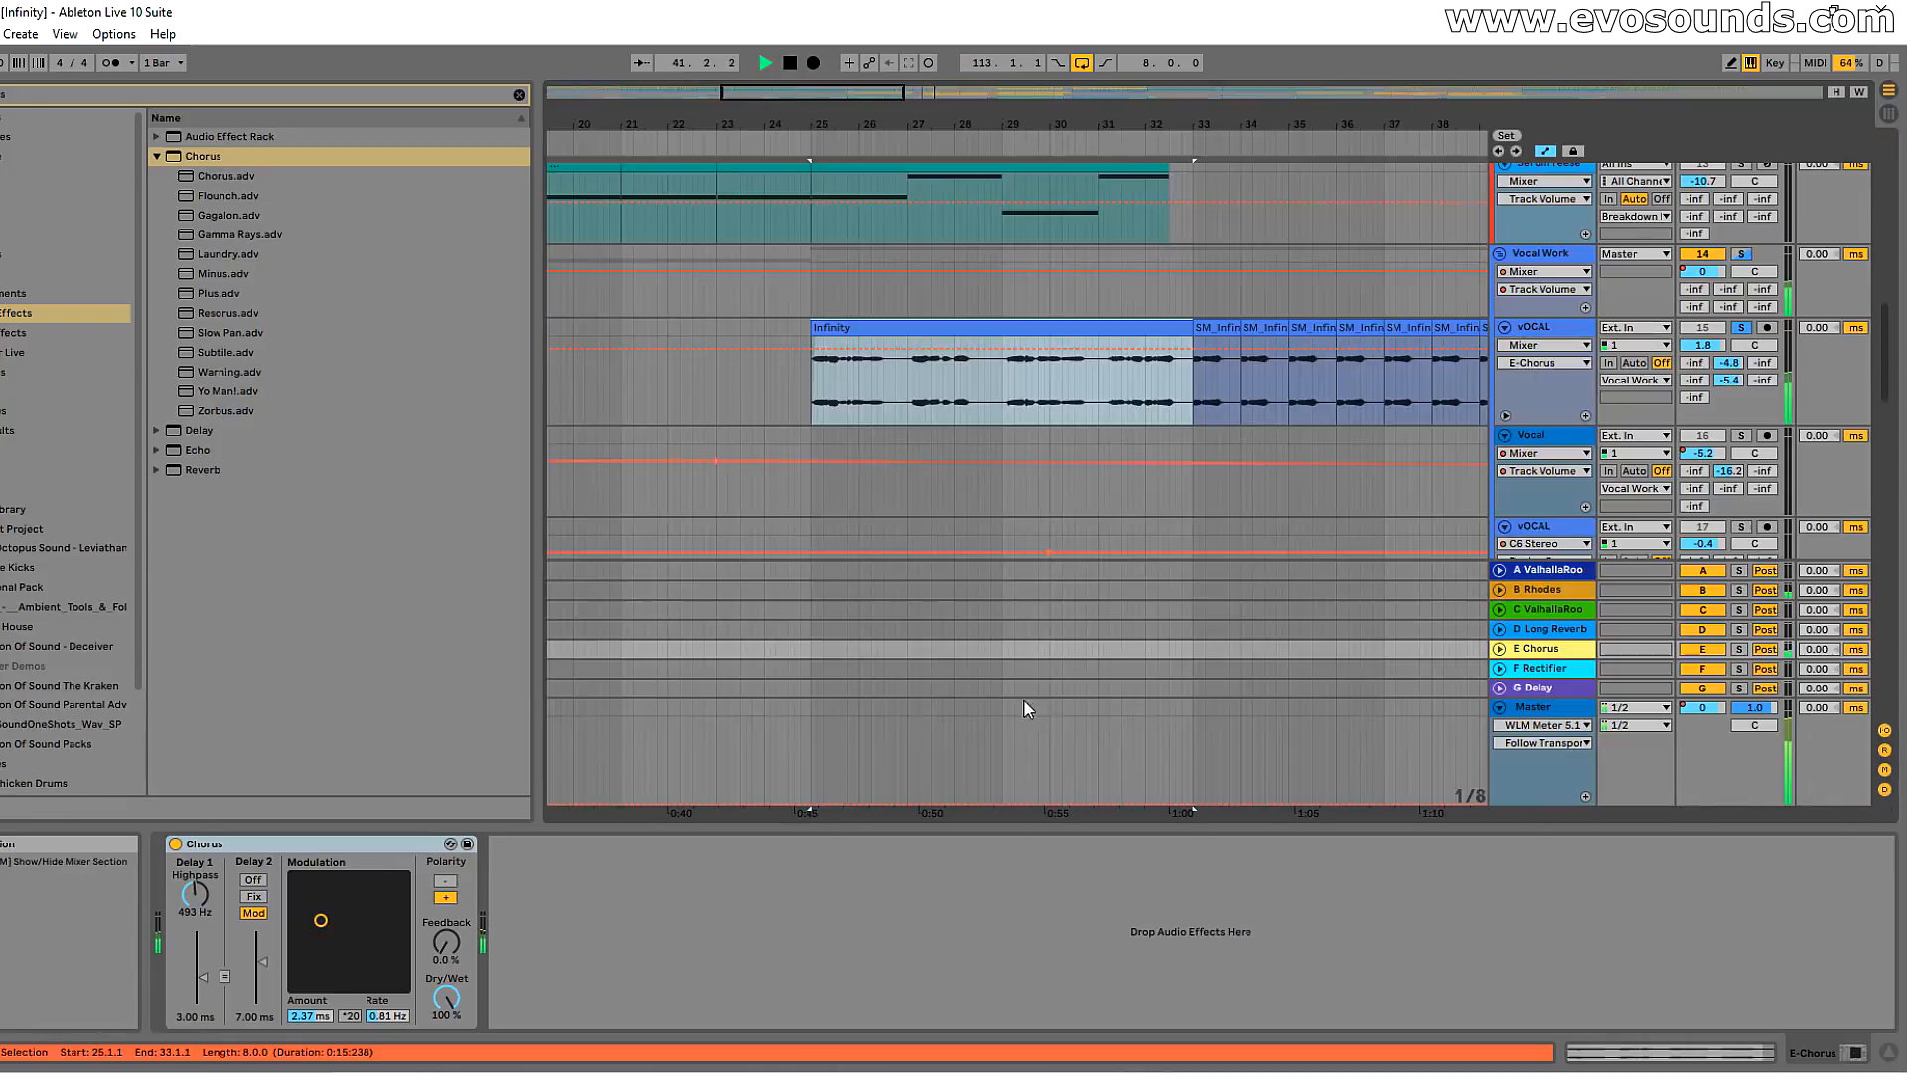
{"action": "left_click_drag", "start_coordinate": [867, 126], "coordinate": [438, 115]}
{"action": "key", "text": "space"}
{"action": "left_click", "coordinate": [970, 324]}
{"action": "key", "text": "Tab"}
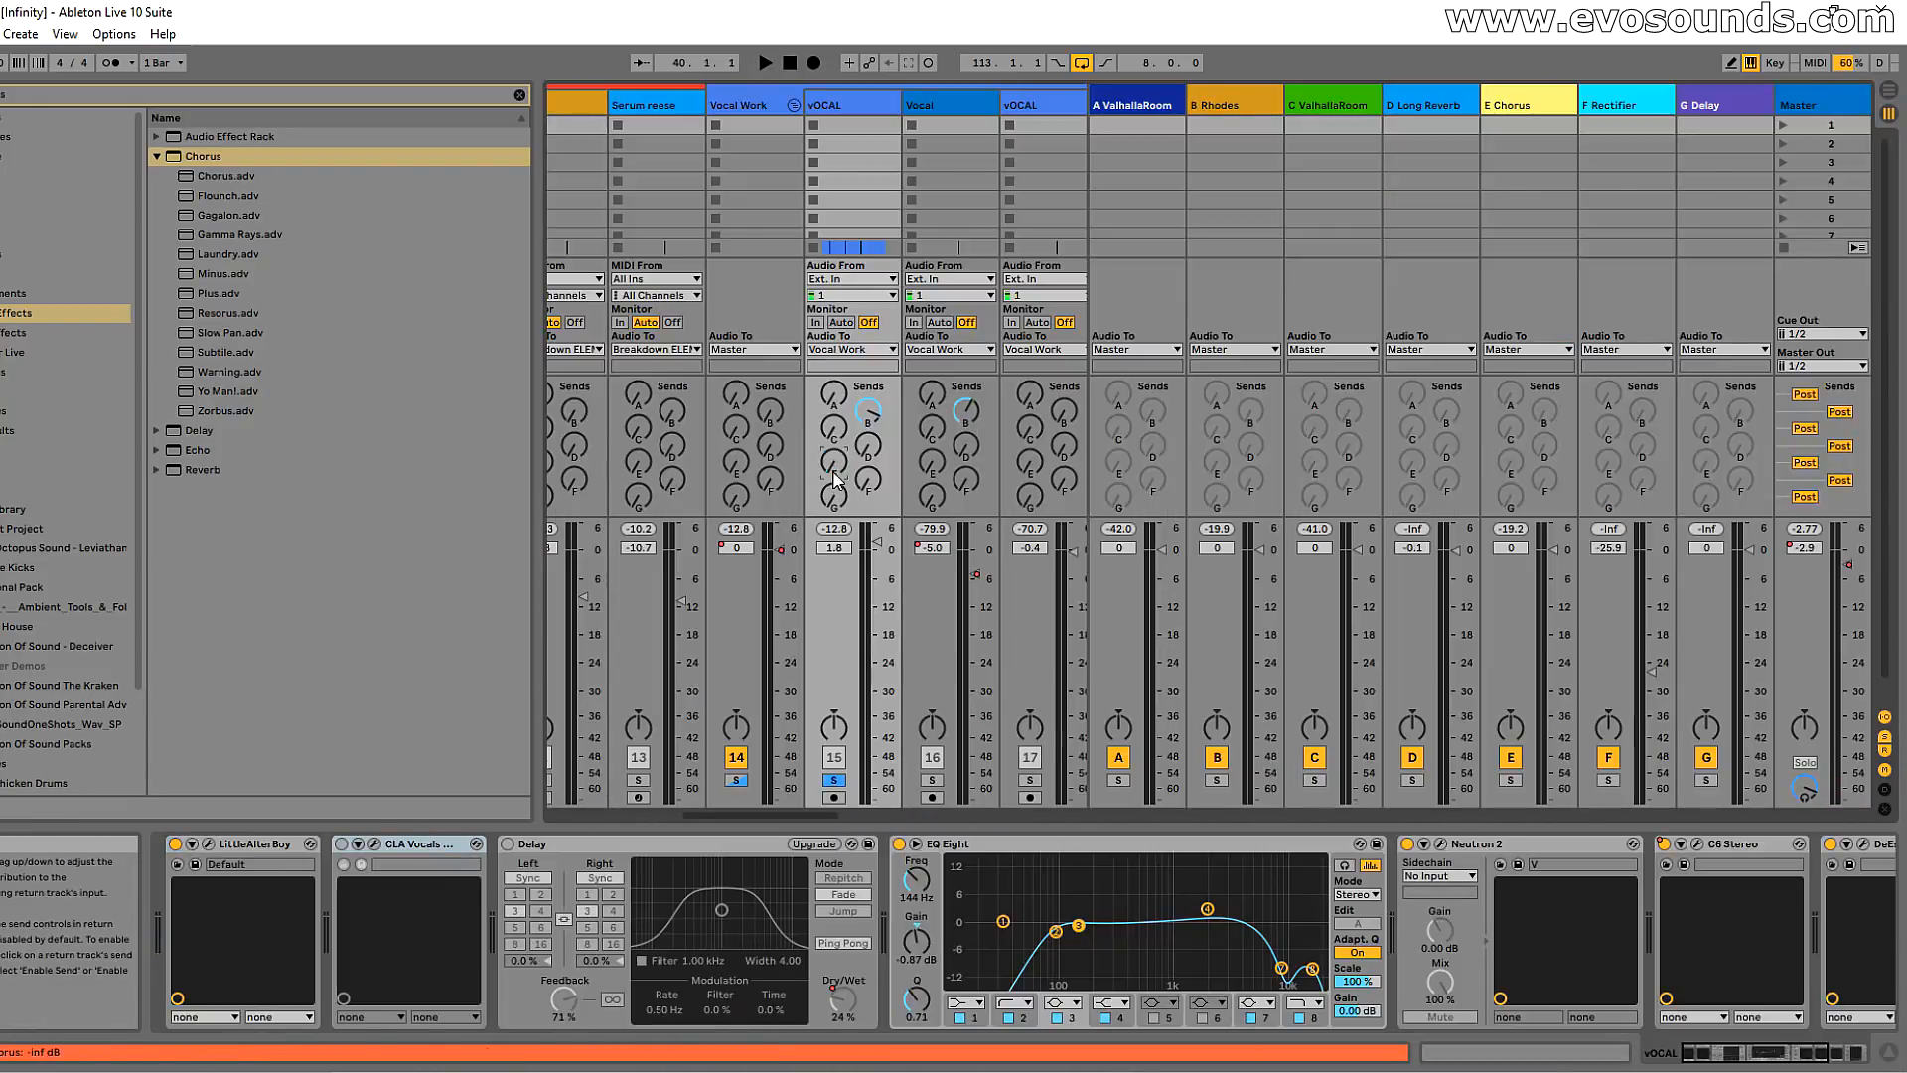
{"action": "key", "text": "Tab"}
{"action": "key", "text": "space"}
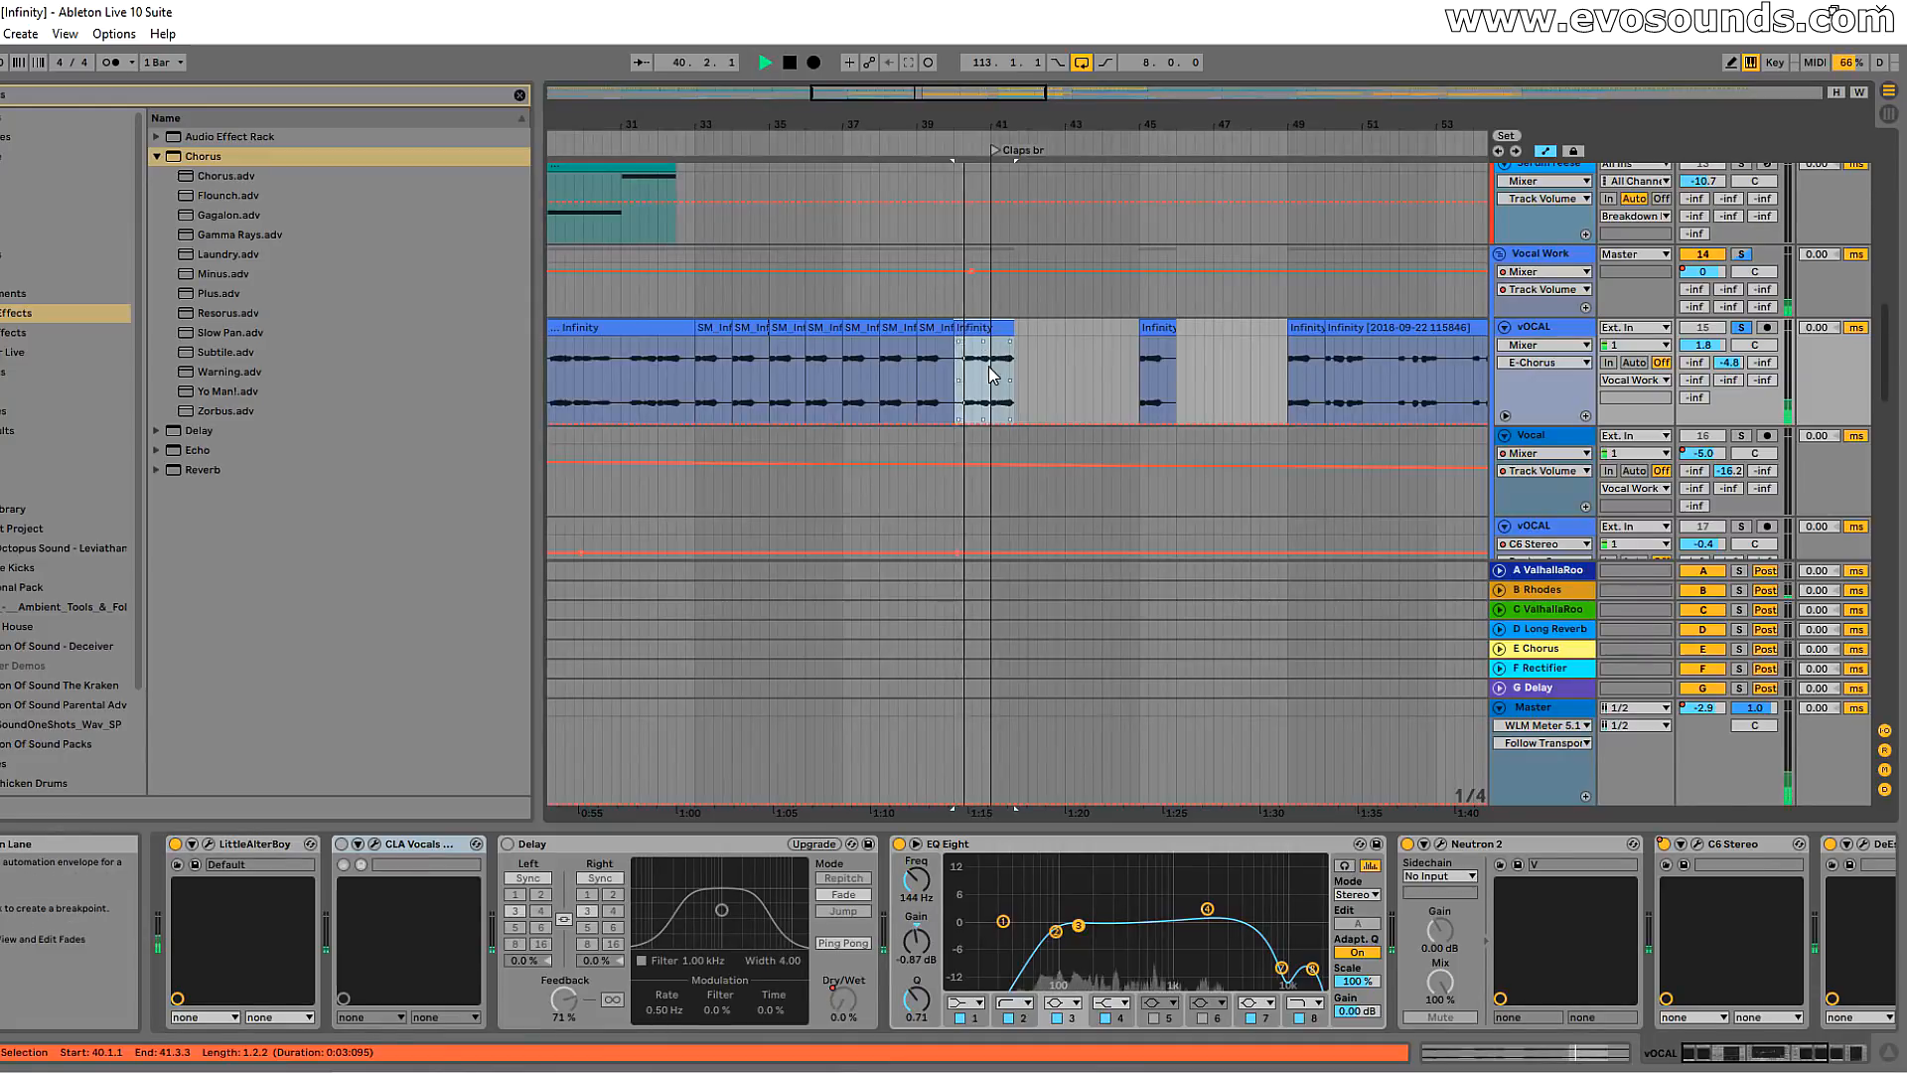
Step: Raise the vOCAL track's E Chorus send to -4.4 dB while it plays, then stop playback
{"action": "key", "text": "Tab"}
{"action": "left_click_drag", "start_coordinate": [838, 471], "coordinate": [839, 398]}
{"action": "key", "text": "space"}
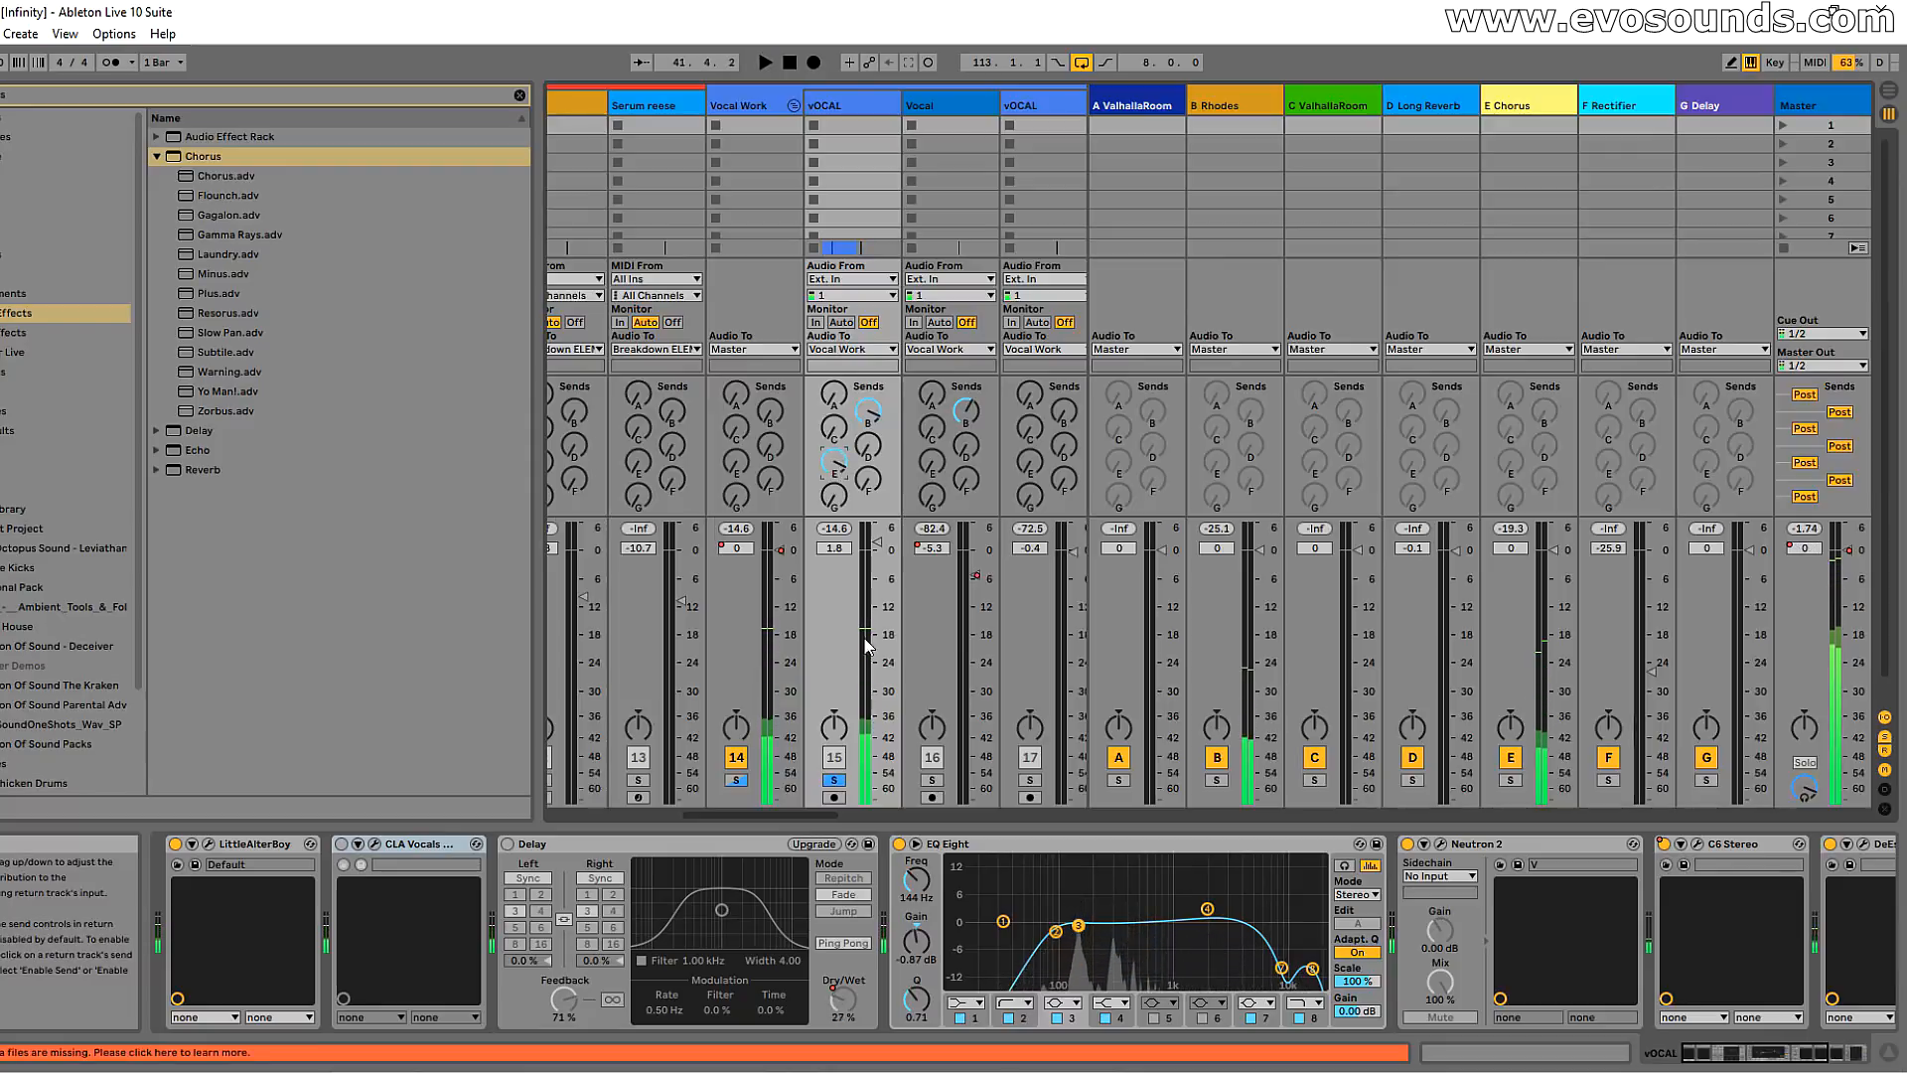
Step: Unsolo the vOCAL track and play the full mix from just before its first clip at bar 25
{"action": "left_click", "coordinate": [835, 781]}
{"action": "key", "text": "Tab"}
{"action": "left_click_drag", "start_coordinate": [970, 102], "coordinate": [820, 290]}
{"action": "left_click", "coordinate": [780, 260]}
{"action": "key", "text": "space"}
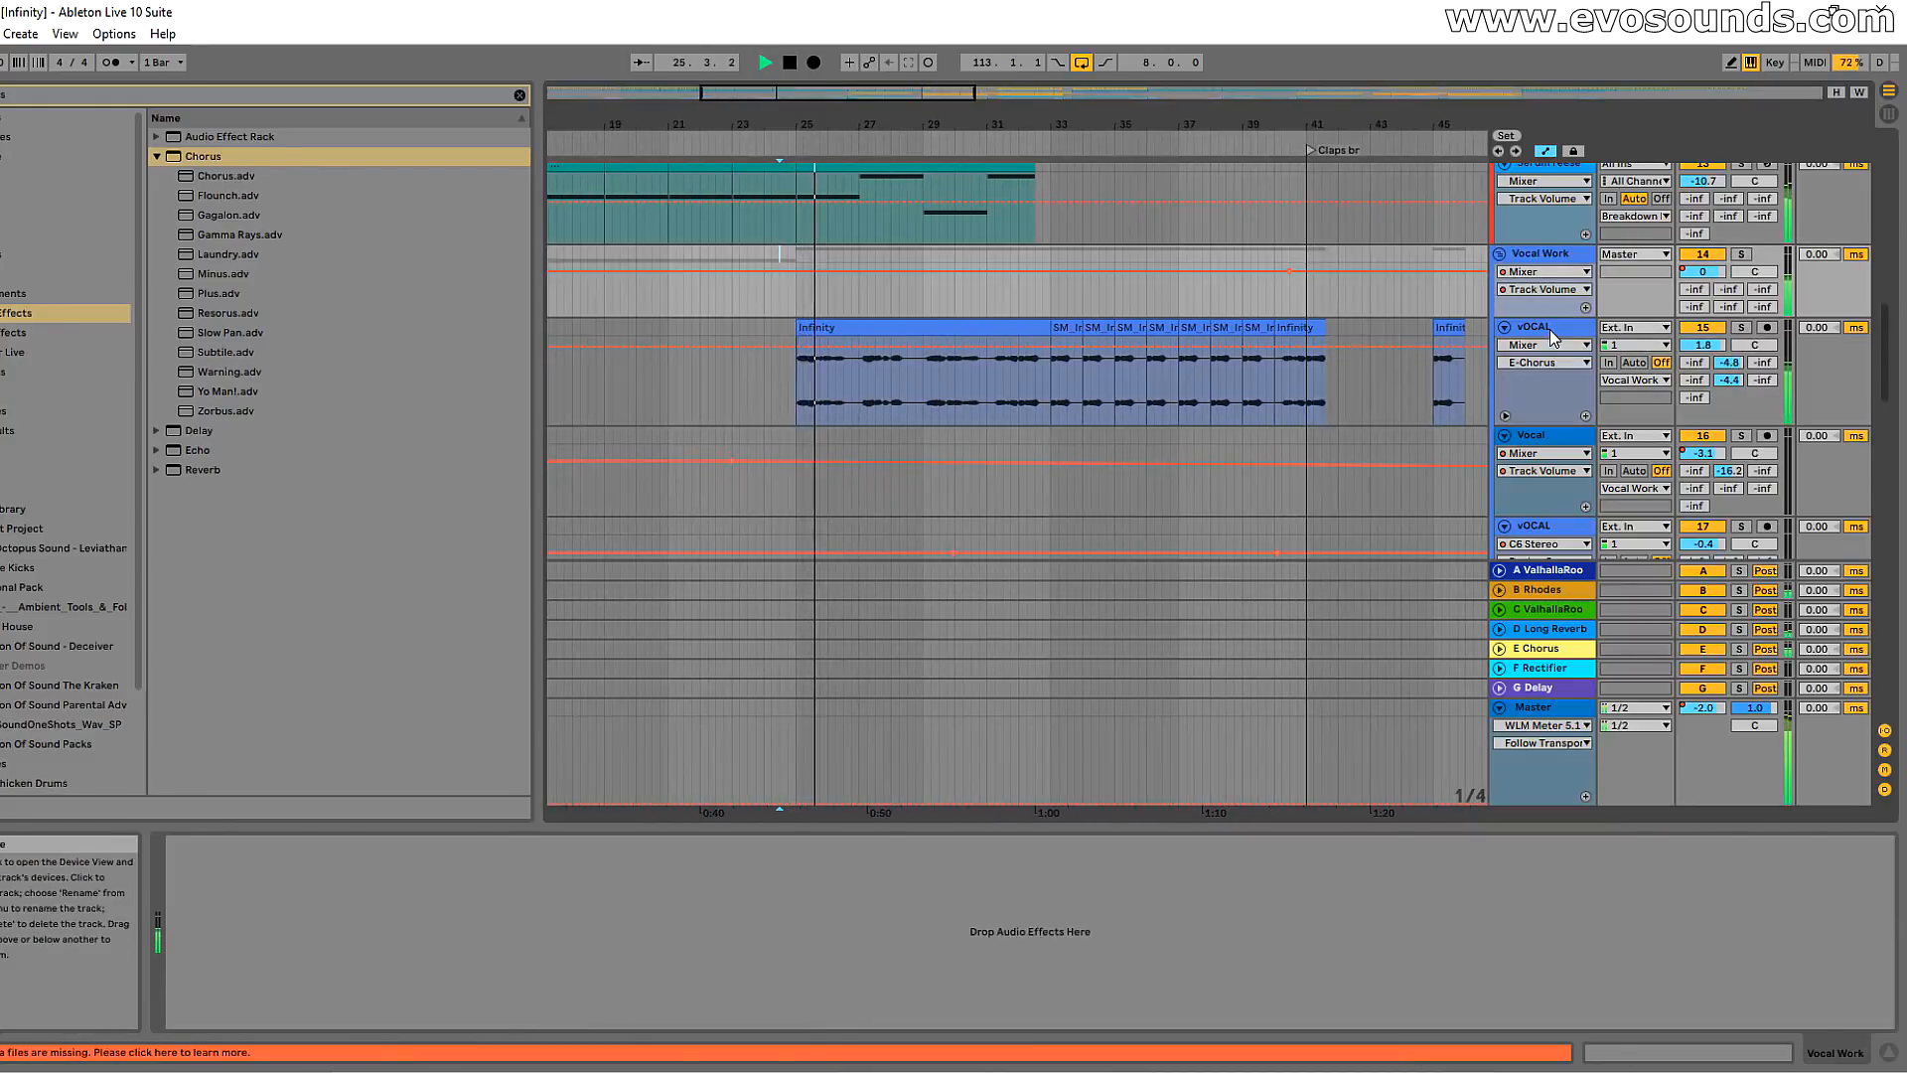
Step: Select the vOCAL track and set its volume to 2.5 dB while the full mix plays
{"action": "left_click", "coordinate": [930, 379]}
{"action": "left_click_drag", "start_coordinate": [847, 92], "coordinate": [847, 105]}
{"action": "key", "text": "Tab"}
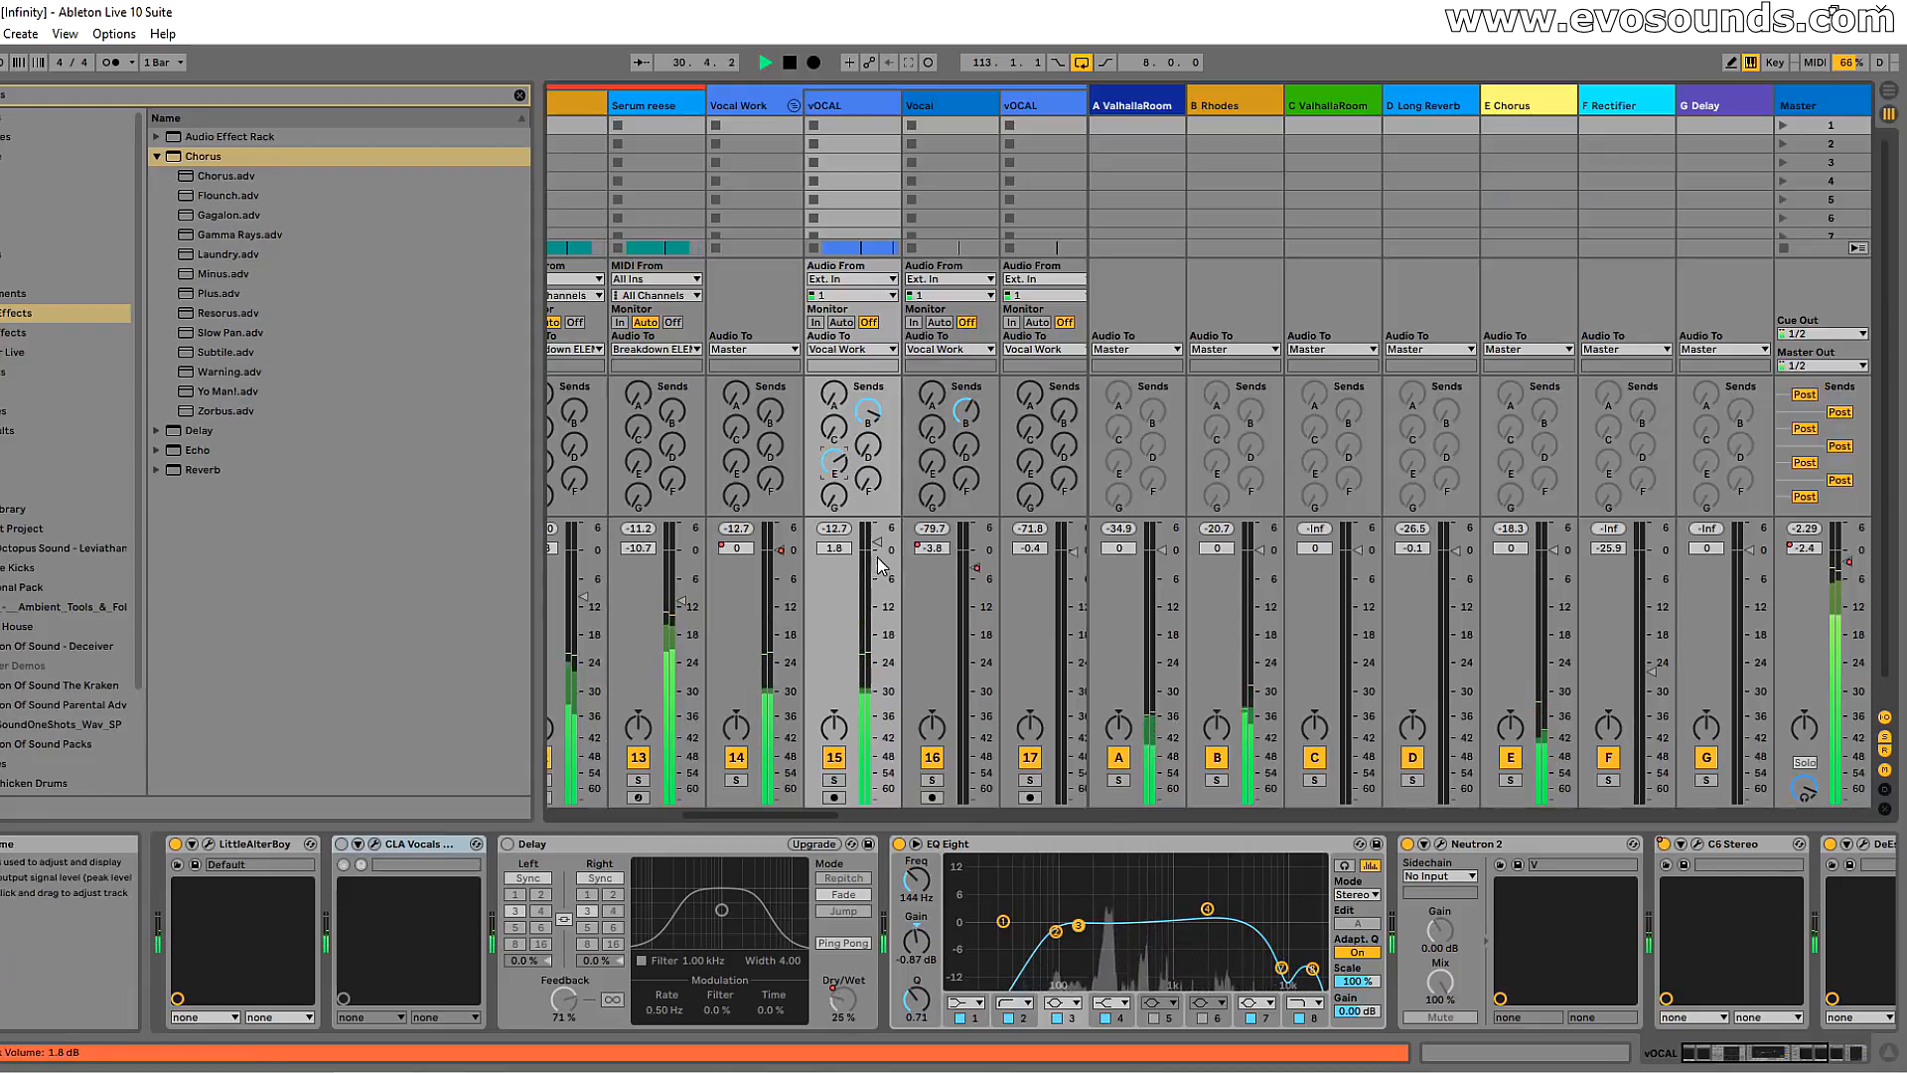
{"action": "left_click_drag", "start_coordinate": [877, 545], "coordinate": [877, 544]}
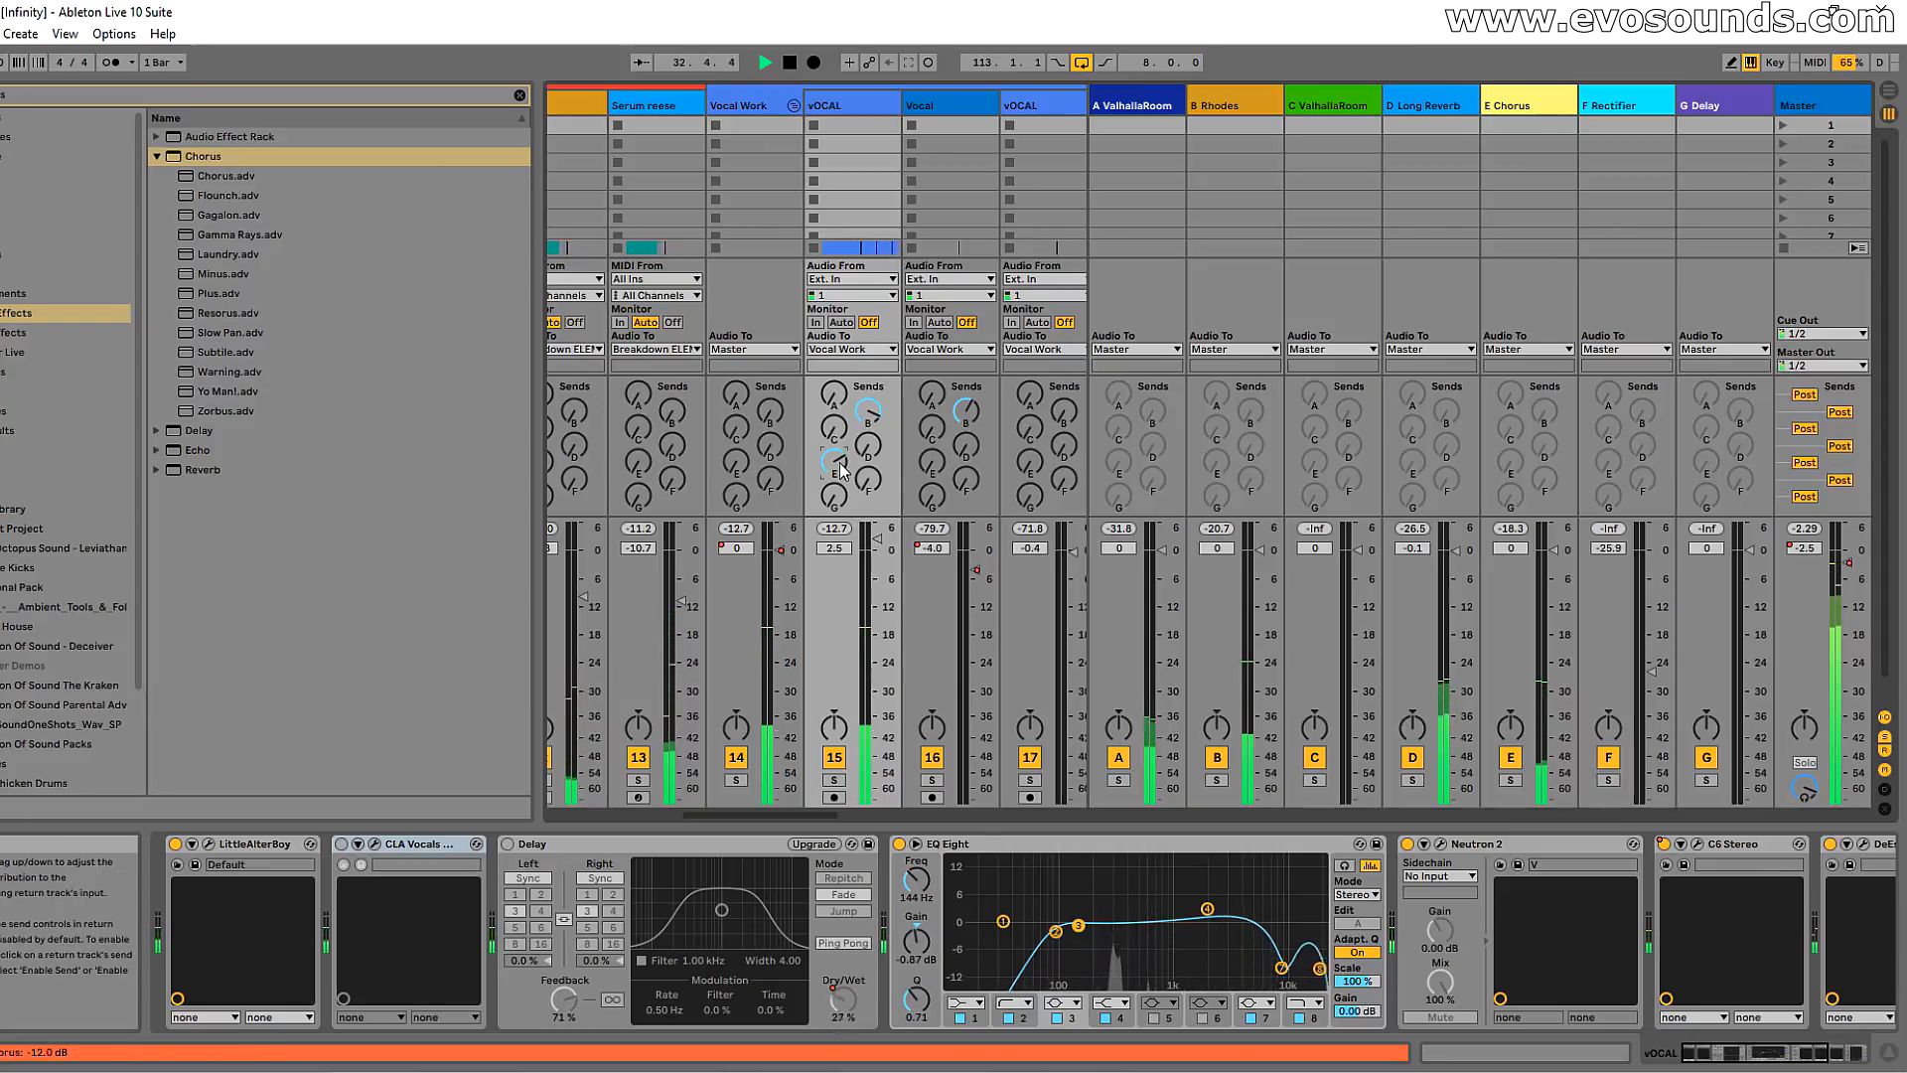
Step: Set the vOCAL's highest EQ Eight band to about 21 kHz with Q 0.27 and its E Chorus send to -5.4 dB
{"action": "left_click_drag", "start_coordinate": [839, 462], "coordinate": [838, 467]}
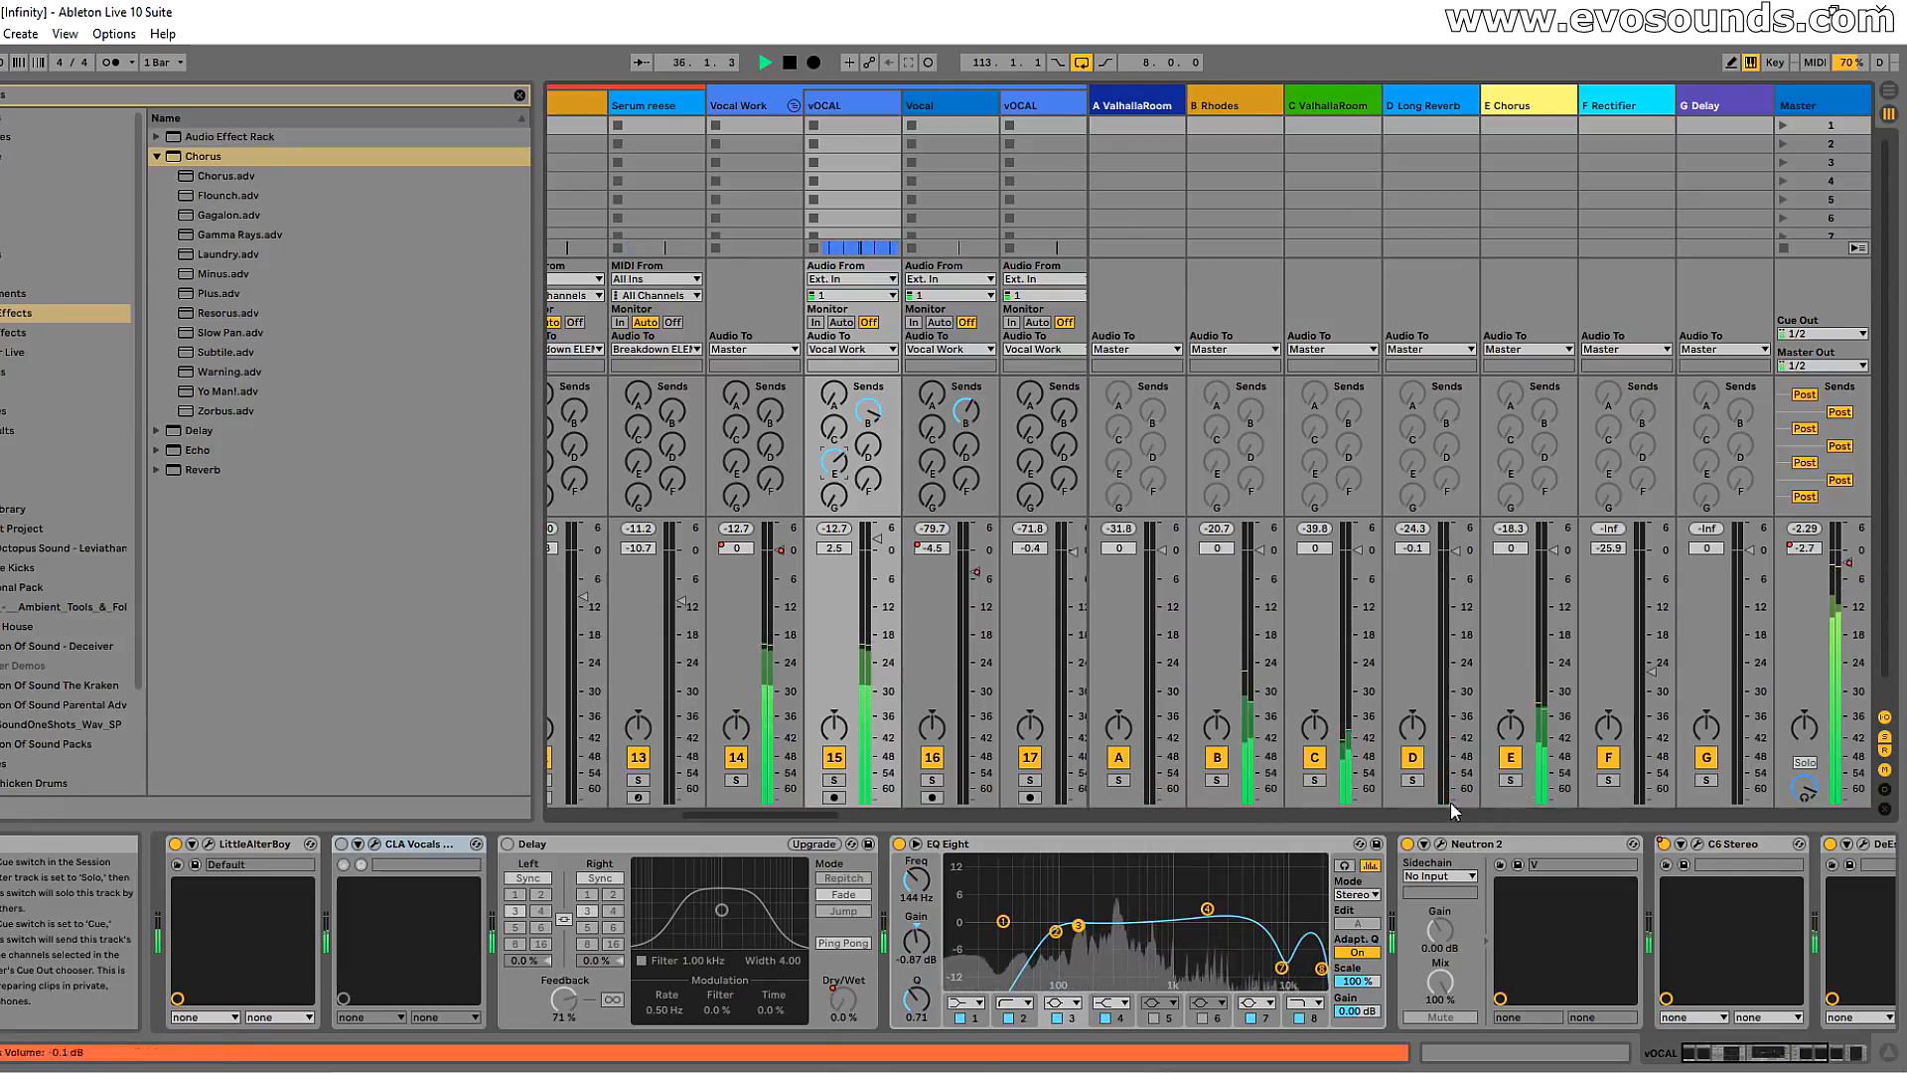
{"action": "mouse_move", "coordinate": [1321, 968]}
{"action": "left_mouse_down"}
{"action": "mouse_move", "coordinate": [1311, 984]}
{"action": "mouse_move", "coordinate": [1320, 961]}
{"action": "left_mouse_up"}
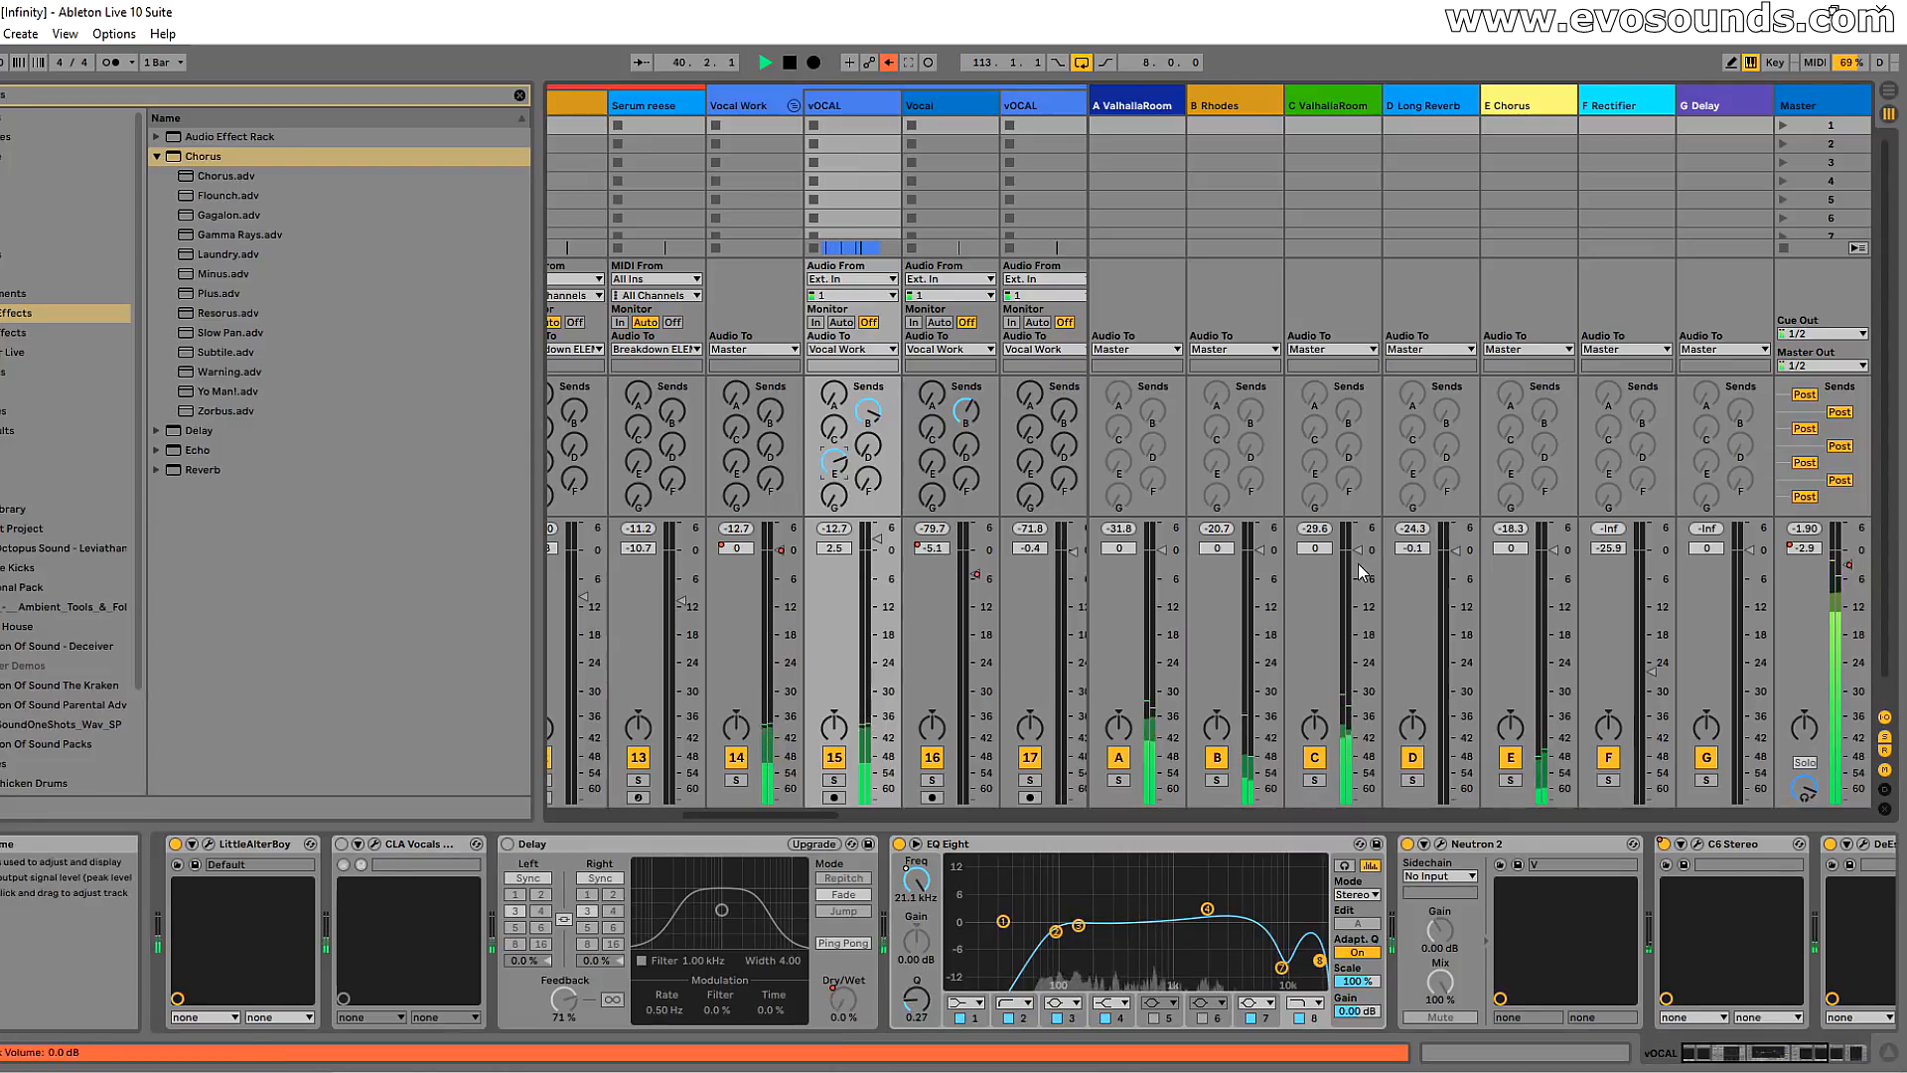
{"action": "left_click_drag", "start_coordinate": [837, 473], "coordinate": [837, 459]}
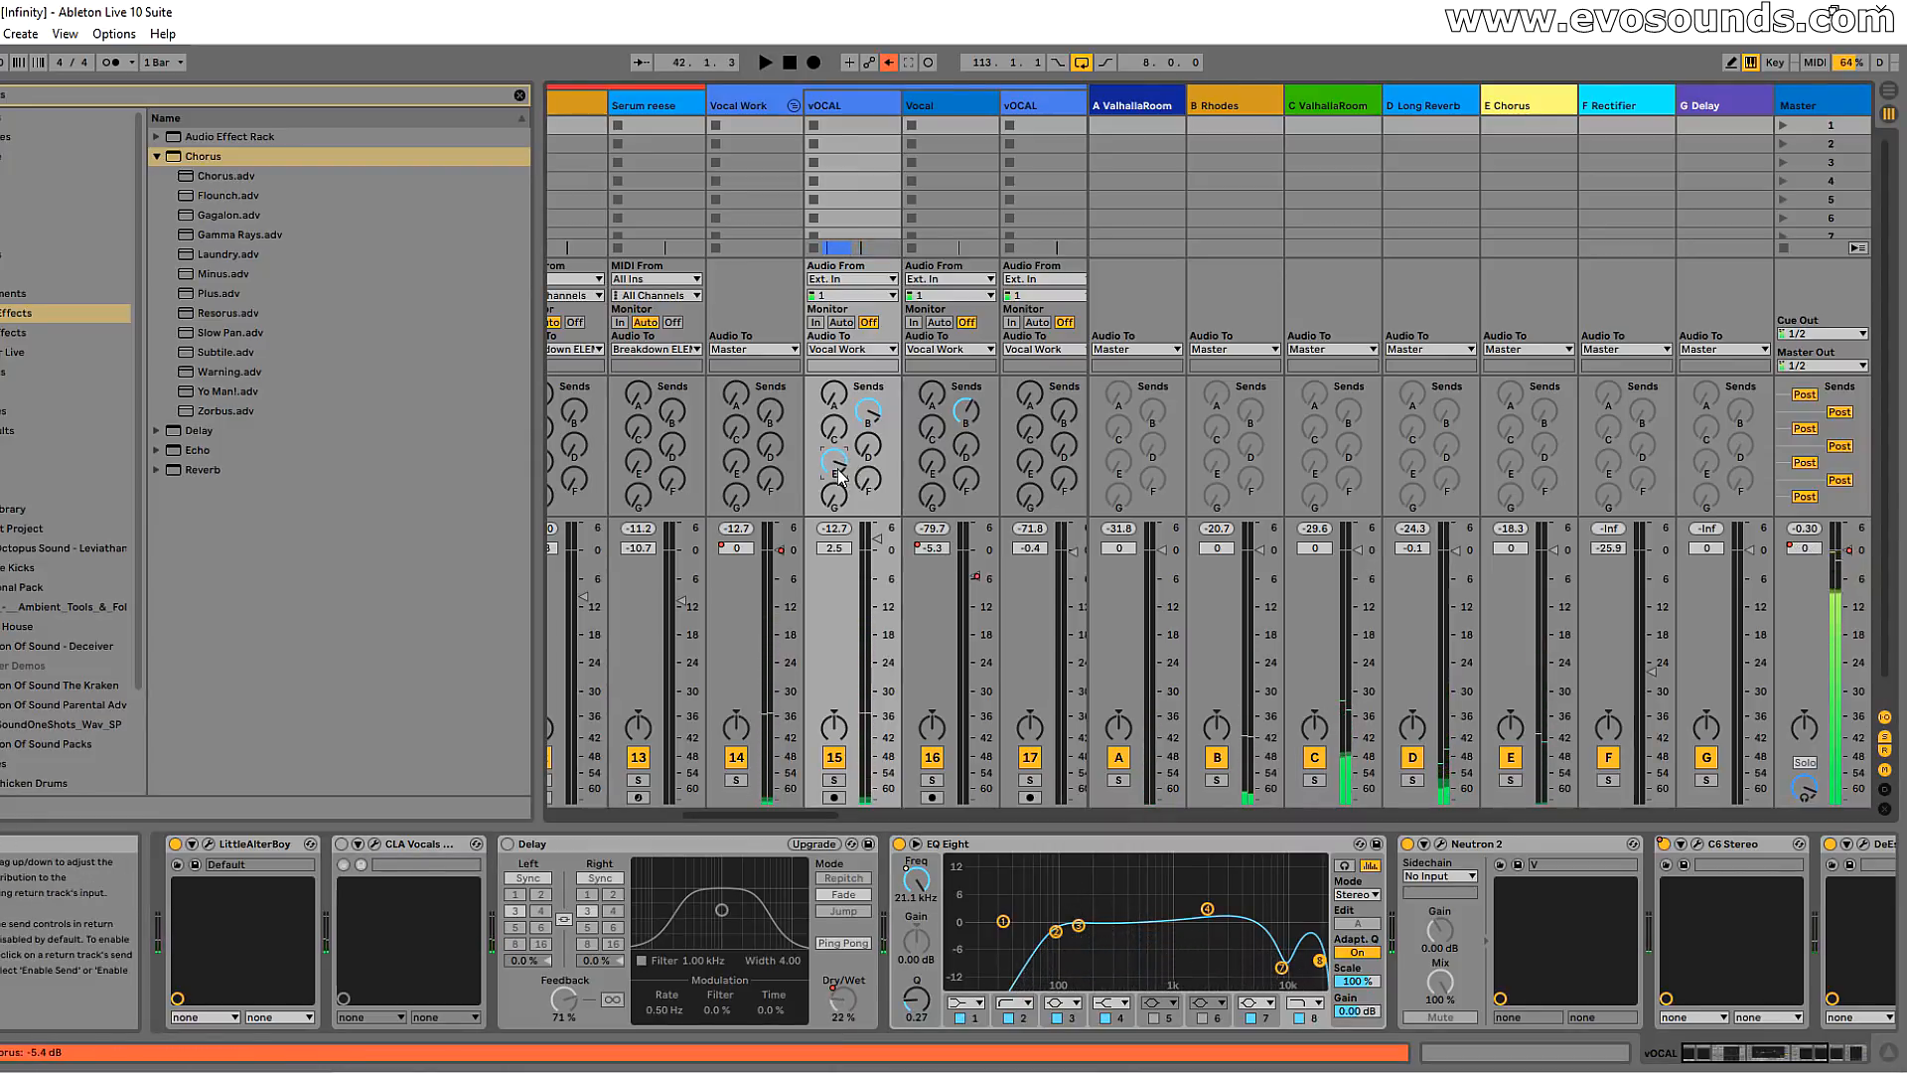
Step: Move the playback start to bar 25, solo the vOCAL track, and show the E Chorus return's device
{"action": "key", "text": "Tab"}
{"action": "left_click_drag", "start_coordinate": [1042, 125], "coordinate": [884, 84]}
{"action": "scroll", "coordinate": [975, 489], "scroll_direction": "up", "scroll_amount": 2}
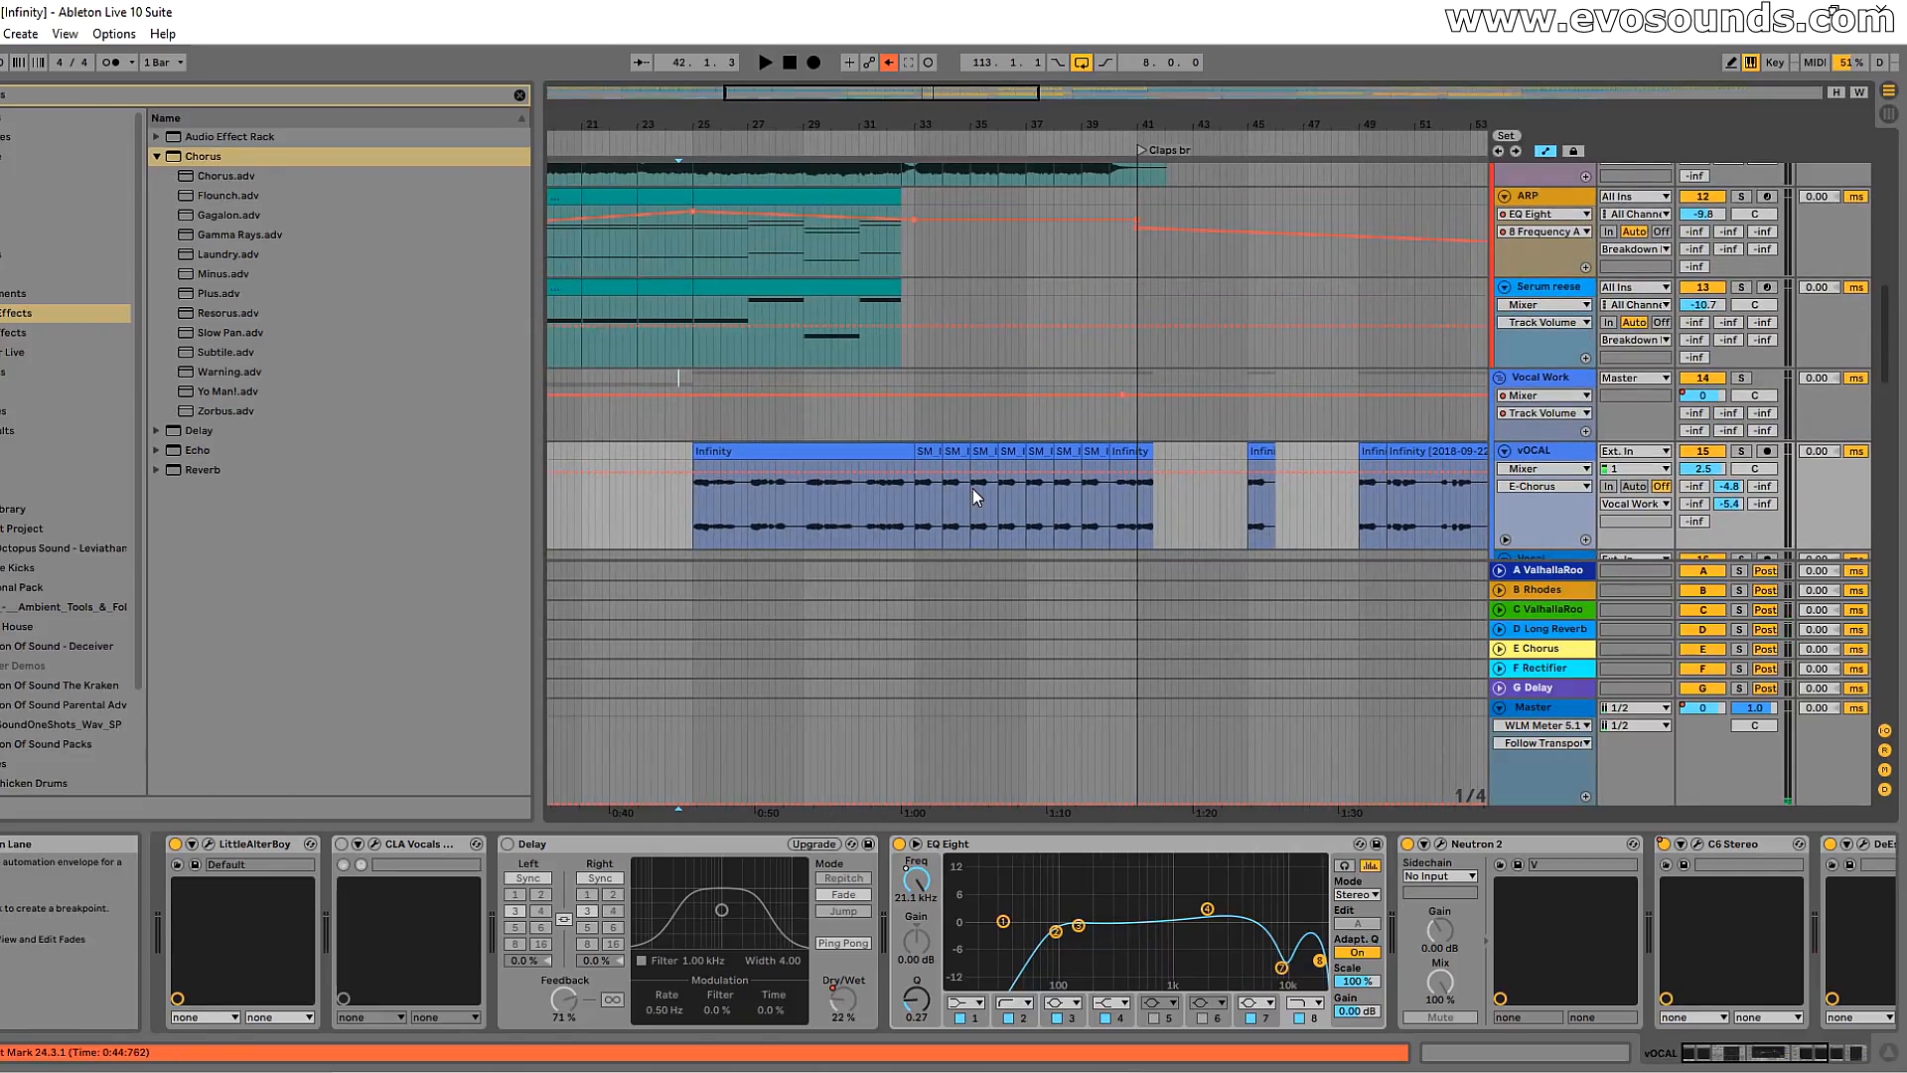
{"action": "left_click", "coordinate": [831, 468]}
{"action": "key", "text": "Tab"}
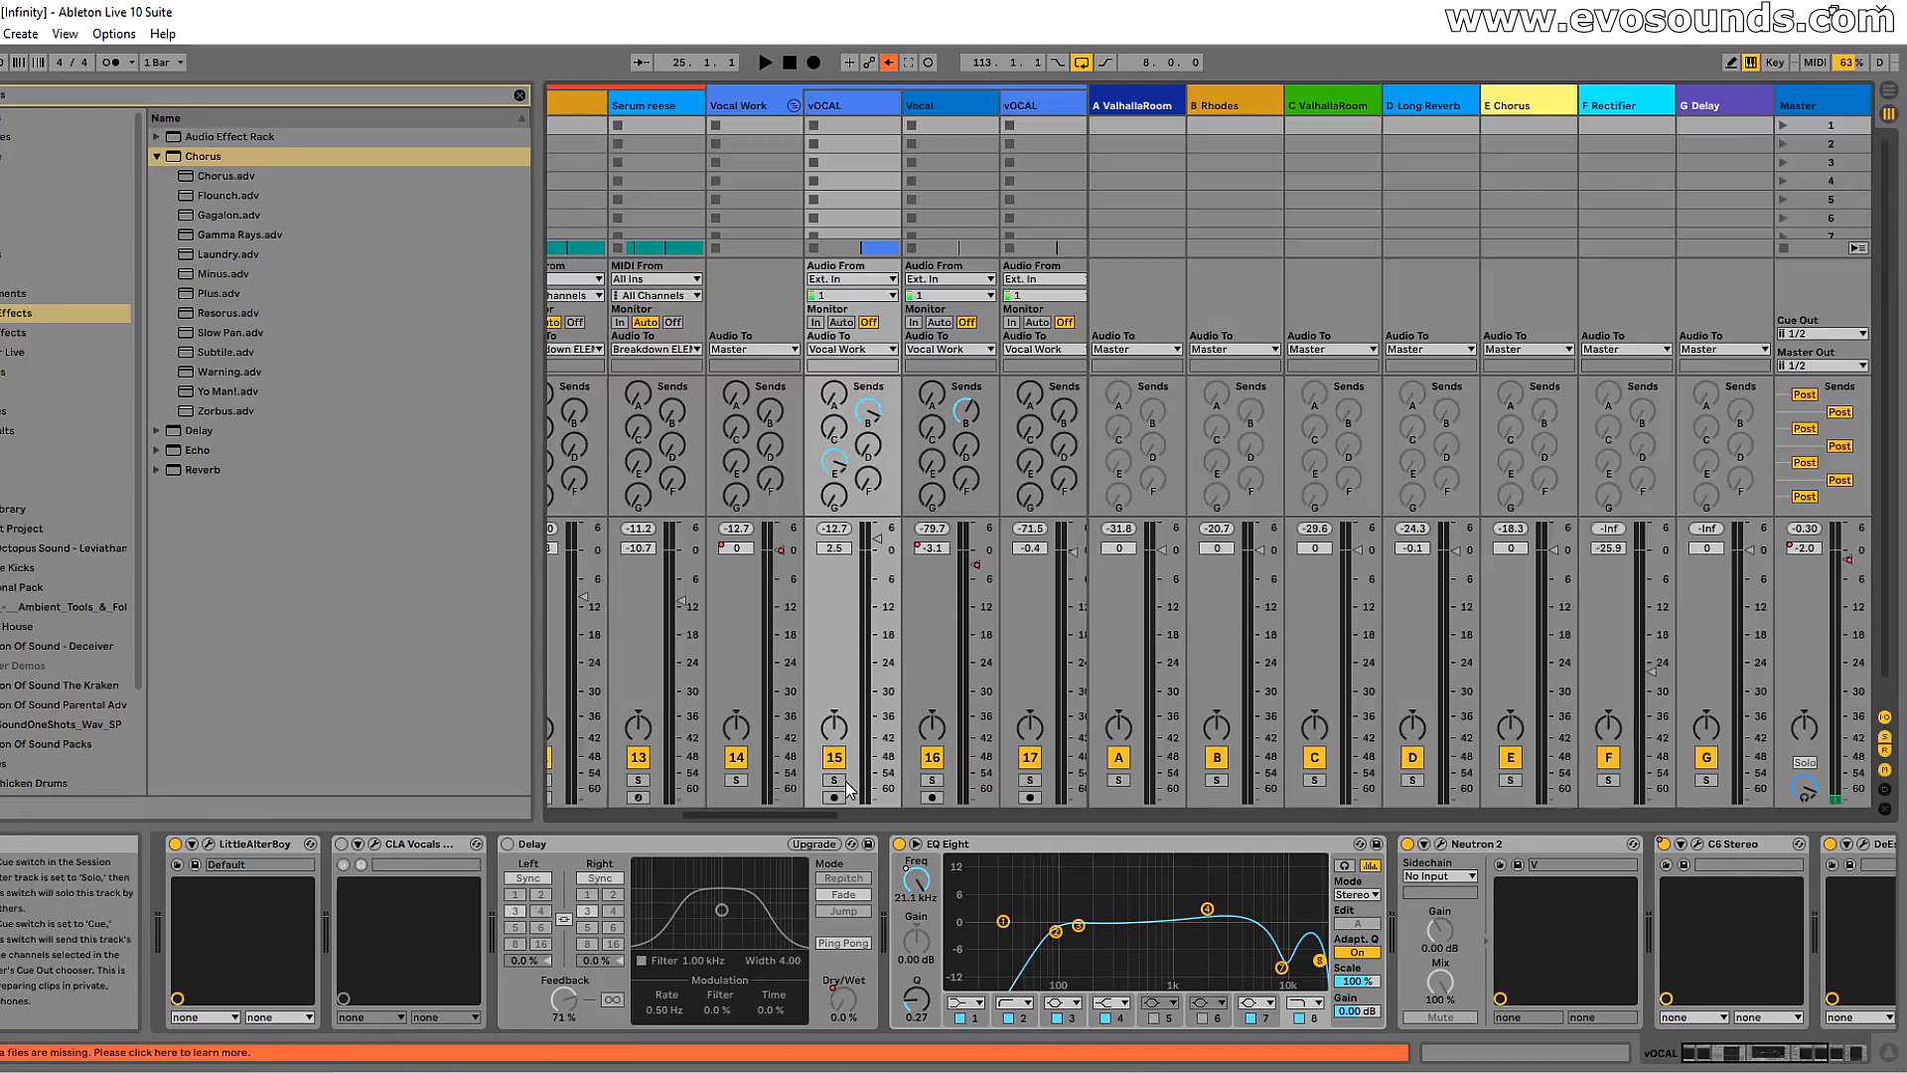
{"action": "left_click", "coordinate": [1526, 114]}
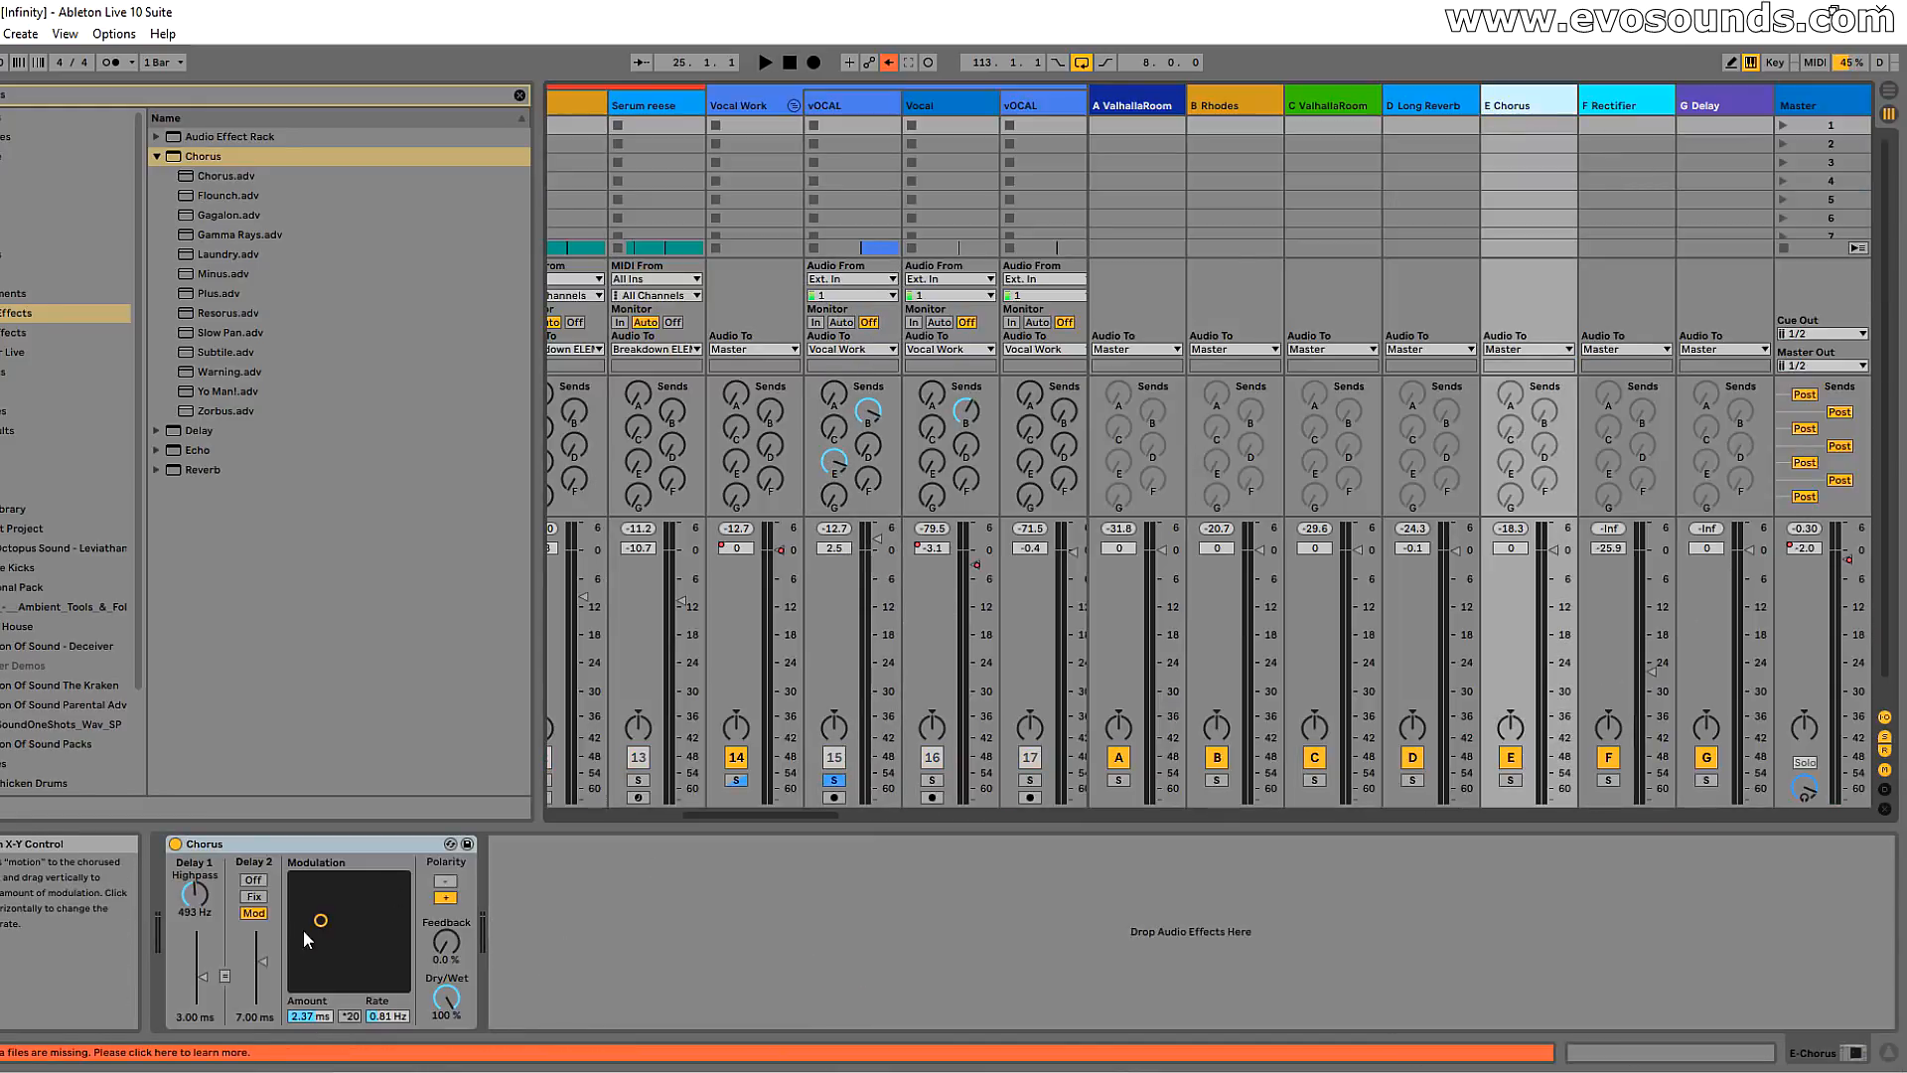
Step: Solo the E Chorus return and audition modulation settings, ending with Amount 0.97 ms and Rate 0.38 Hz
{"action": "key", "text": "space"}
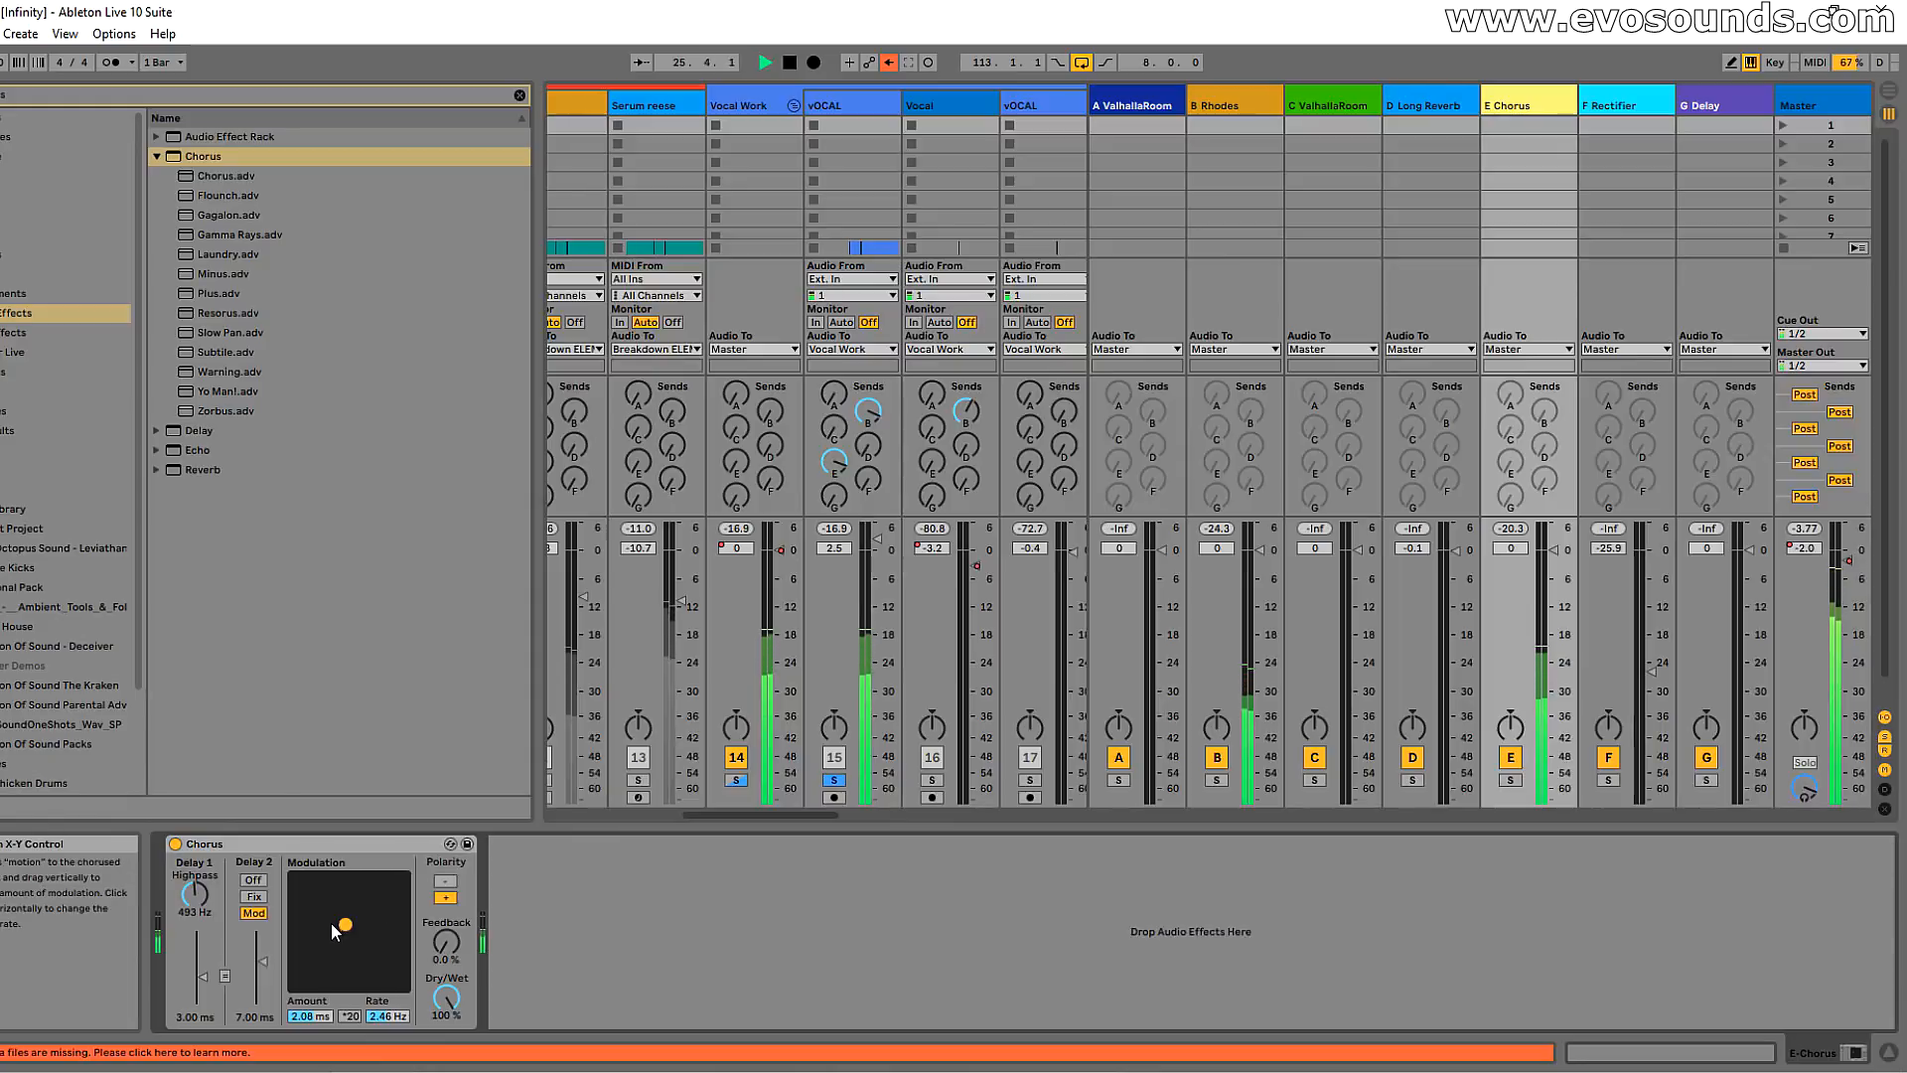
{"action": "left_click", "coordinate": [1510, 780]}
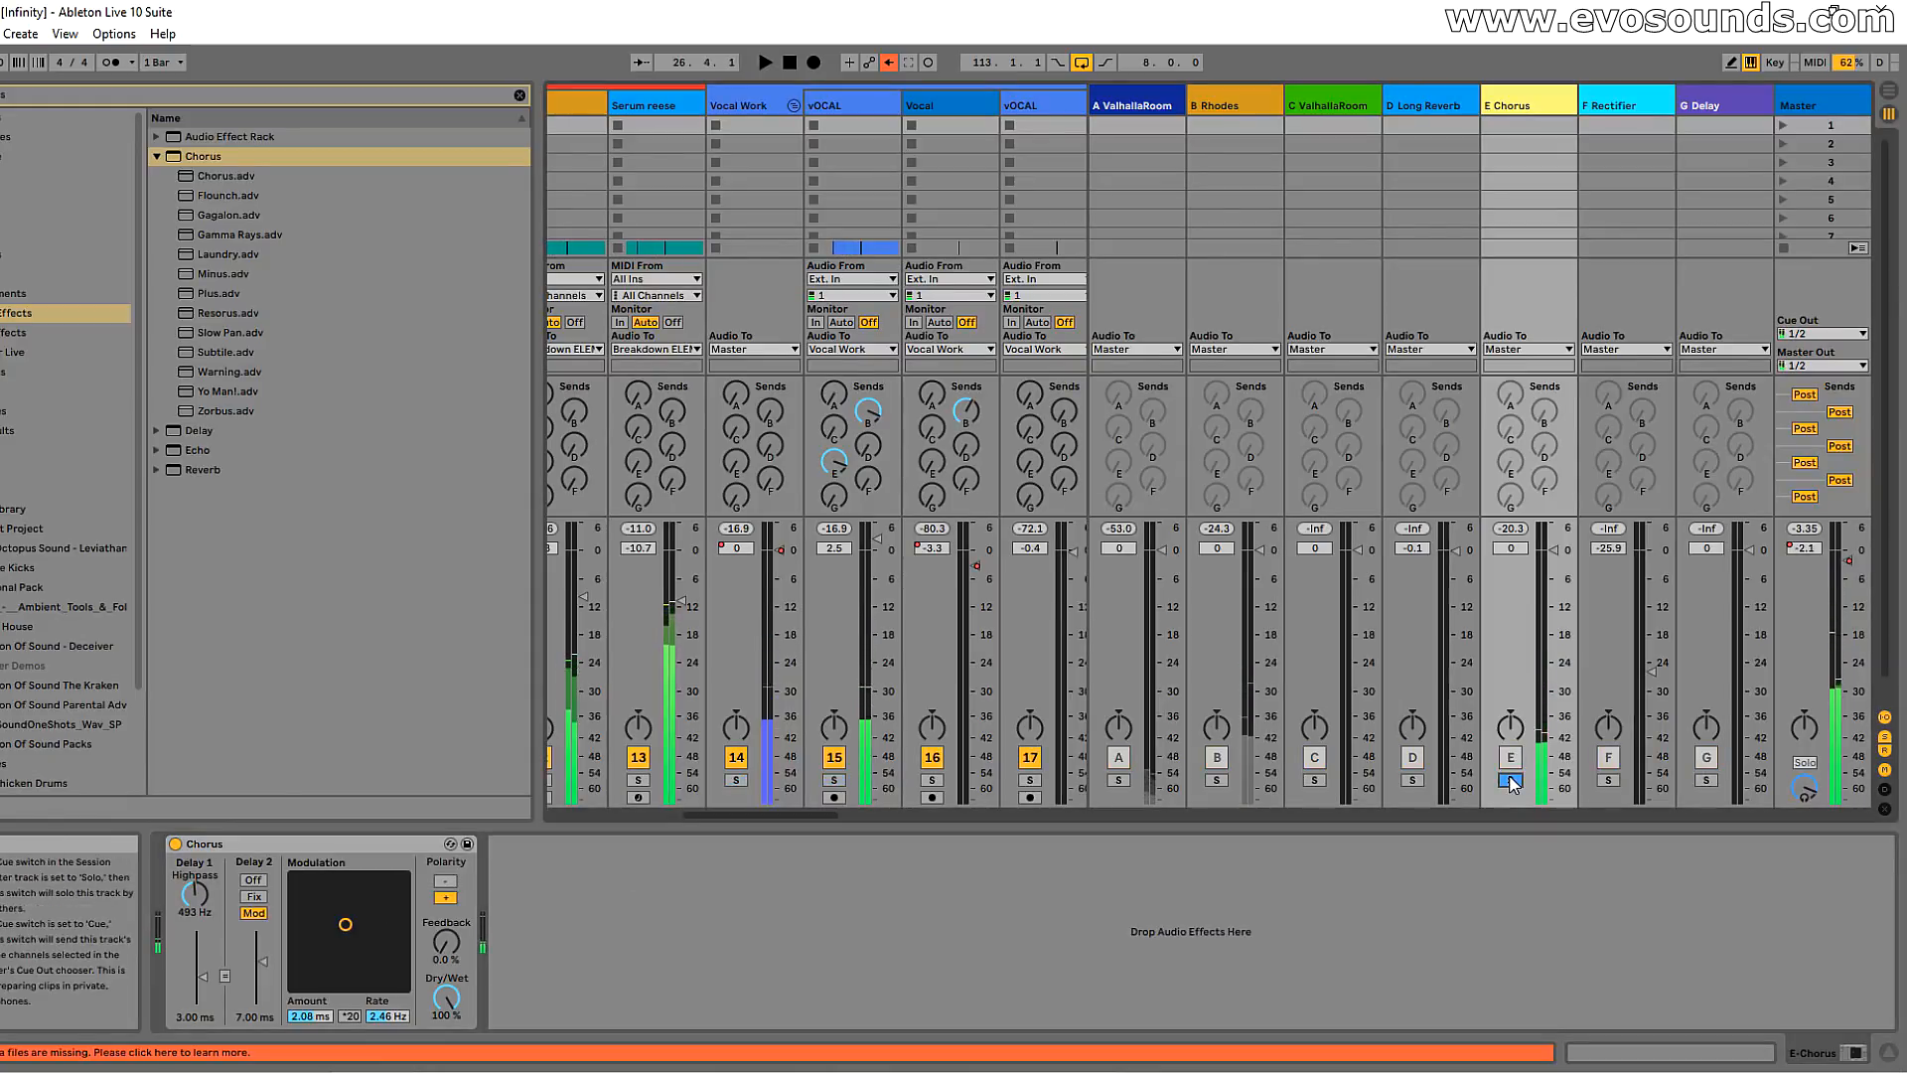
{"action": "left_click_drag", "start_coordinate": [346, 925], "coordinate": [353, 917]}
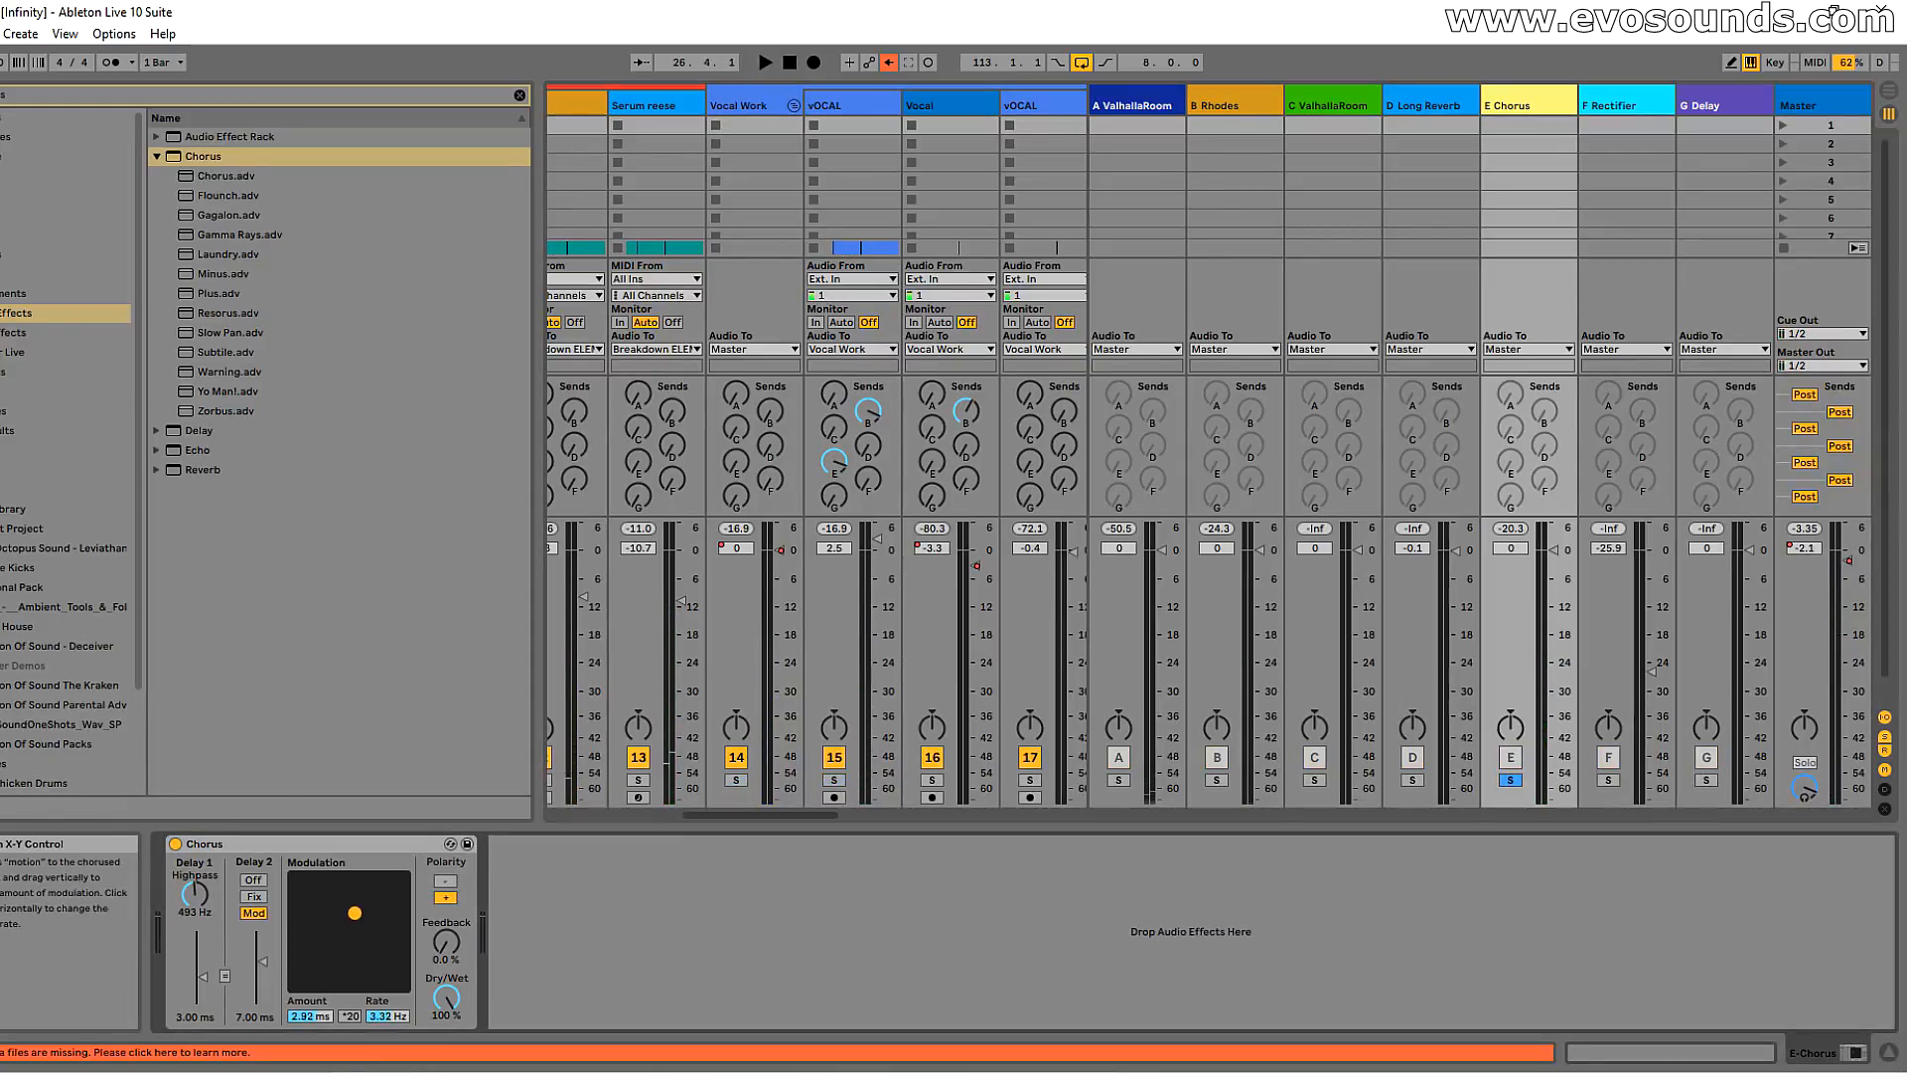
{"action": "key", "text": "space"}
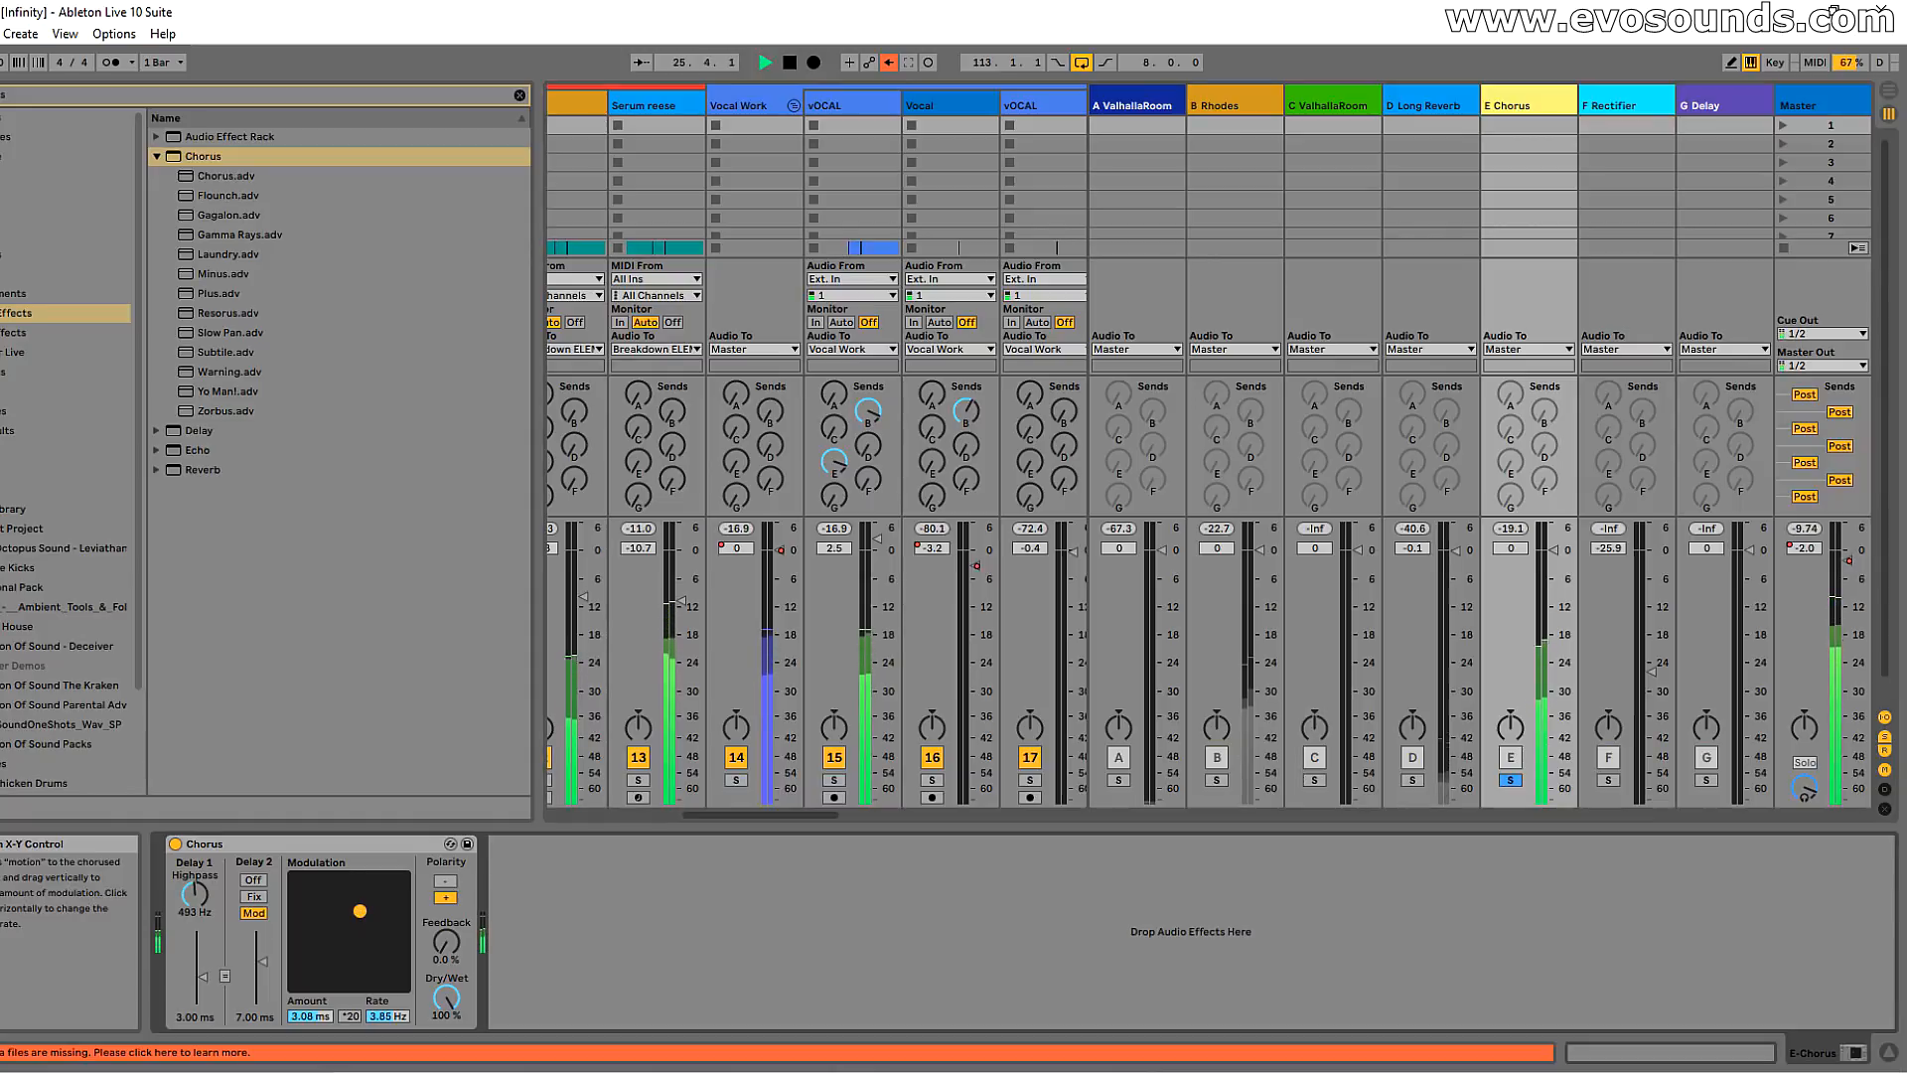
{"action": "key", "text": "space"}
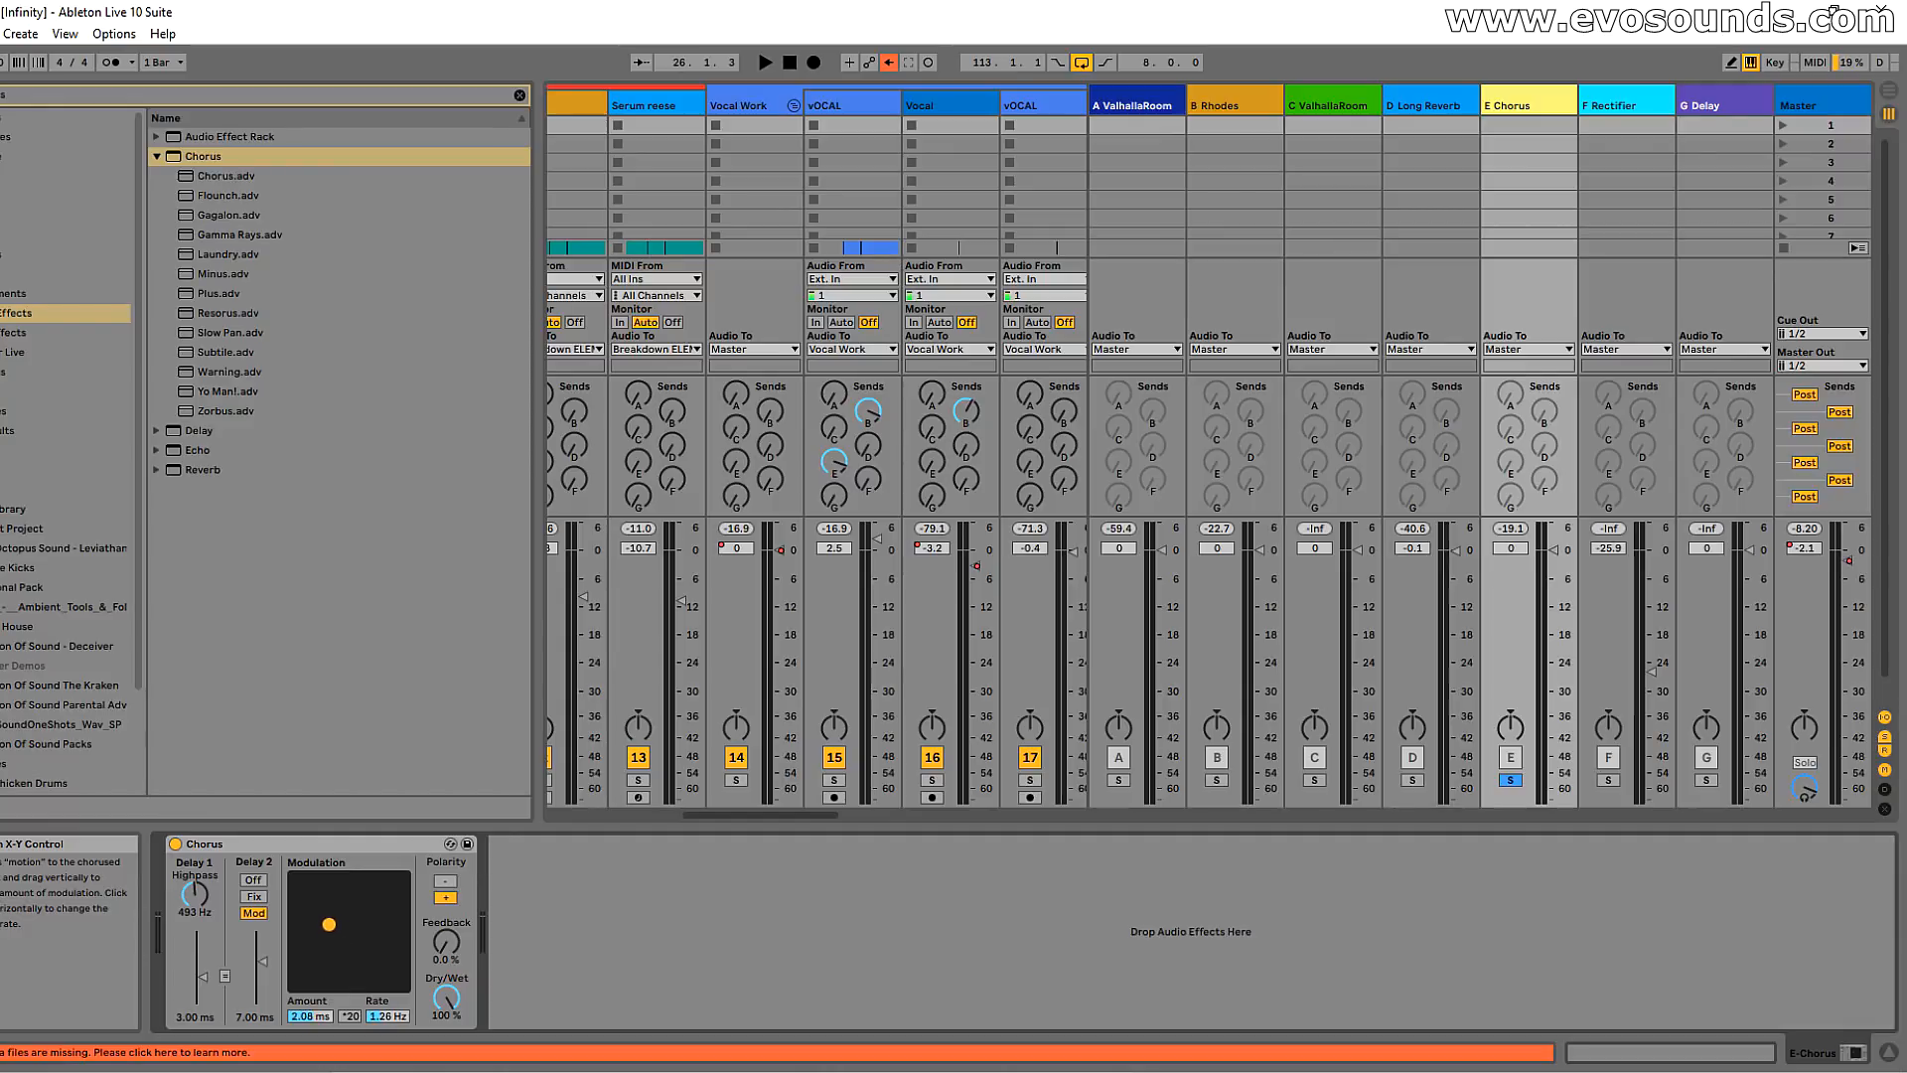
{"action": "key", "text": "space"}
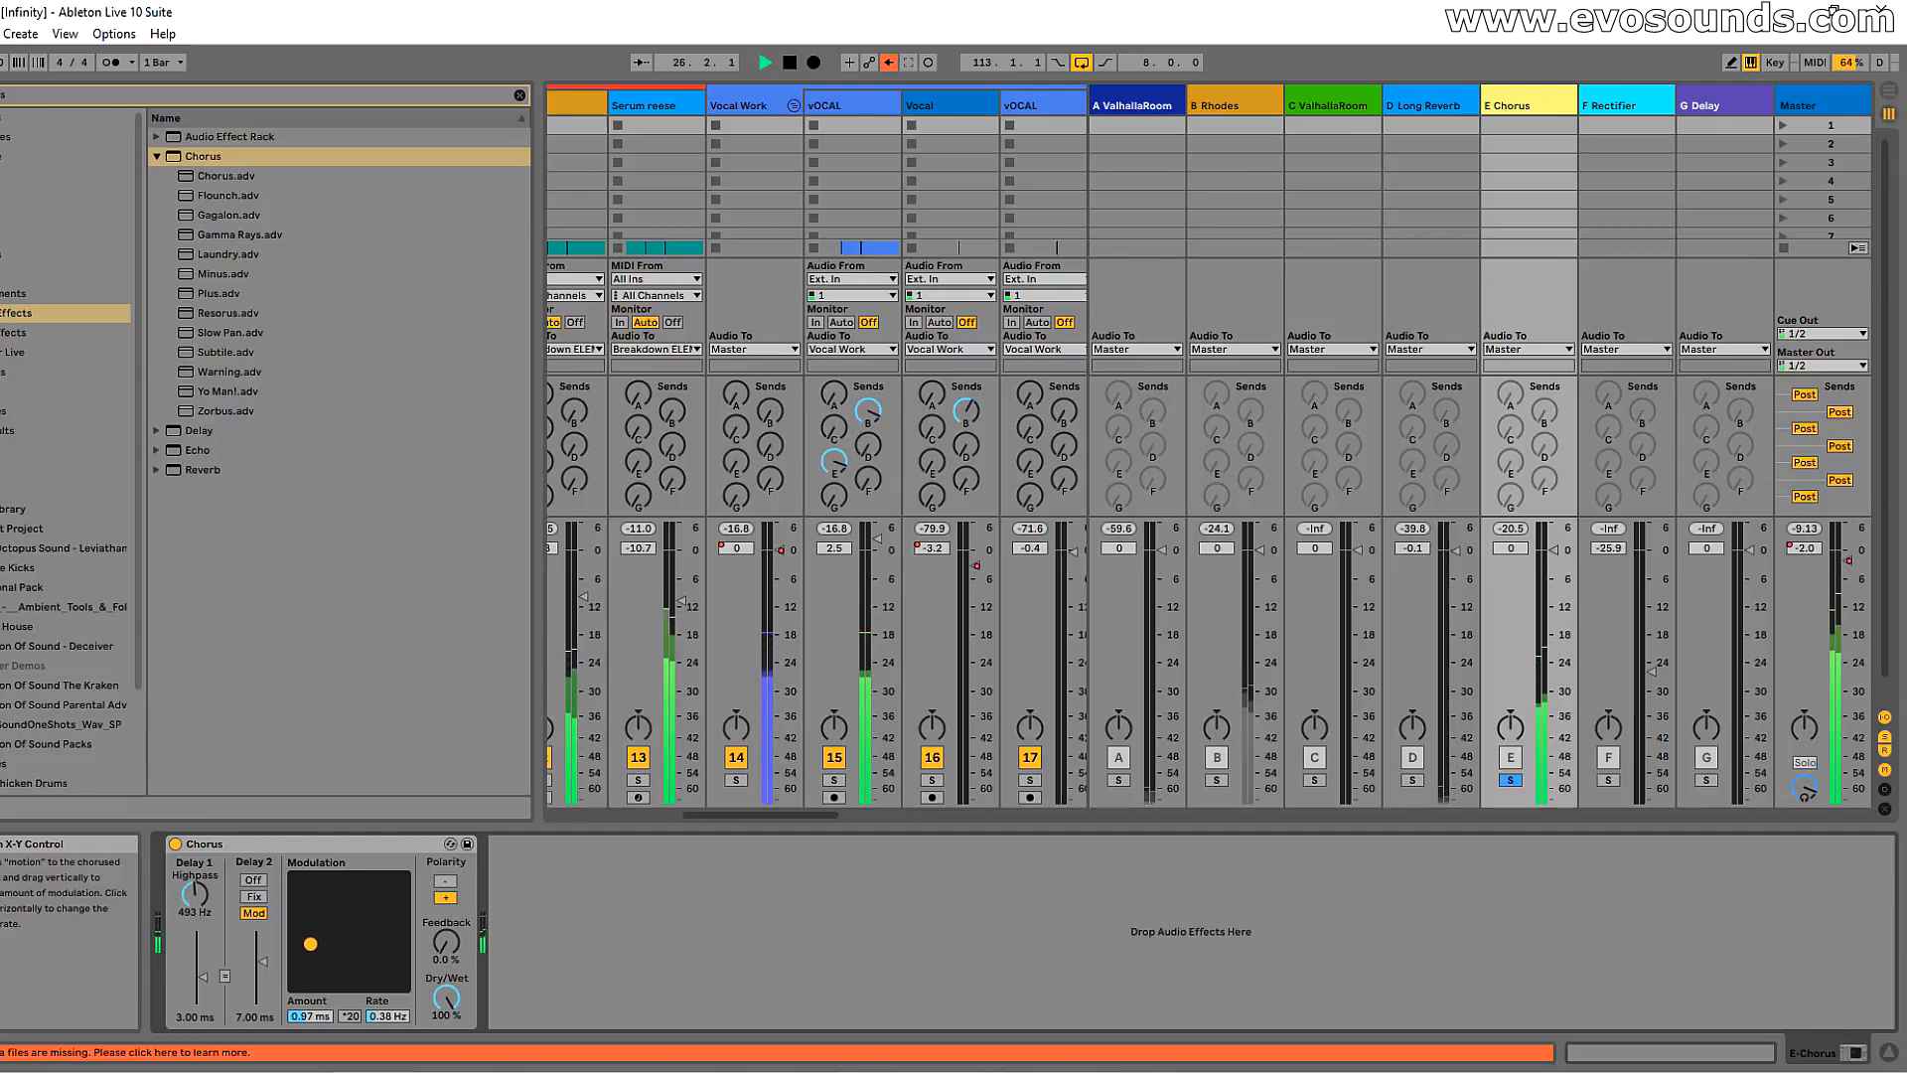
Step: Play the vOCAL track soloed with the slower chorus, then unsolo it for the full mix and stop playback
{"action": "left_click", "coordinate": [834, 780]}
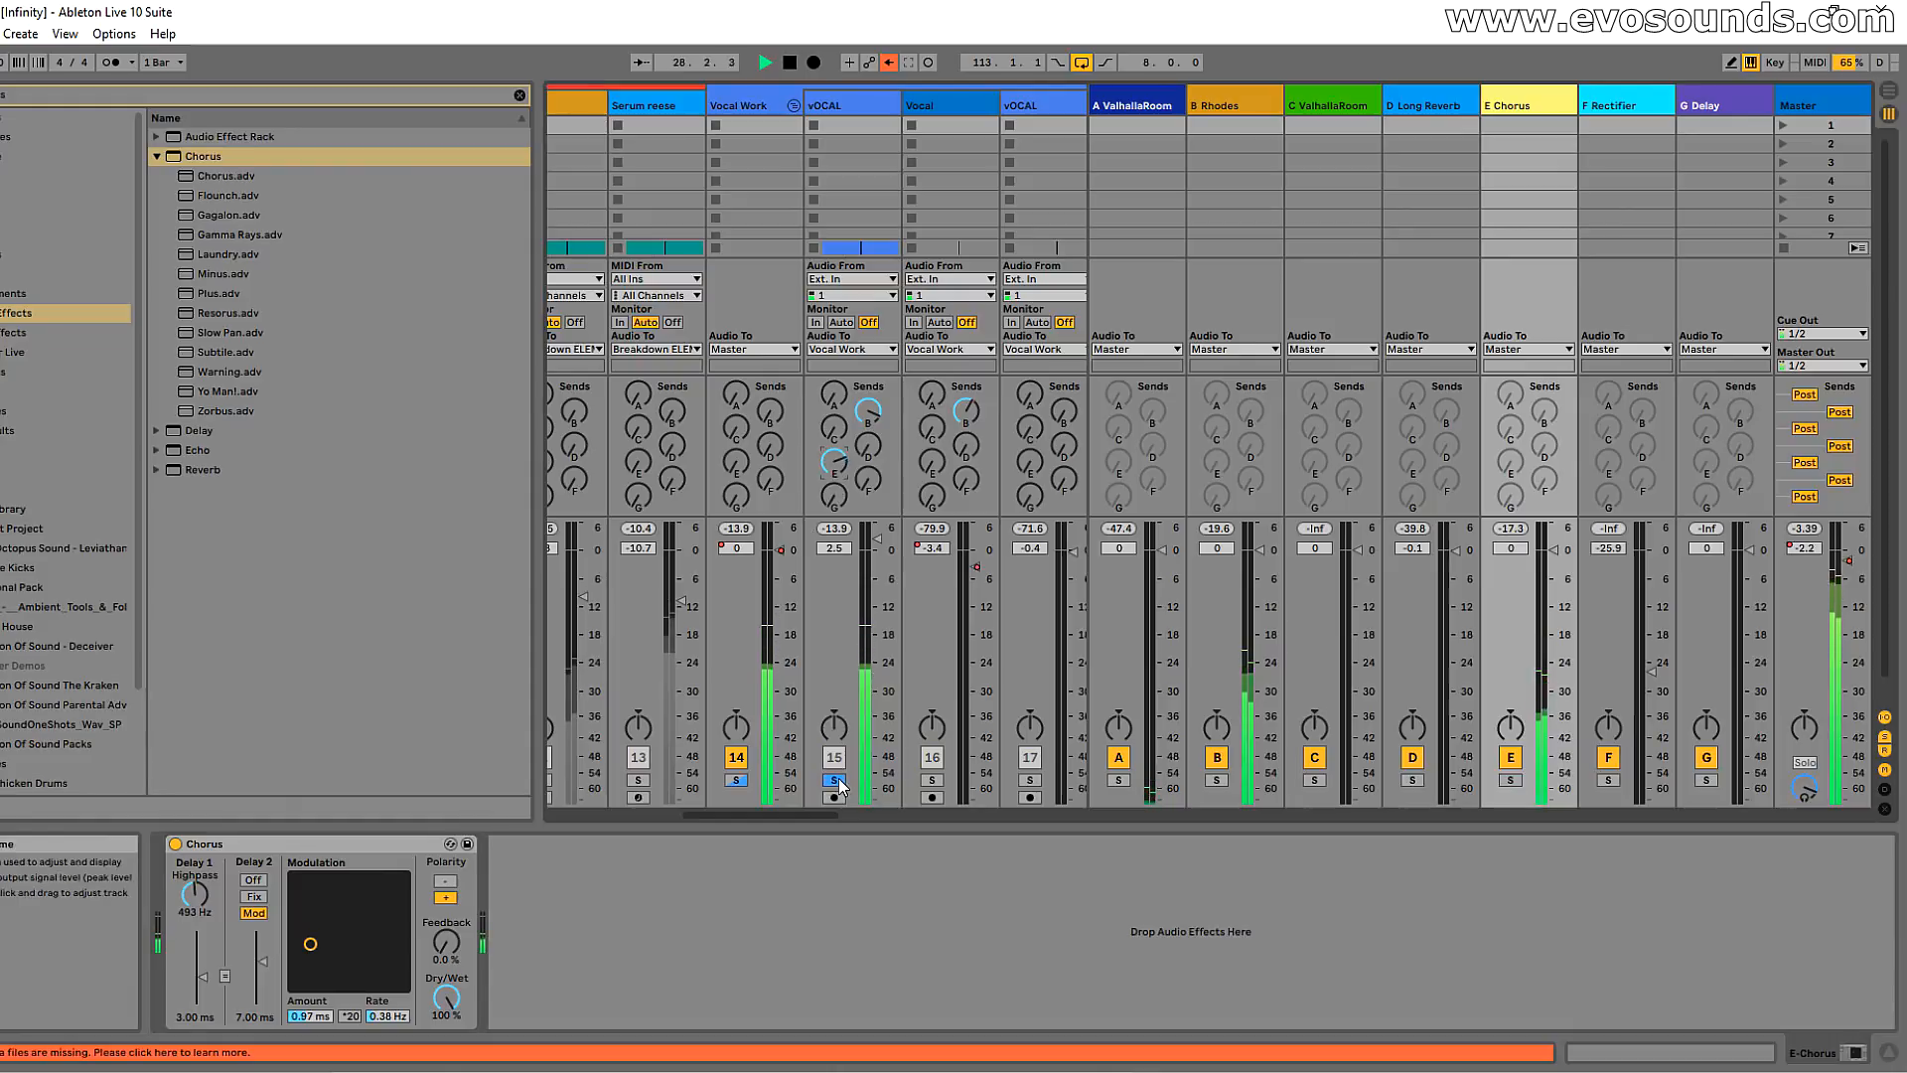
{"action": "left_click", "coordinate": [835, 781]}
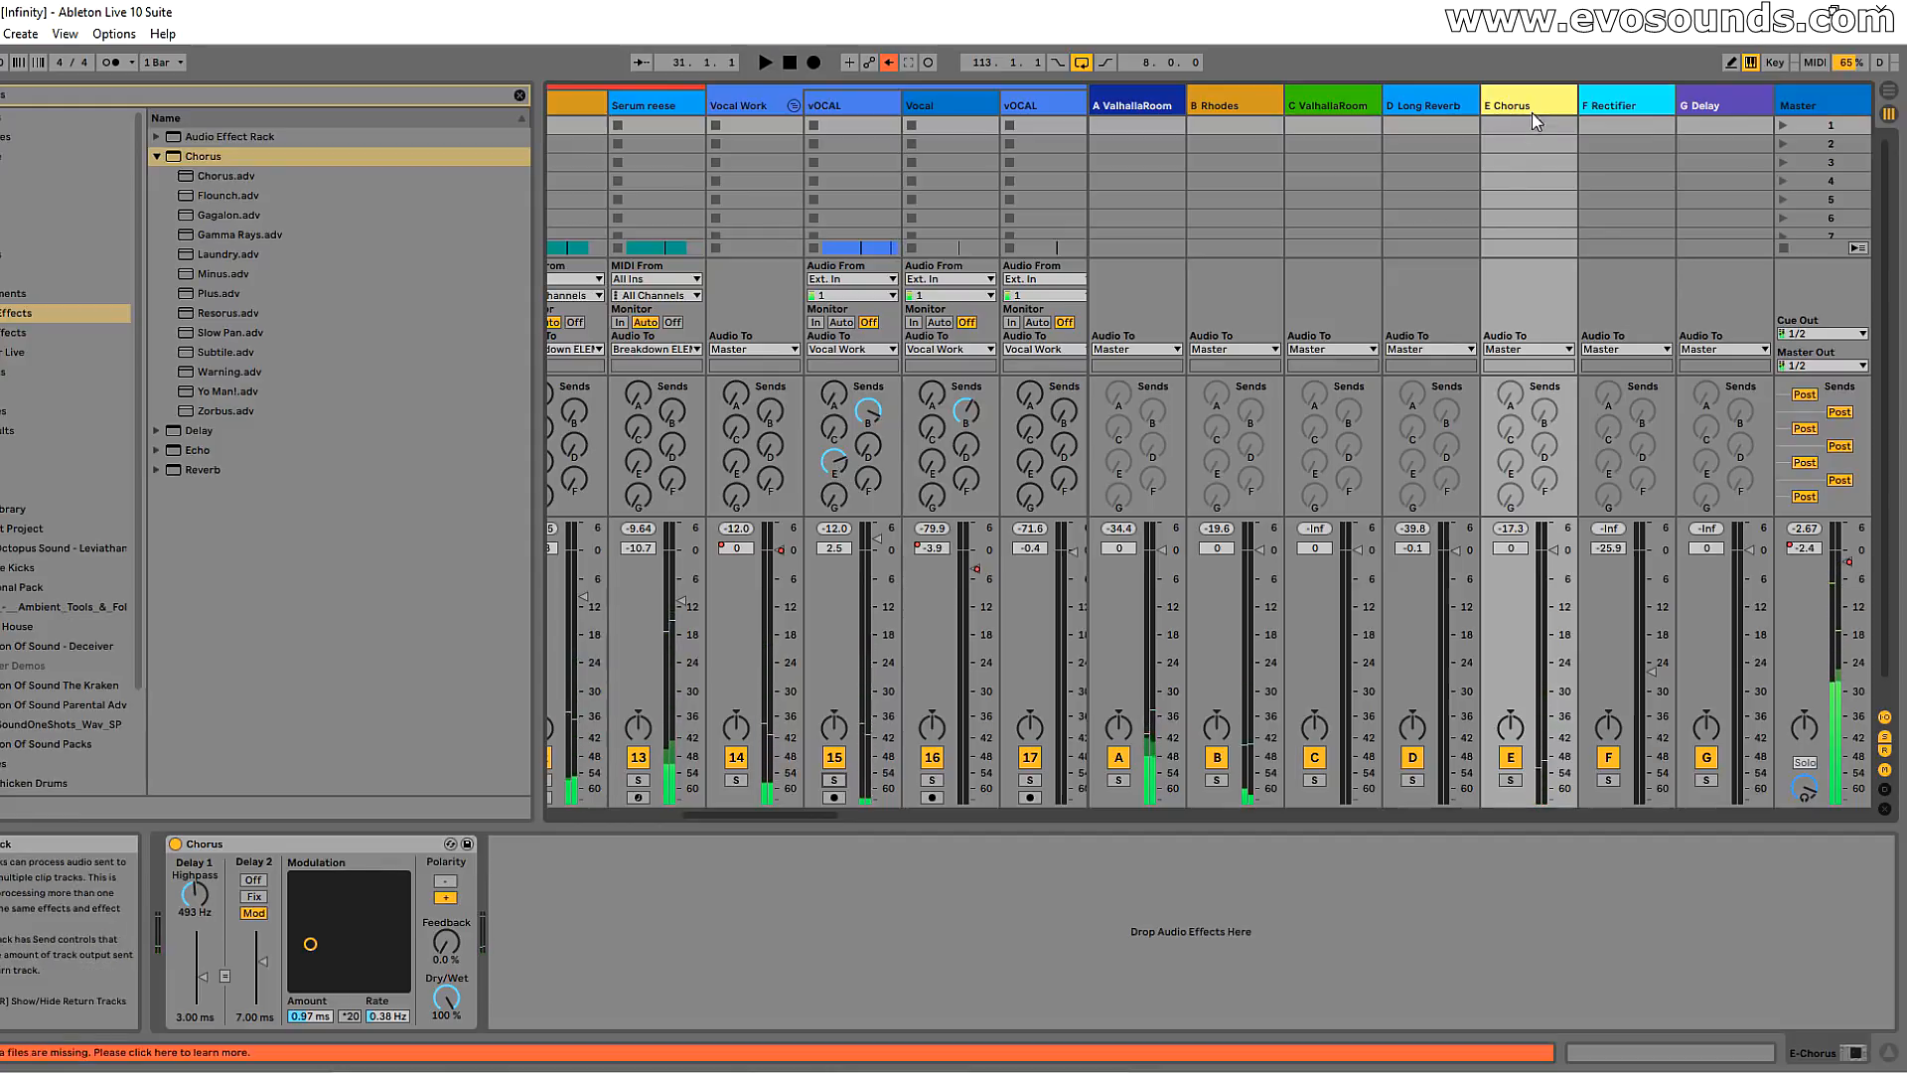
Step: Copy the return's Chorus onto the vOCAL track between LittleAlterBoy and CLA Vocals, and set its Dry/Wet to 48%
{"action": "left_click", "coordinate": [857, 121]}
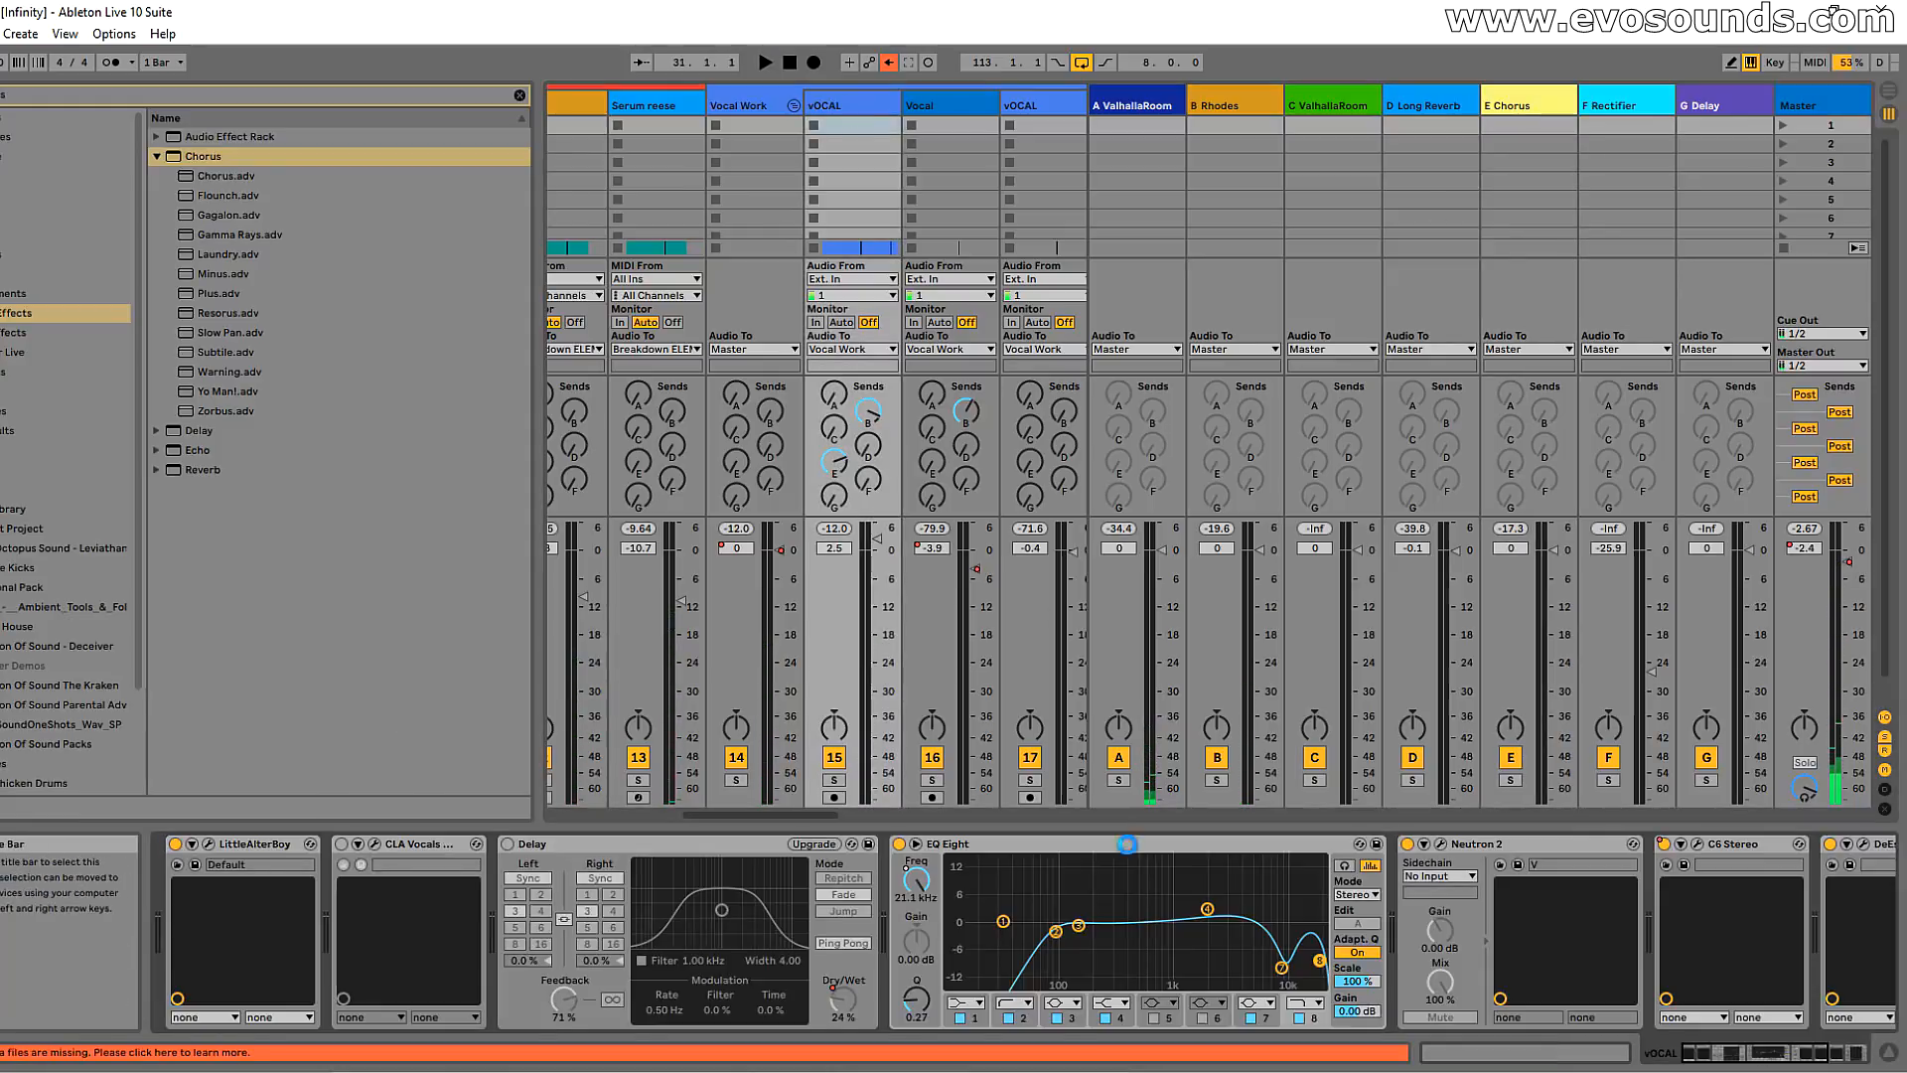
{"action": "scroll", "coordinate": [707, 900], "scroll_direction": "down", "scroll_amount": 3}
{"action": "scroll", "coordinate": [165, 934], "scroll_direction": "up", "scroll_amount": 5}
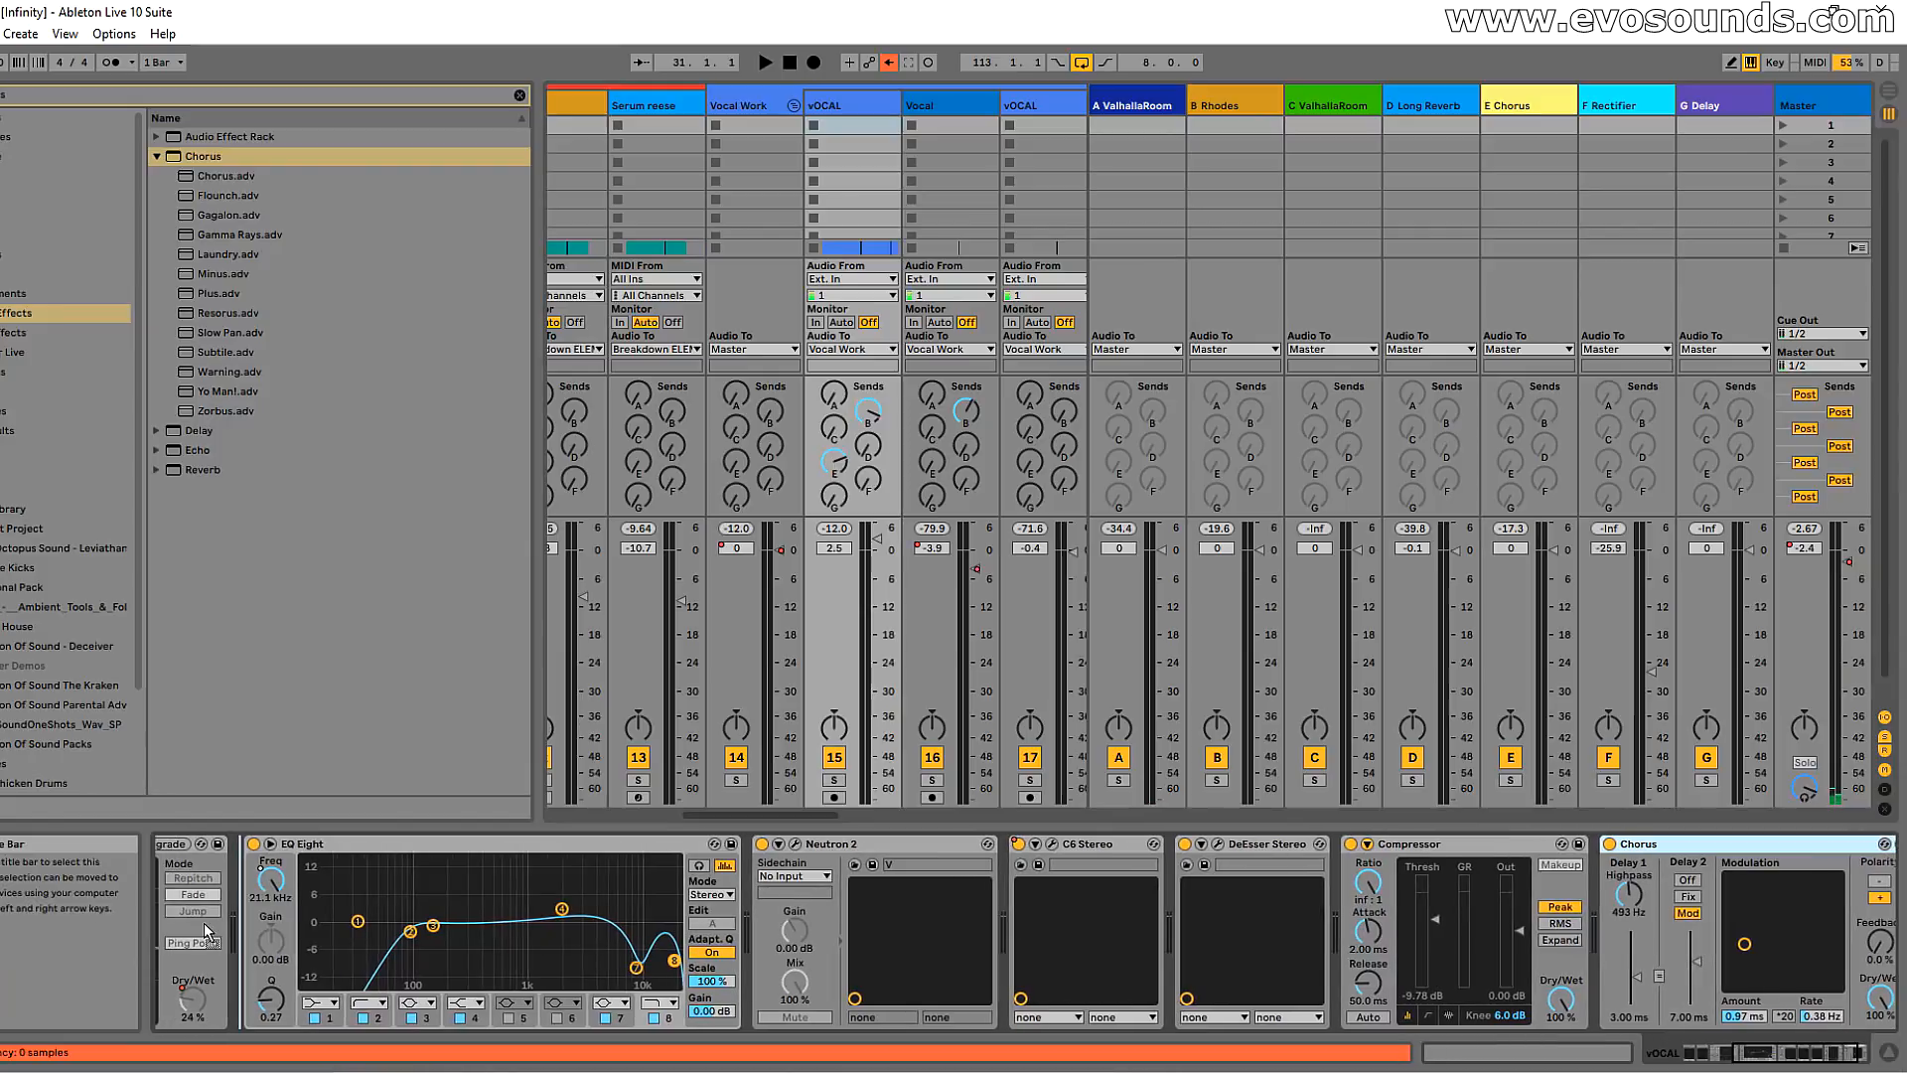
{"action": "scroll", "coordinate": [164, 930], "scroll_direction": "up", "scroll_amount": 3}
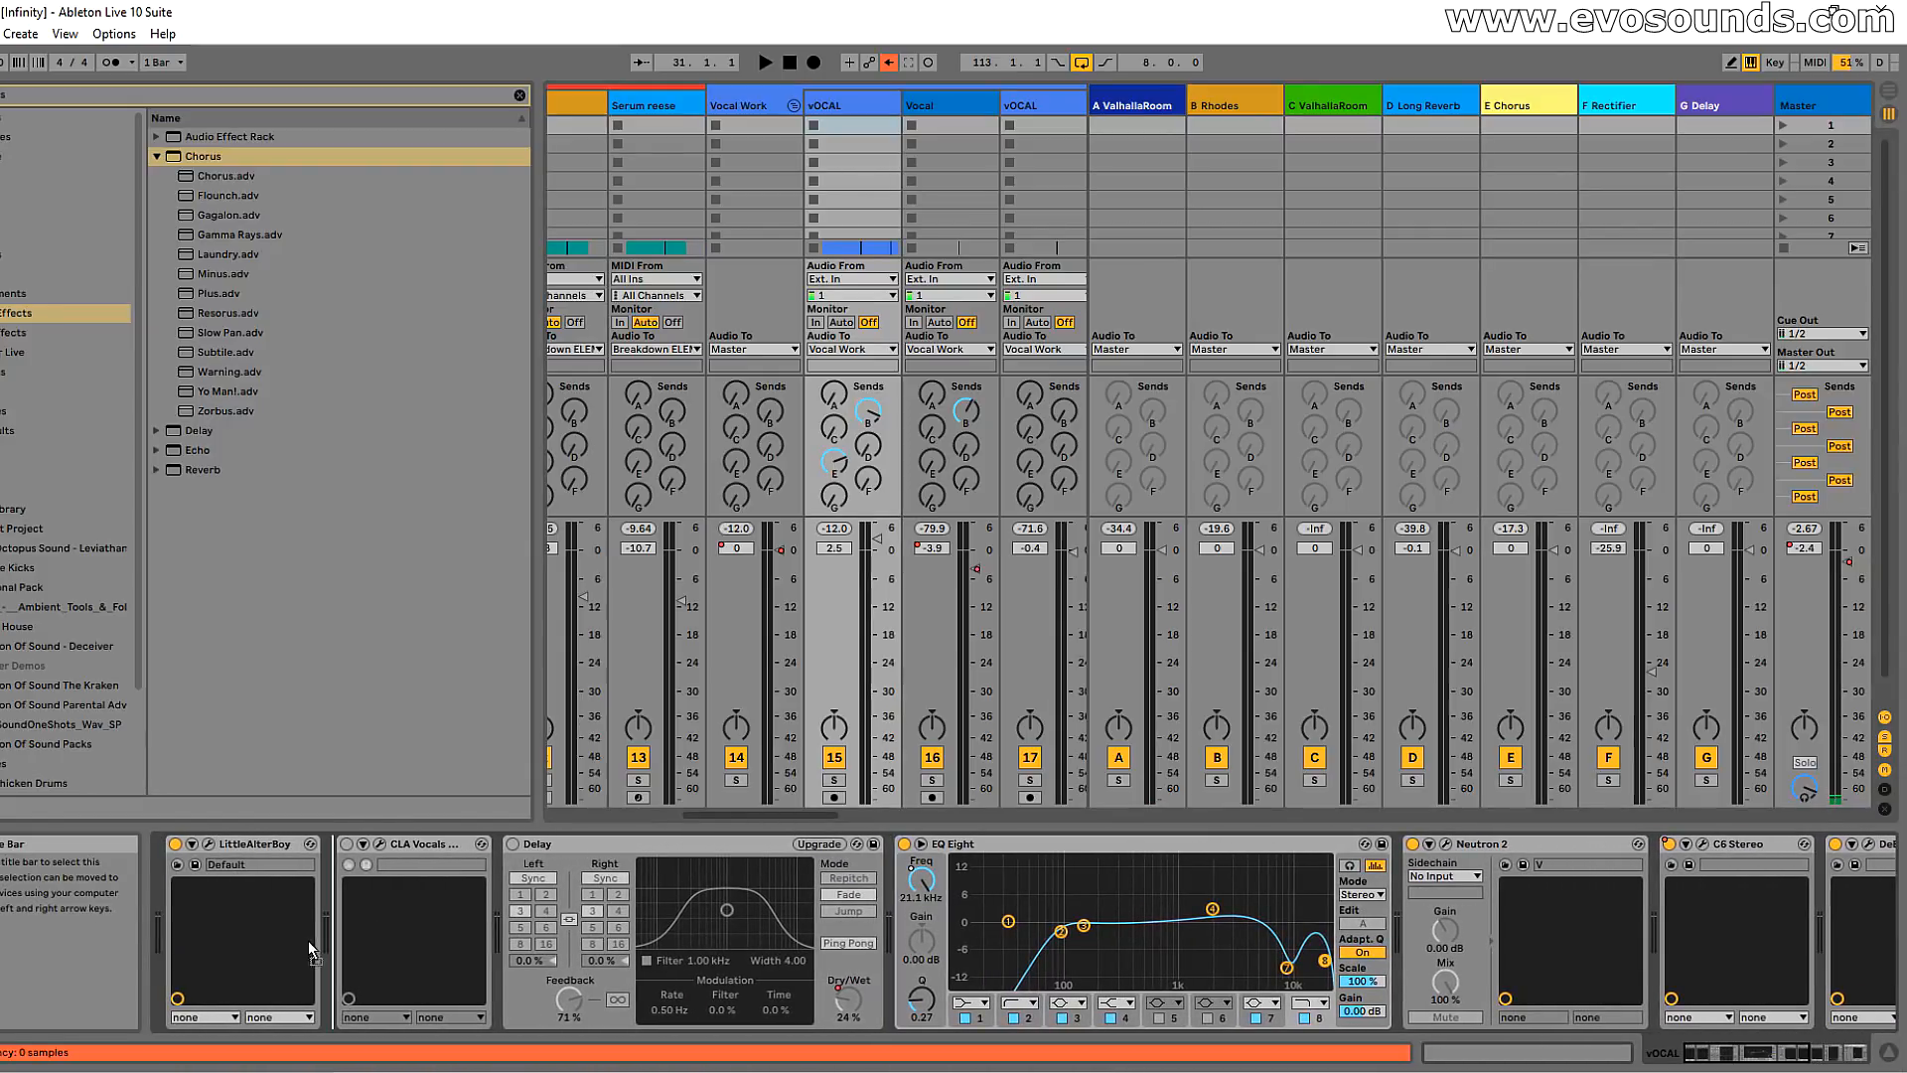
{"action": "left_click_drag", "start_coordinate": [443, 945], "coordinate": [443, 944]}
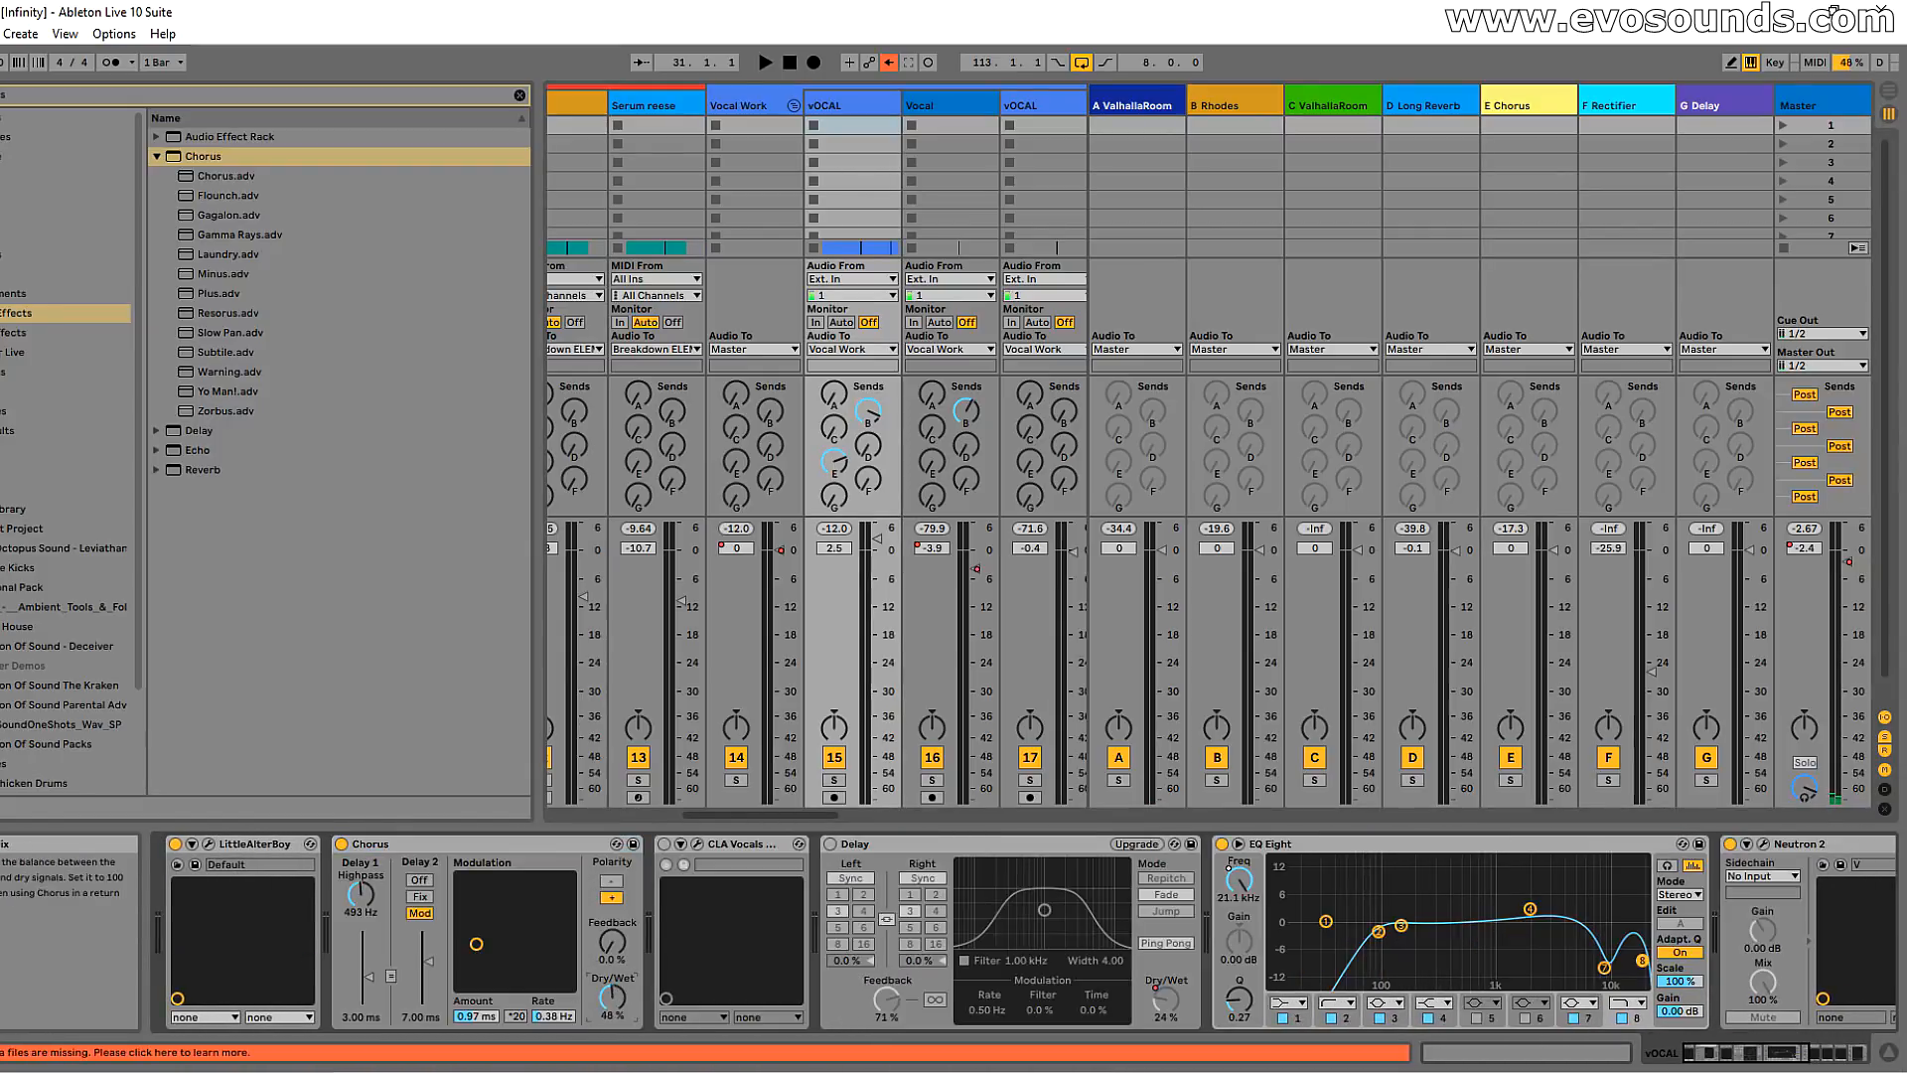
Step: Solo and play the vOCAL track, comparing its inserted Chorus bypassed and enabled
{"action": "left_click", "coordinate": [836, 779]}
{"action": "key", "text": "space"}
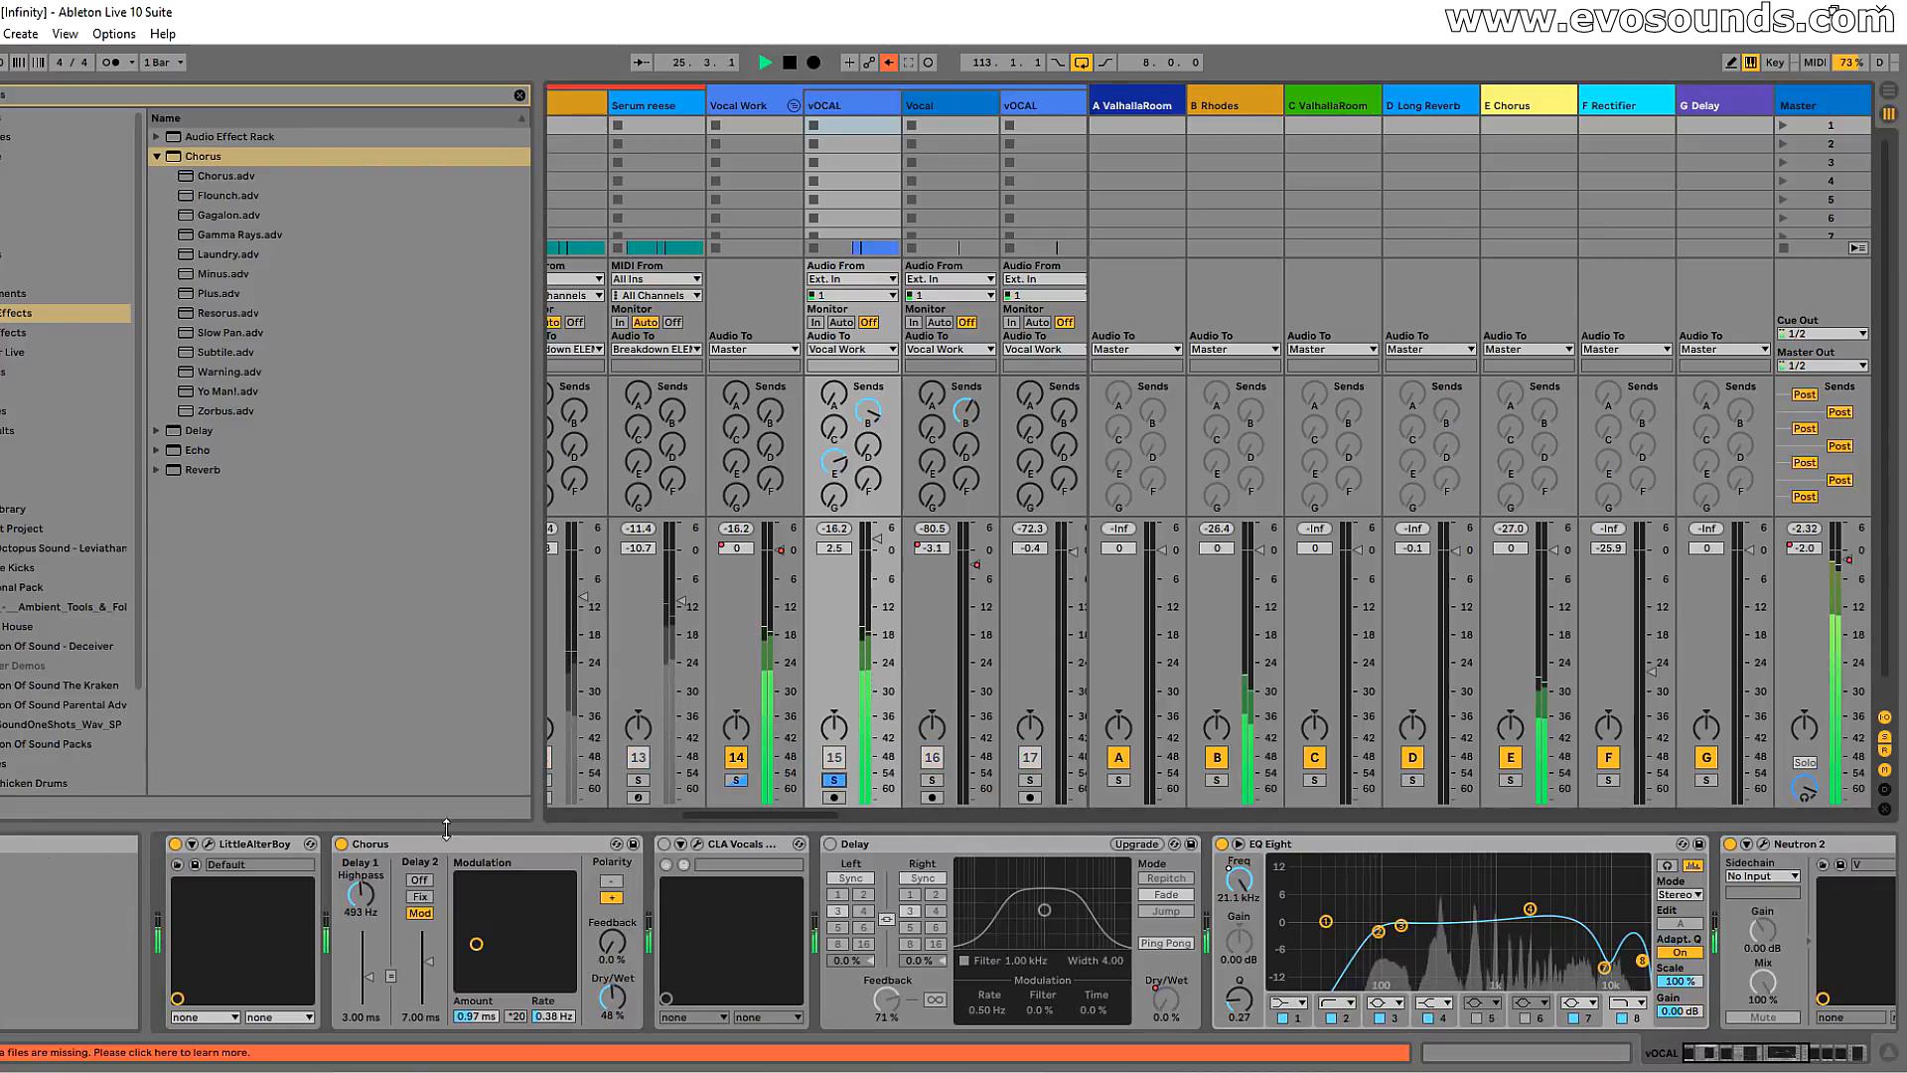
{"action": "left_click", "coordinate": [343, 845]}
{"action": "left_click", "coordinate": [342, 846]}
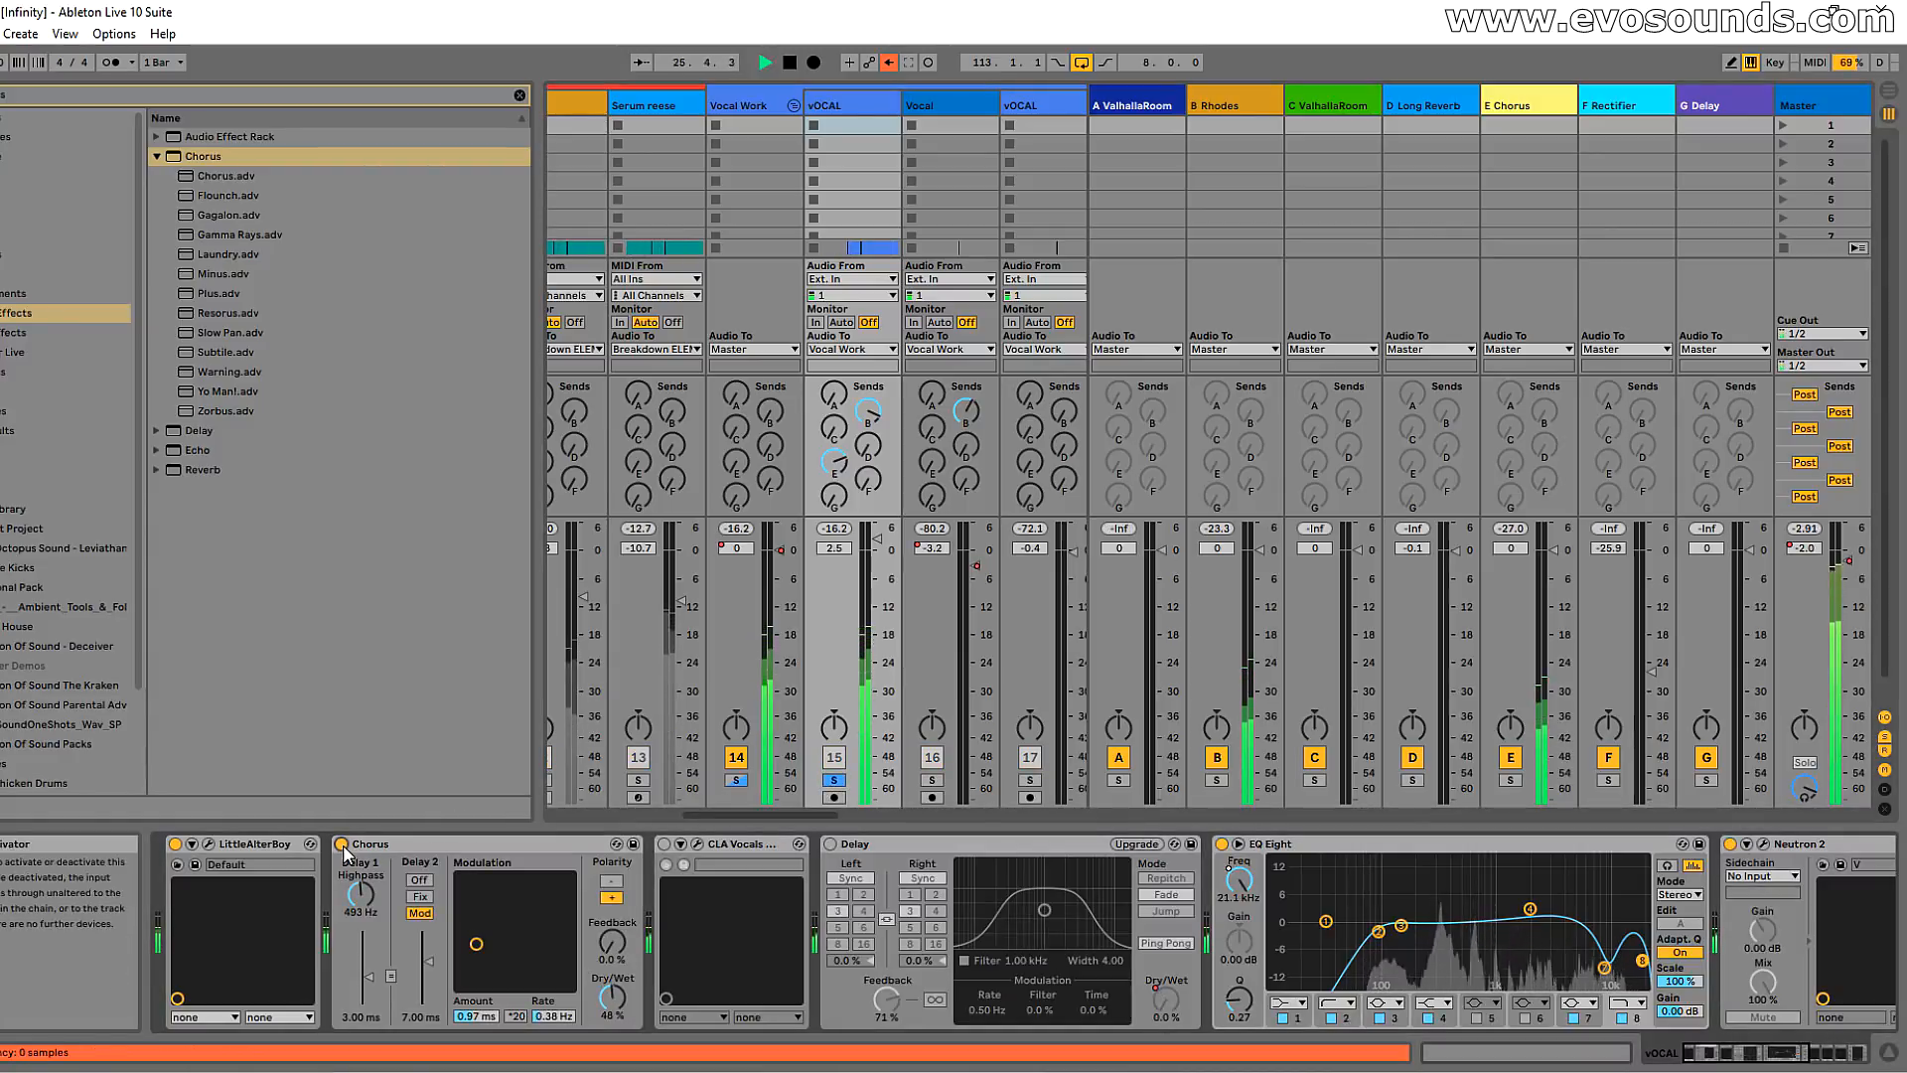
Step: Raise the vOCAL track's Chorus Dry/Wet to 100% and stop playback
{"action": "left_click_drag", "start_coordinate": [604, 996], "coordinate": [604, 919]}
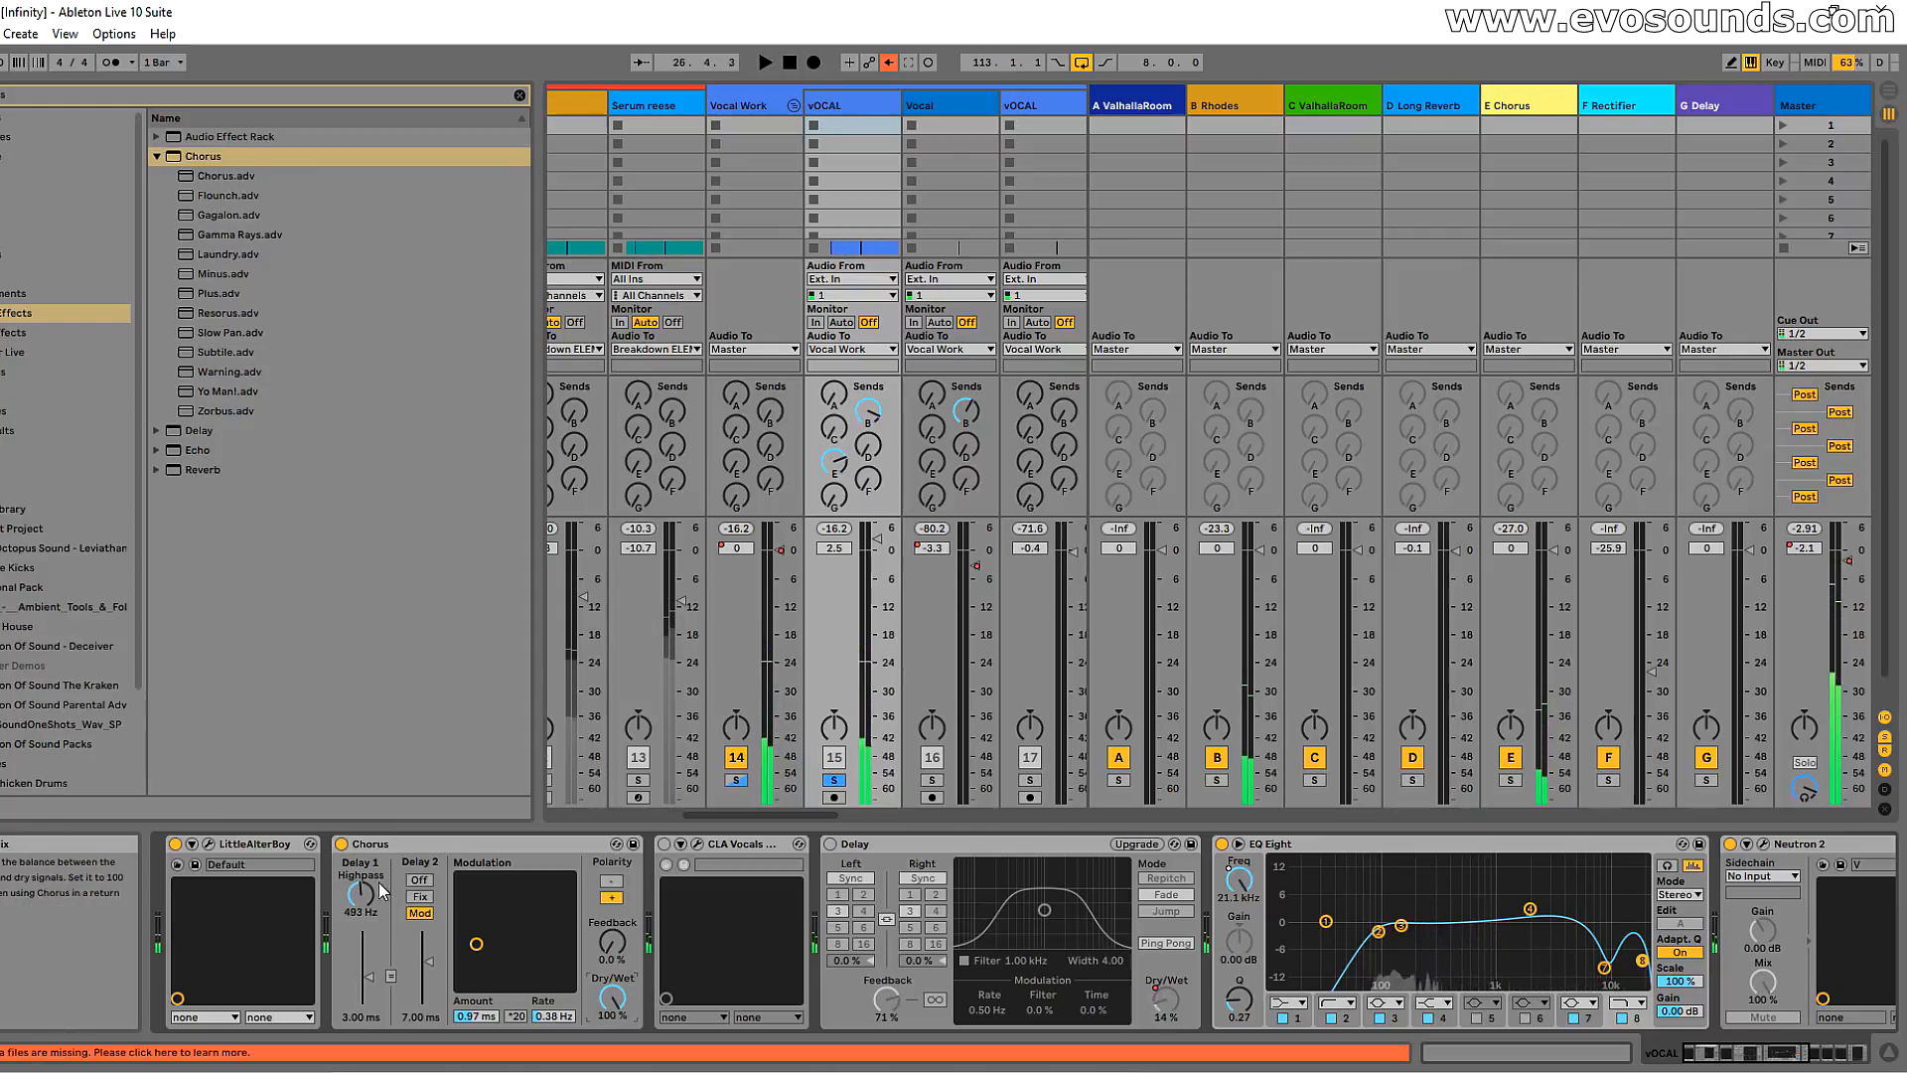
{"action": "key", "text": "space"}
{"action": "left_click", "coordinate": [343, 845]}
{"action": "left_click", "coordinate": [385, 850]}
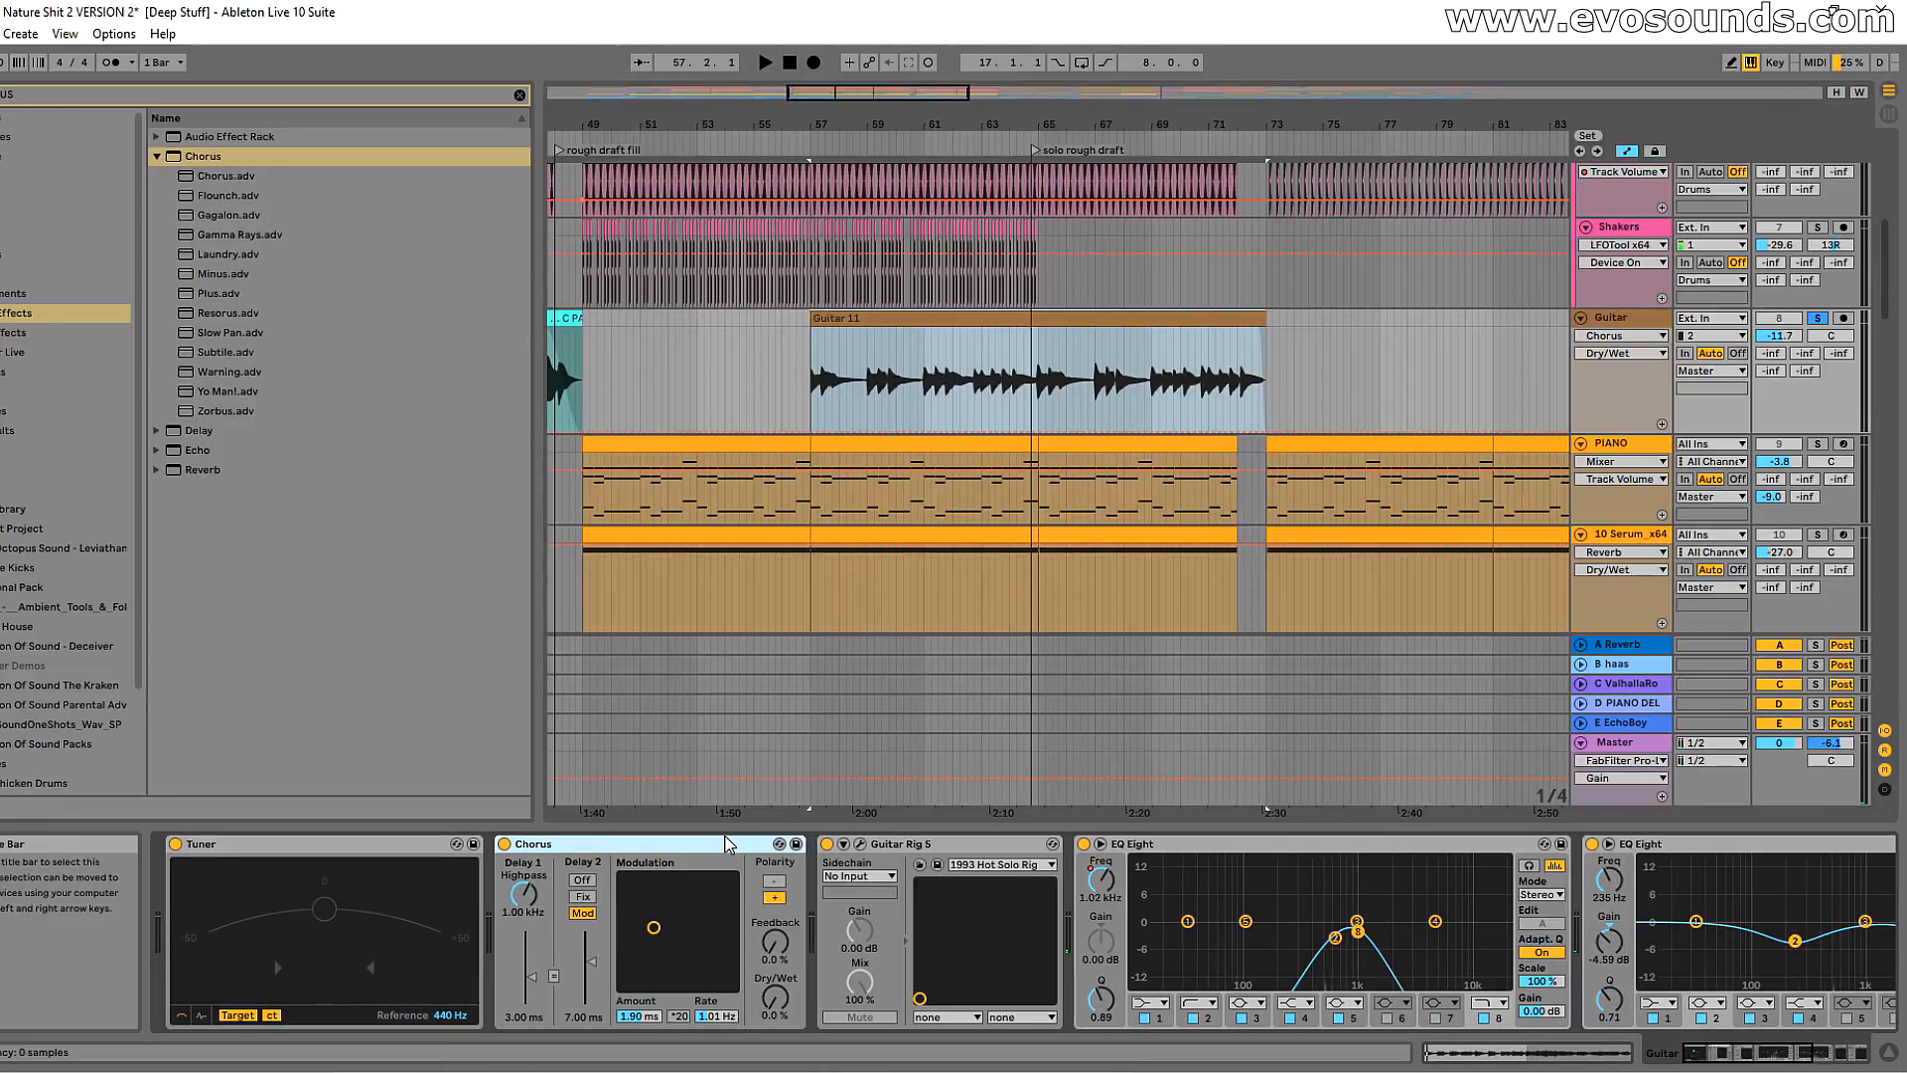
Step: Bypass Guitar Rig 5 on the Guitar track and play the soloed Guitar 11 clip from its start
{"action": "left_click", "coordinate": [826, 844]}
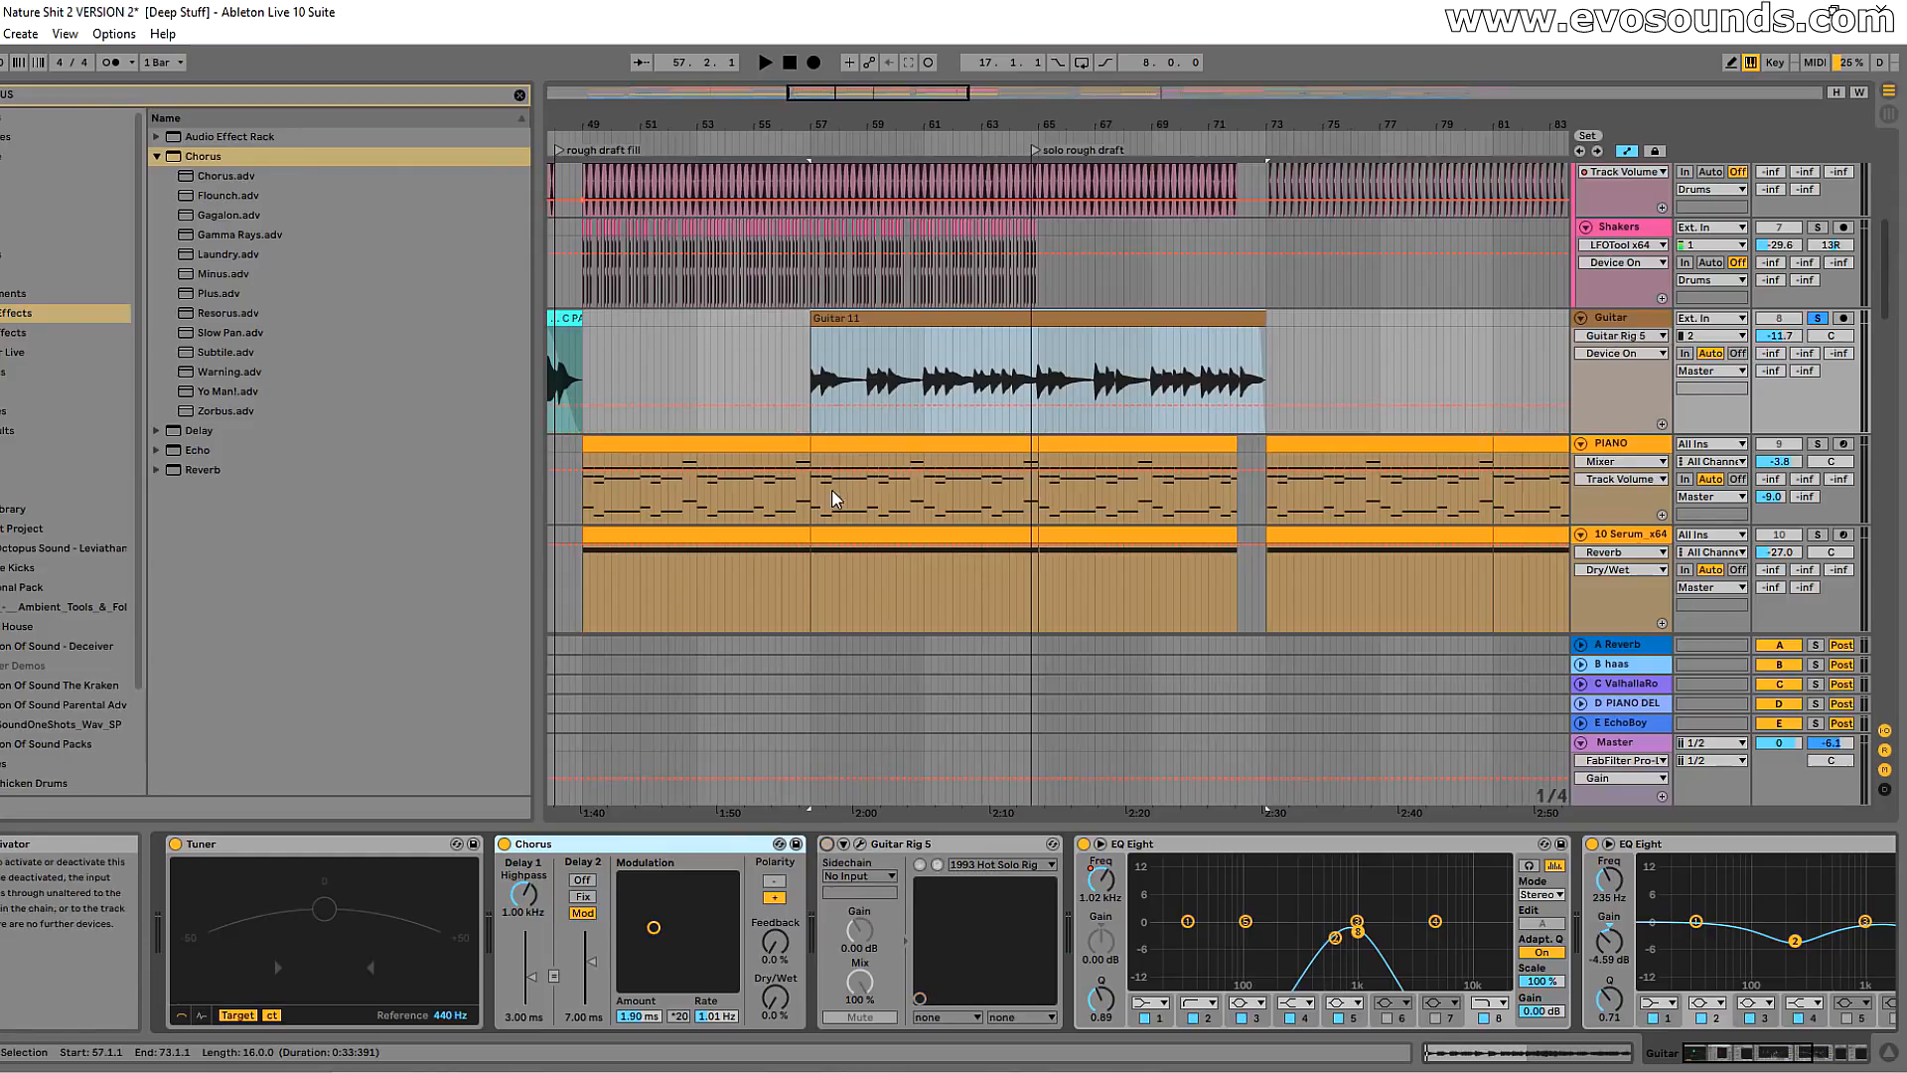
{"action": "left_click_drag", "start_coordinate": [850, 93], "coordinate": [860, 367]}
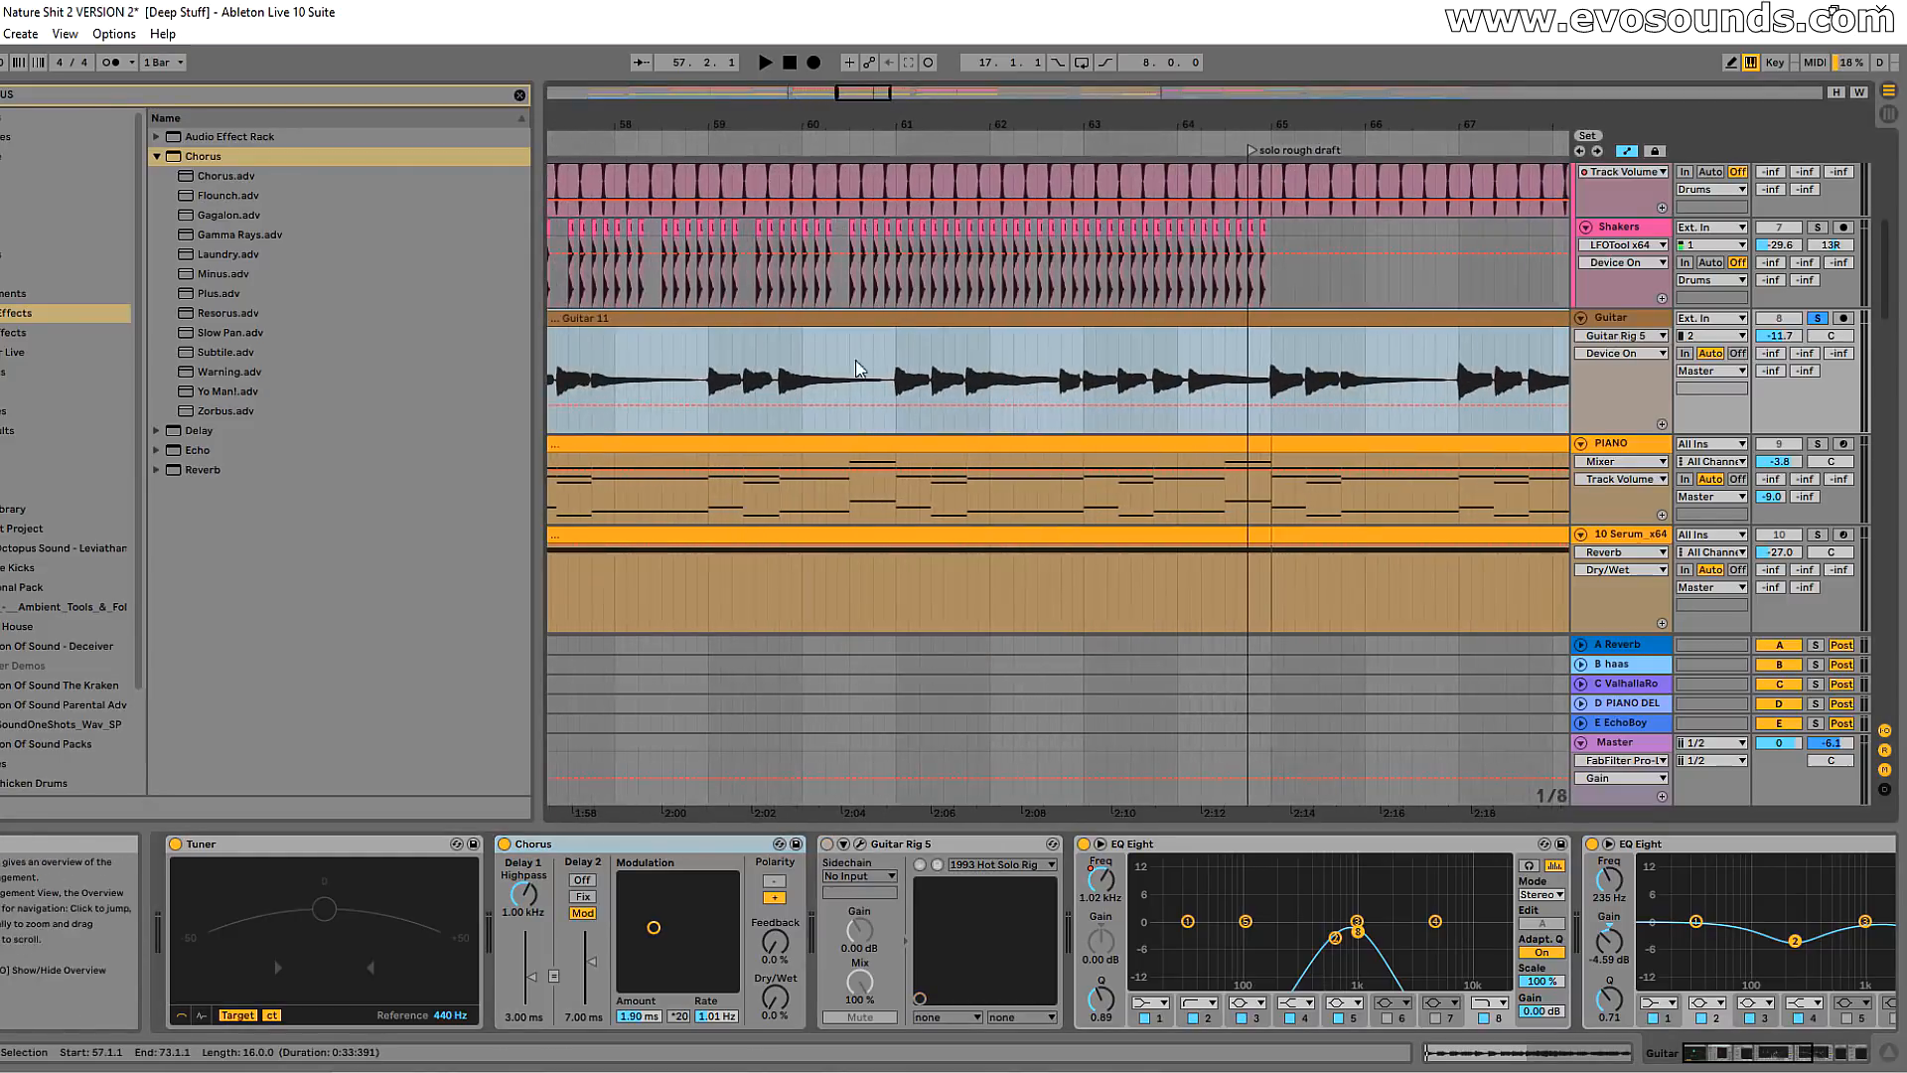
{"action": "left_click", "coordinate": [693, 319]}
{"action": "left_click_drag", "start_coordinate": [892, 118], "coordinate": [1066, 117]}
{"action": "key", "text": "space"}
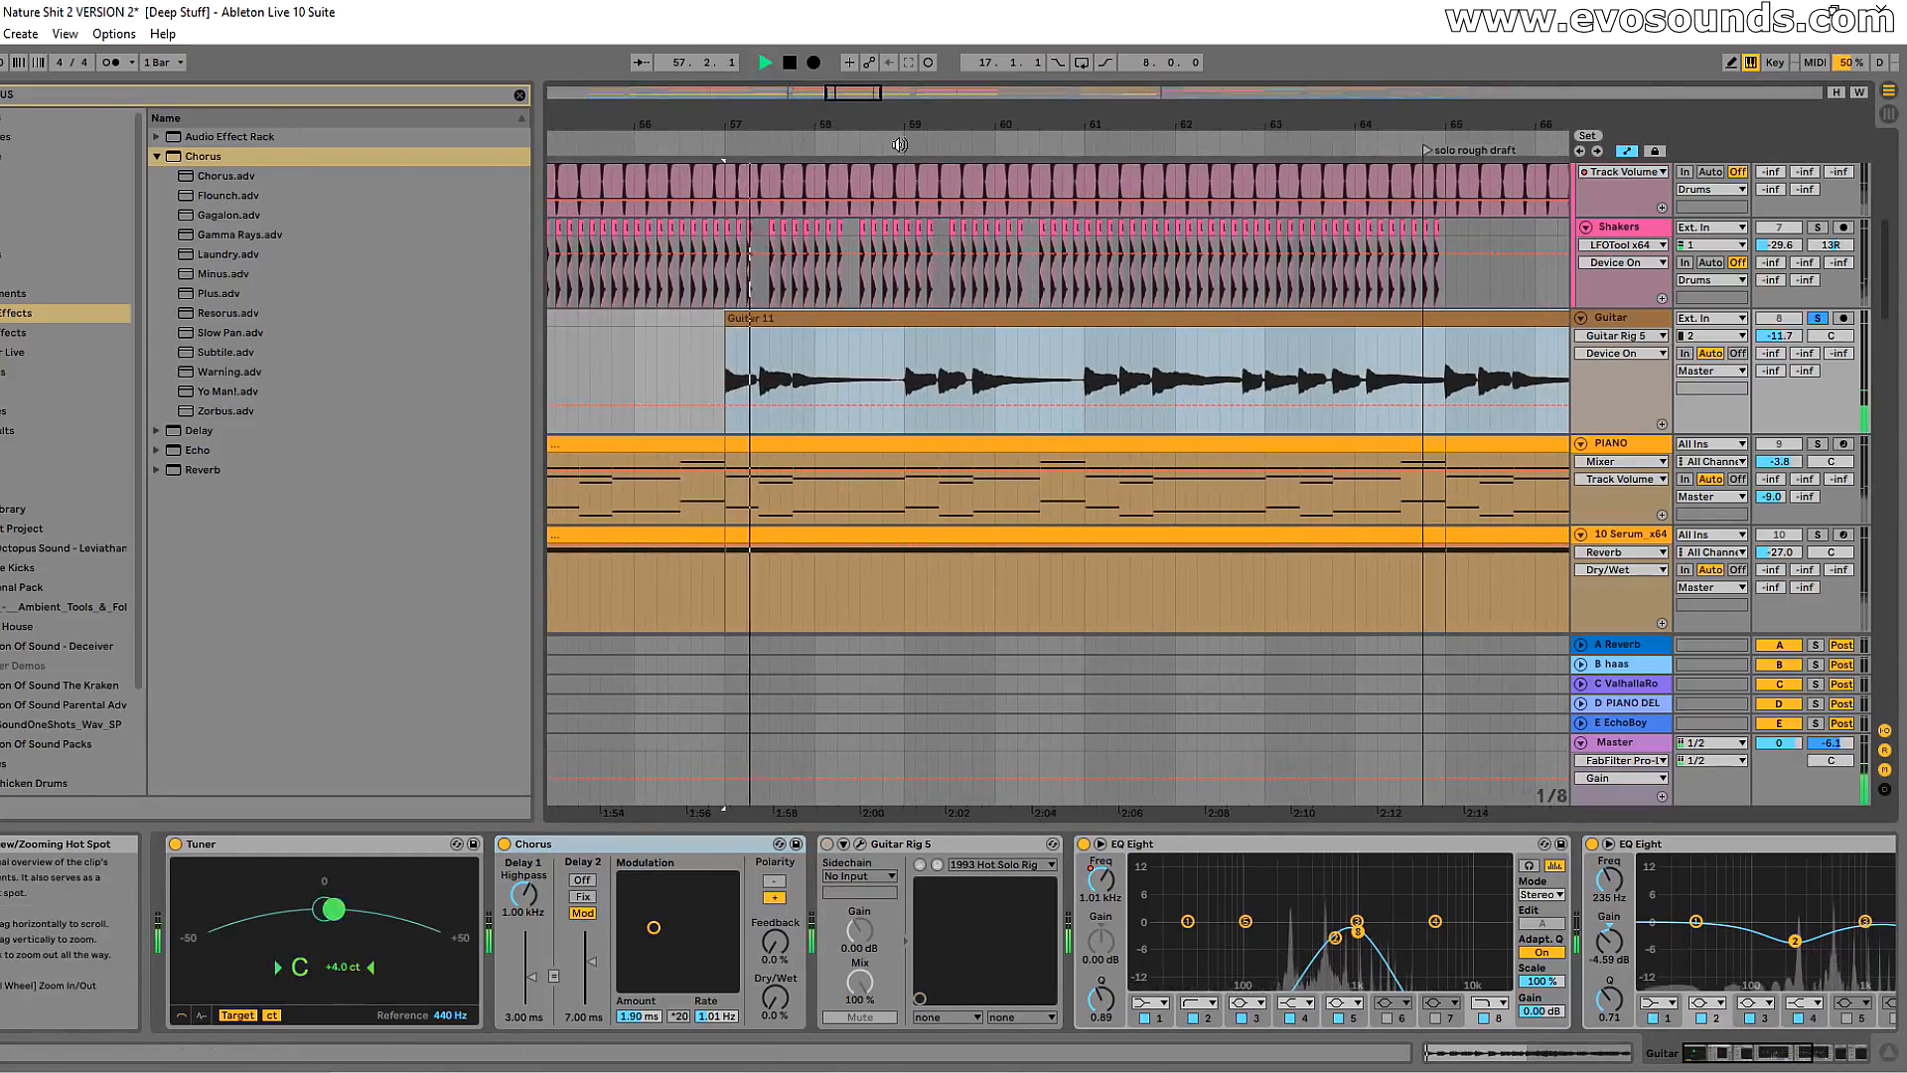
Step: Audition the guitar with the Chorus Dry/Wet at 46%, then raise it to 50% and stop playback
{"action": "key", "text": "space"}
{"action": "mouse_move", "coordinate": [775, 998]}
{"action": "left_mouse_down"}
{"action": "mouse_move", "coordinate": [775, 949]}
{"action": "mouse_move", "coordinate": [774, 986]}
{"action": "left_mouse_up"}
{"action": "key", "text": "space"}
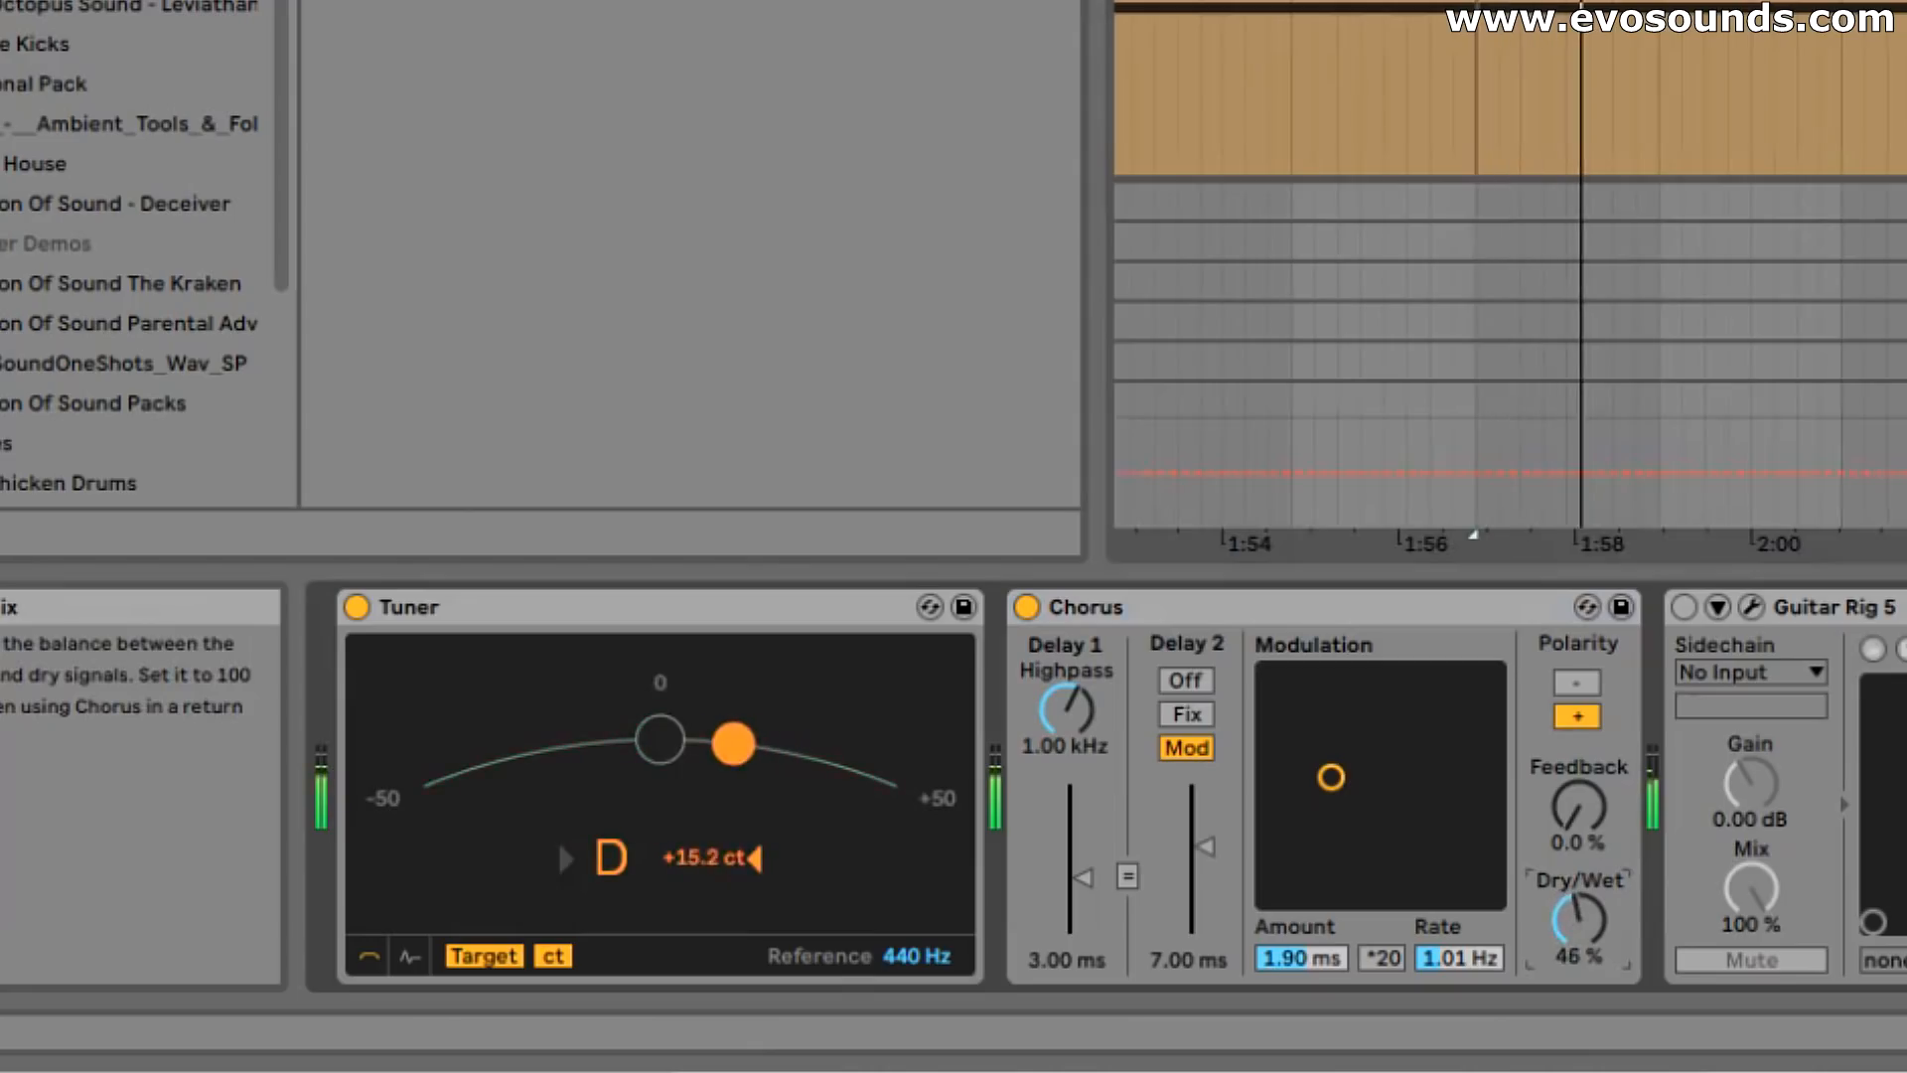
{"action": "left_click_drag", "start_coordinate": [1577, 943], "coordinate": [1575, 937]}
{"action": "key", "text": "space"}
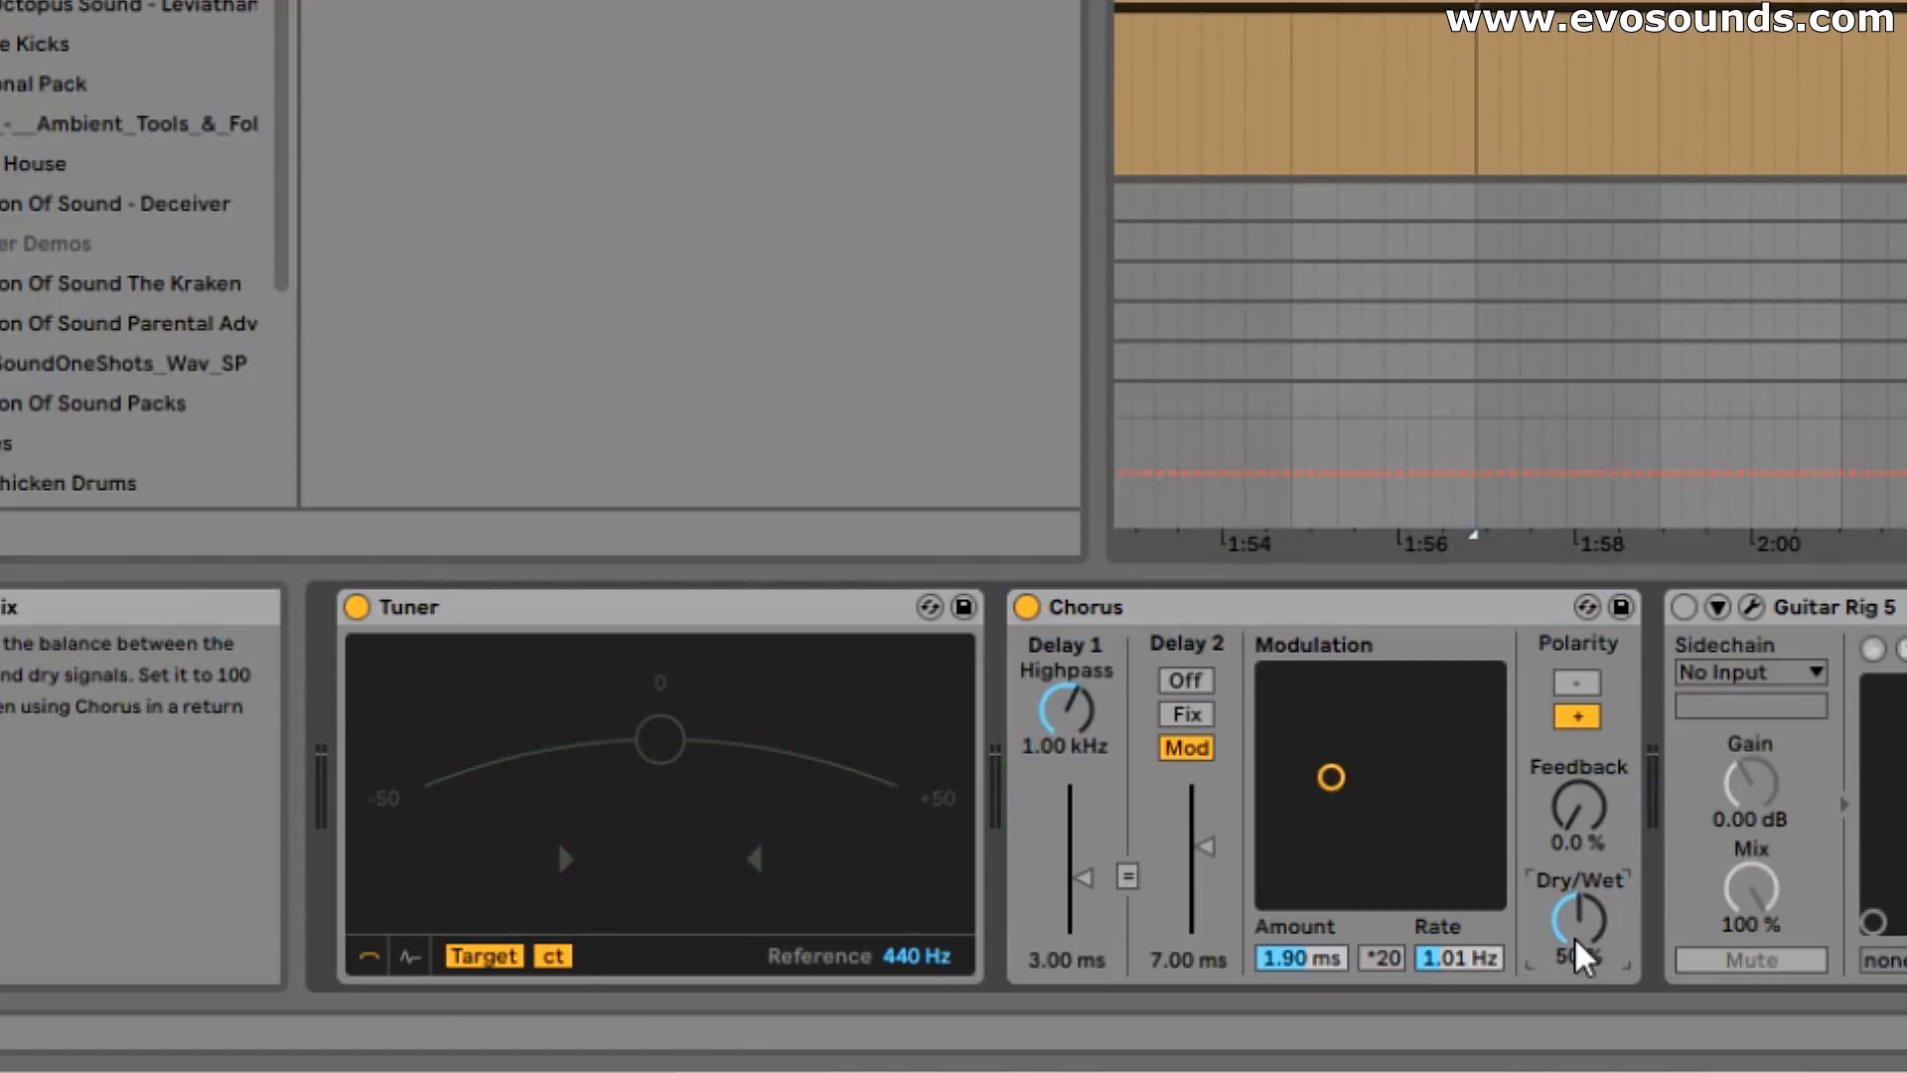
Step: Play the guitar with Guitar Rig 5 reactivated and Chorus Dry/Wet at 44%, comparing the Chorus bypassed and enabled
{"action": "mouse_move", "coordinate": [1575, 936]}
{"action": "left_mouse_down"}
{"action": "mouse_move", "coordinate": [1575, 953]}
{"action": "mouse_move", "coordinate": [1578, 908]}
{"action": "mouse_move", "coordinate": [1578, 935]}
{"action": "left_mouse_up"}
{"action": "left_click", "coordinate": [1683, 607]}
{"action": "key", "text": "space"}
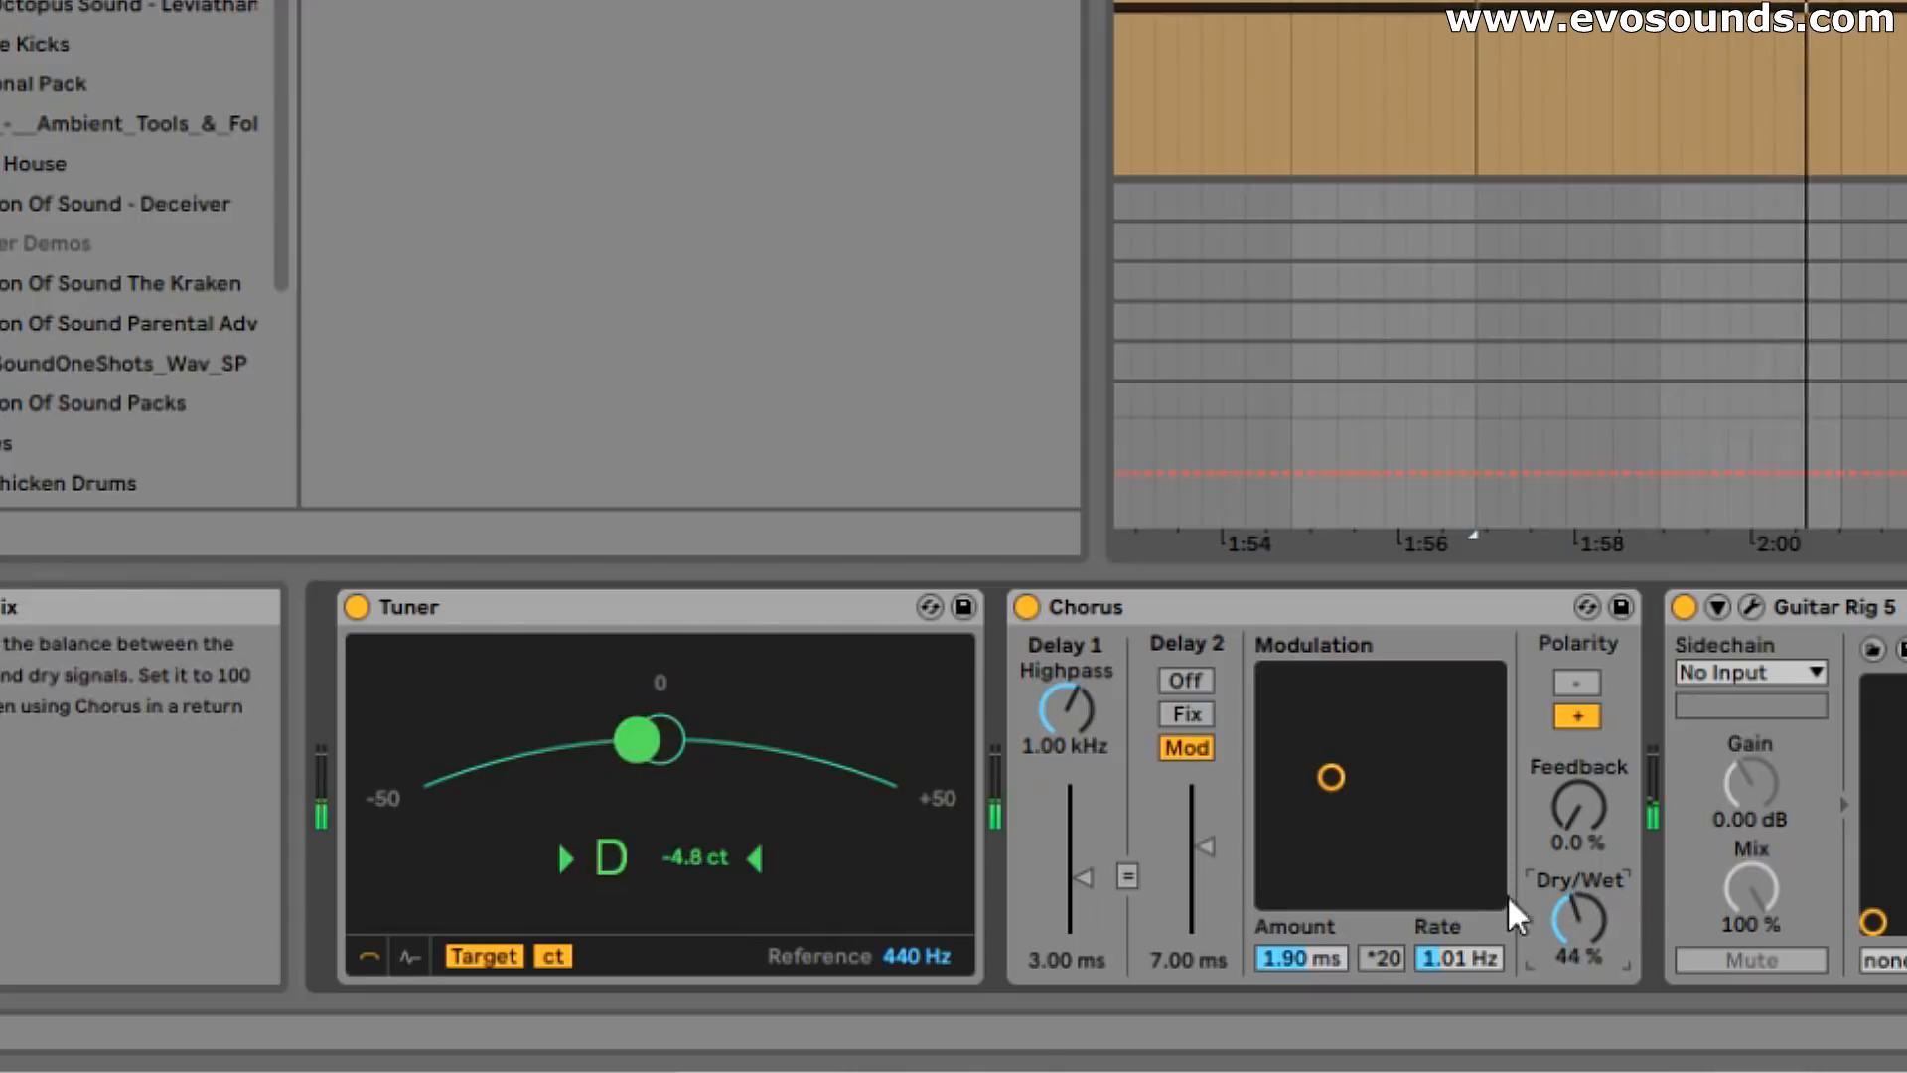
{"action": "left_click", "coordinate": [1029, 606]}
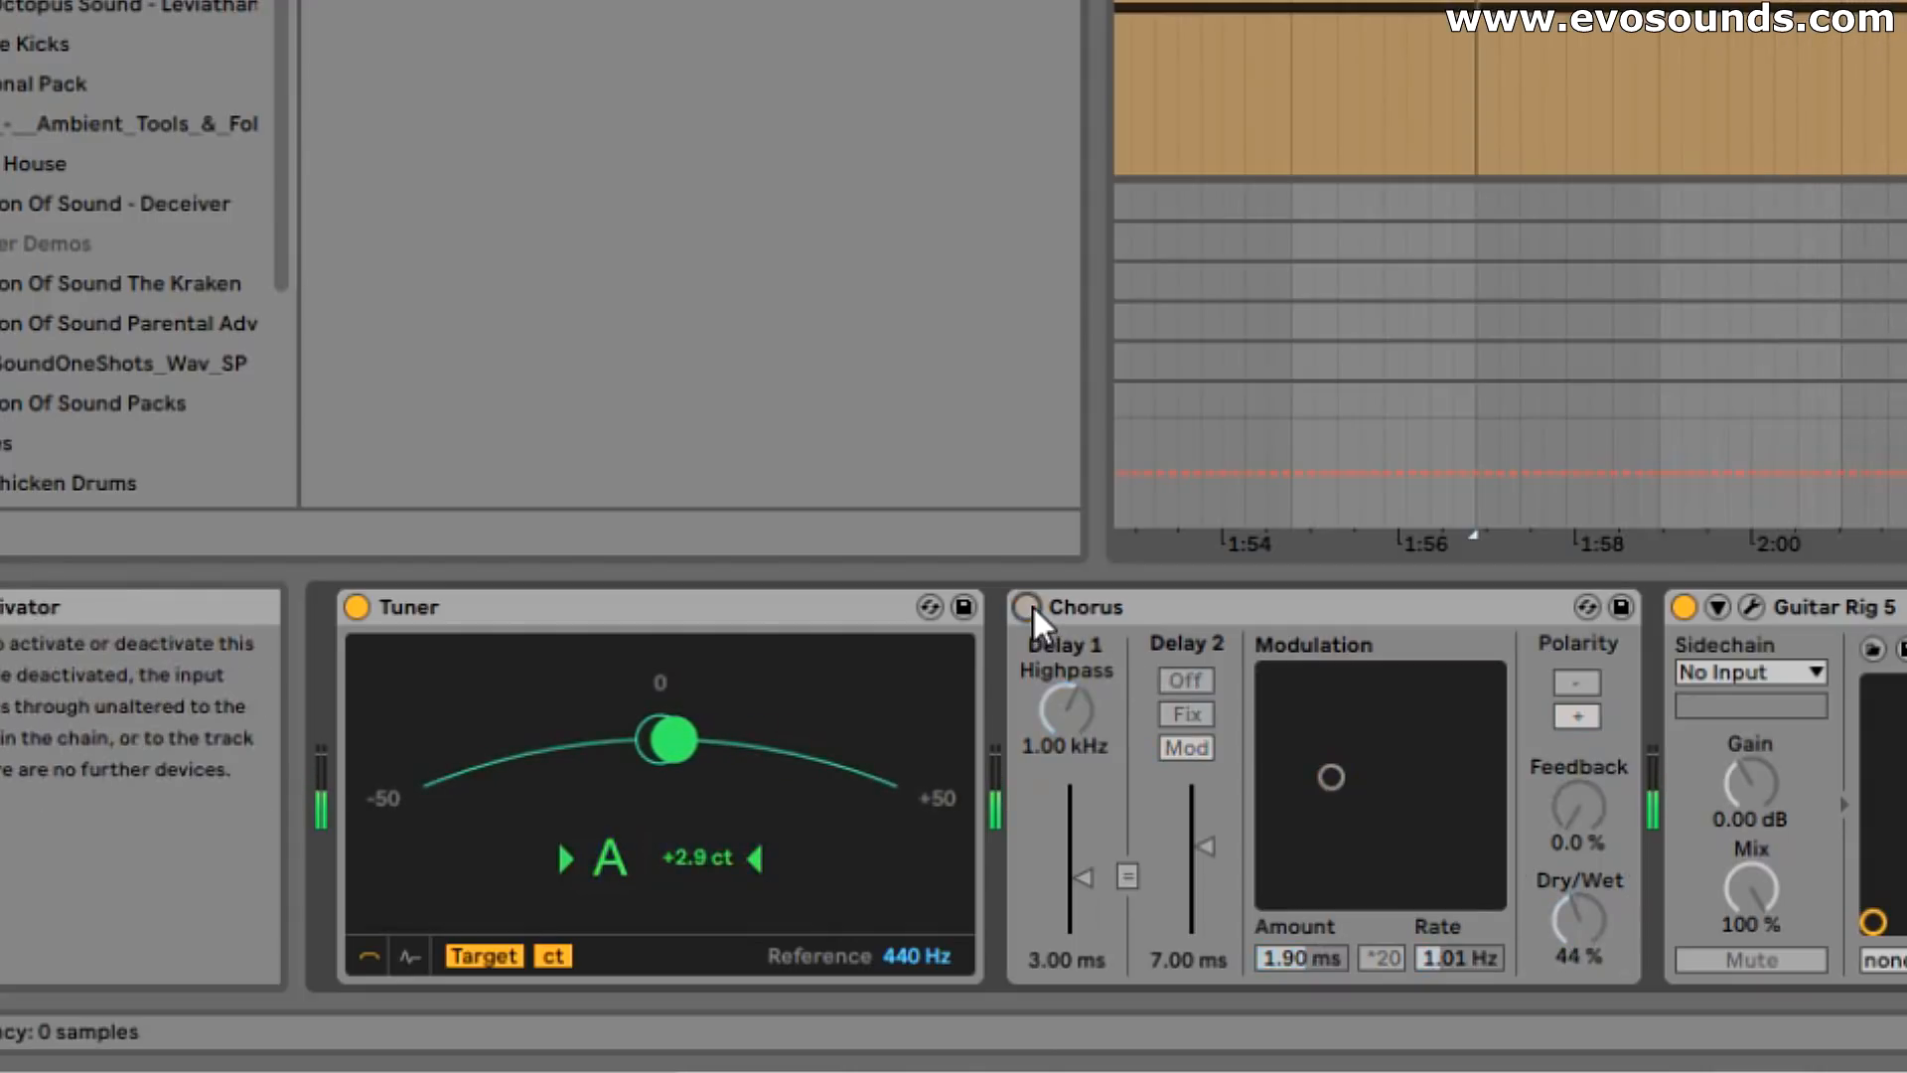
{"action": "left_click", "coordinate": [1029, 606]}
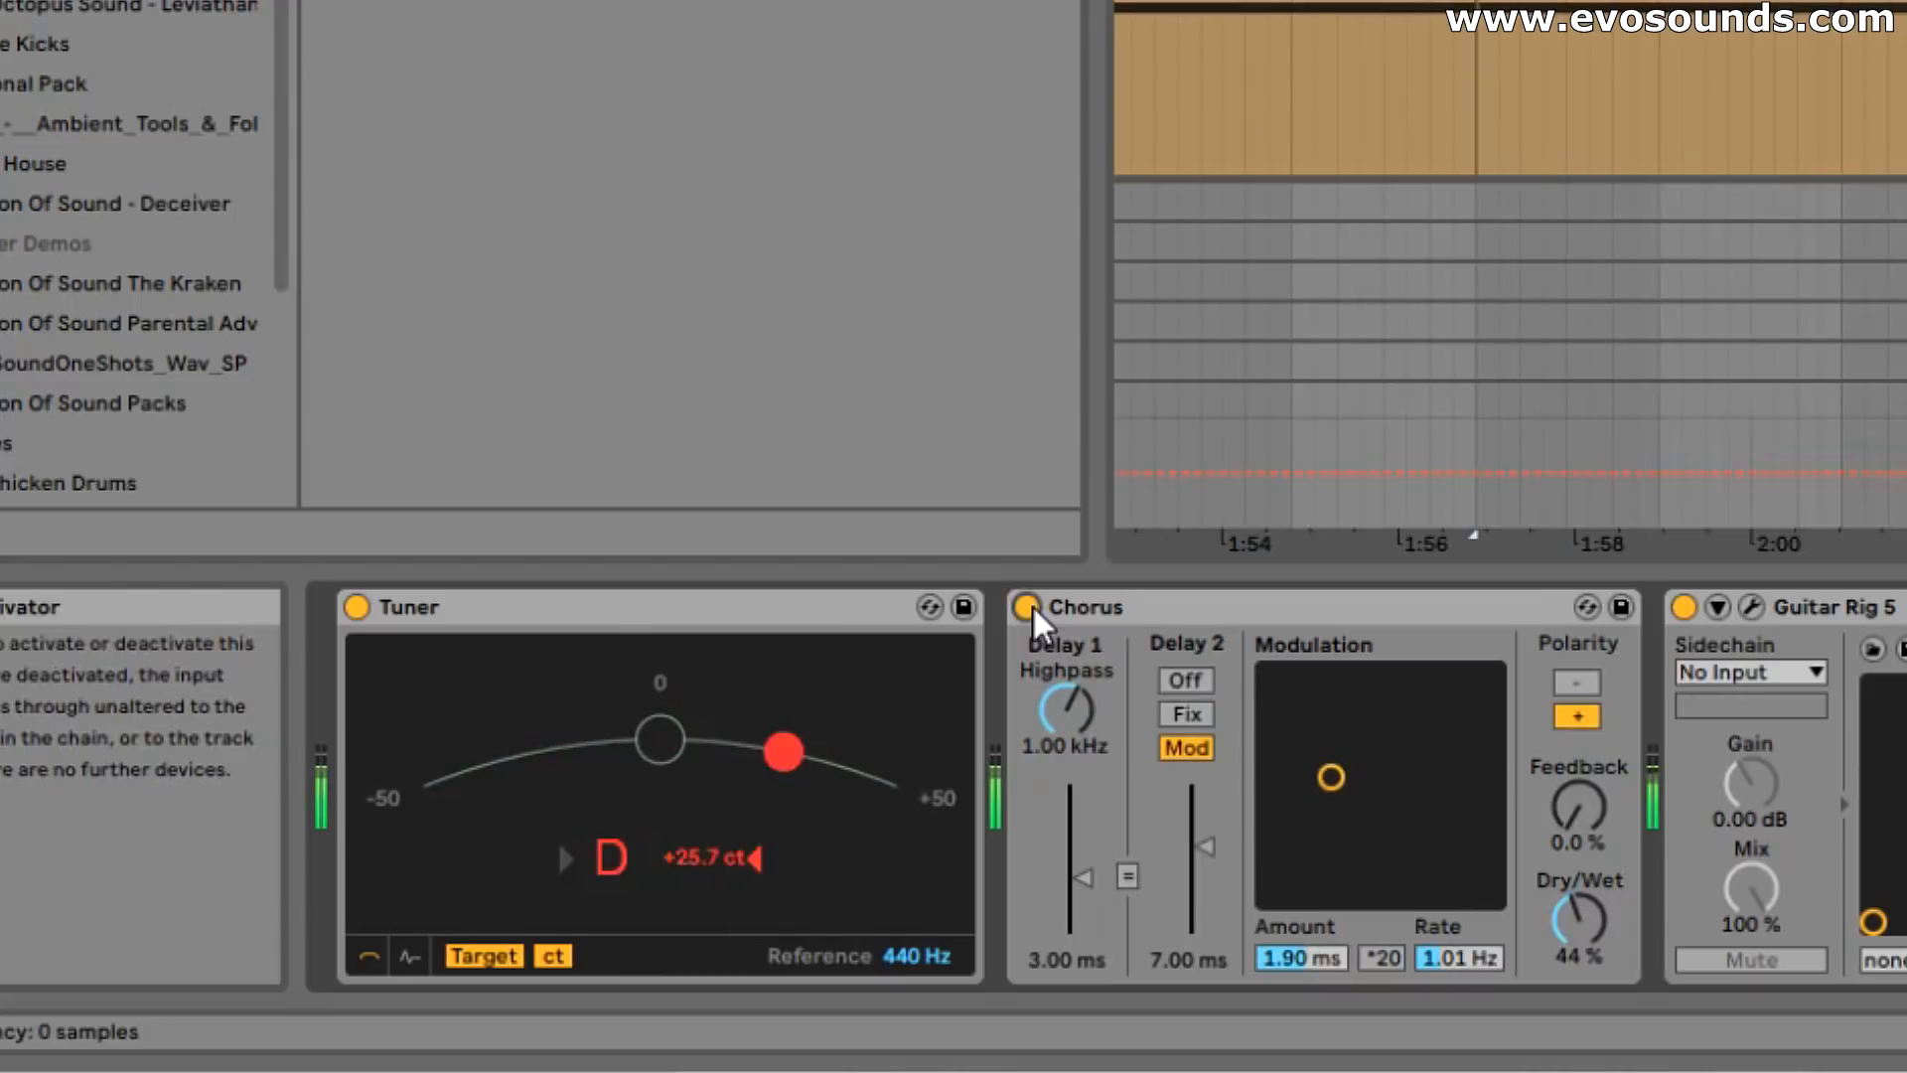
Step: Adjust the guitar's Chorus during playback to Amount 1.56 ms, Rate 0.76 Hz, Highpass 608 Hz and Dry/Wet 51%
{"action": "left_click_drag", "start_coordinate": [1532, 911], "coordinate": [1500, 874]}
{"action": "mouse_move", "coordinate": [1340, 785]}
{"action": "left_mouse_down"}
{"action": "mouse_move", "coordinate": [1369, 775]}
{"action": "mouse_move", "coordinate": [1350, 788]}
{"action": "left_mouse_up"}
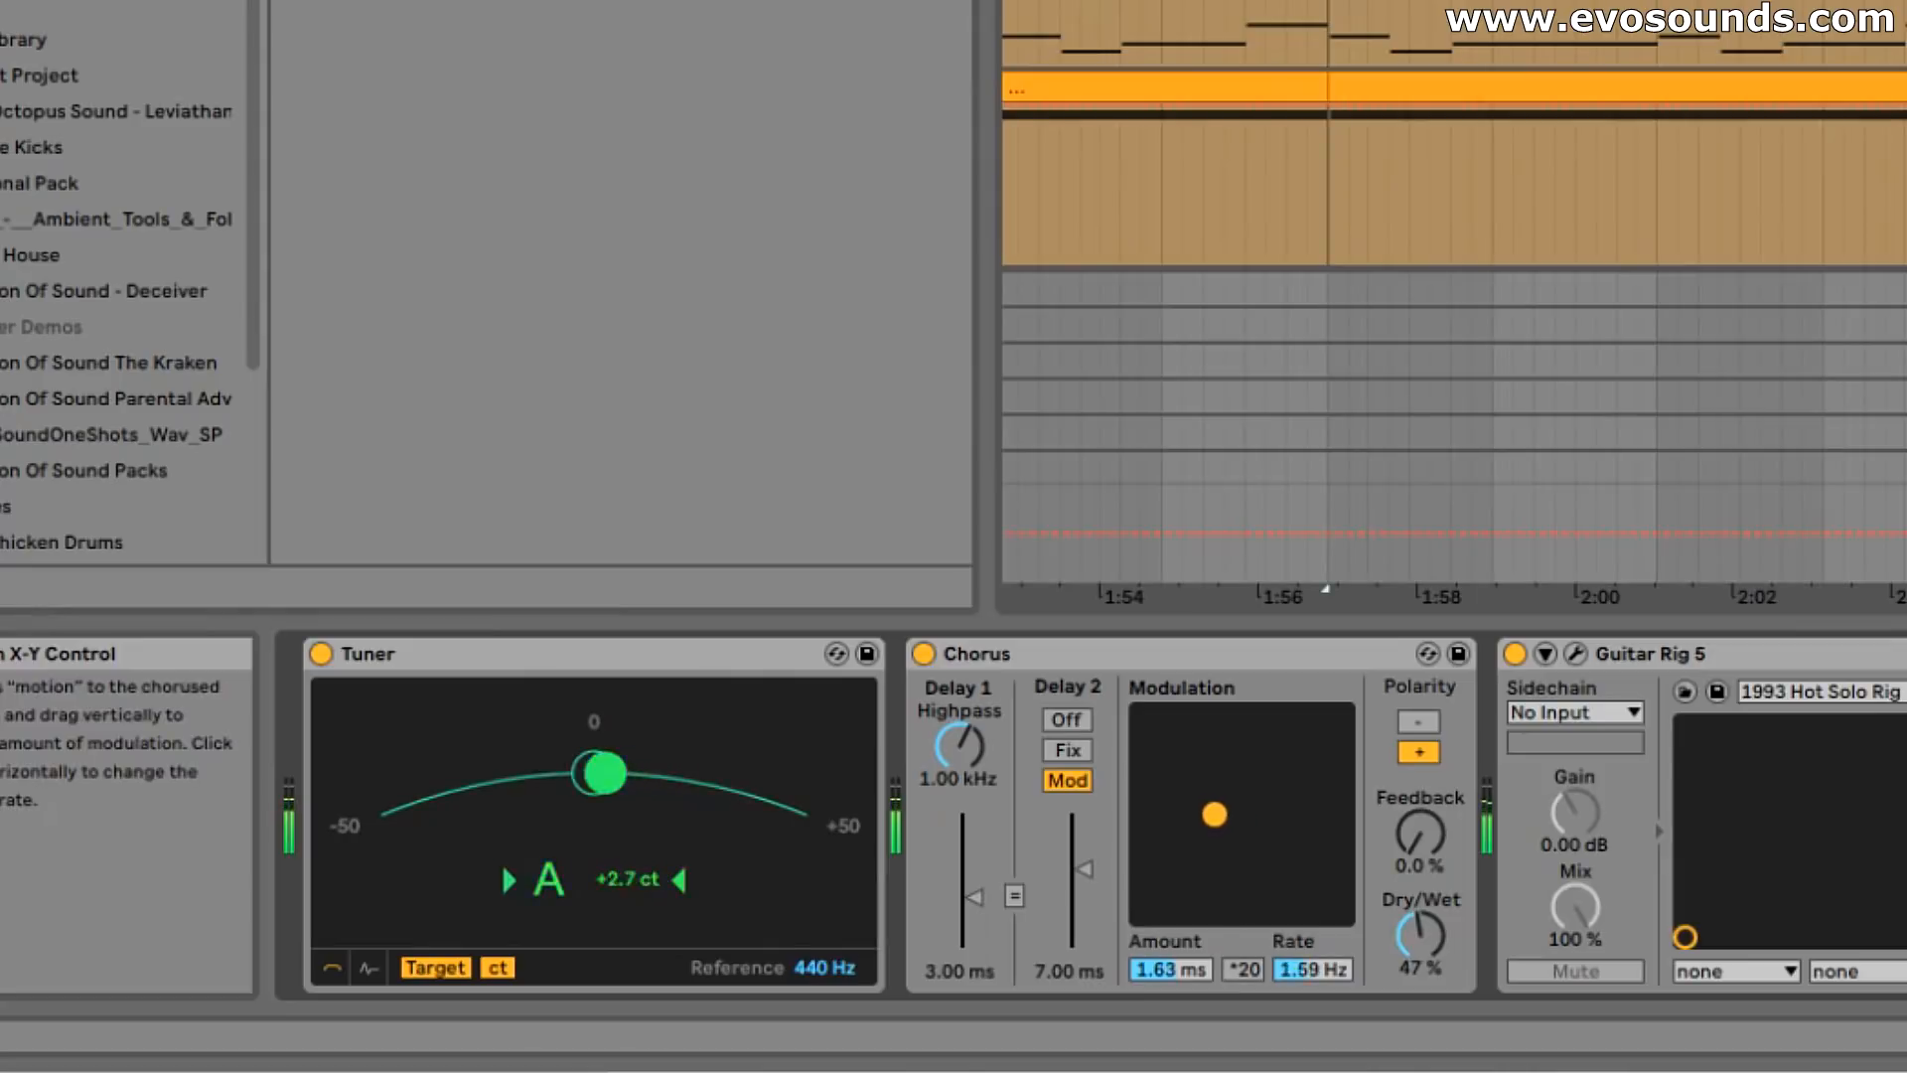
{"action": "mouse_move", "coordinate": [1214, 815]}
{"action": "left_mouse_down"}
{"action": "mouse_move", "coordinate": [1175, 800]}
{"action": "mouse_move", "coordinate": [1188, 847]}
{"action": "mouse_move", "coordinate": [1189, 820]}
{"action": "left_mouse_up"}
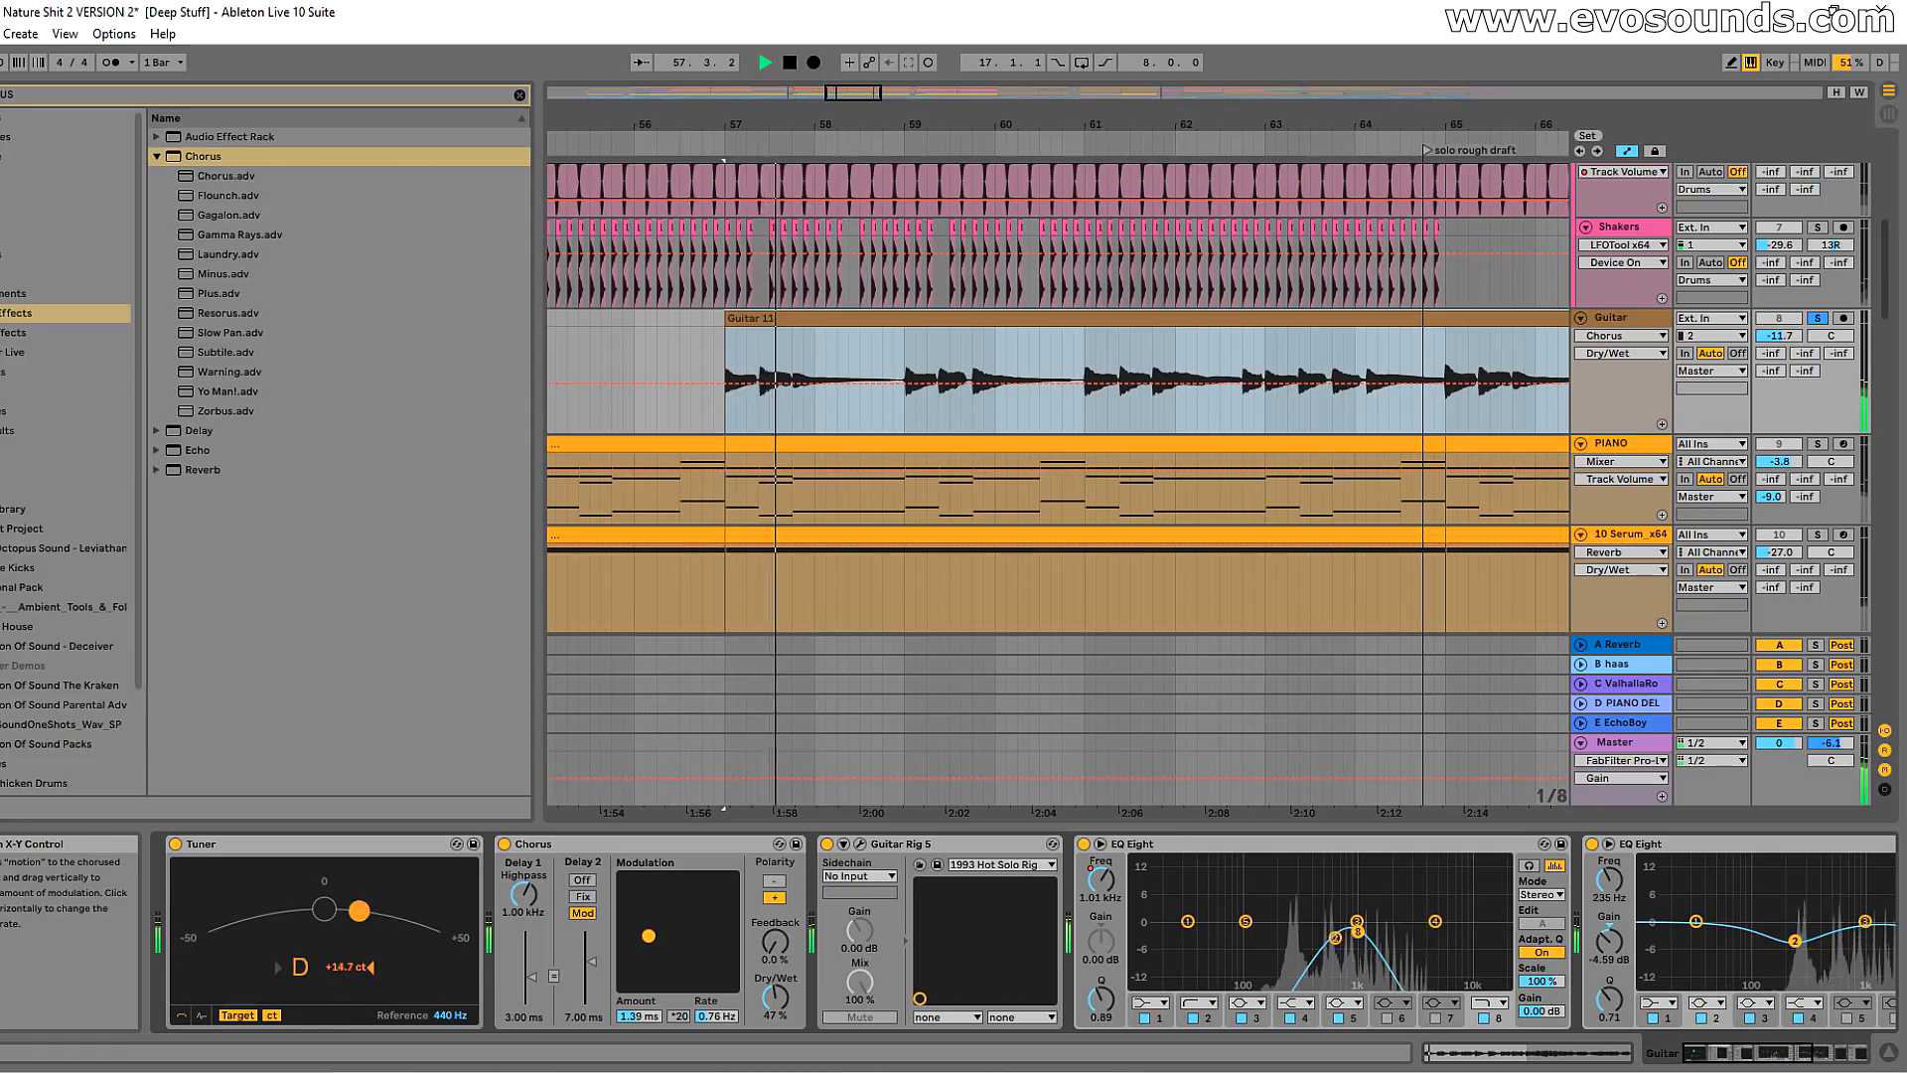
{"action": "left_click_drag", "start_coordinate": [649, 935], "coordinate": [649, 933]}
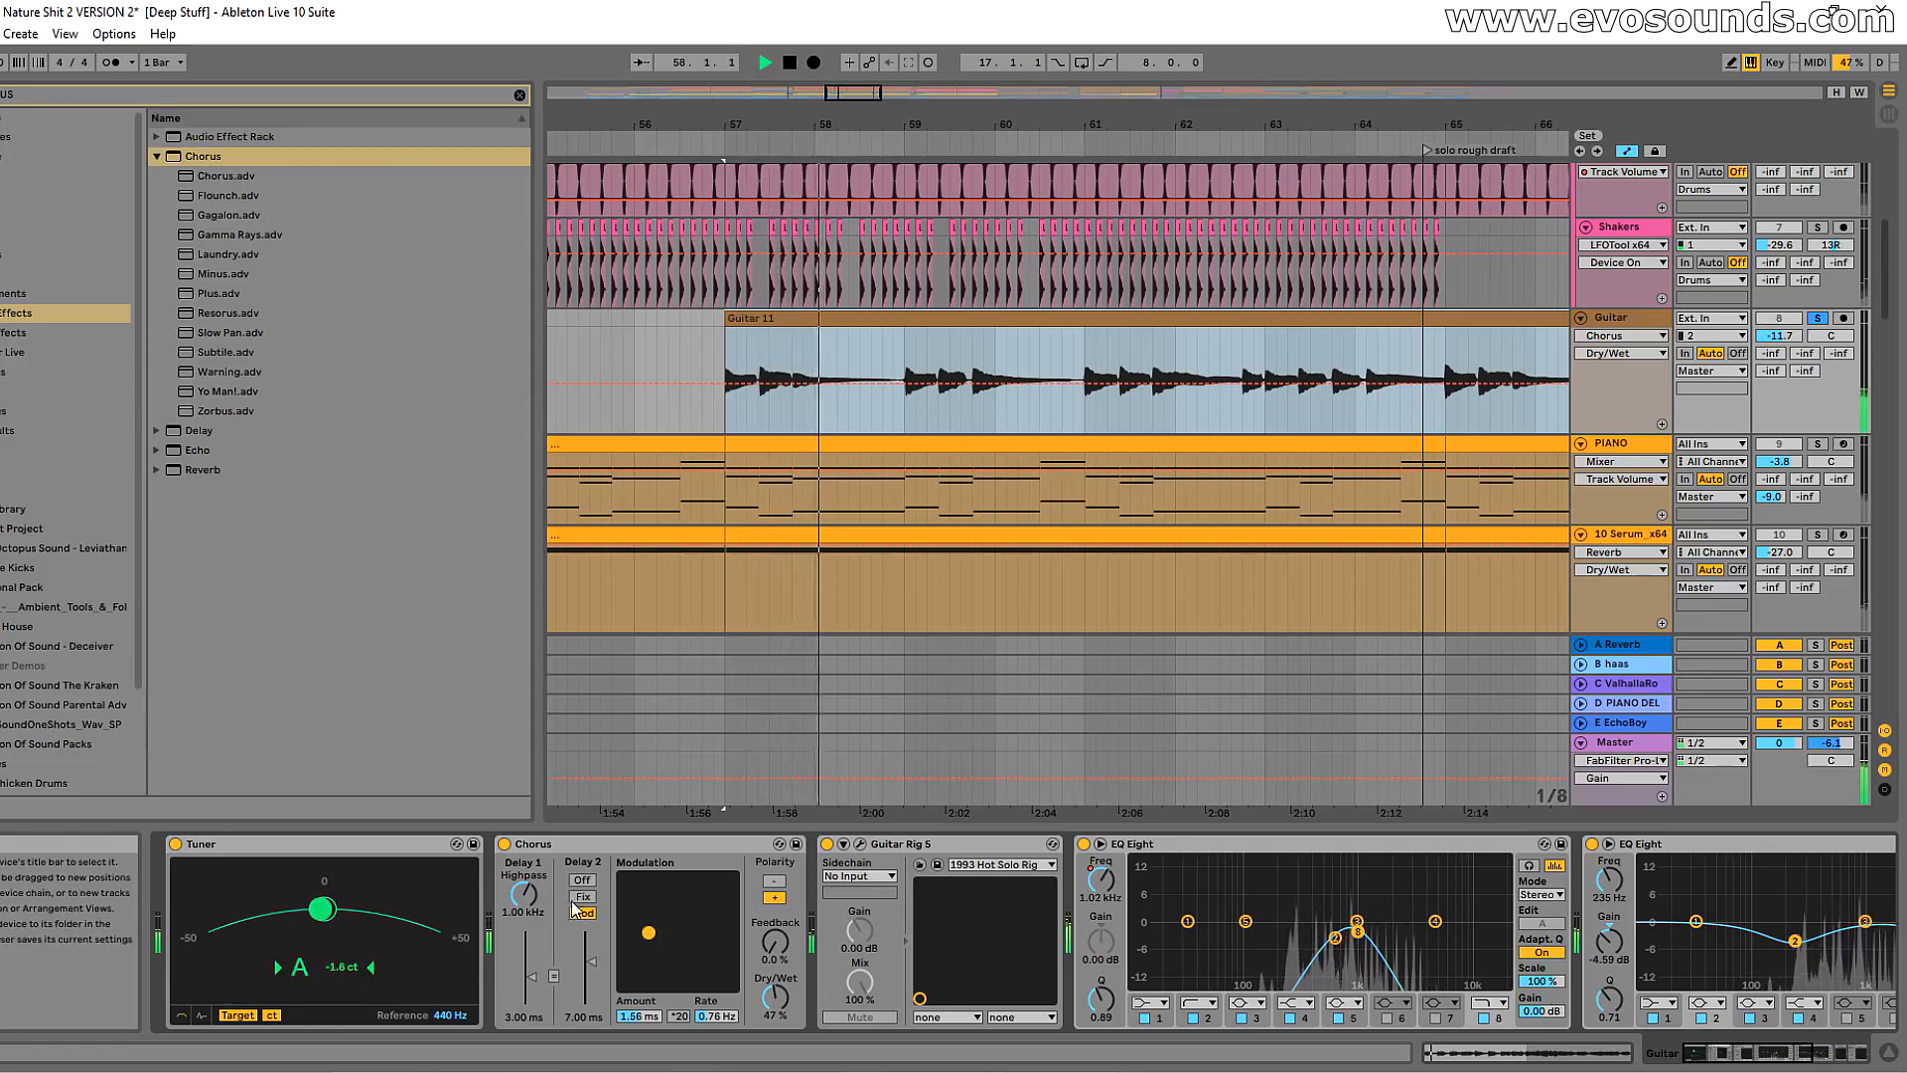
{"action": "left_click_drag", "start_coordinate": [524, 894], "coordinate": [540, 934]}
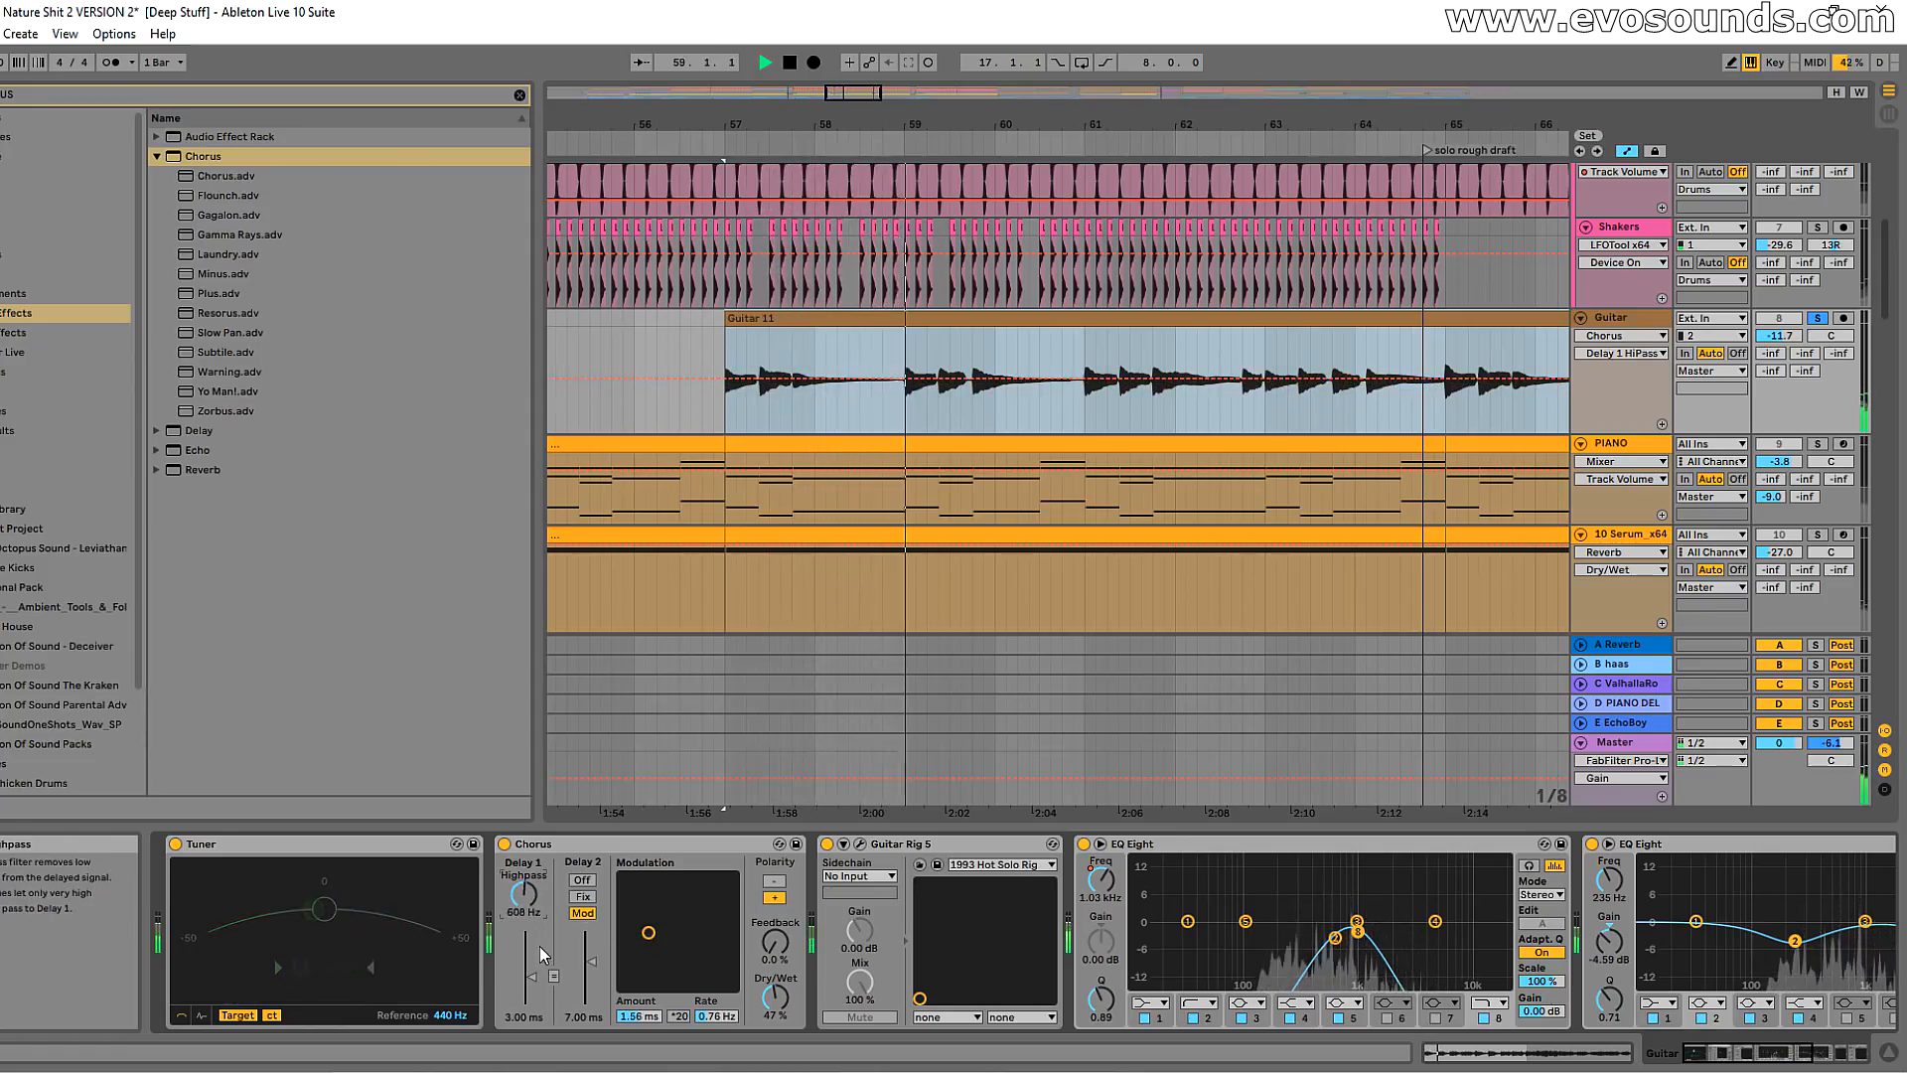
{"action": "left_click_drag", "start_coordinate": [775, 997], "coordinate": [774, 991]}
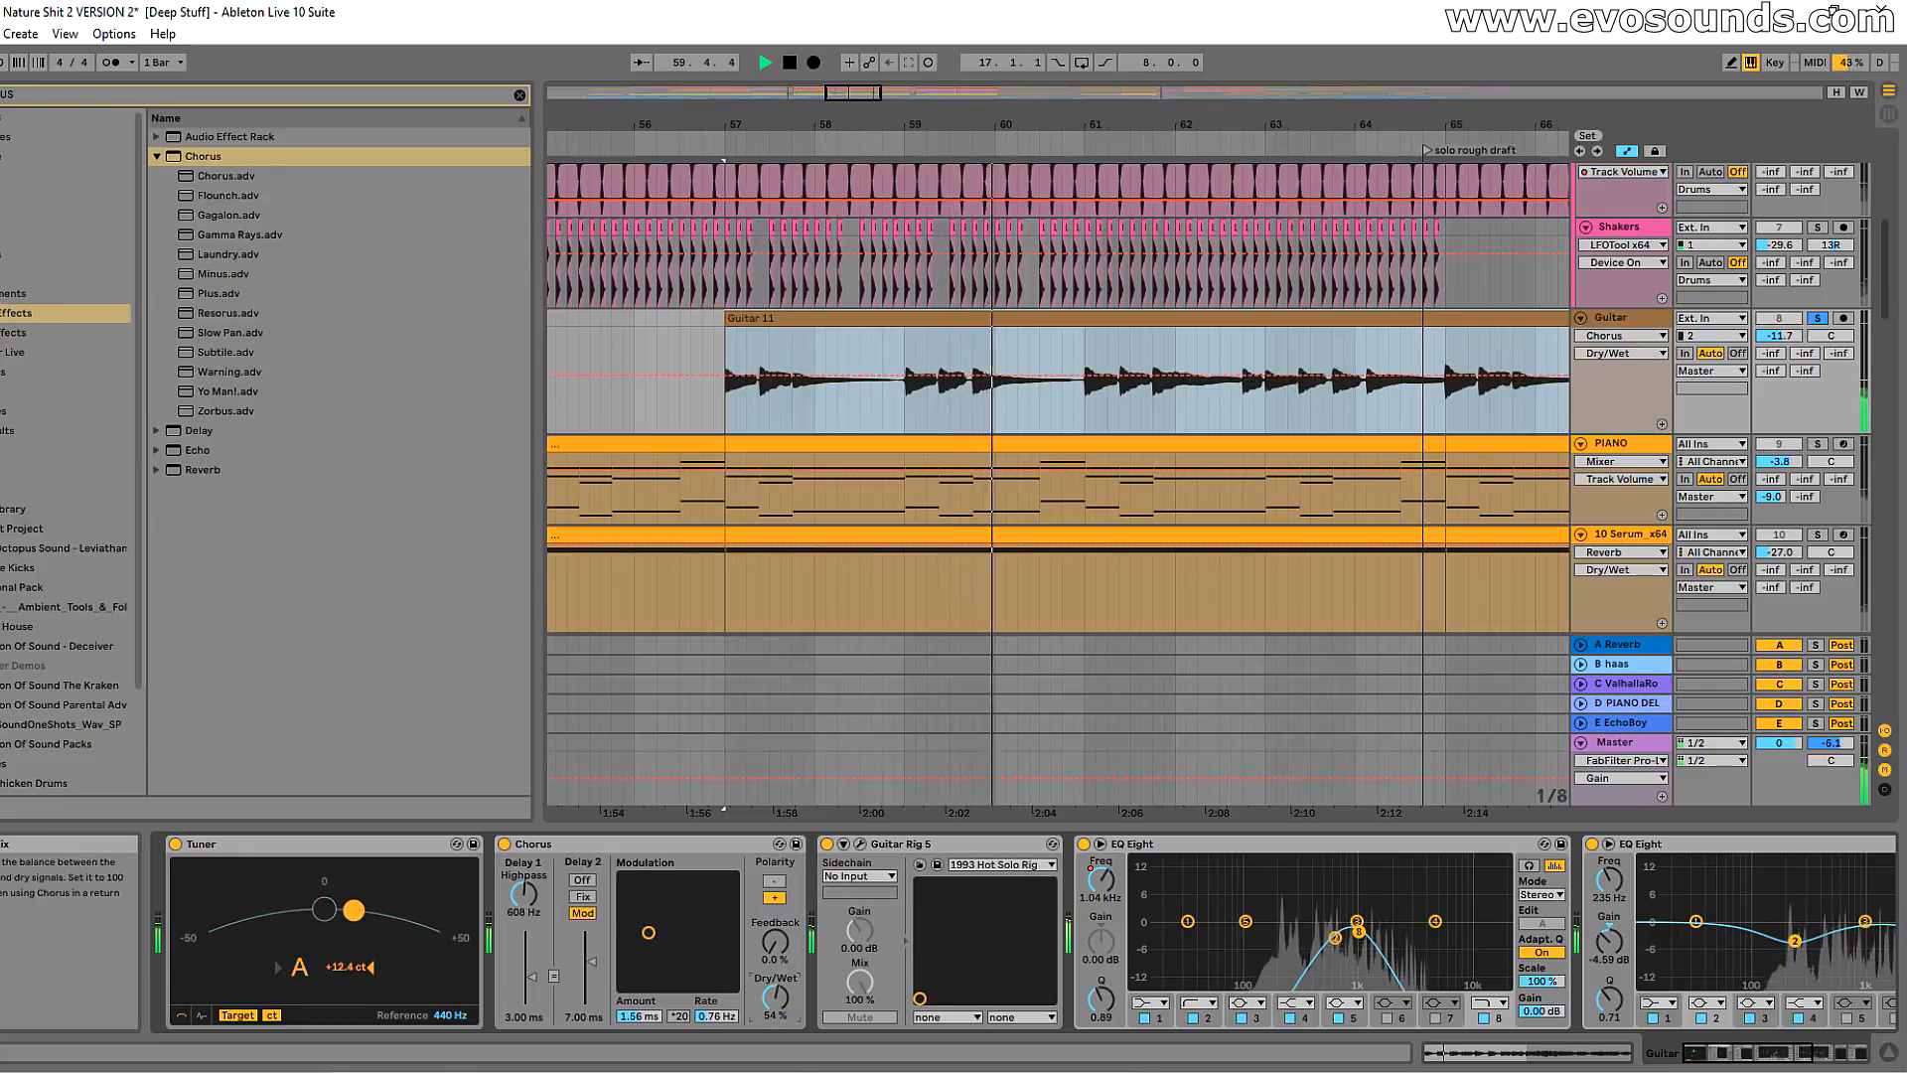
Step: Unsolo the Guitar track, play the full mix and raise the guitar's volume to -10.6 dB
{"action": "key", "text": "space"}
{"action": "left_click", "coordinate": [1817, 318]}
{"action": "key", "text": "space"}
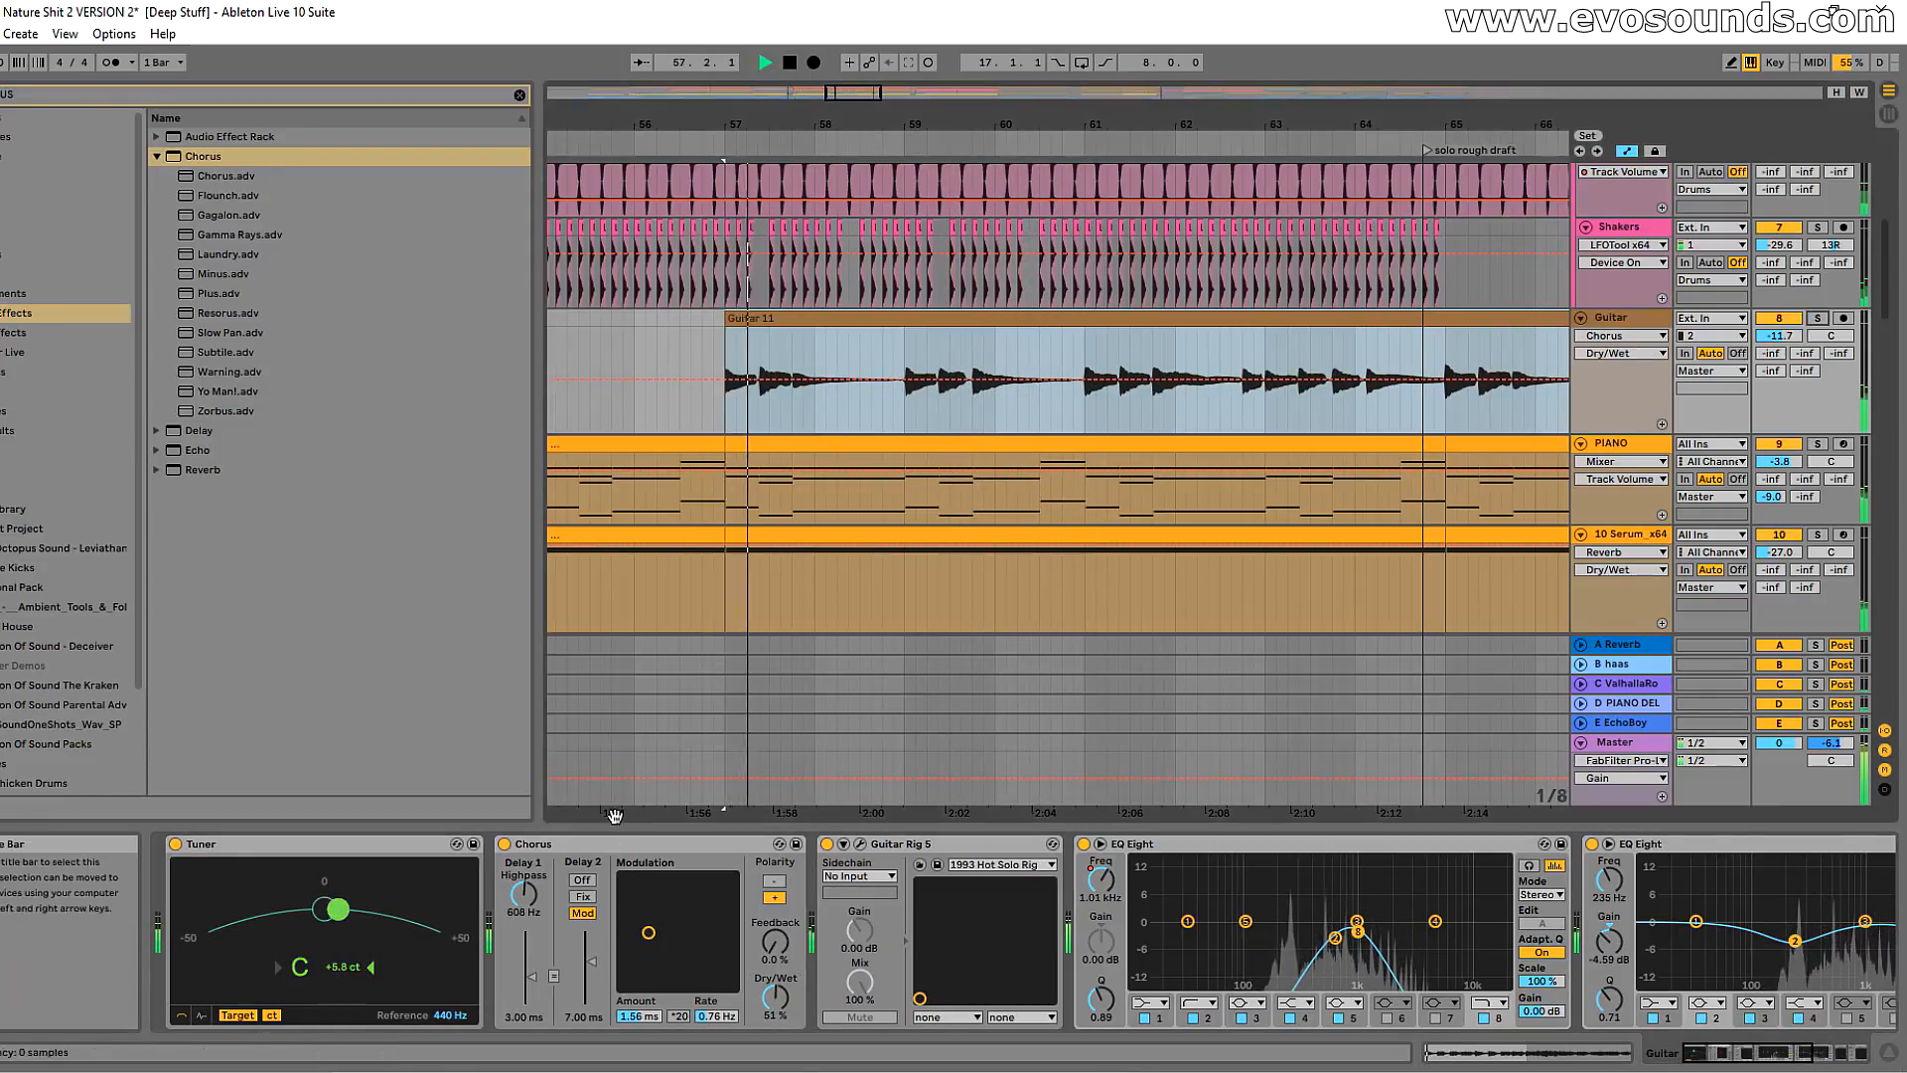
{"action": "left_click_drag", "start_coordinate": [1776, 335], "coordinate": [1776, 326]}
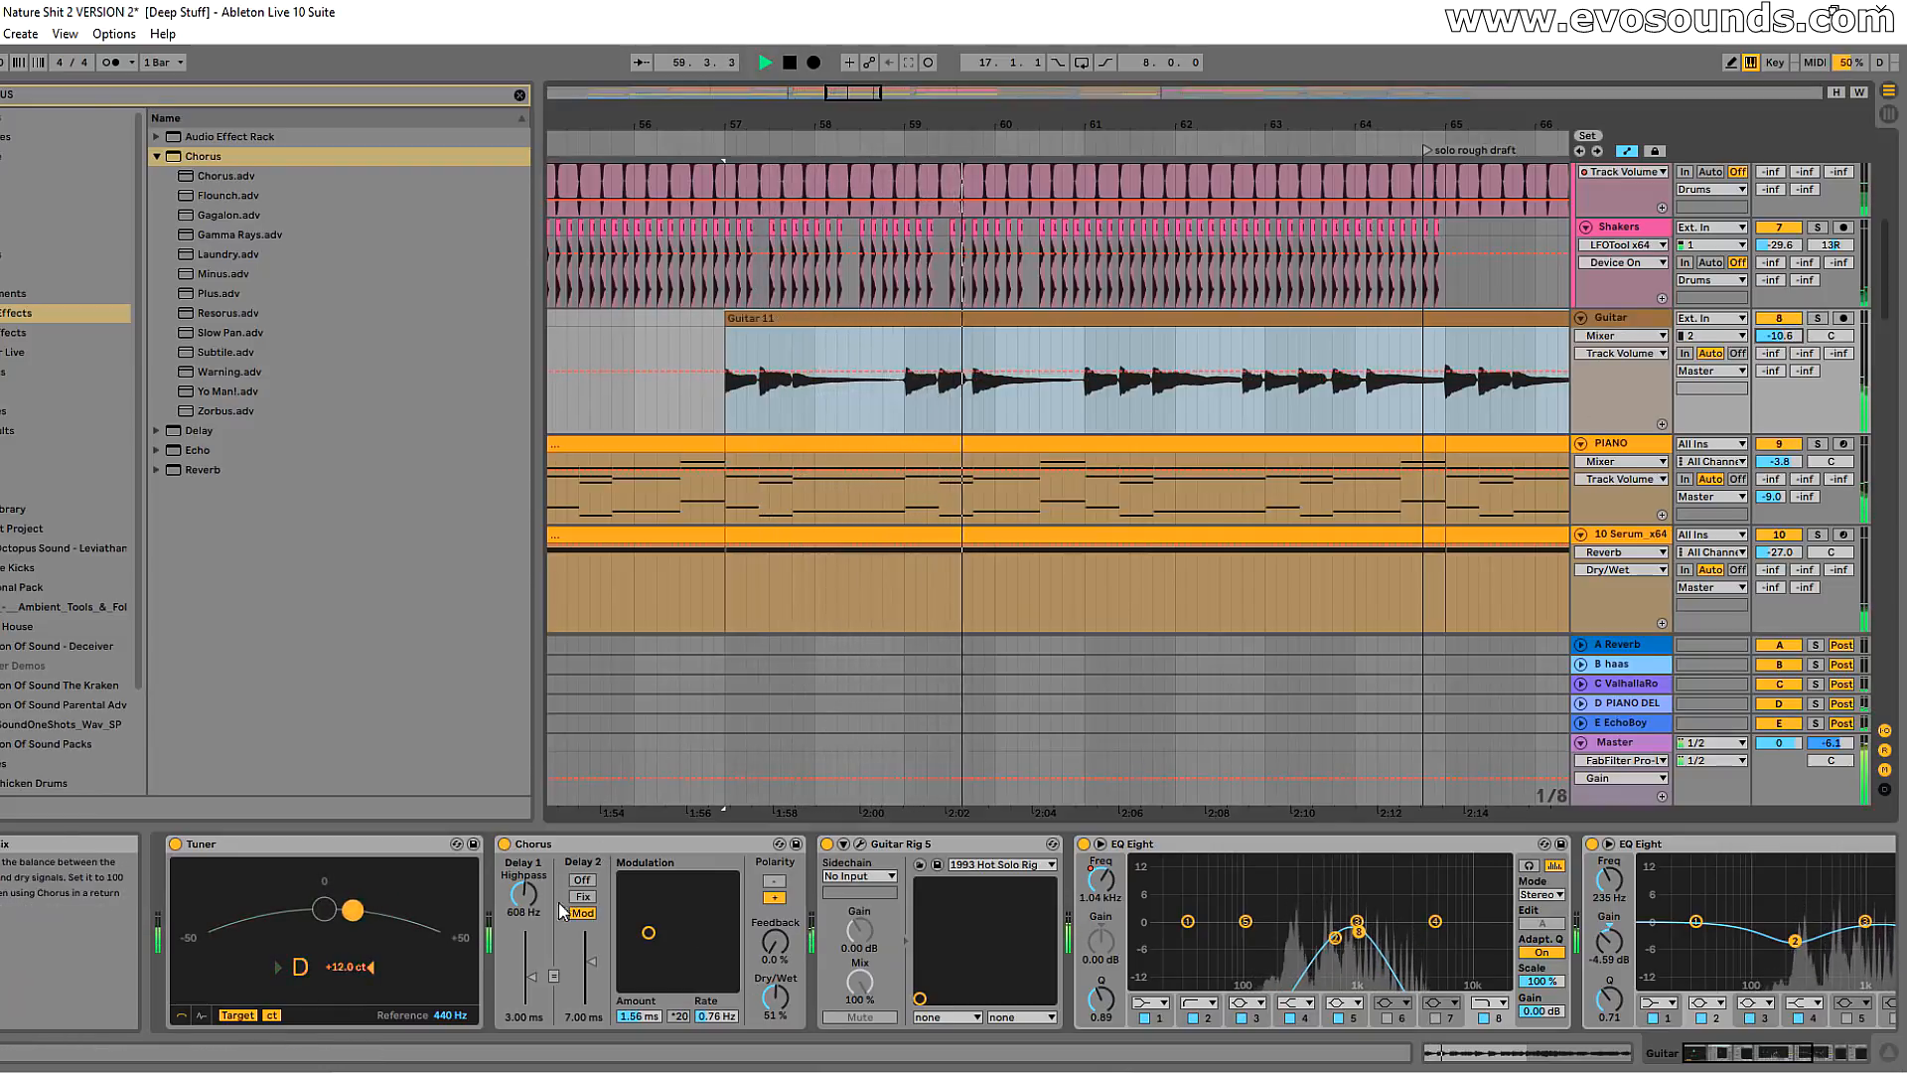
Step: Compare the guitar's Chorus bypassed and enabled in the full mix, then lower its Dry/Wet to 37%
{"action": "left_click", "coordinate": [505, 844]}
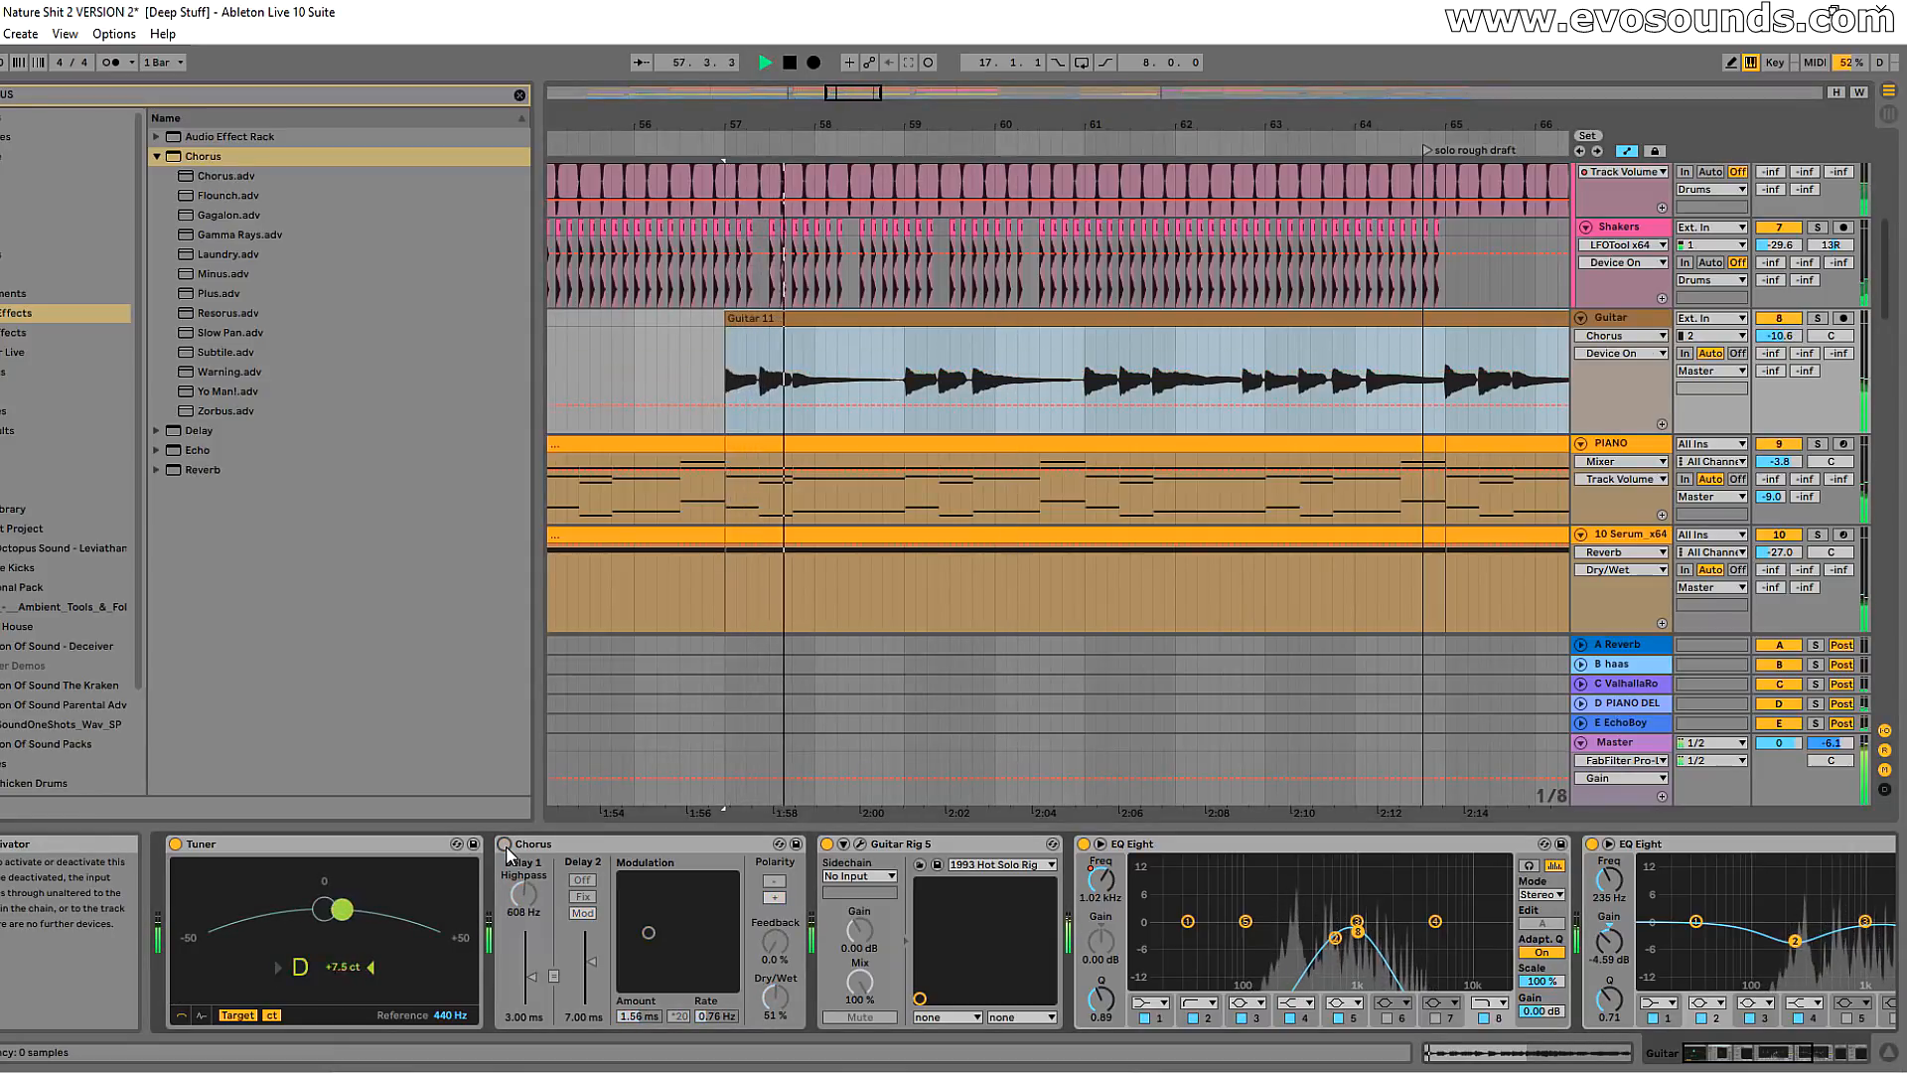
{"action": "left_click", "coordinate": [505, 845]}
{"action": "left_click_drag", "start_coordinate": [792, 1003], "coordinate": [785, 1009]}
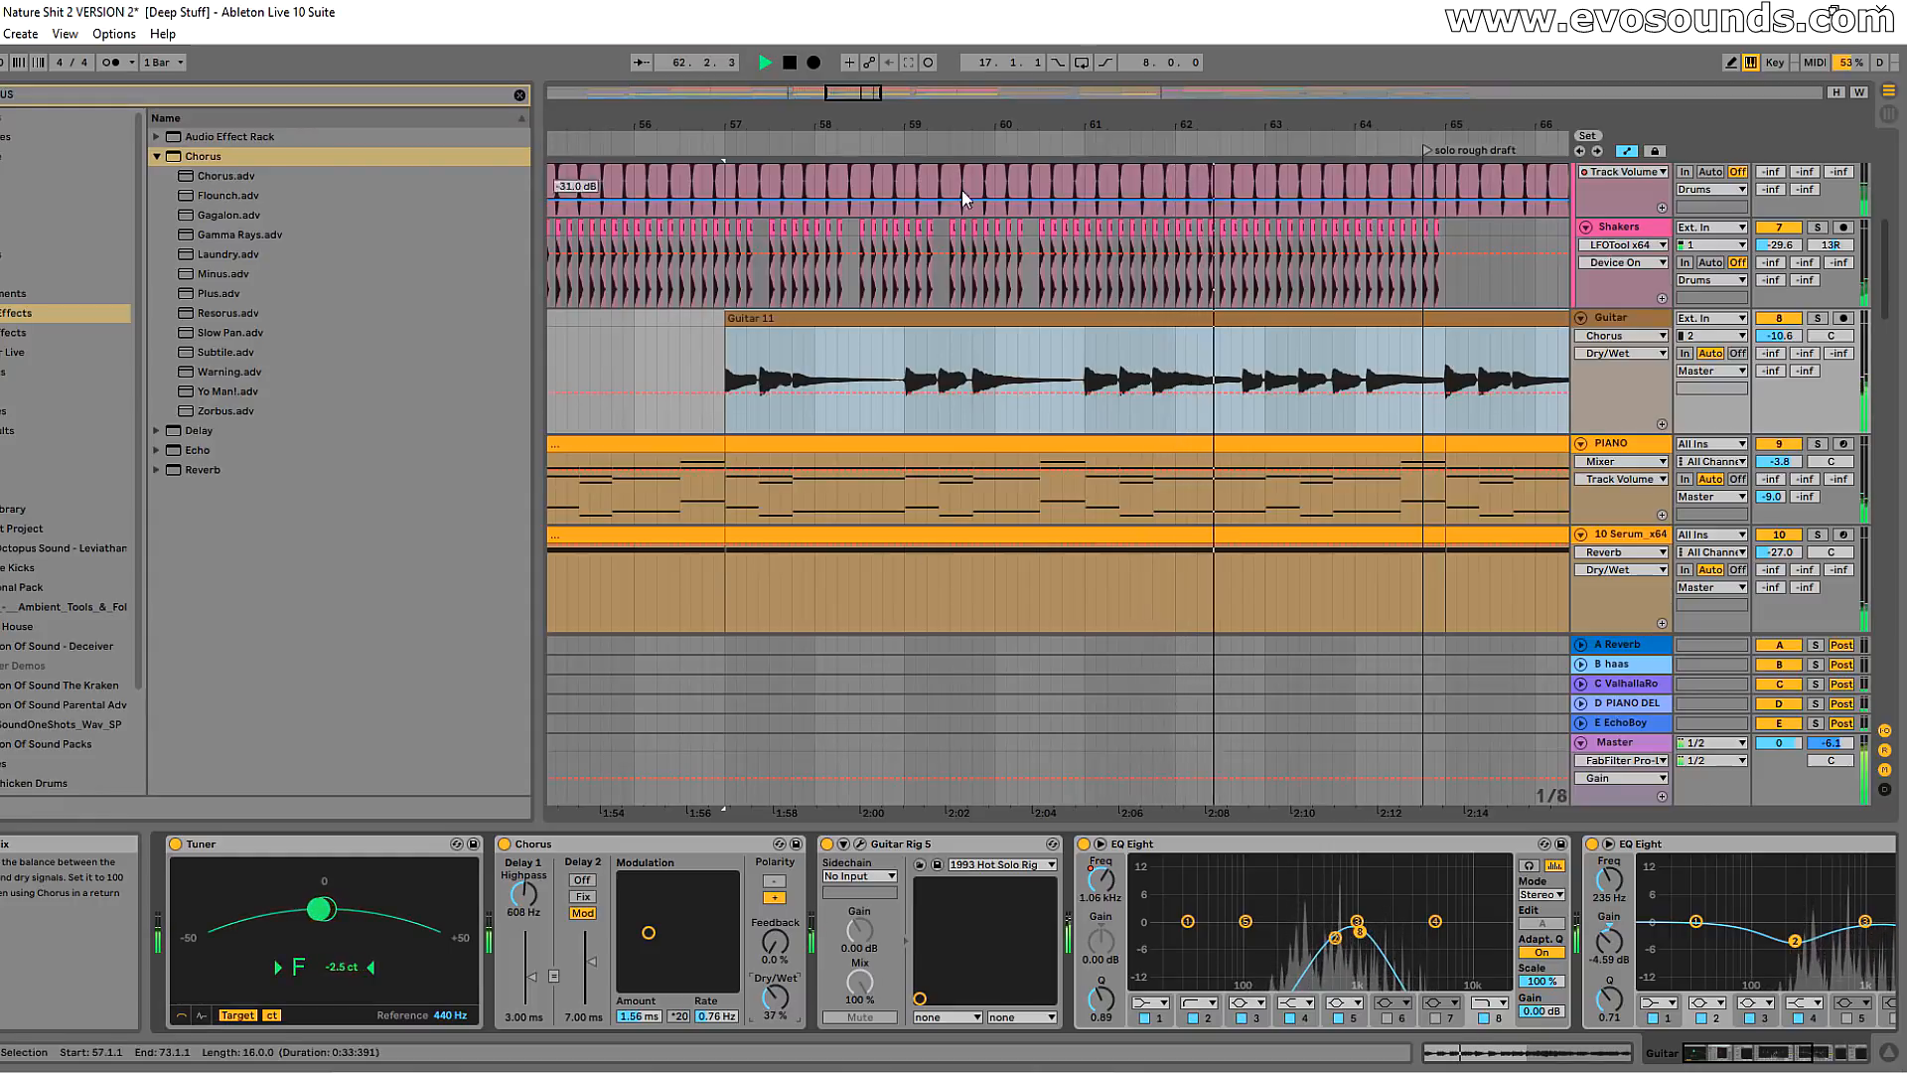
Step: Clear the browser search, collapse the Chorus presets and insert an Audio Effect Rack between Tuner and Chorus
{"action": "left_click_drag", "start_coordinate": [865, 93], "coordinate": [885, 95]}
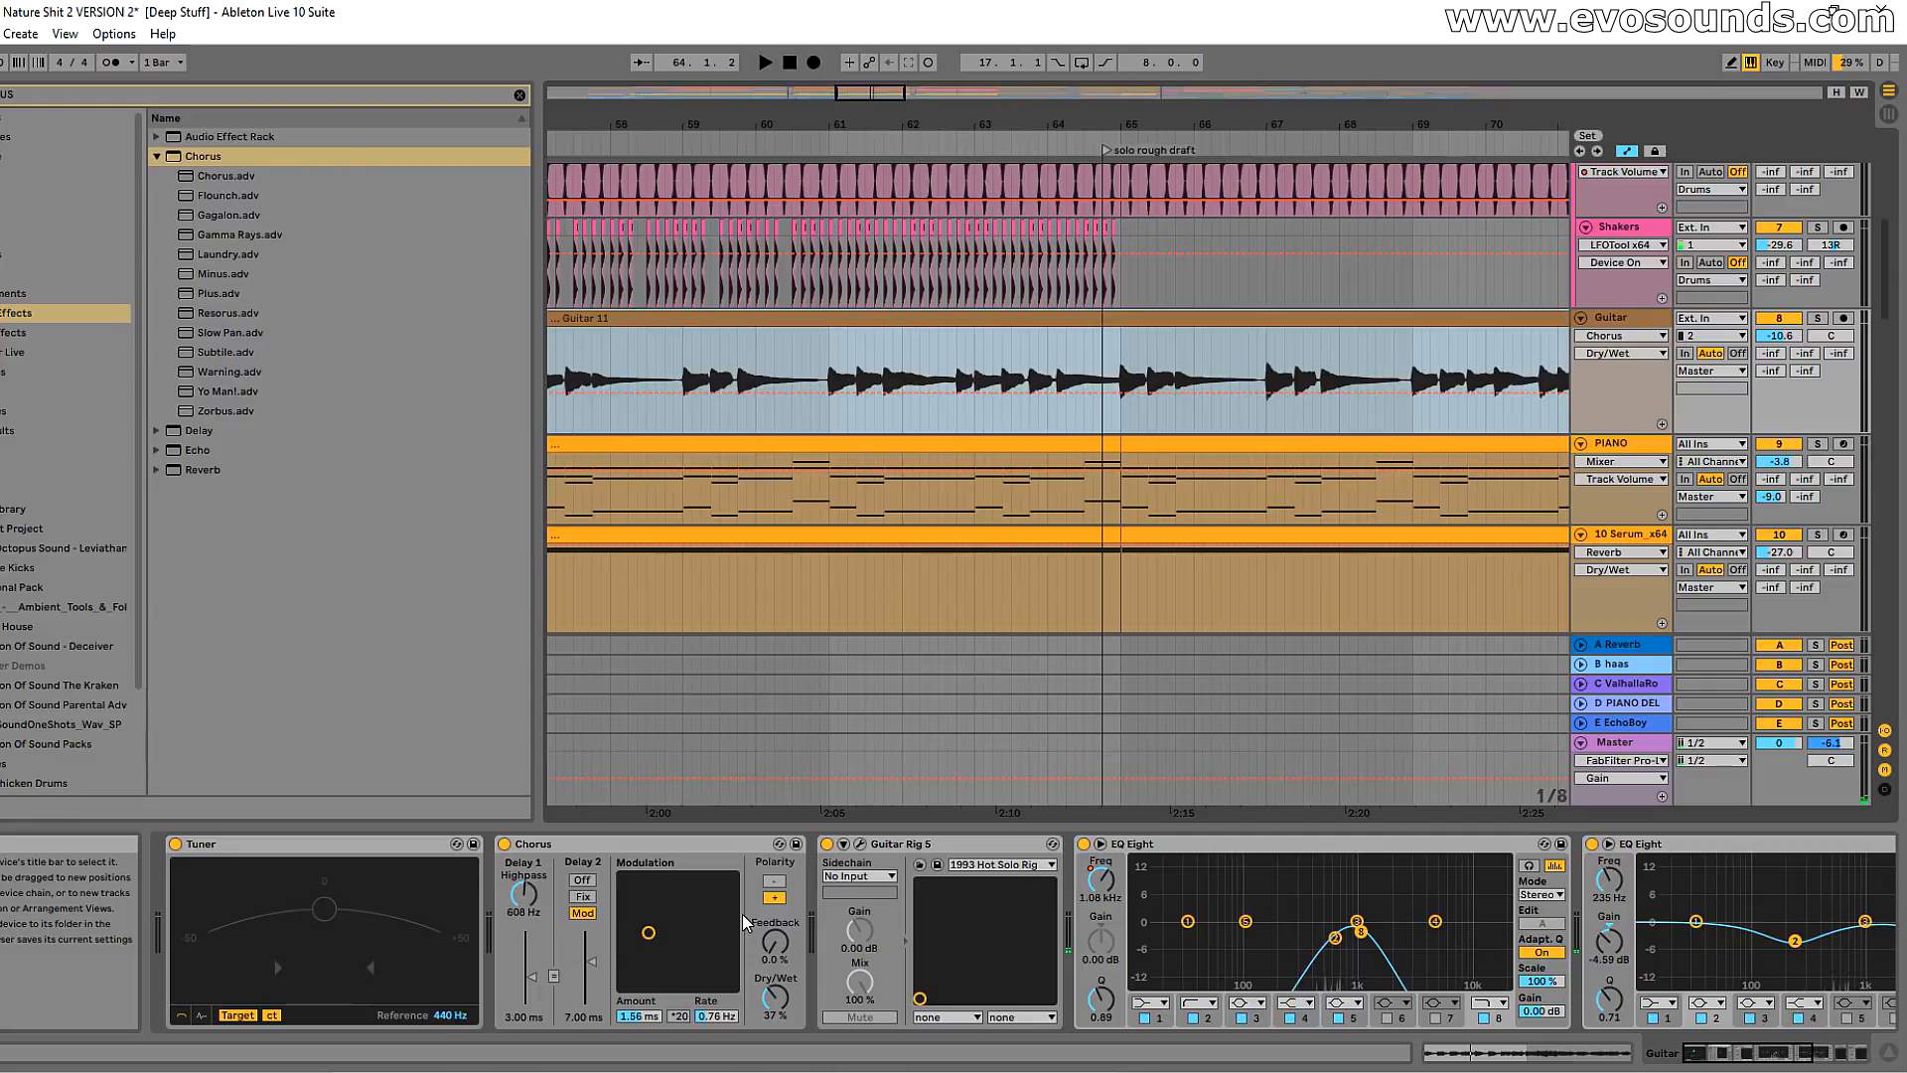
{"action": "left_click_drag", "start_coordinate": [870, 92], "coordinate": [855, 87]}
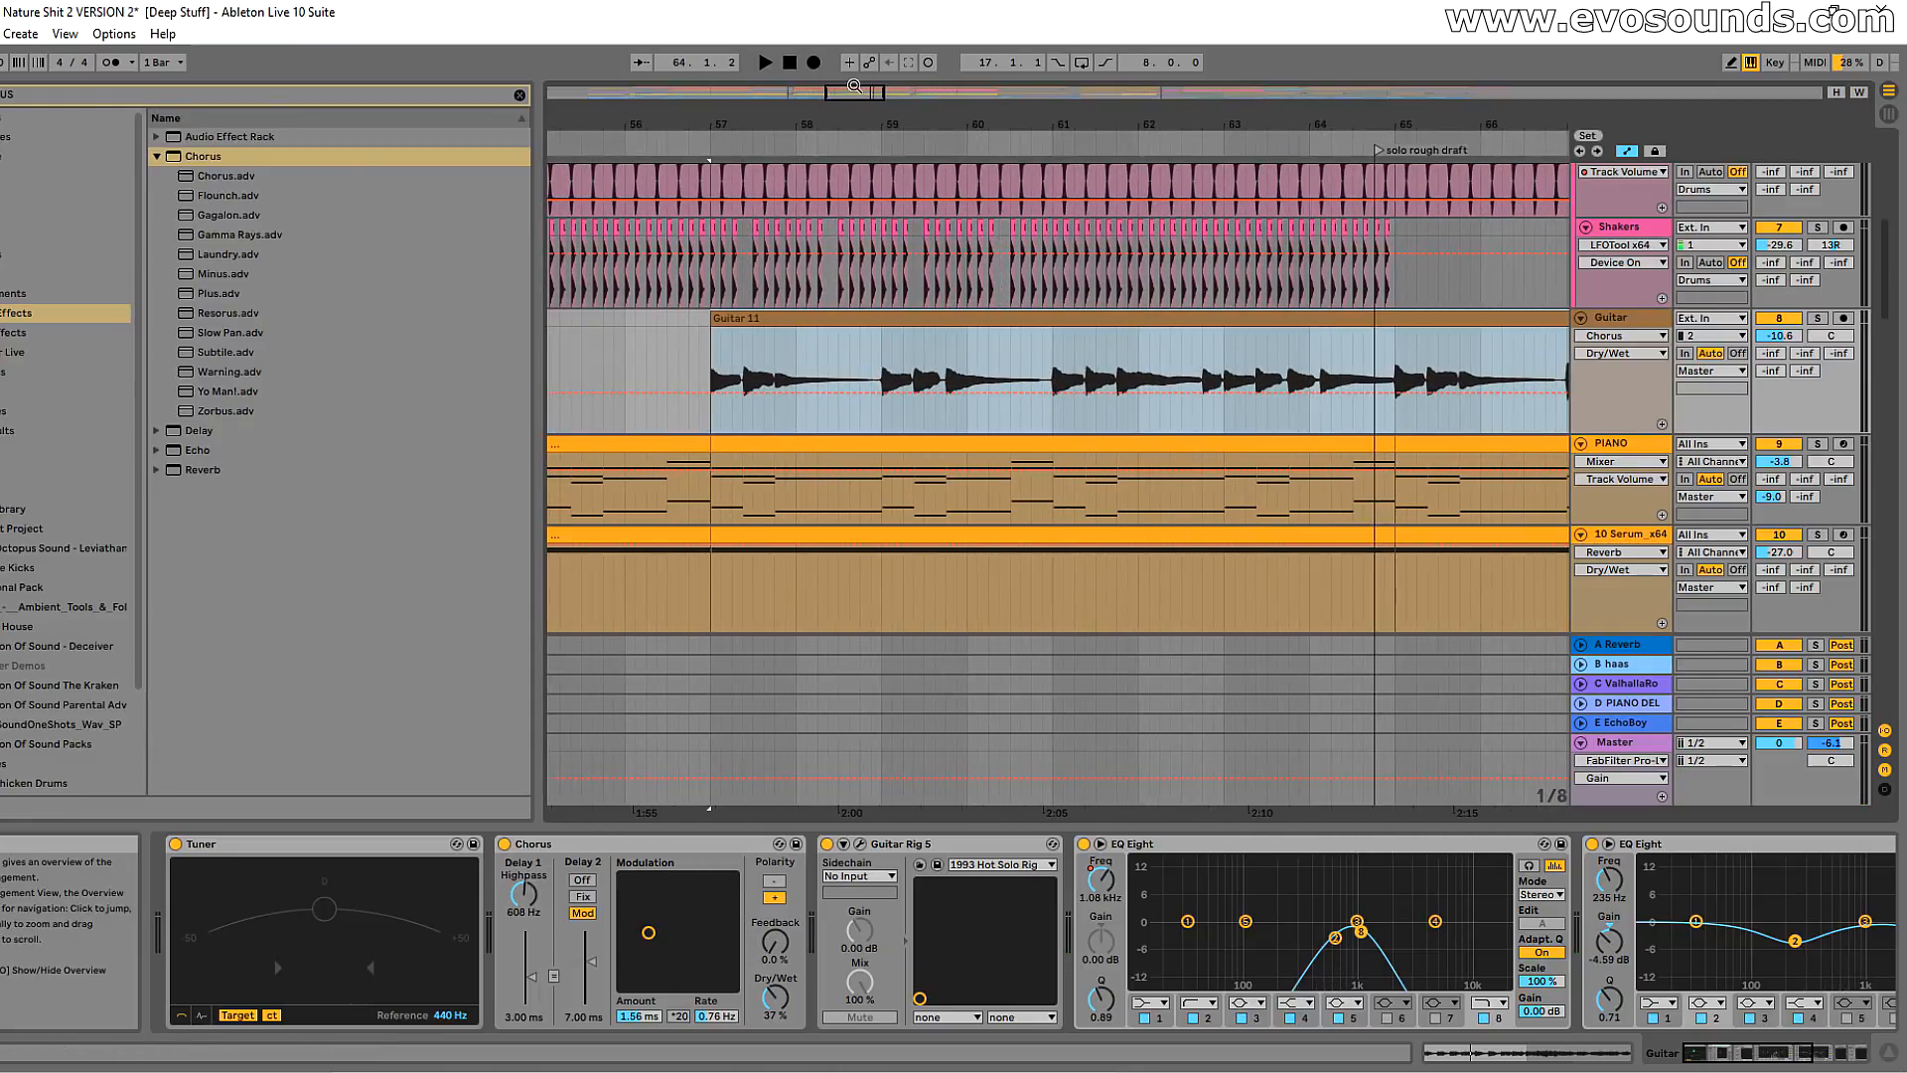
{"action": "left_click", "coordinate": [519, 96]}
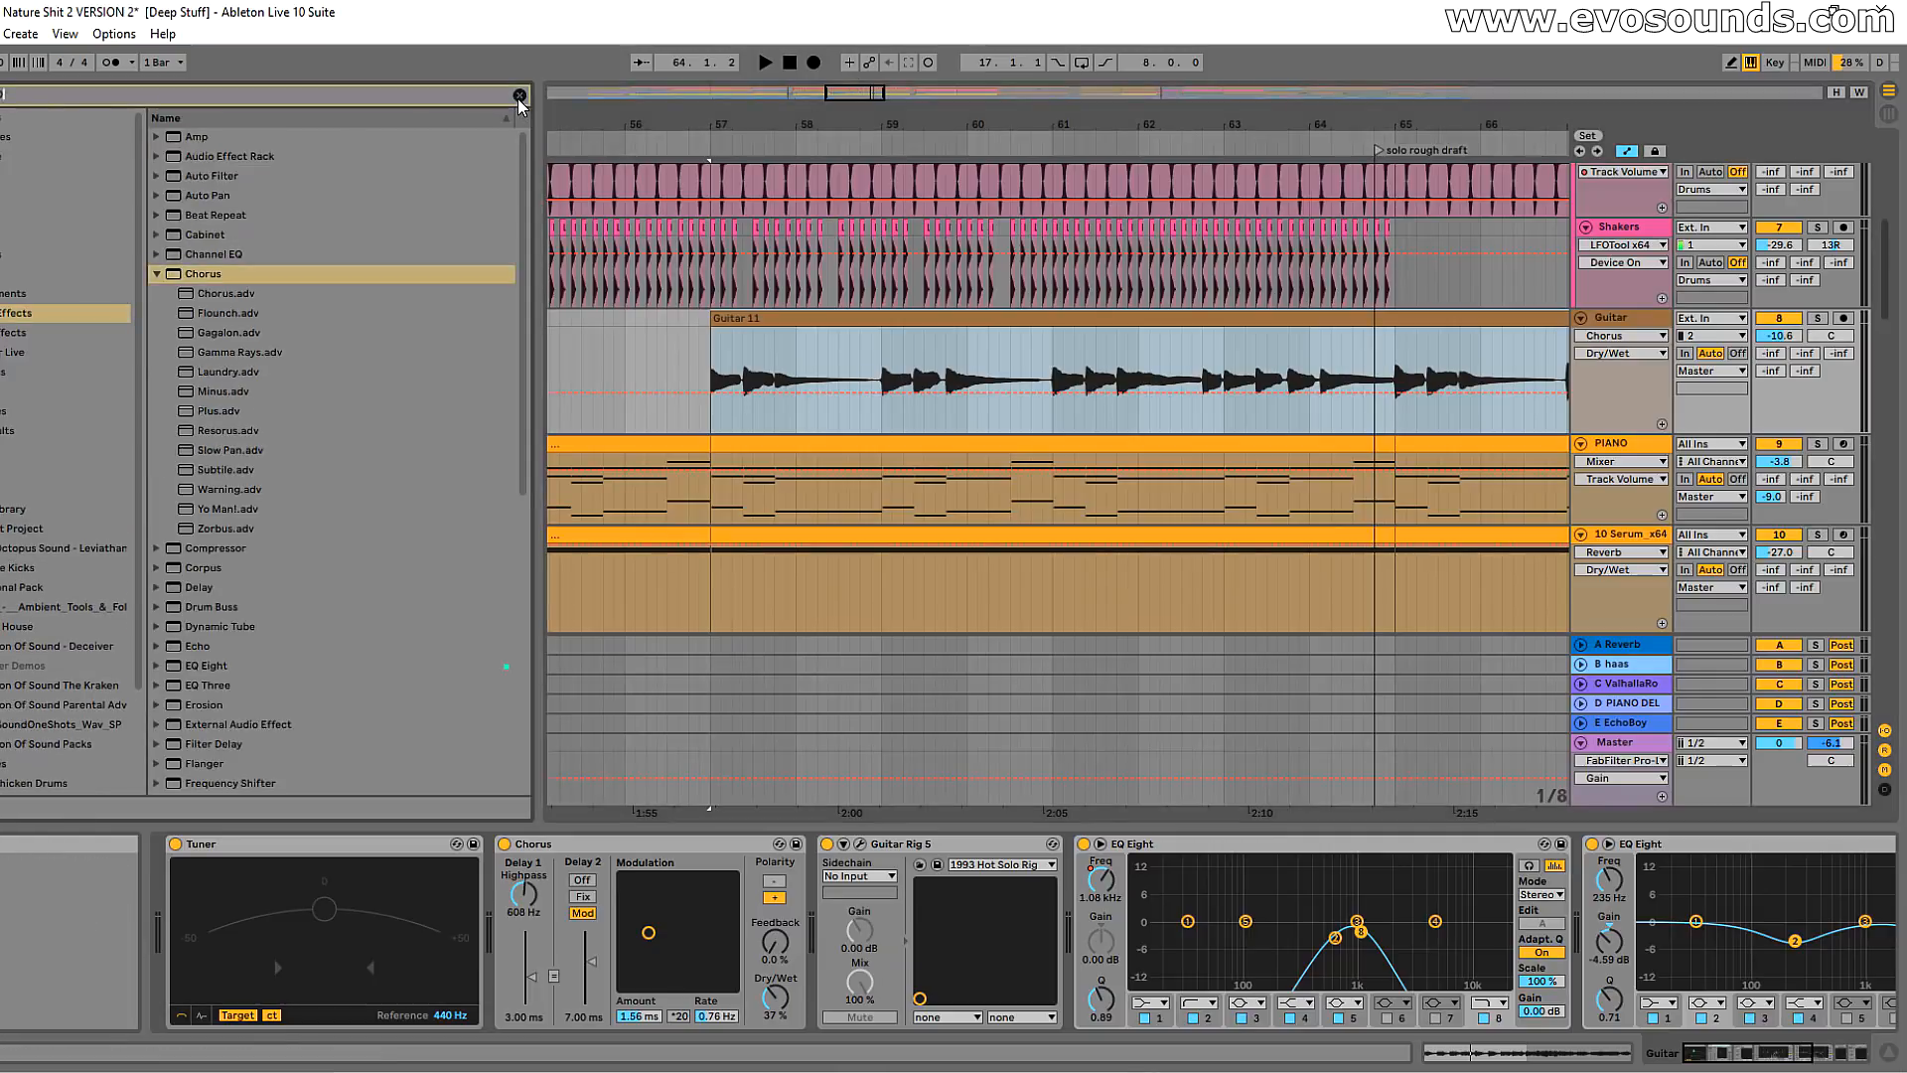
{"action": "key", "text": "Tab"}
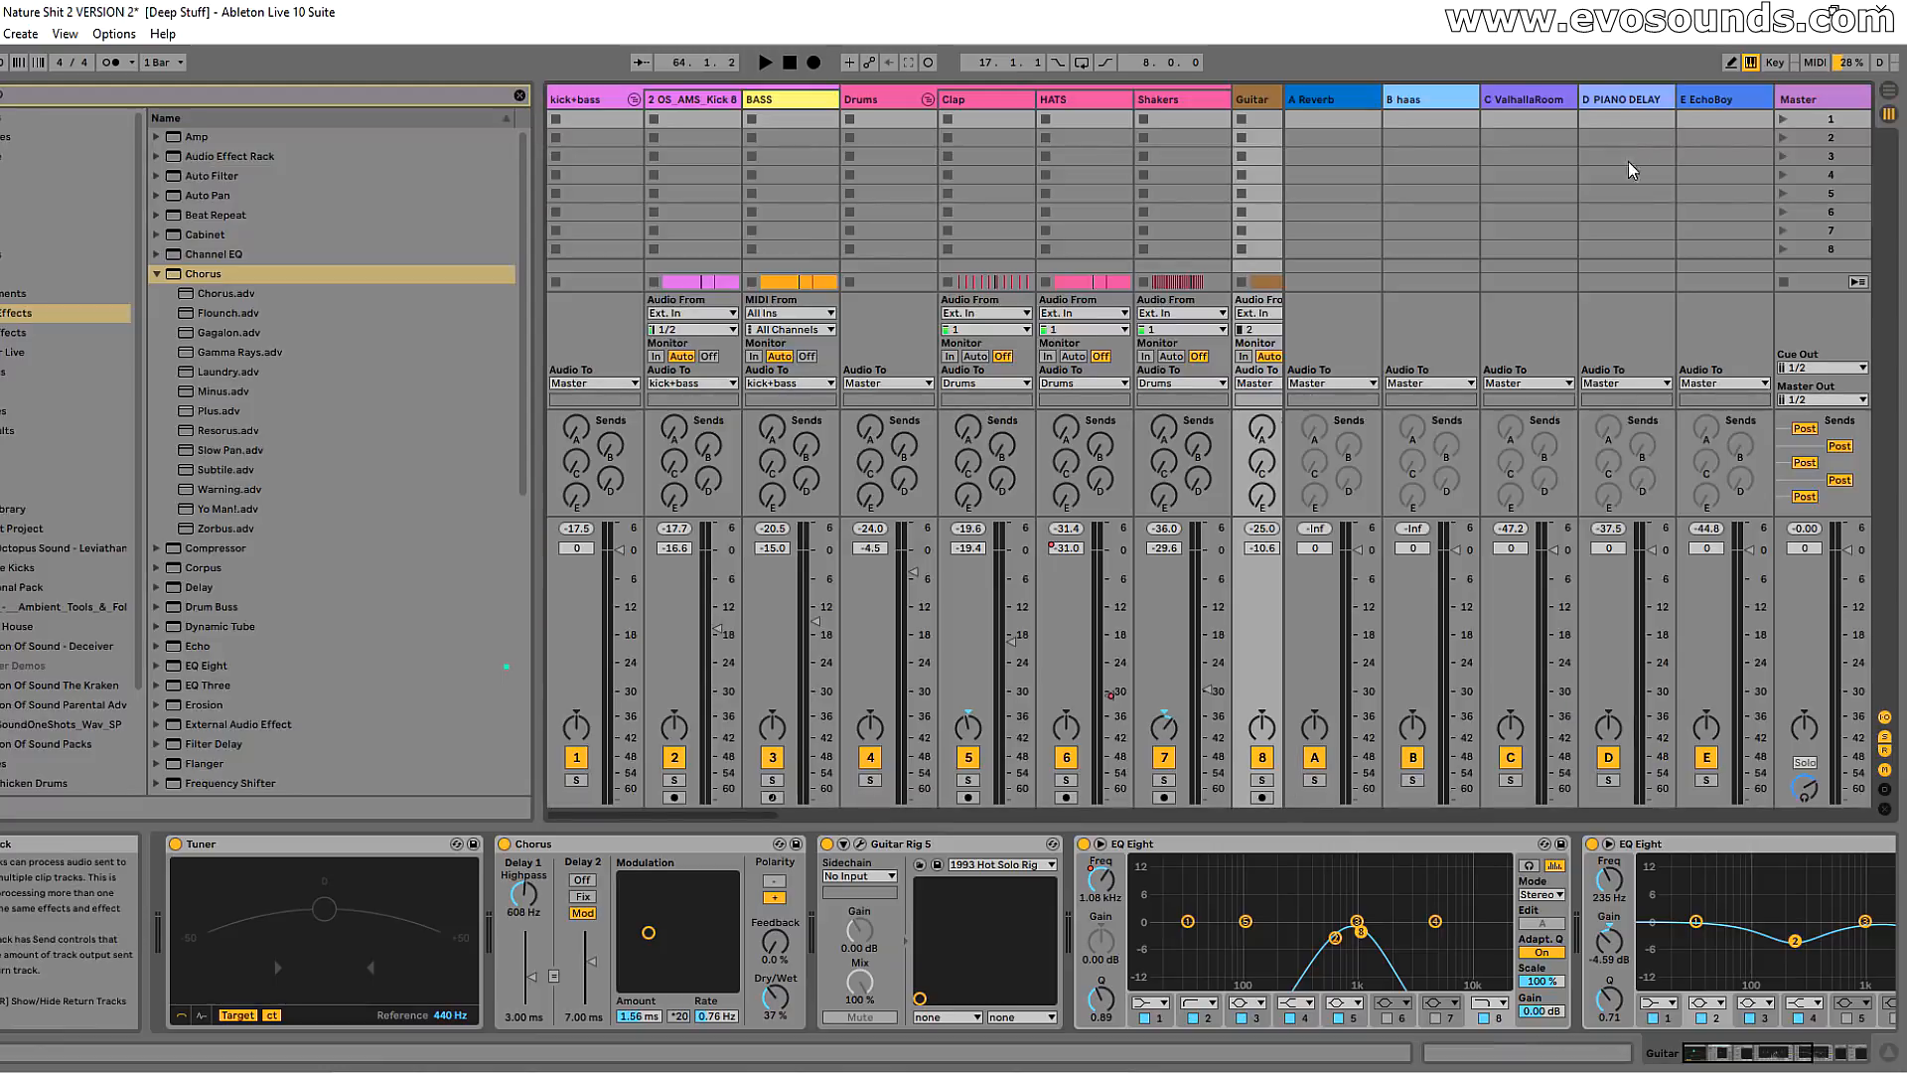
{"action": "key", "text": "Tab"}
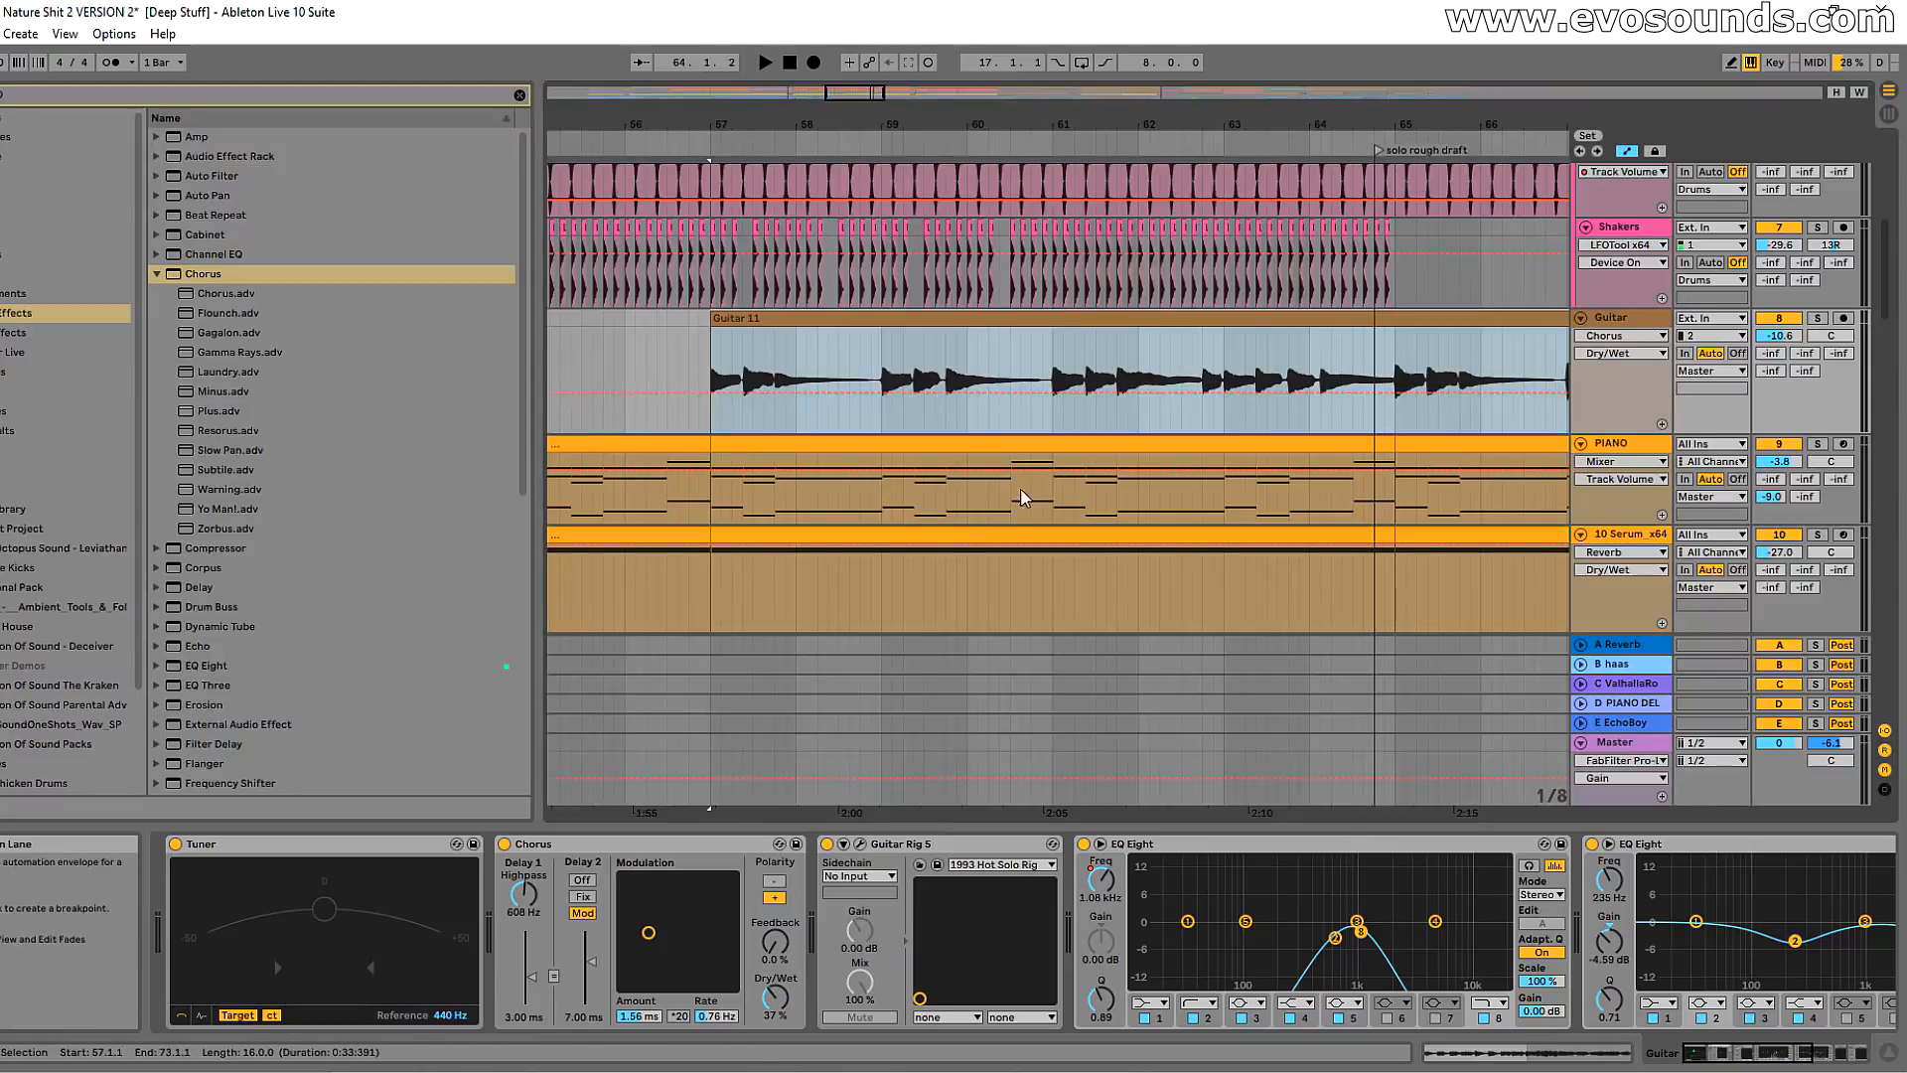
{"action": "left_click", "coordinate": [157, 276]}
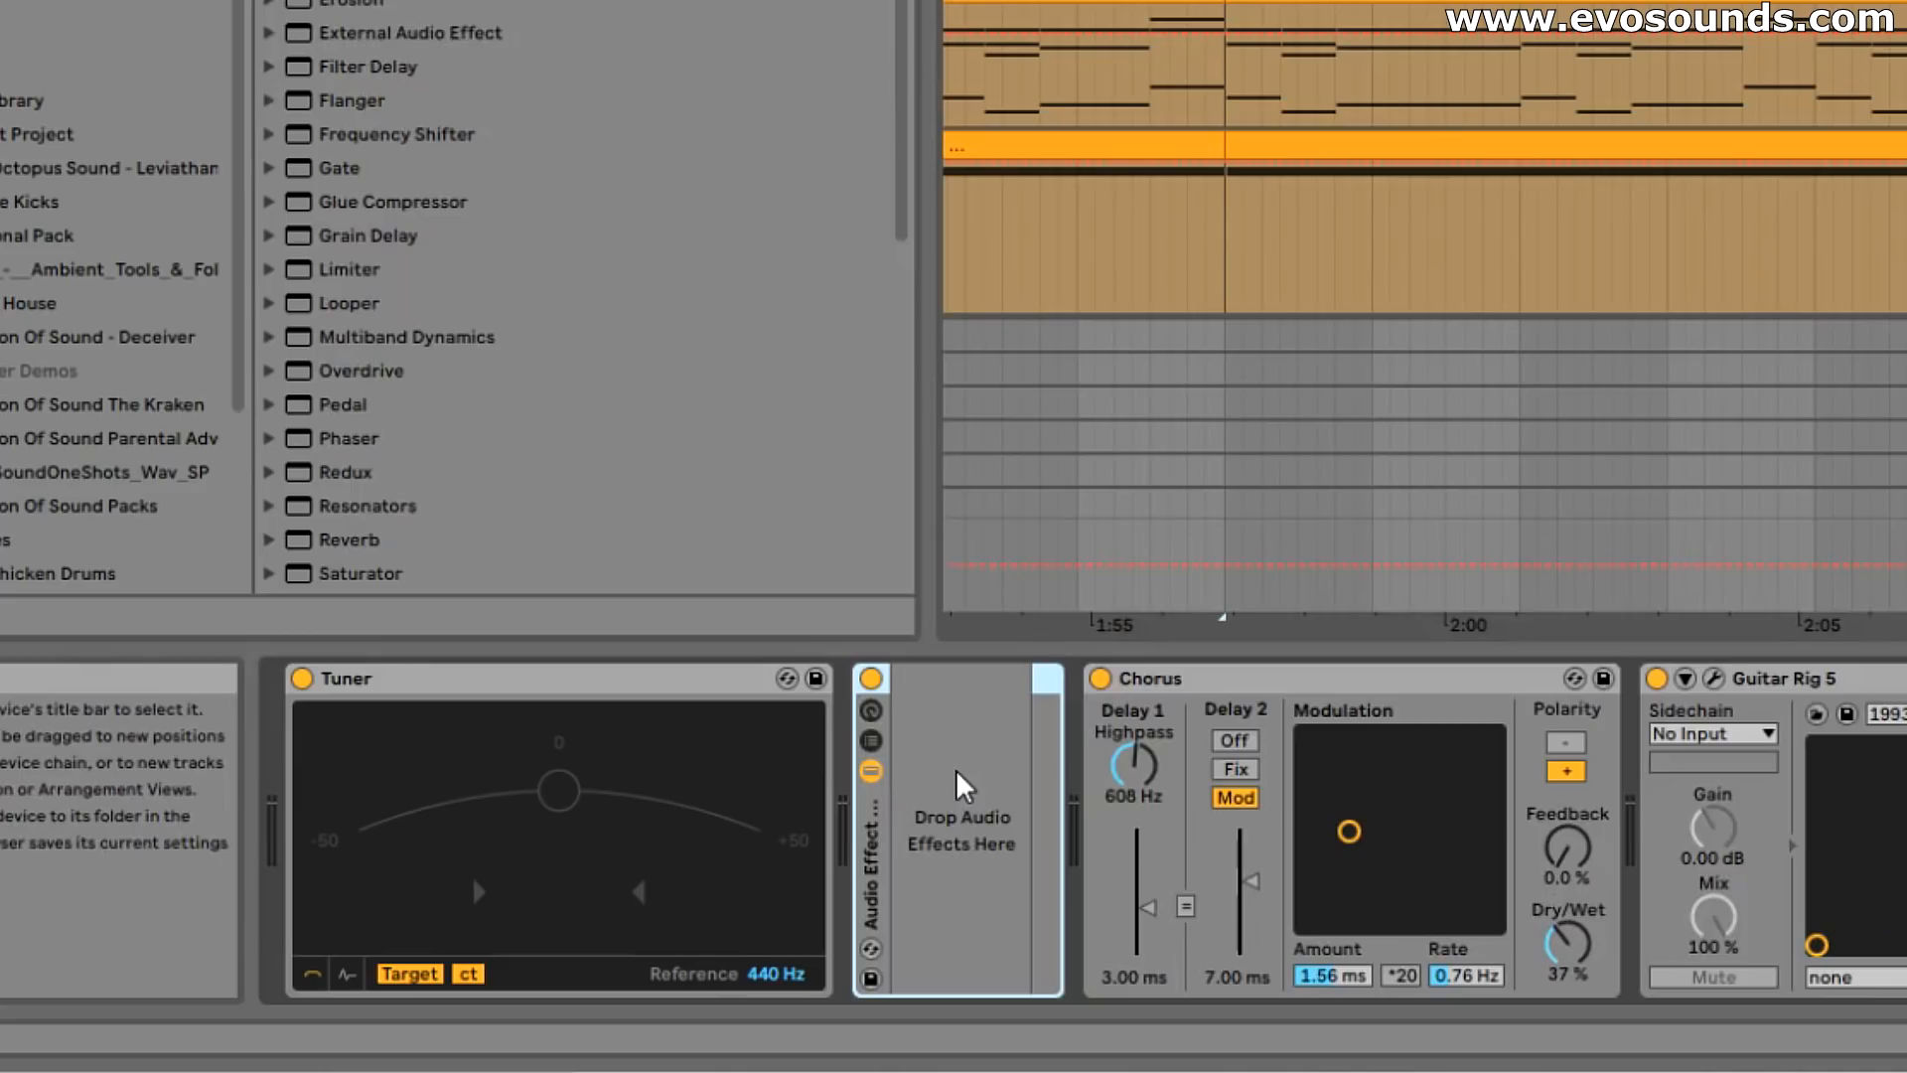
Step: Show the Audio Effect Rack's chain list and create two empty chains in it
{"action": "left_click", "coordinate": [871, 739]}
{"action": "right_click", "coordinate": [959, 773]}
{"action": "left_click", "coordinate": [989, 786]}
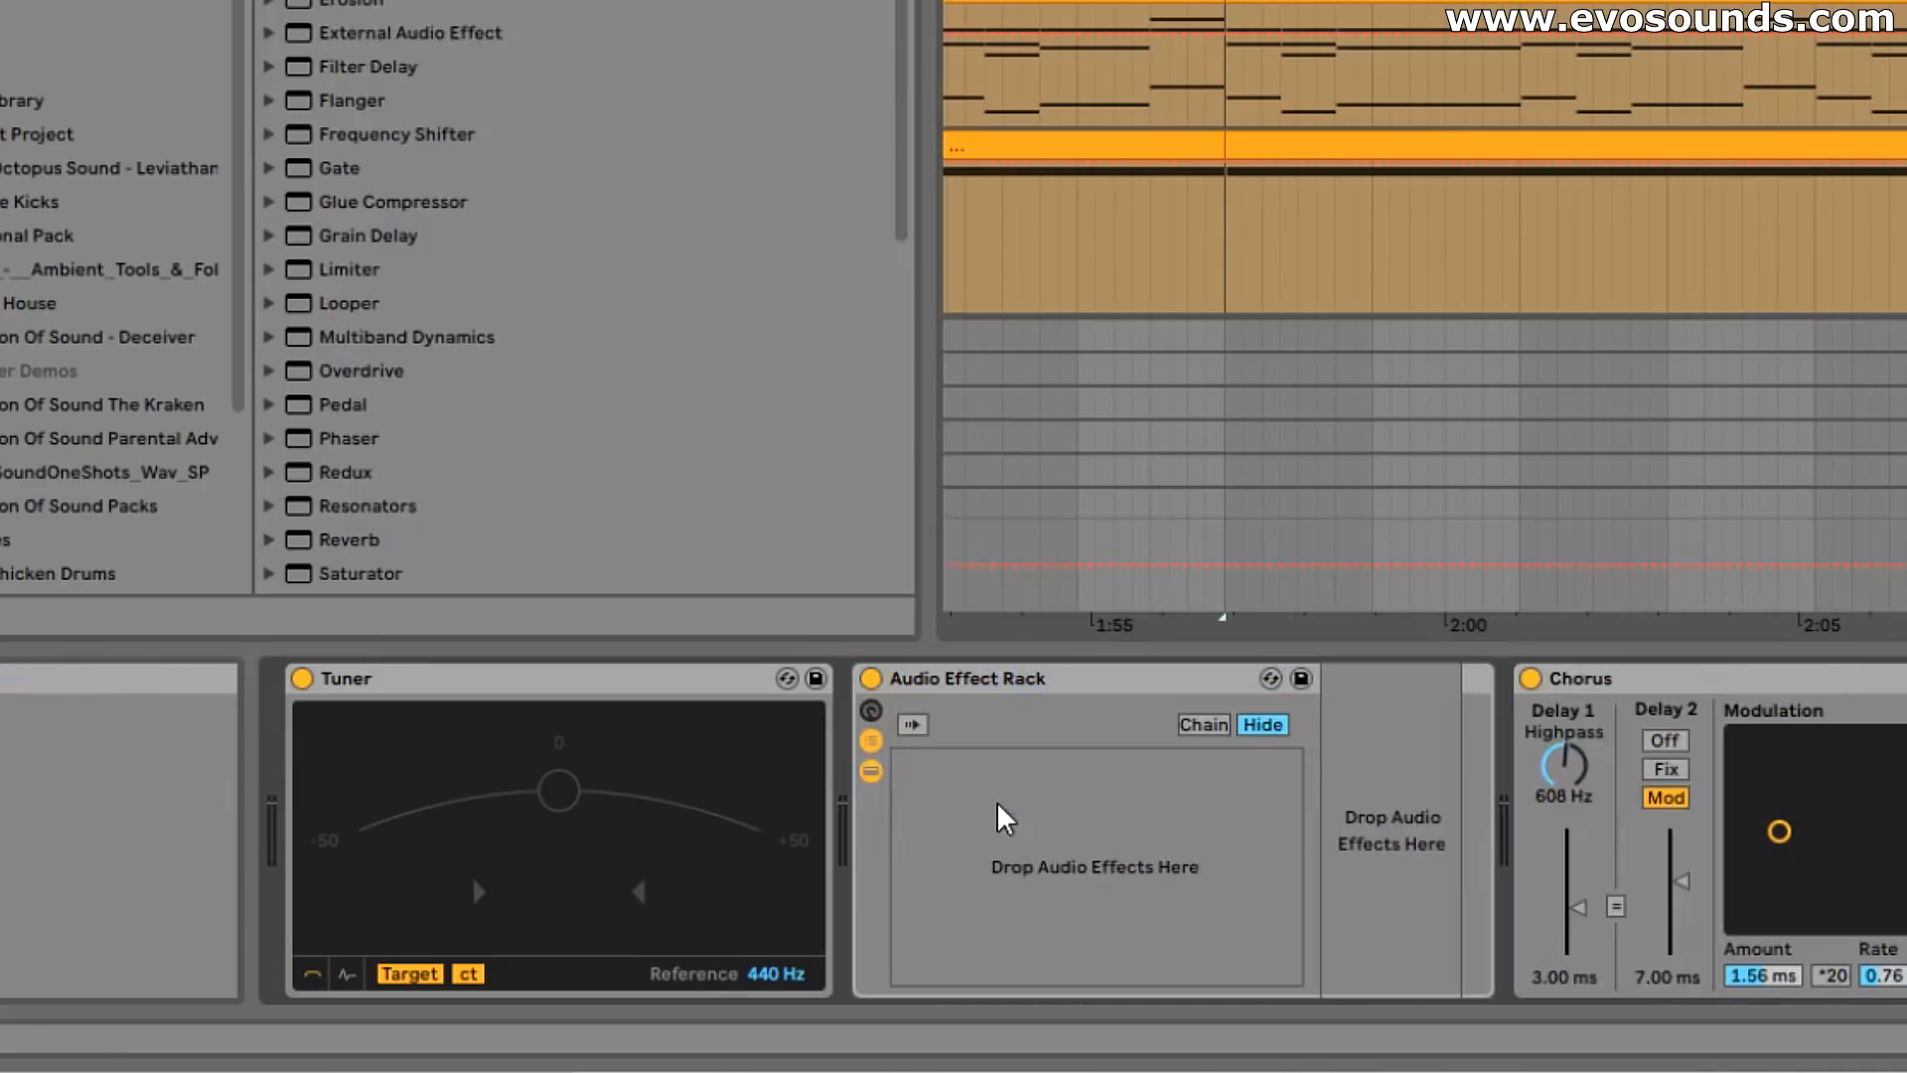
{"action": "right_click", "coordinate": [984, 829]}
{"action": "left_click", "coordinate": [993, 831]}
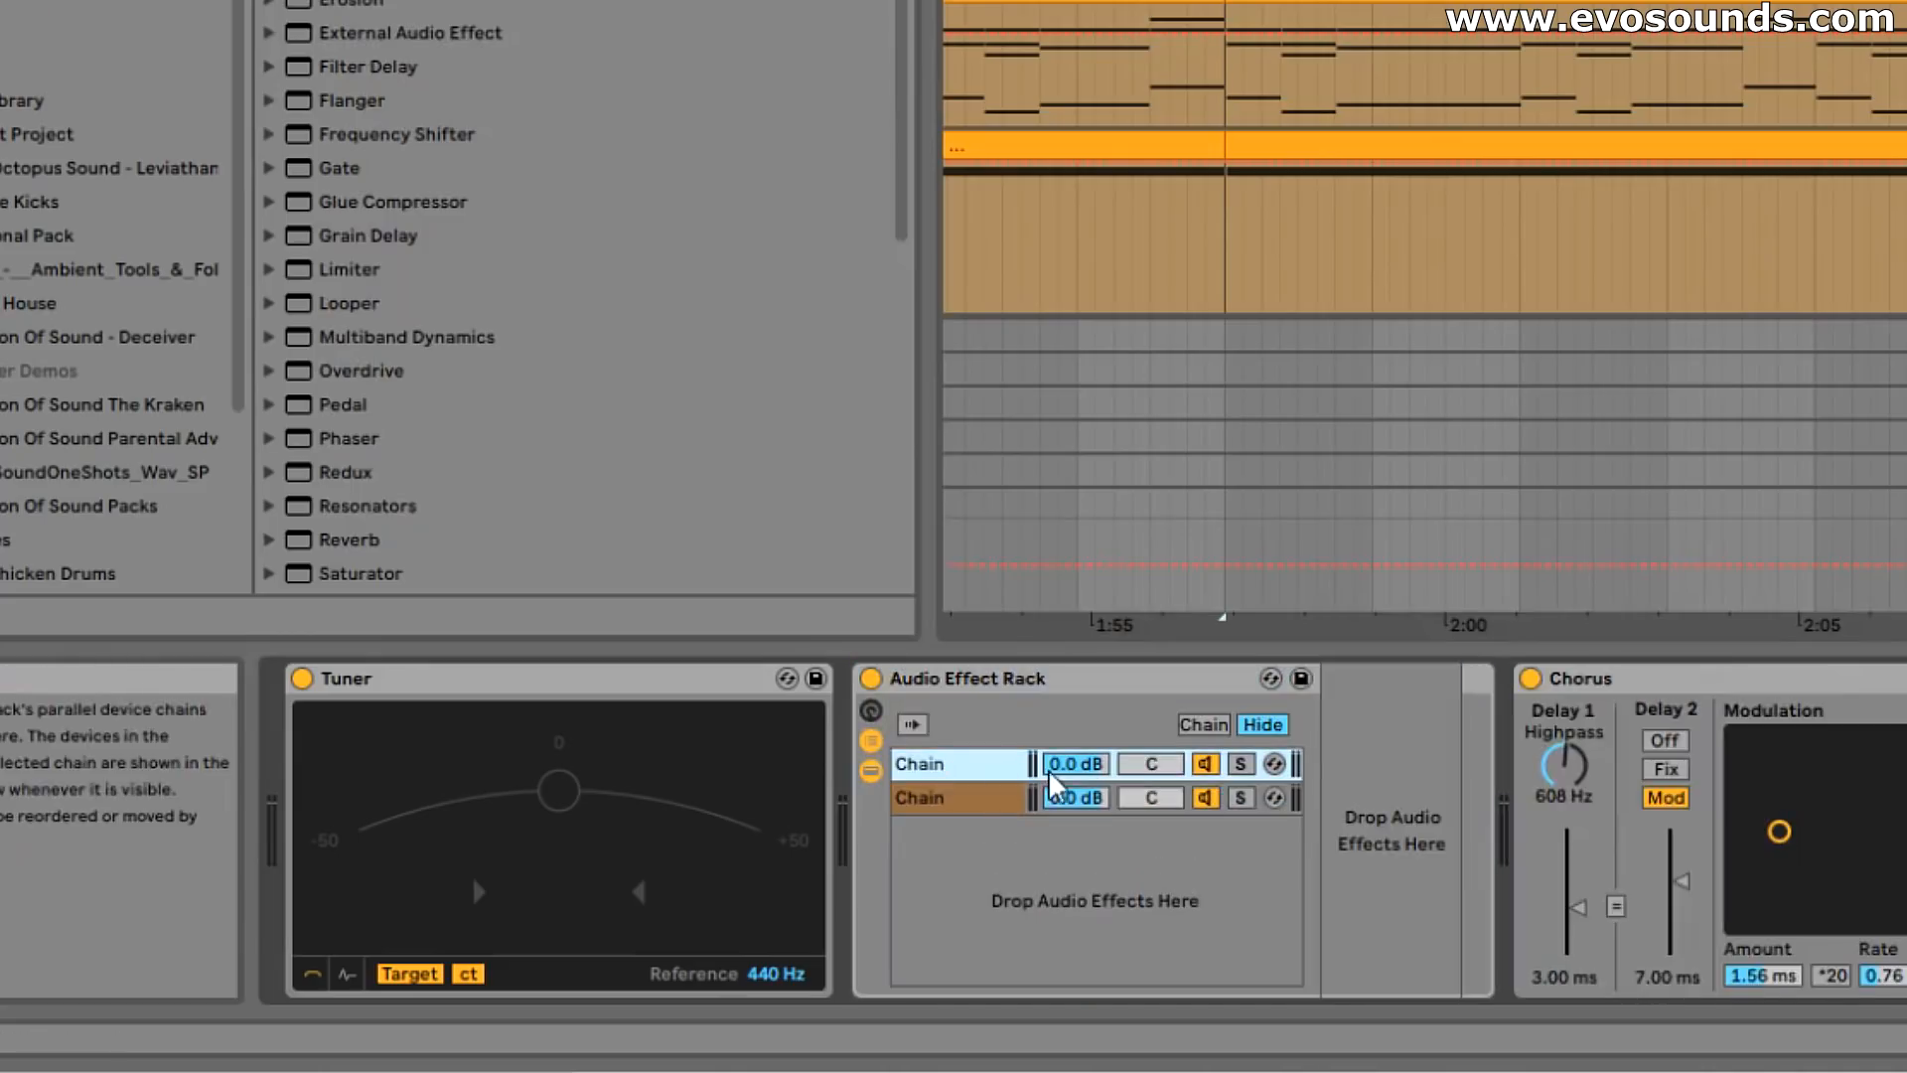
Step: Rename the rack's first chain ORIGINAL and the second chain CHORUS
{"action": "type", "text": "ORIGINAL"}
{"action": "key", "text": "Return"}
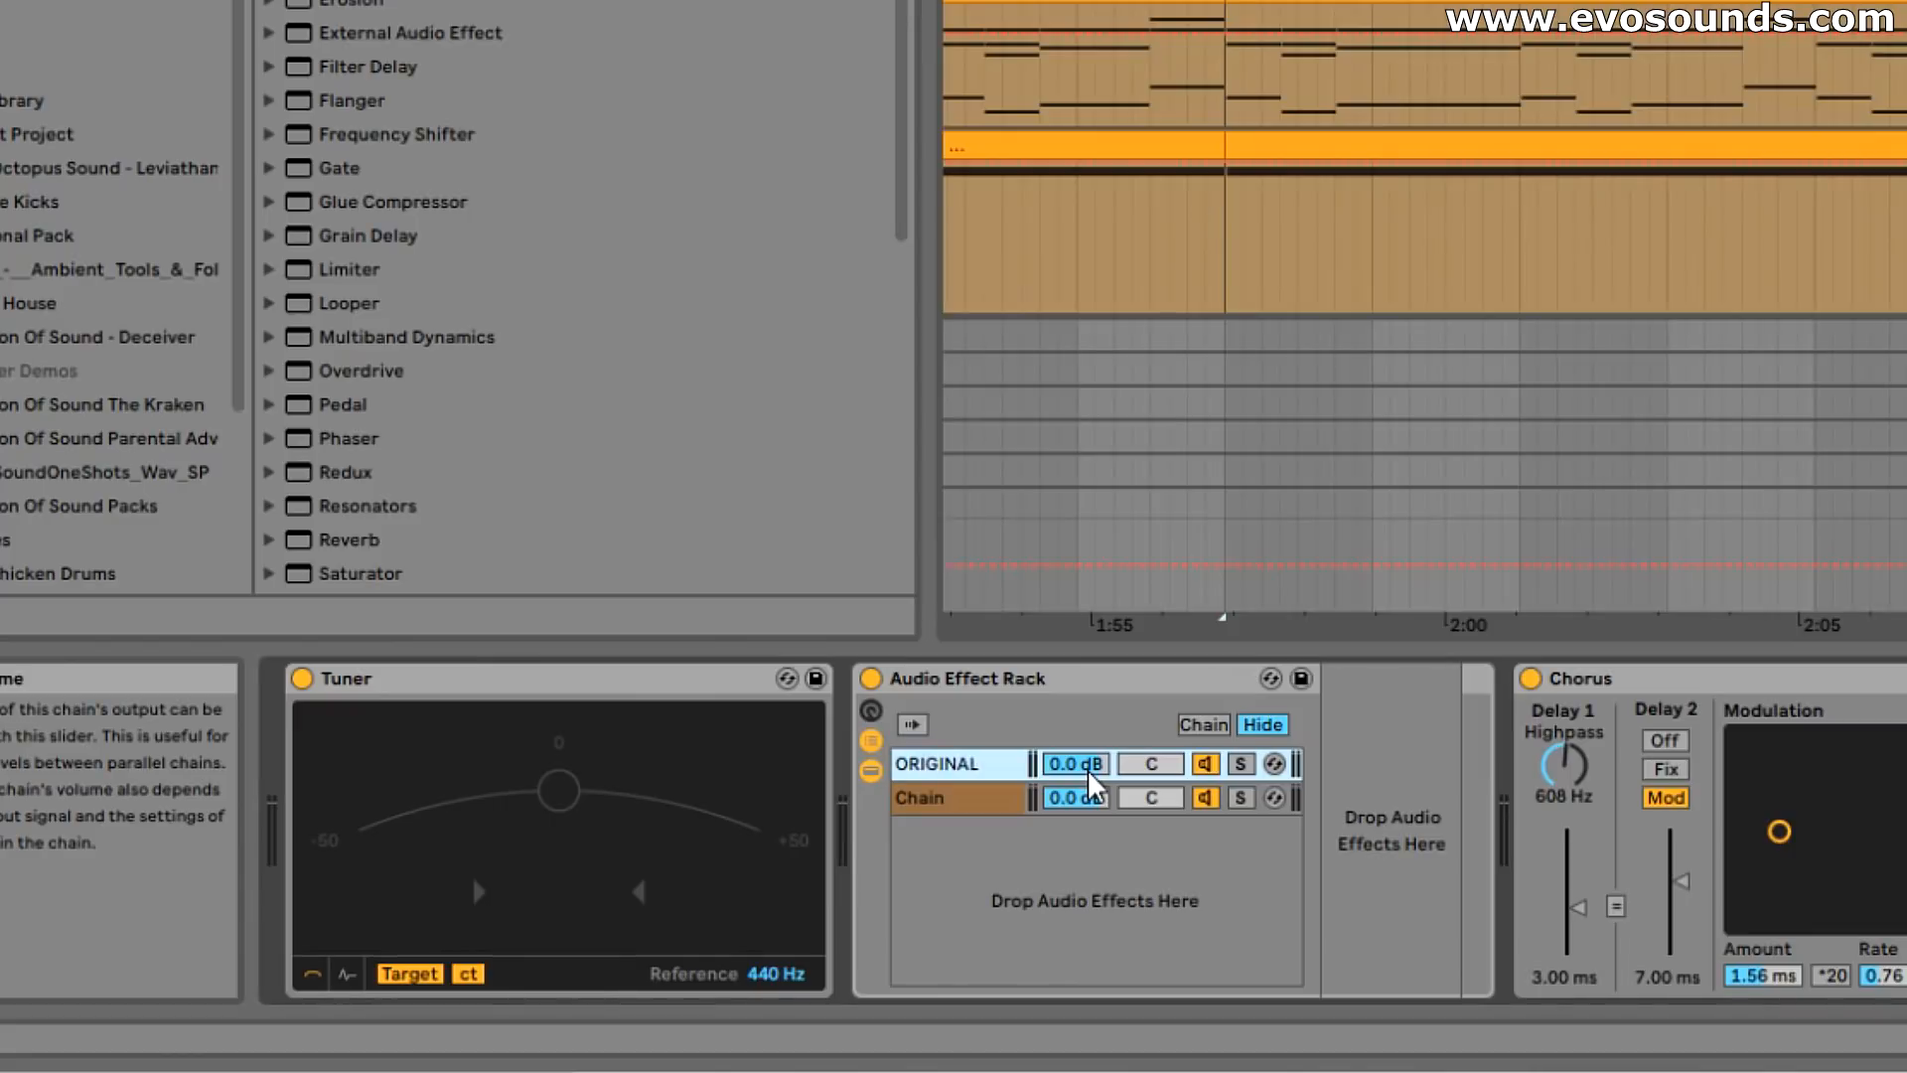
{"action": "left_click", "coordinate": [953, 798]}
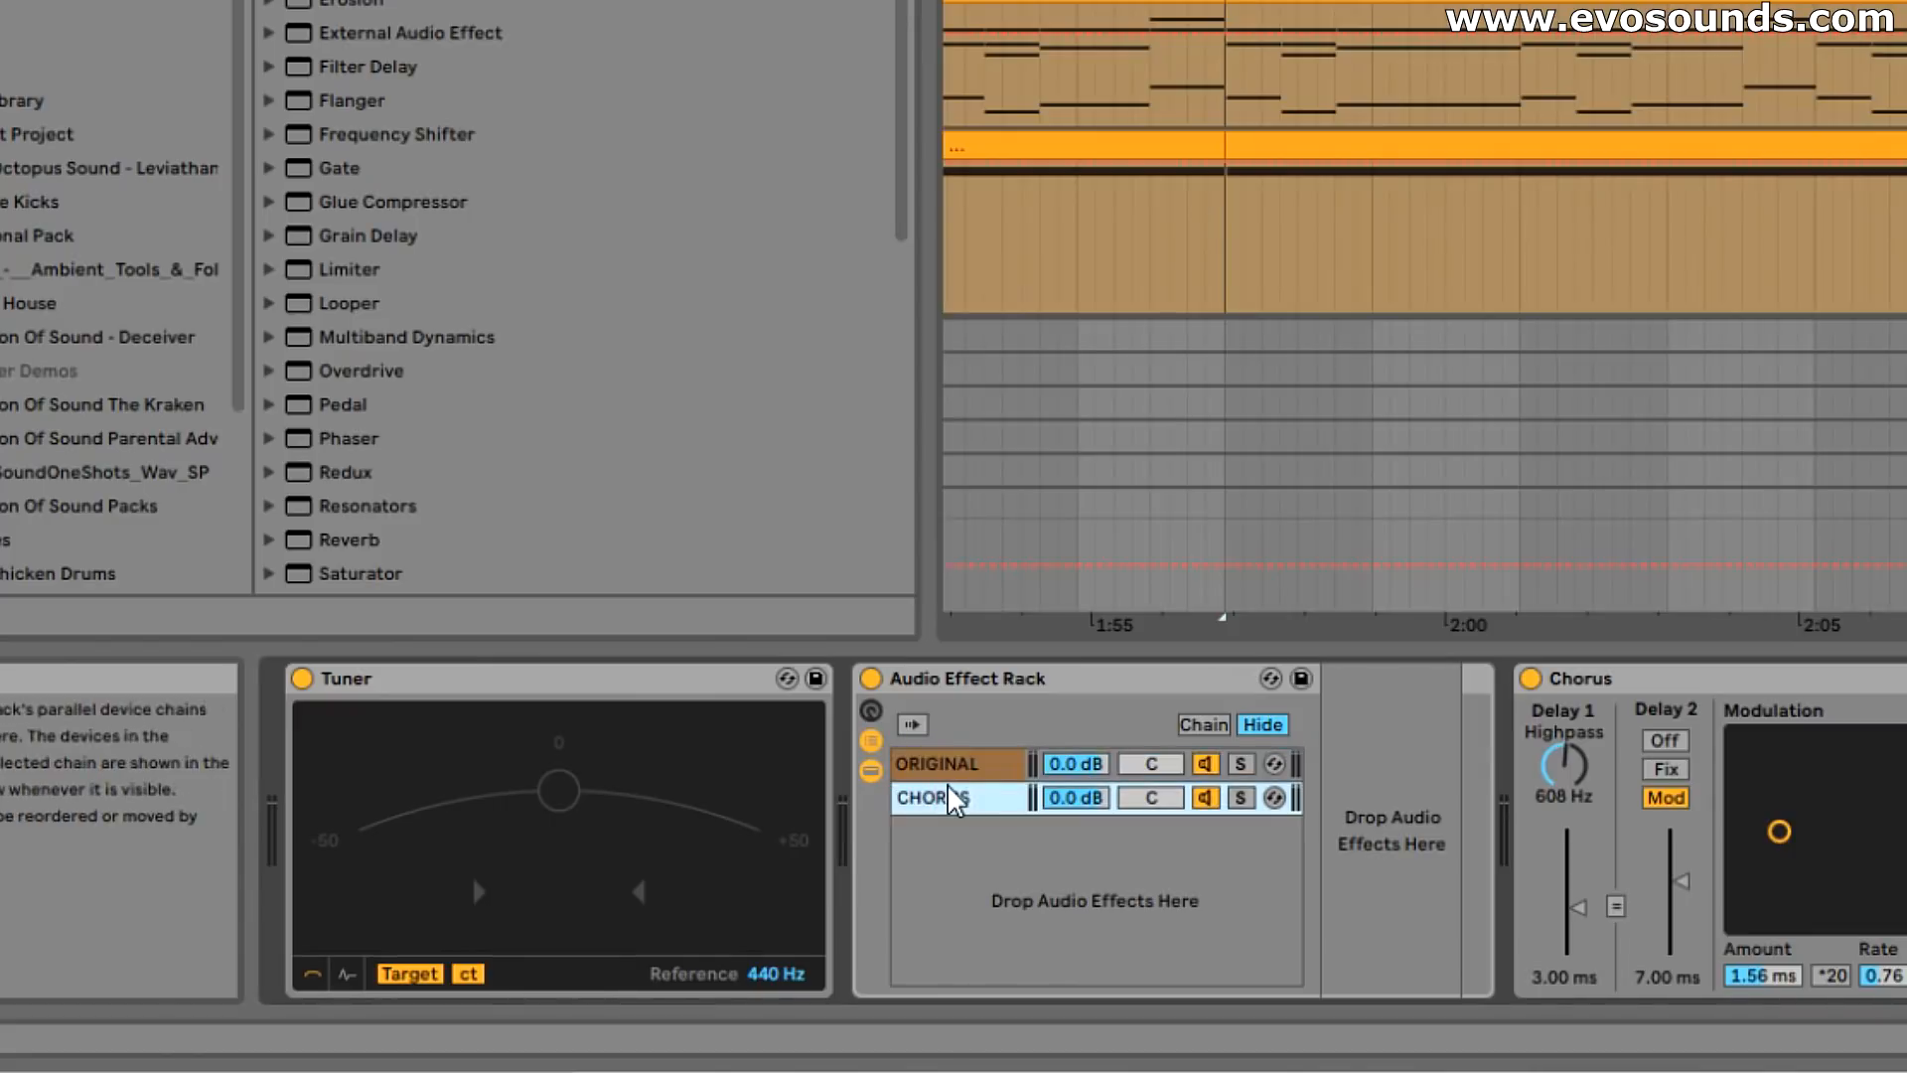
Step: Move the Chorus into the CHORUS chain with Dry/Wet at 100%, and play it with the chain volume at -6.7 dB
{"action": "left_click_drag", "start_coordinate": [1652, 685], "coordinate": [968, 816]}
{"action": "left_click_drag", "start_coordinate": [1815, 948], "coordinate": [1815, 834]}
{"action": "left_click_drag", "start_coordinate": [1087, 800], "coordinate": [1083, 806]}
{"action": "key", "text": "space"}
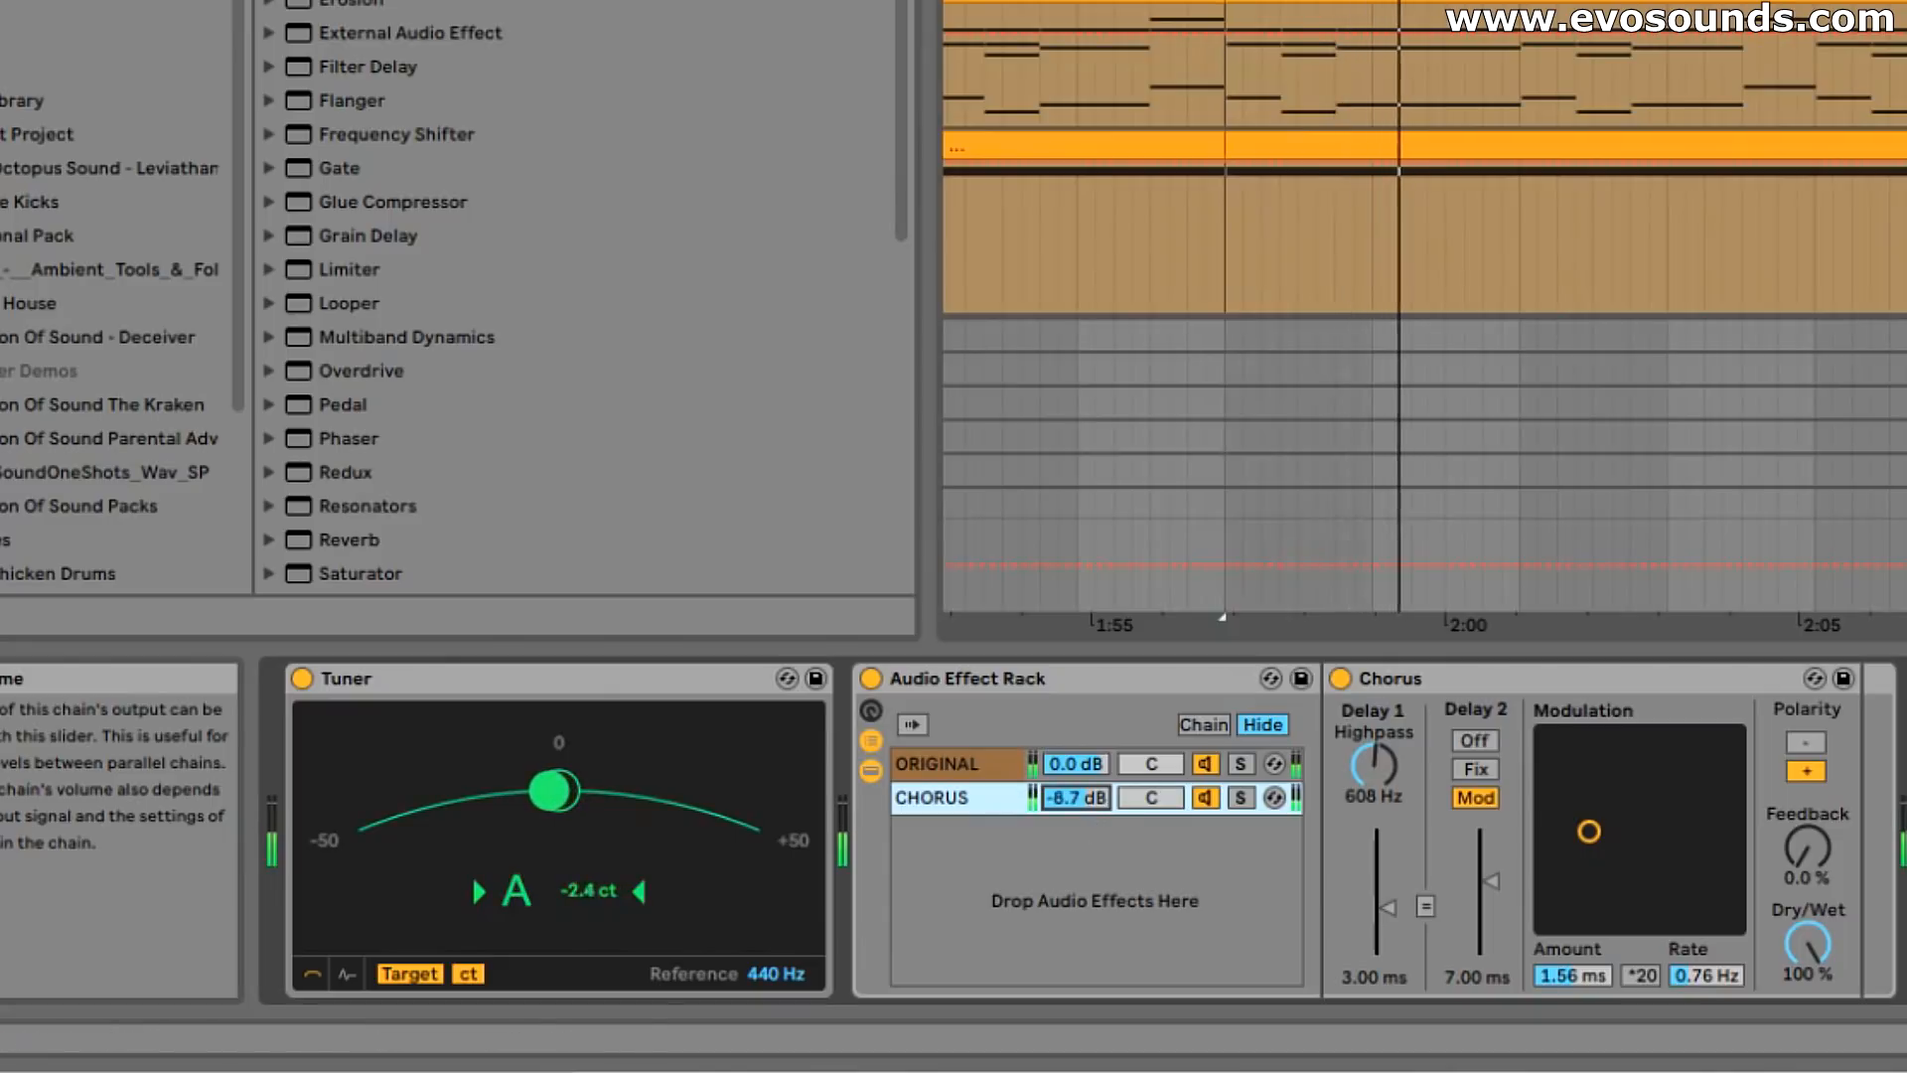
Step: Solo the Guitar track to set the CHORUS chain's volume to -8.7 dB, then unsolo it and play a later section
{"action": "left_click", "coordinate": [1905, 198]}
{"action": "mouse_move", "coordinate": [1068, 796]}
{"action": "left_mouse_down"}
{"action": "mouse_move", "coordinate": [1068, 854]}
{"action": "mouse_move", "coordinate": [1069, 809]}
{"action": "left_mouse_up"}
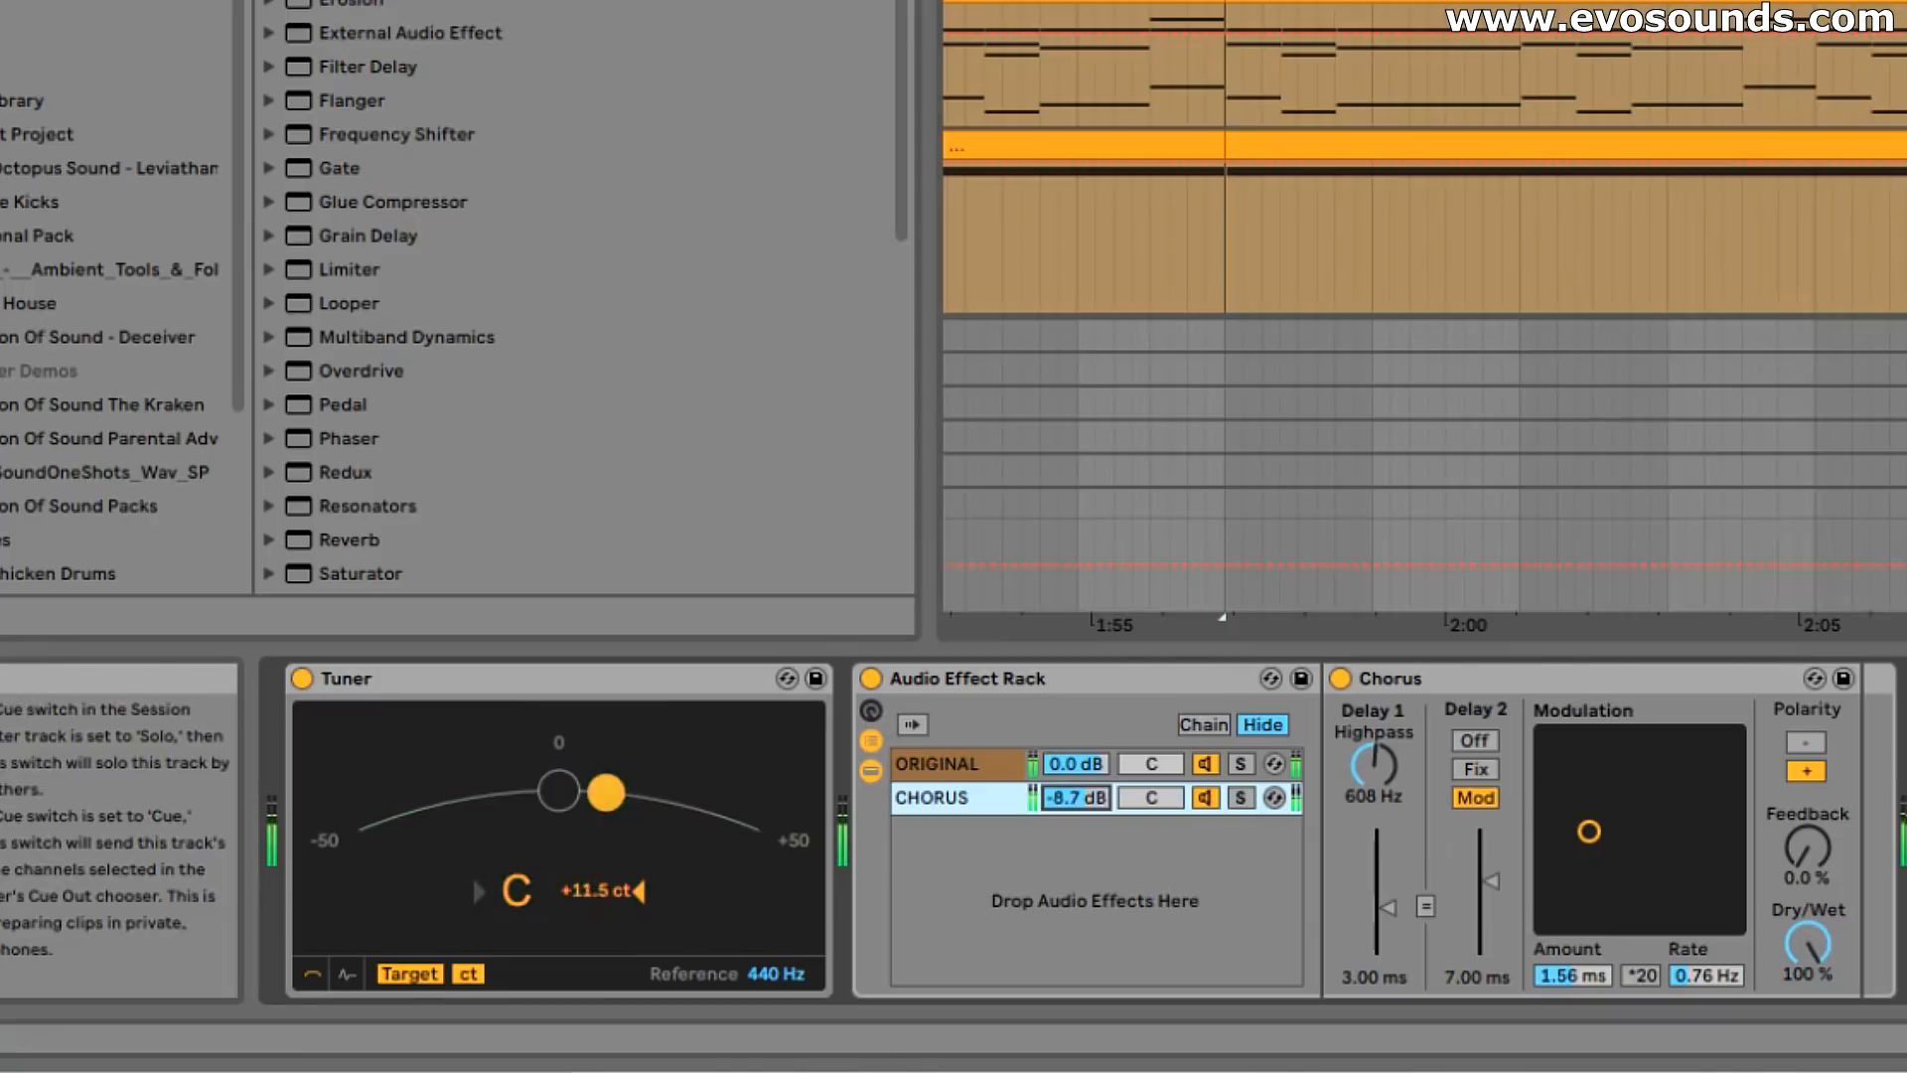
{"action": "left_click", "coordinate": [1899, 82]}
{"action": "left_click_drag", "start_coordinate": [1469, 2], "coordinate": [1417, 2]}
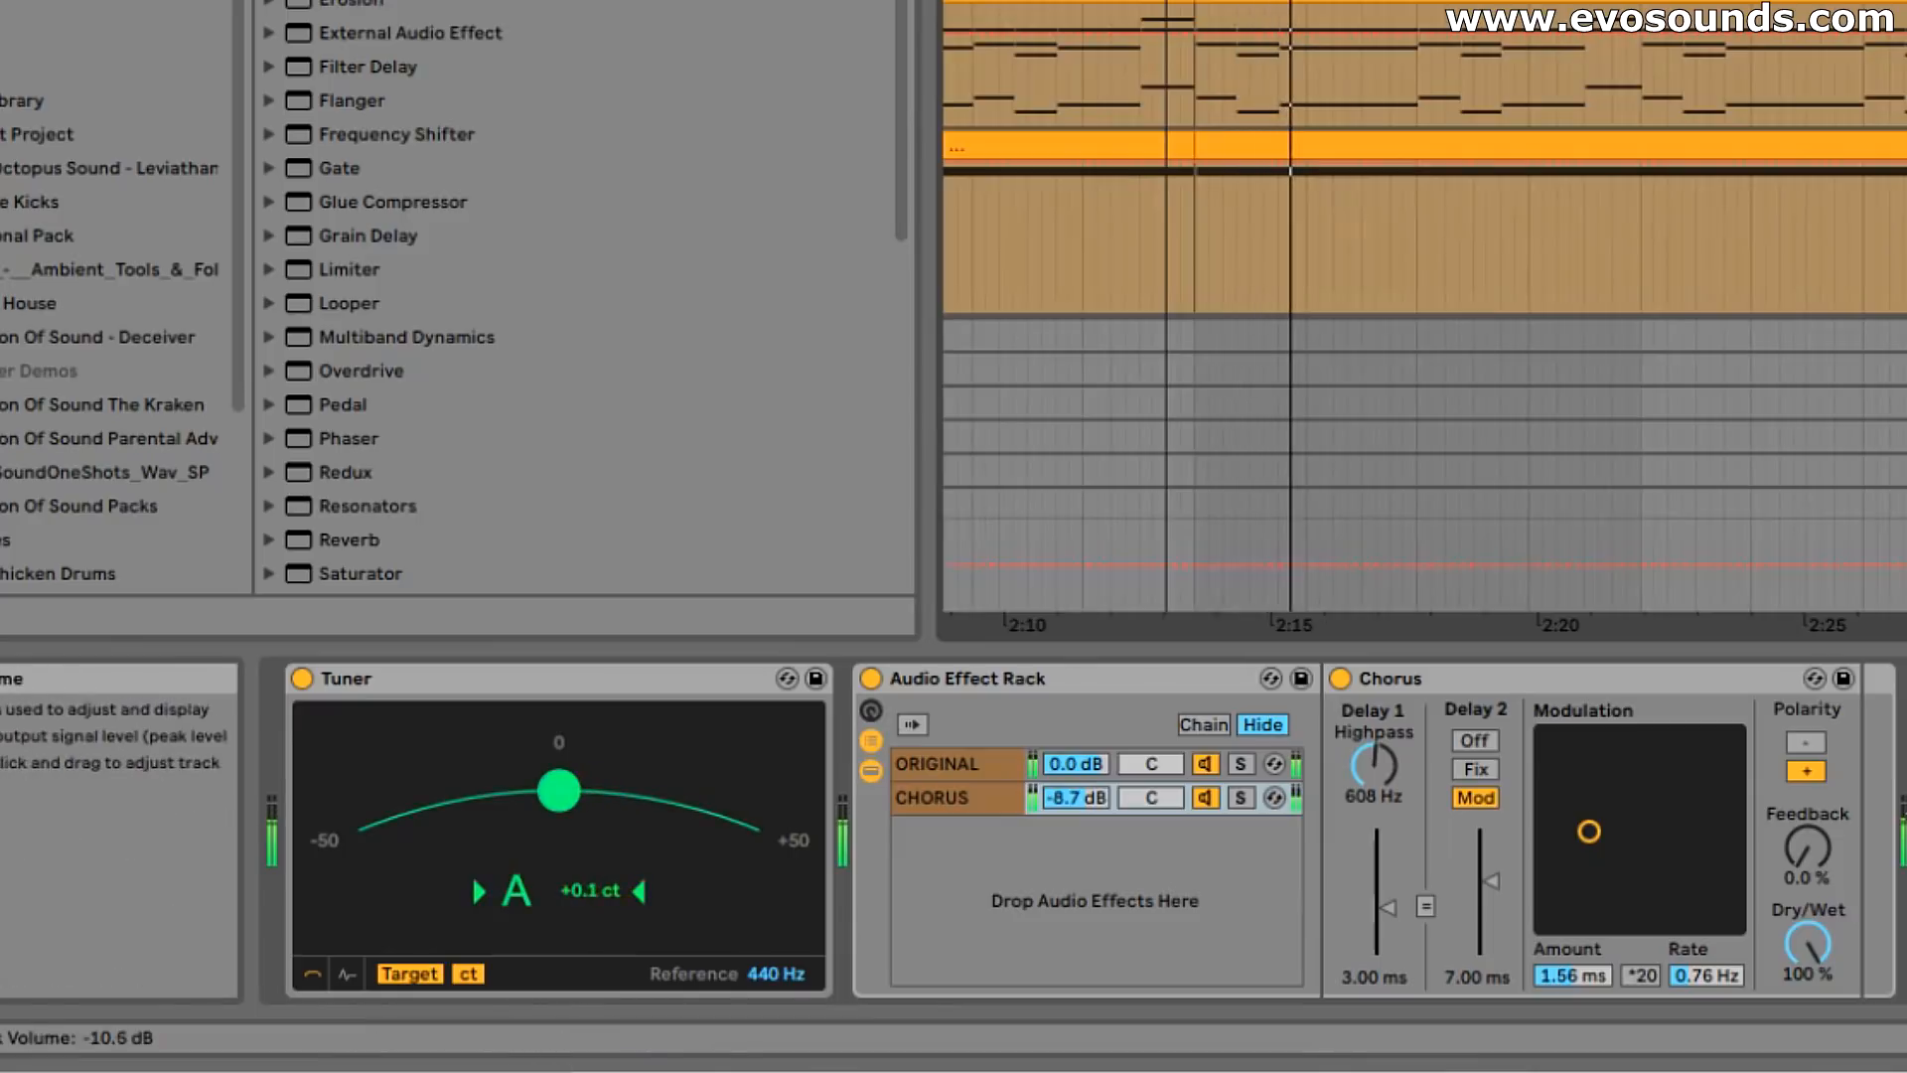
Step: Compare the CHORUS chain muted and active in the mix, then lower its volume to -11.8 dB
{"action": "left_click", "coordinate": [1204, 796]}
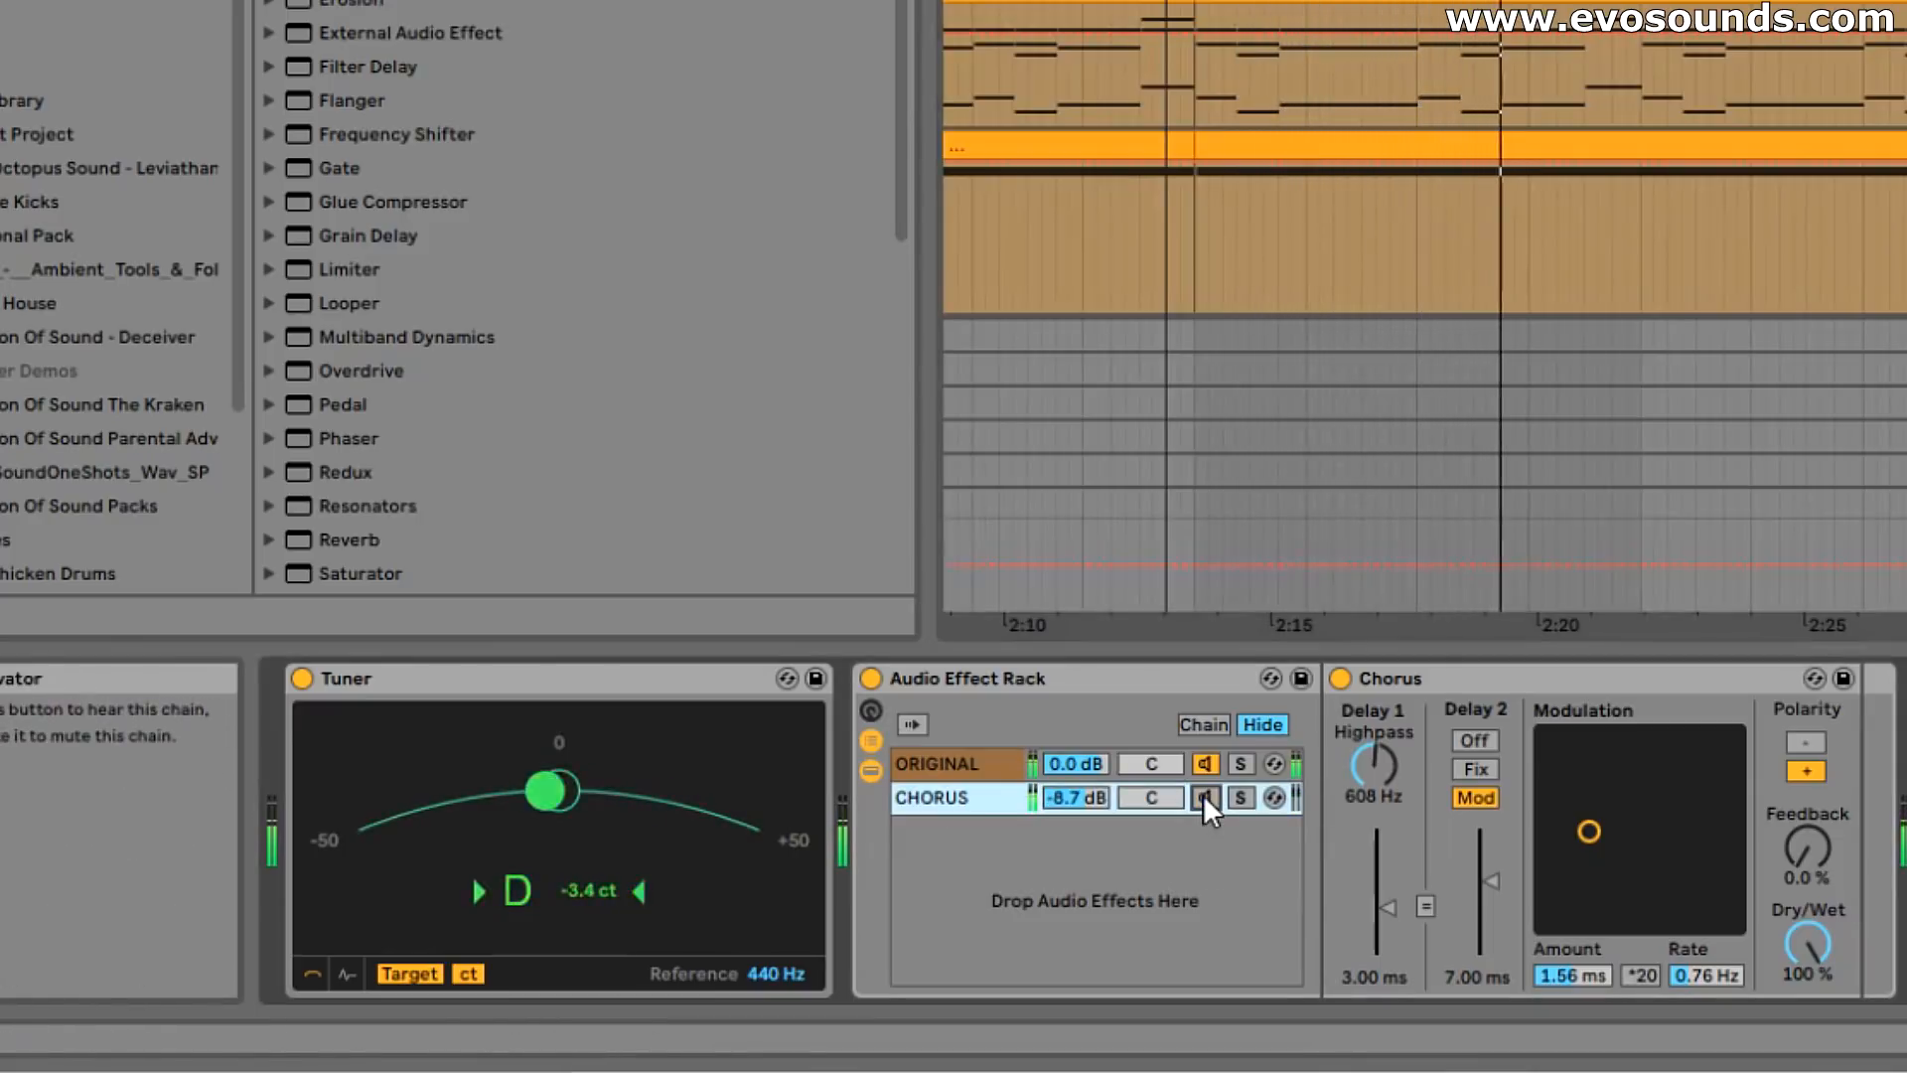
{"action": "left_click", "coordinate": [1204, 797]}
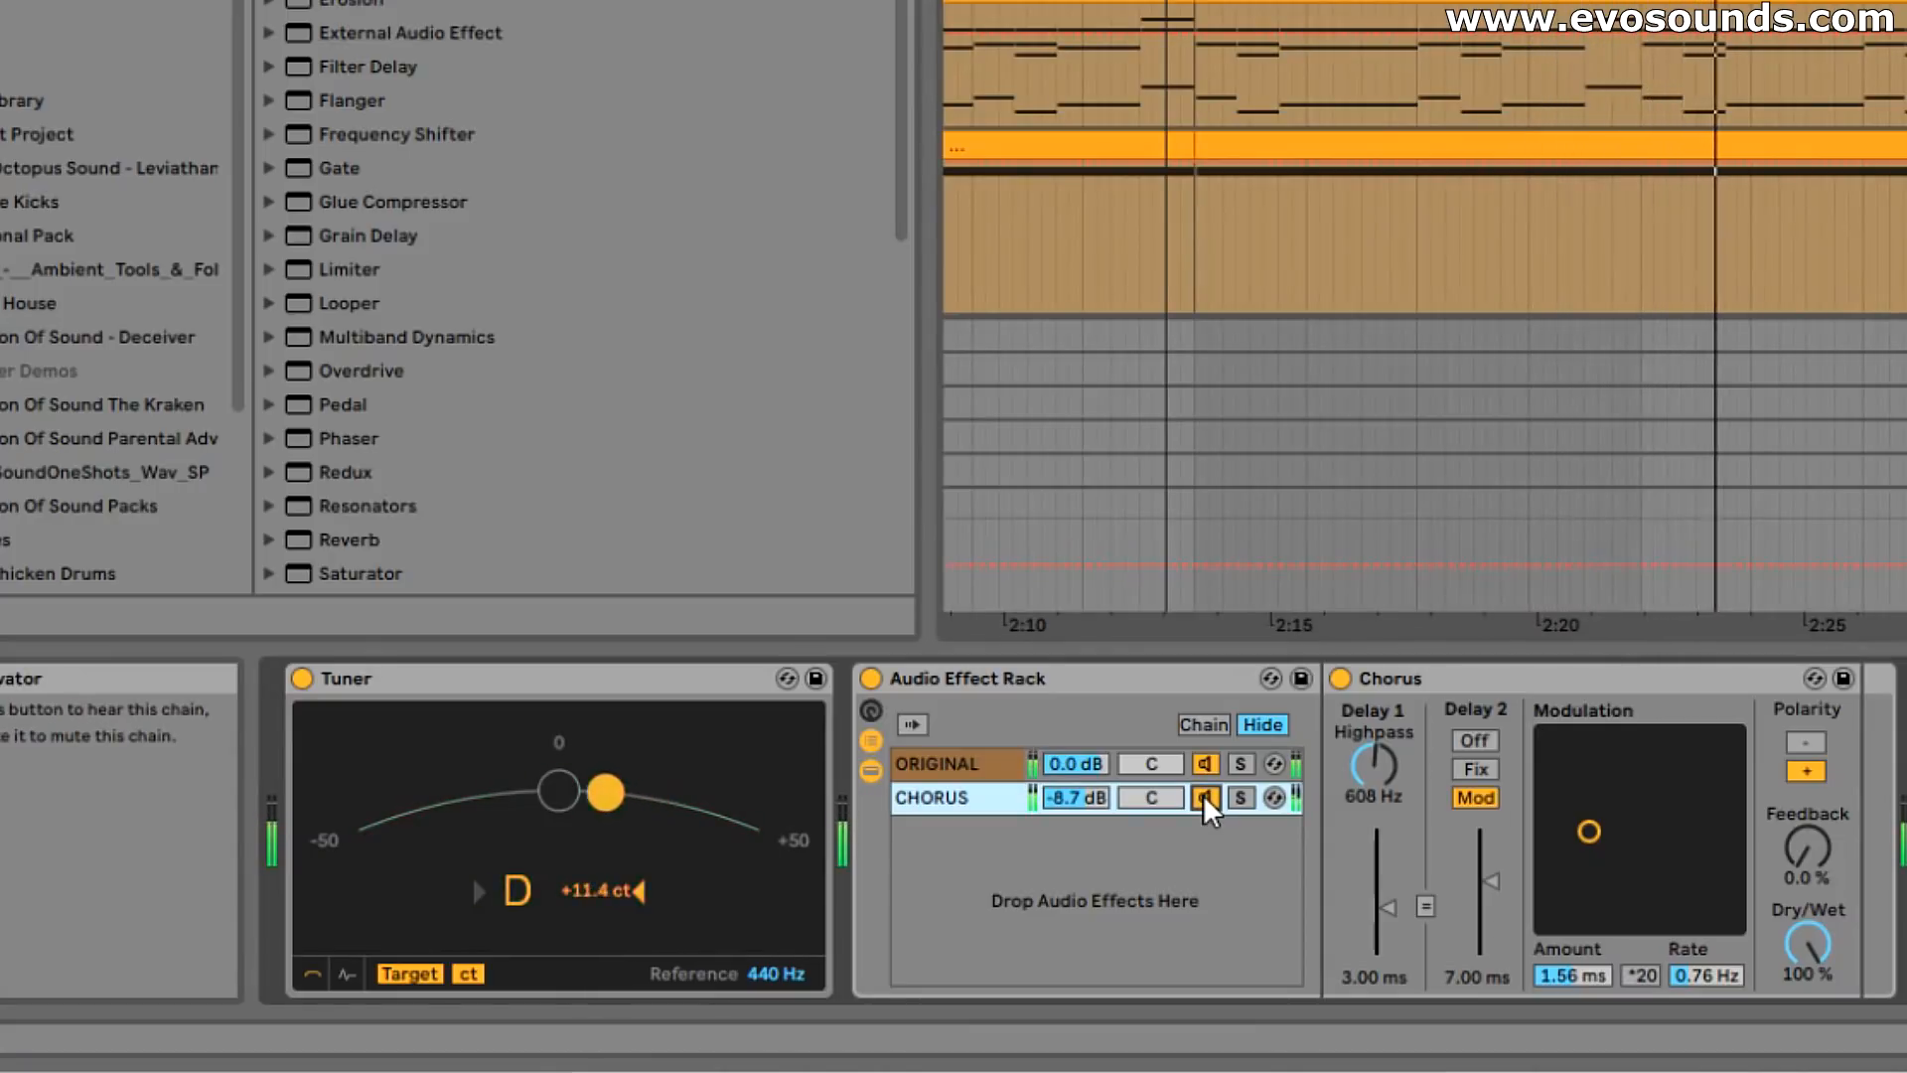
{"action": "left_click_drag", "start_coordinate": [1059, 795], "coordinate": [1059, 824]}
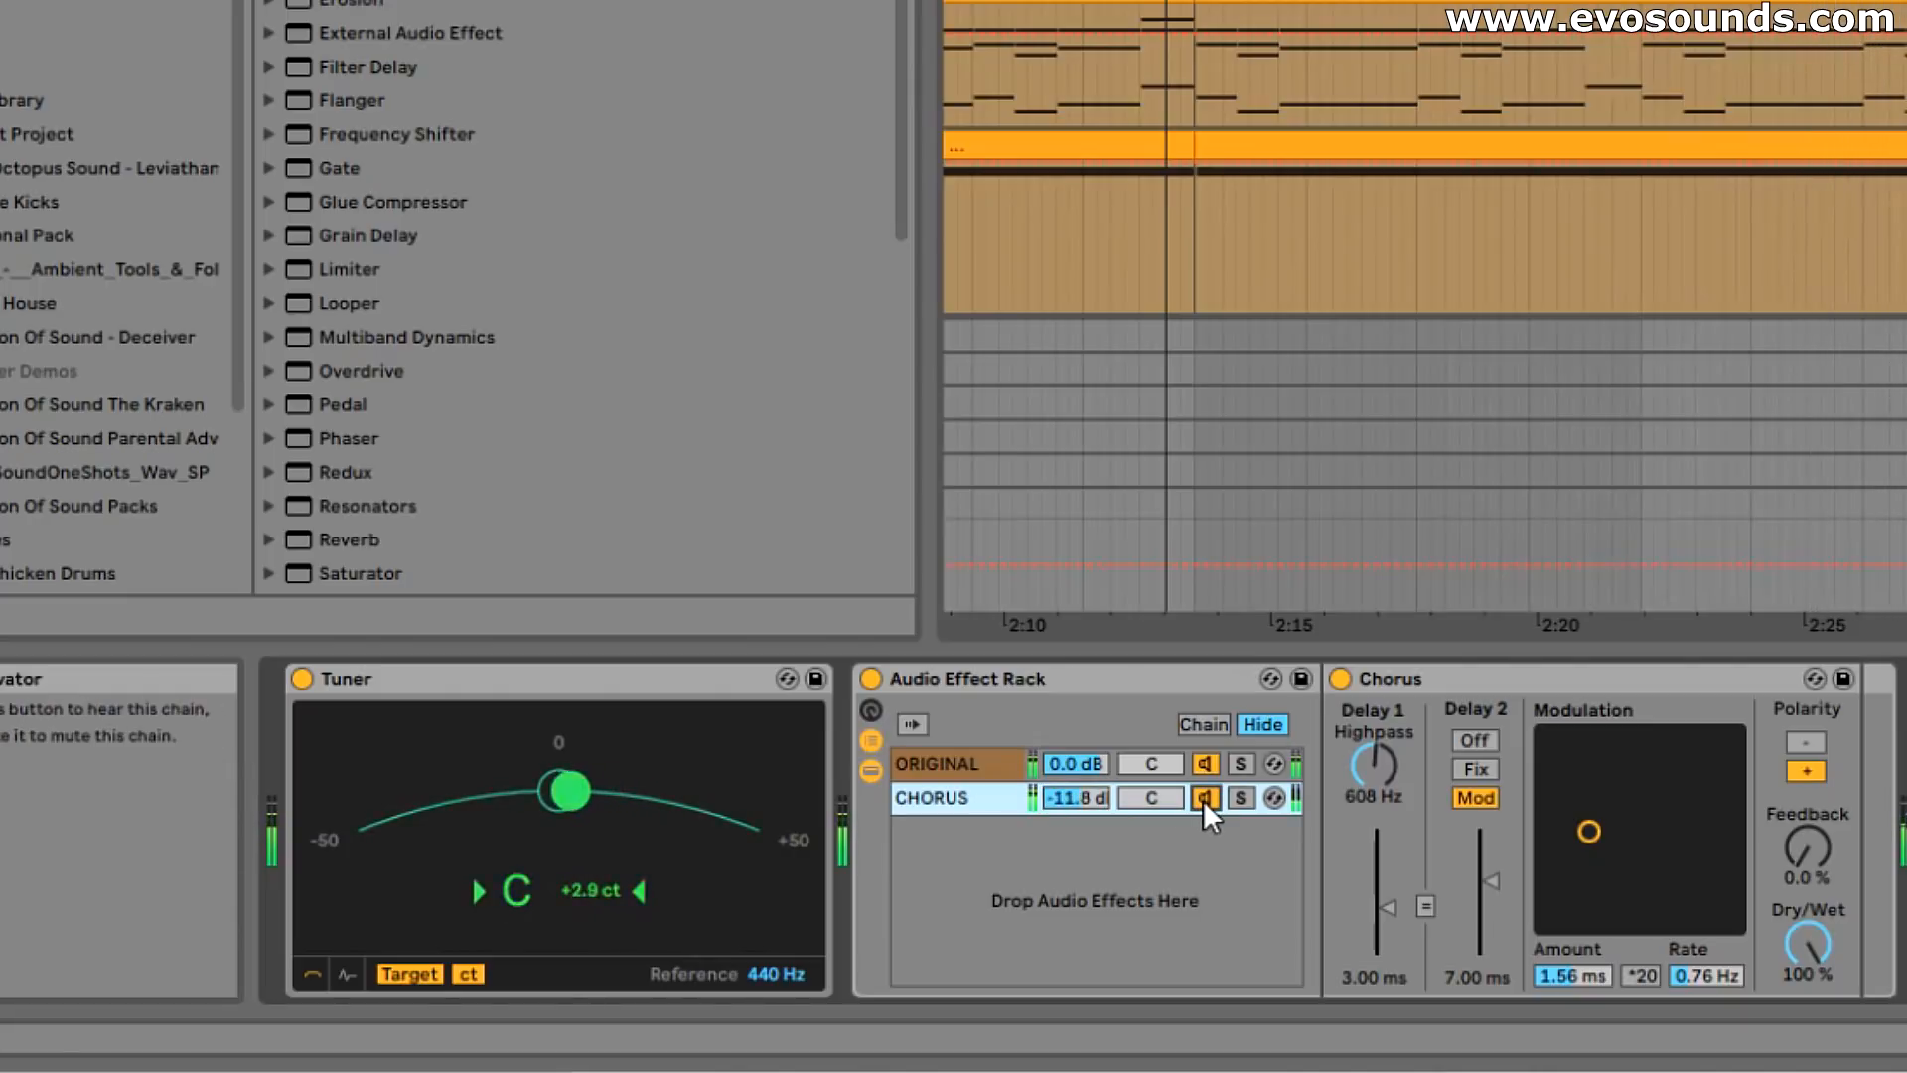
Step: Stop the playback and look over the tracks further down the arrangement
{"action": "key", "text": "space"}
{"action": "left_click_drag", "start_coordinate": [1703, 3], "coordinate": [1708, 0]}
{"action": "scroll", "coordinate": [1708, 20], "scroll_direction": "down", "scroll_amount": 3}
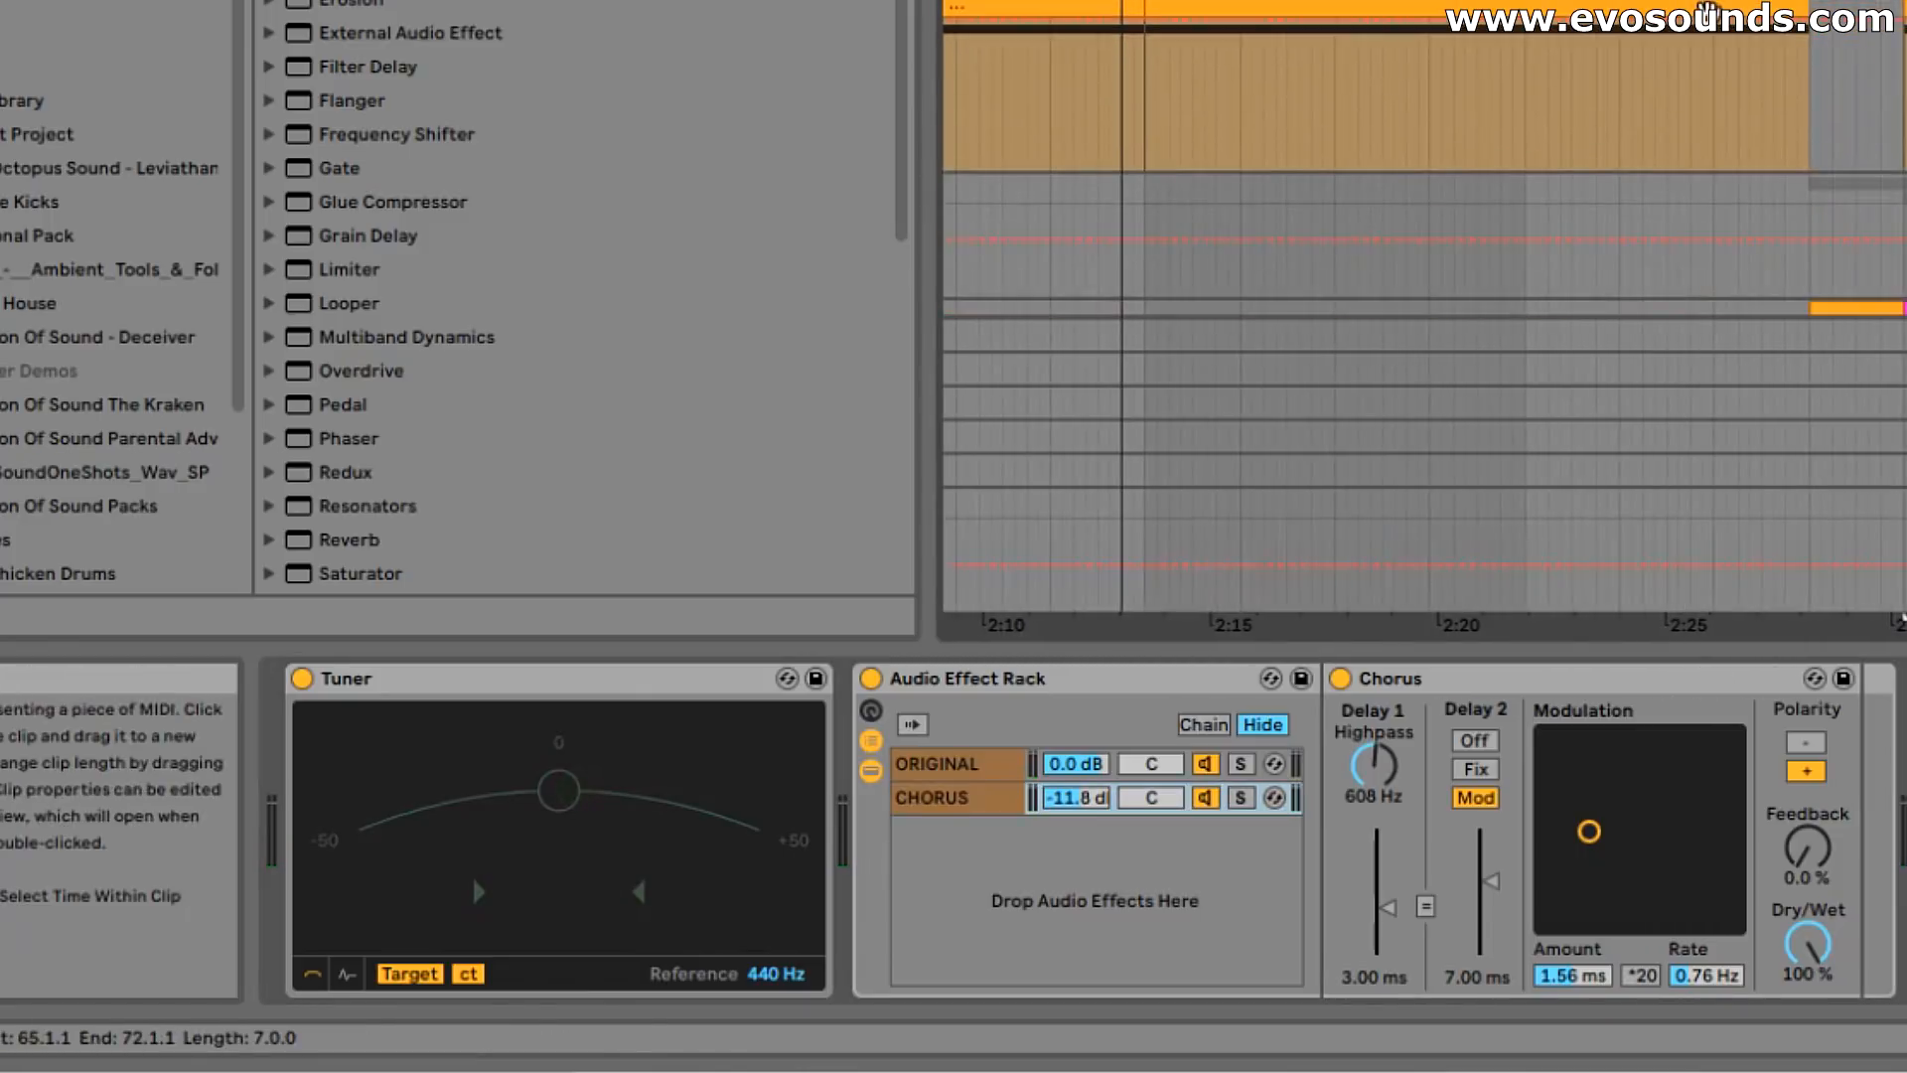
{"action": "left_click", "coordinate": [989, 709]}
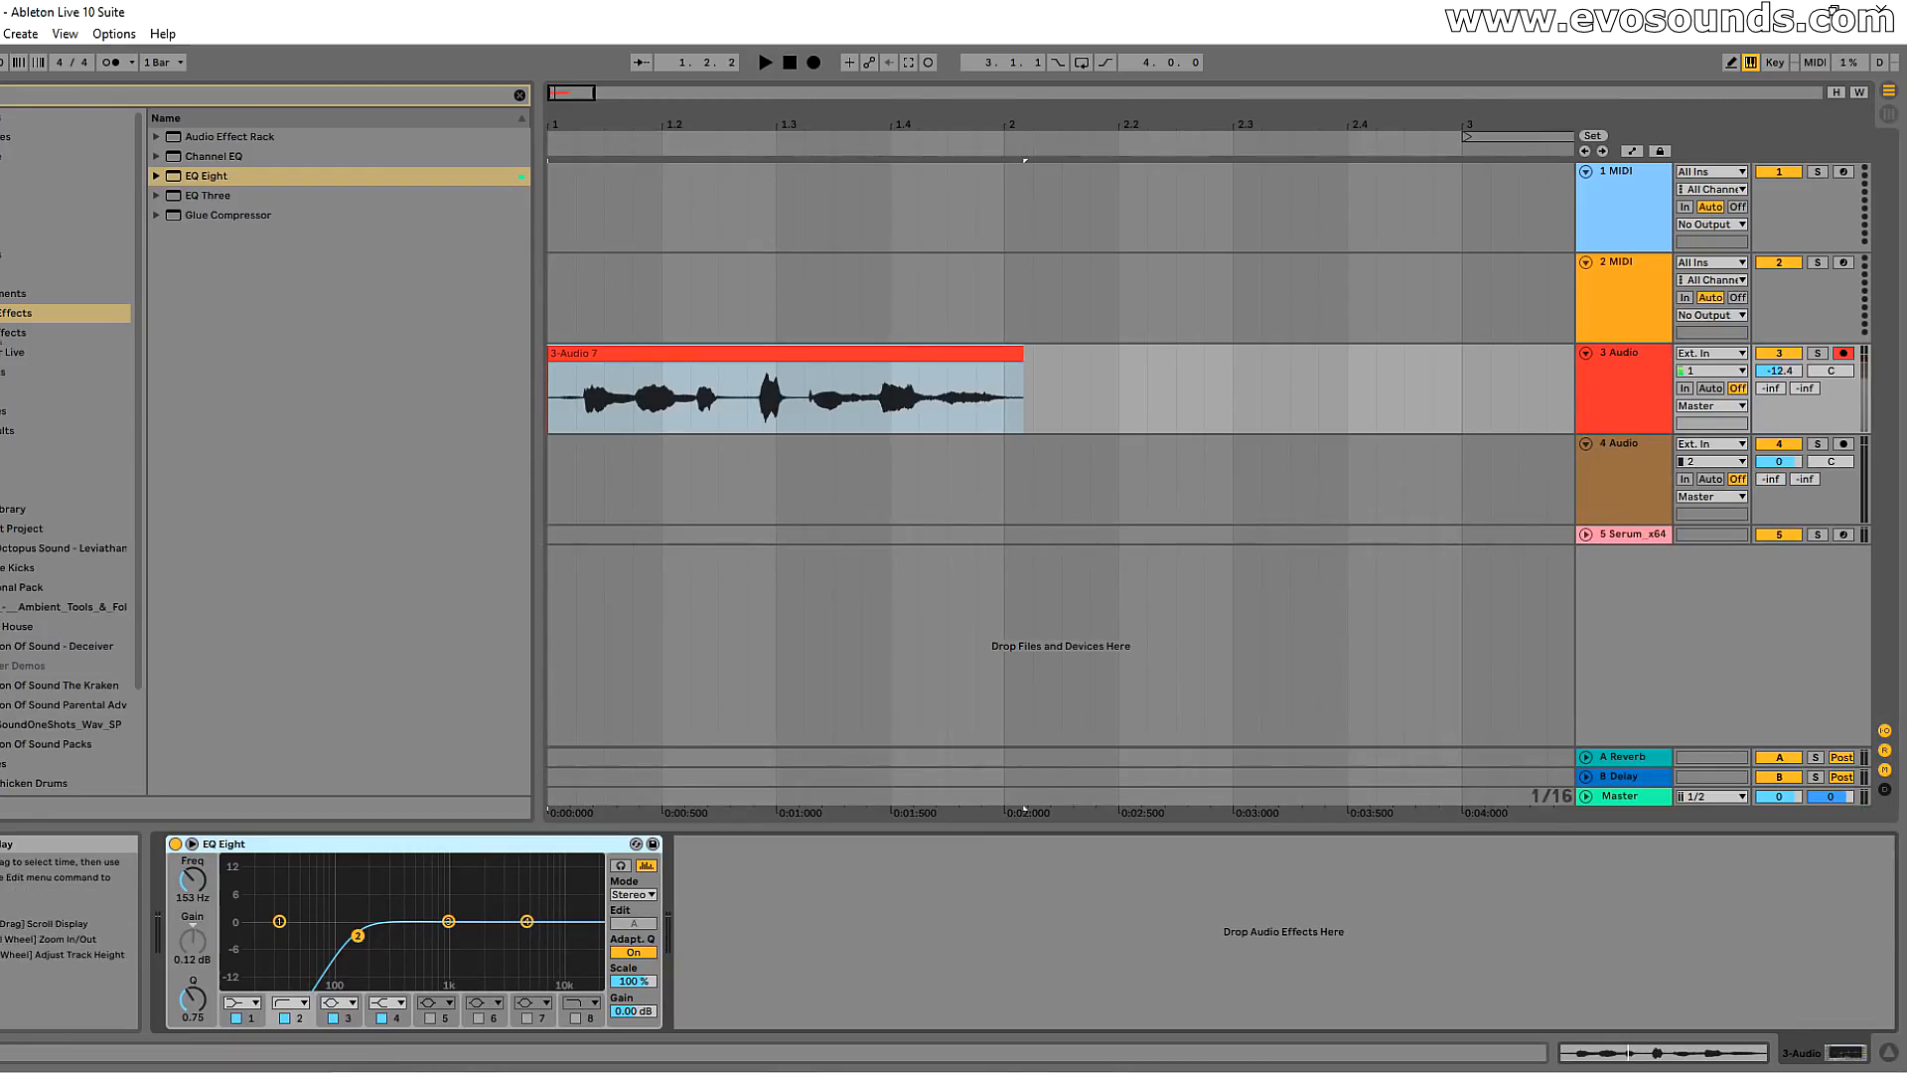
Step: Add a Chorus after the EQ Eight on the 3 Audio vocal track, and solo the track
{"action": "left_click", "coordinate": [519, 96]}
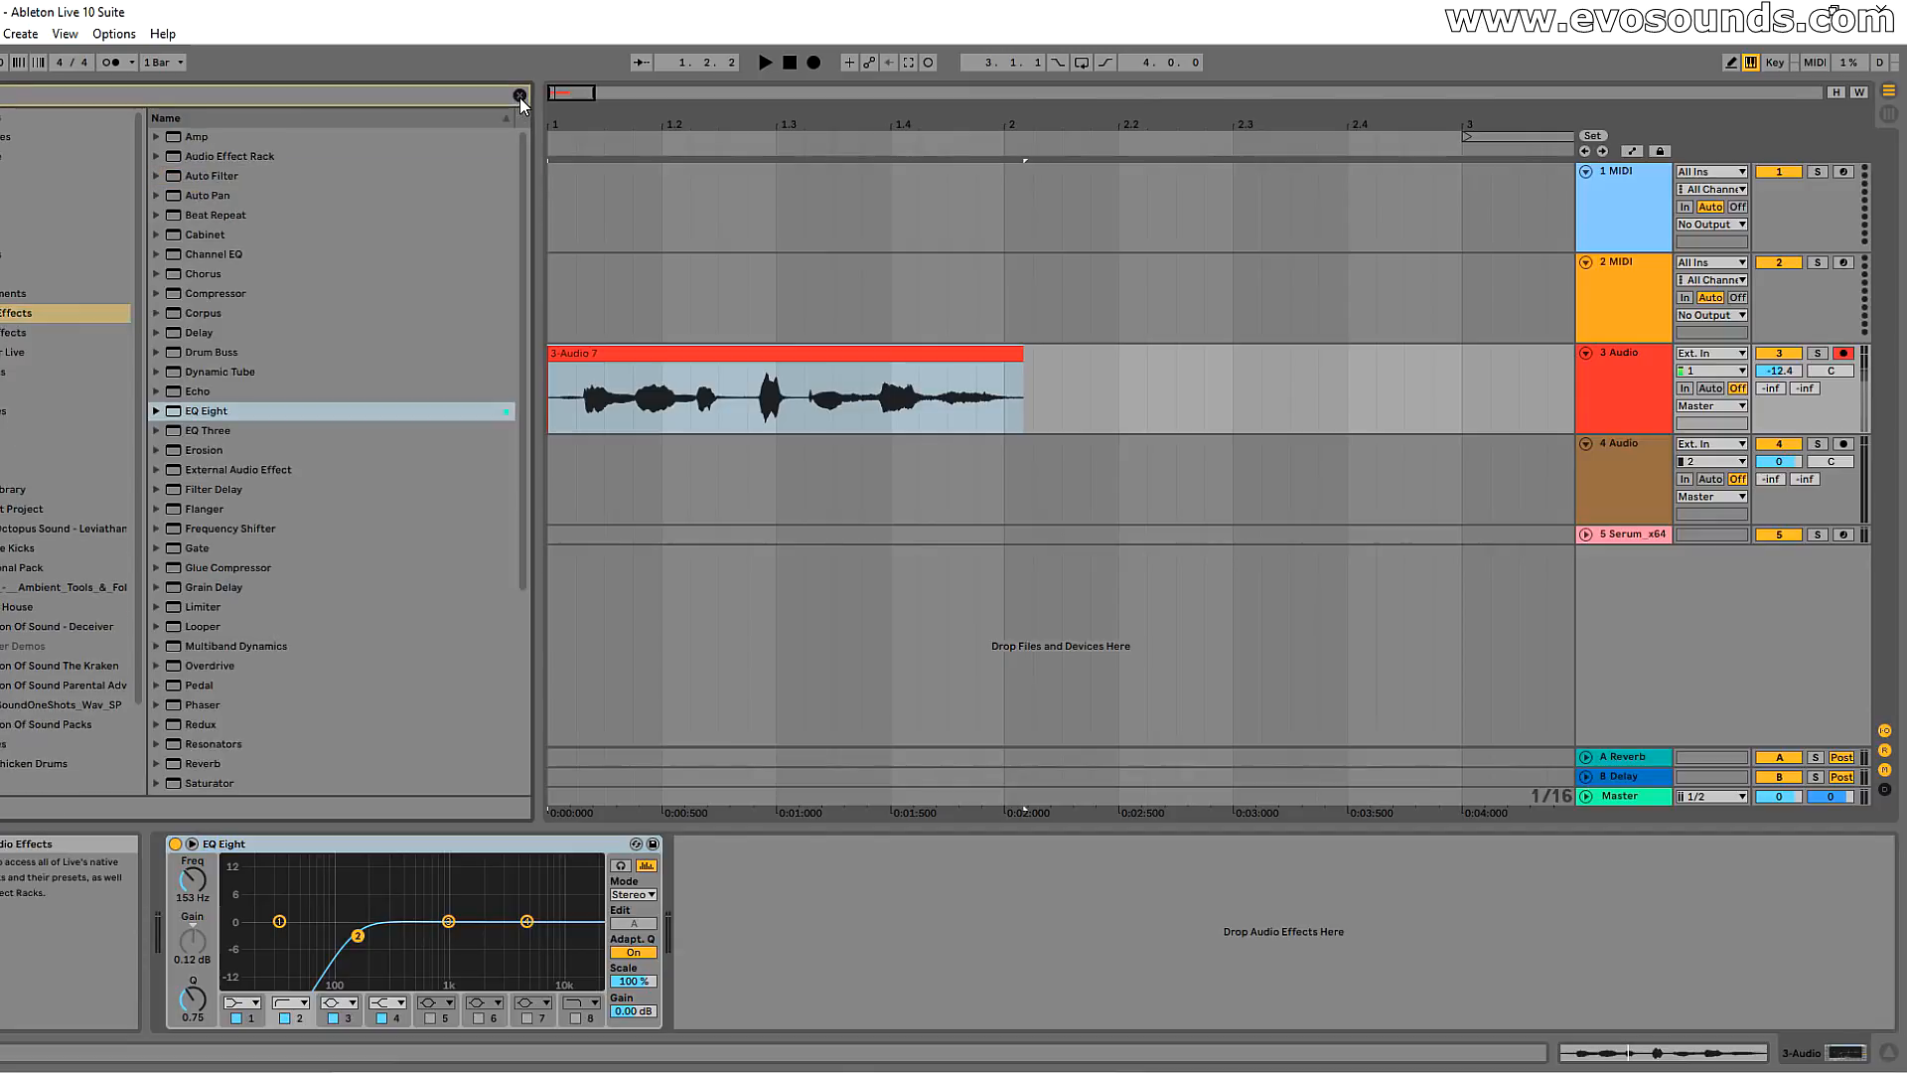
{"action": "left_click_drag", "start_coordinate": [211, 158], "coordinate": [826, 920]}
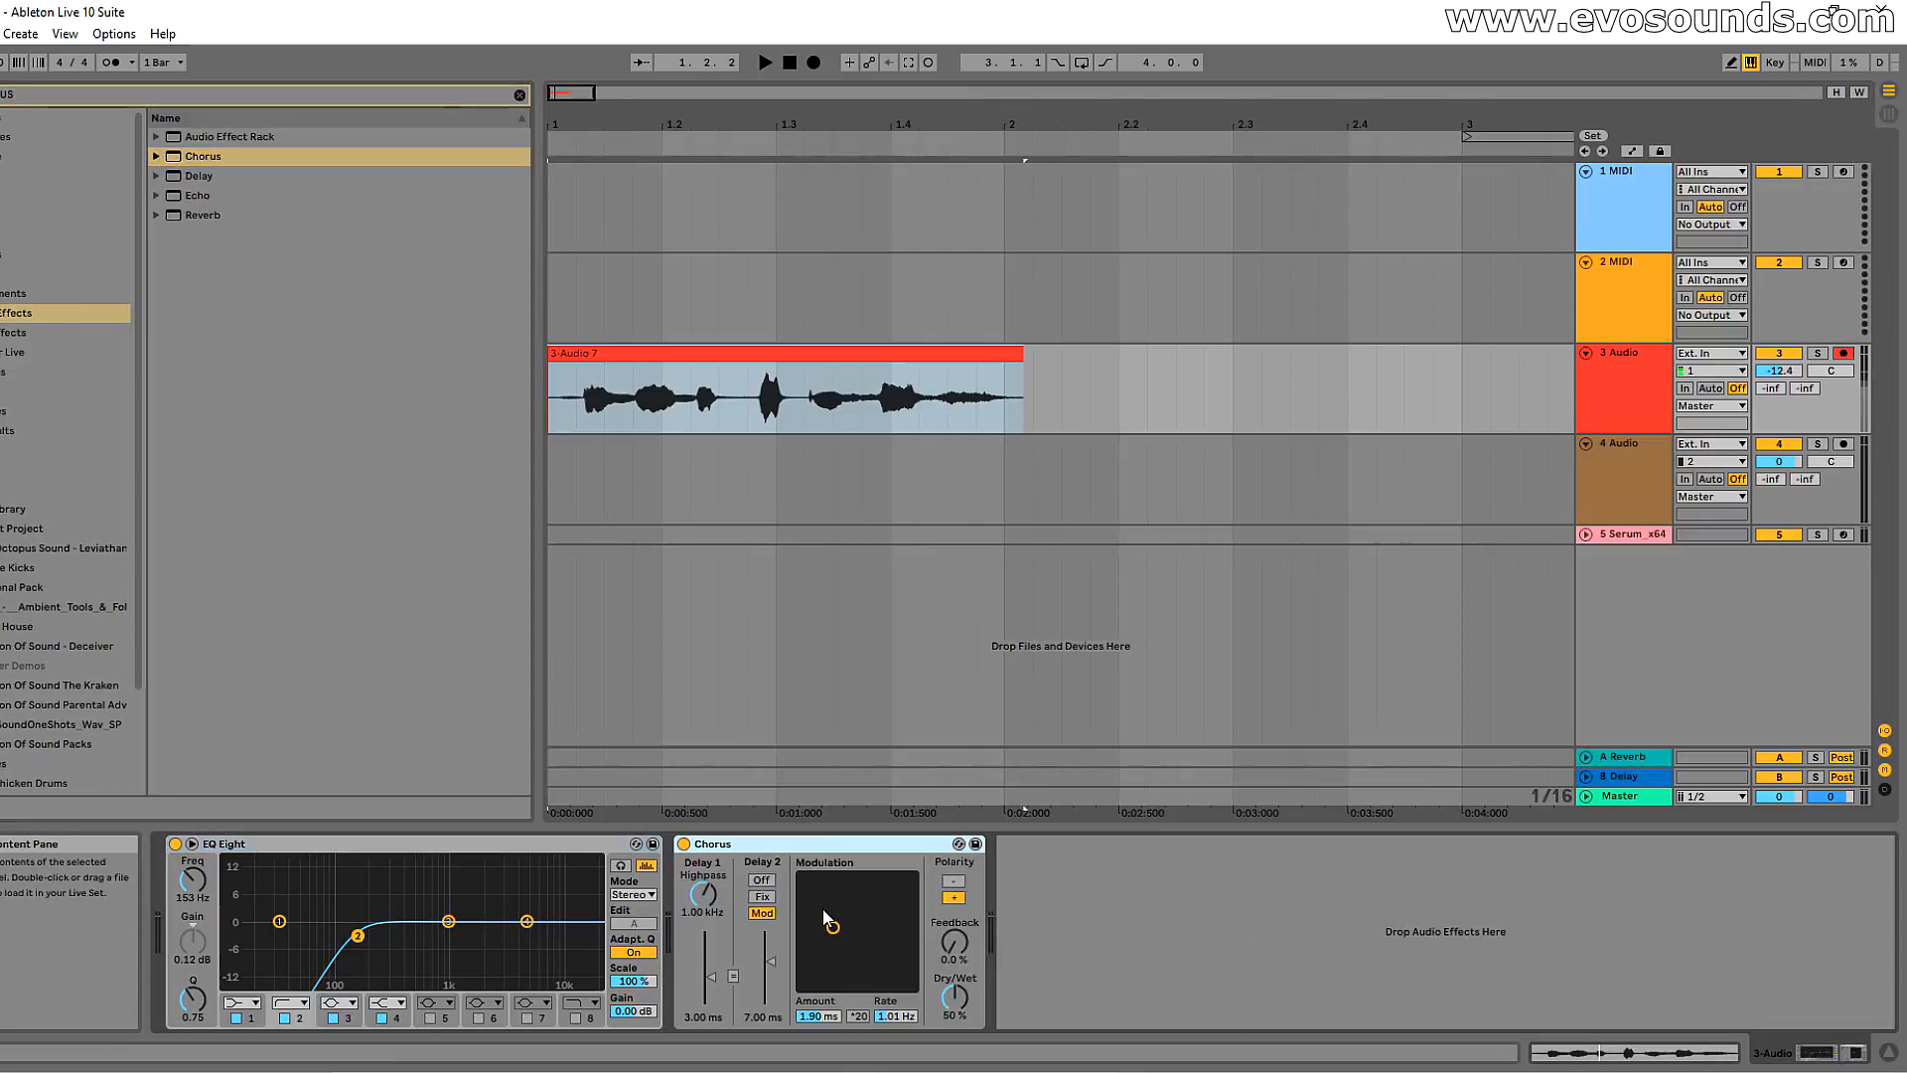
{"action": "left_click", "coordinate": [1817, 352]}
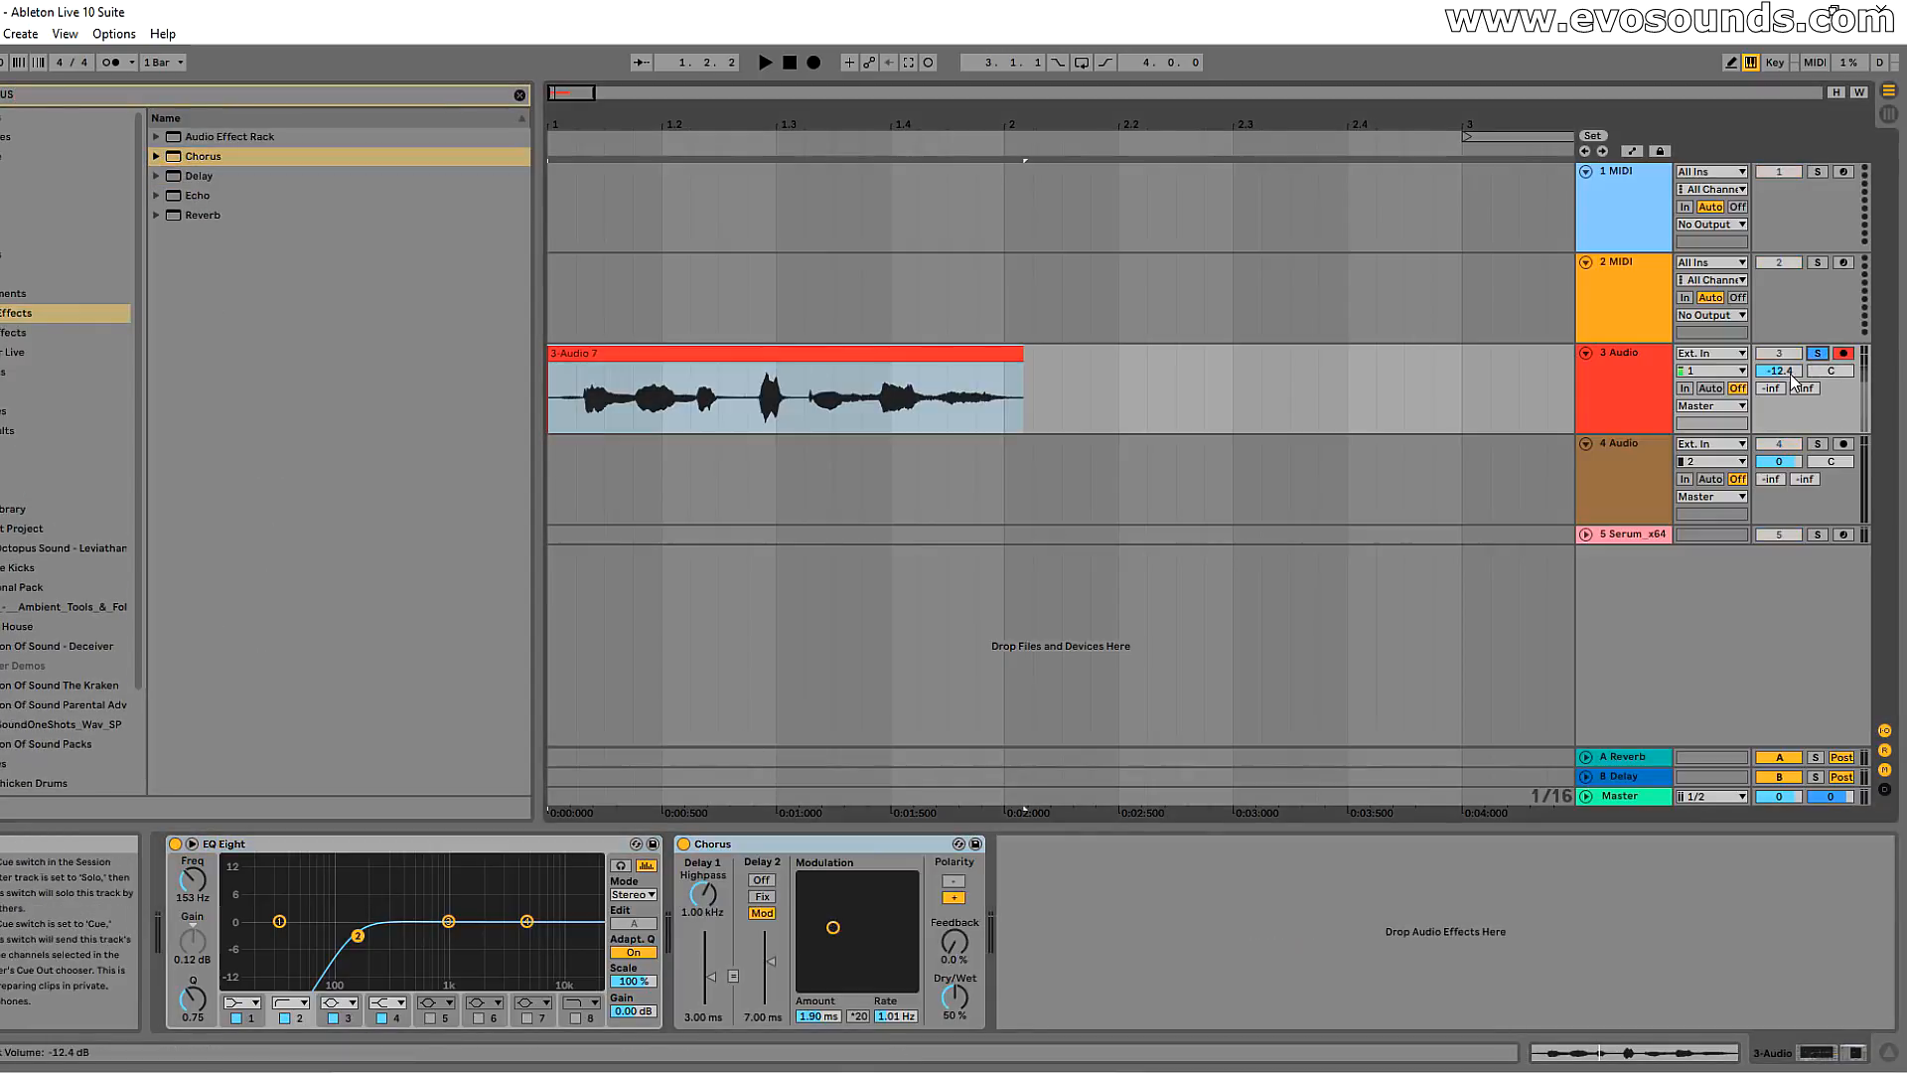
Step: Bypass the Chorus and play the vocal dry, raising the track volume to -1.7 dB, then stop and unsolo the track
{"action": "left_click", "coordinate": [683, 843]}
{"action": "key", "text": "space"}
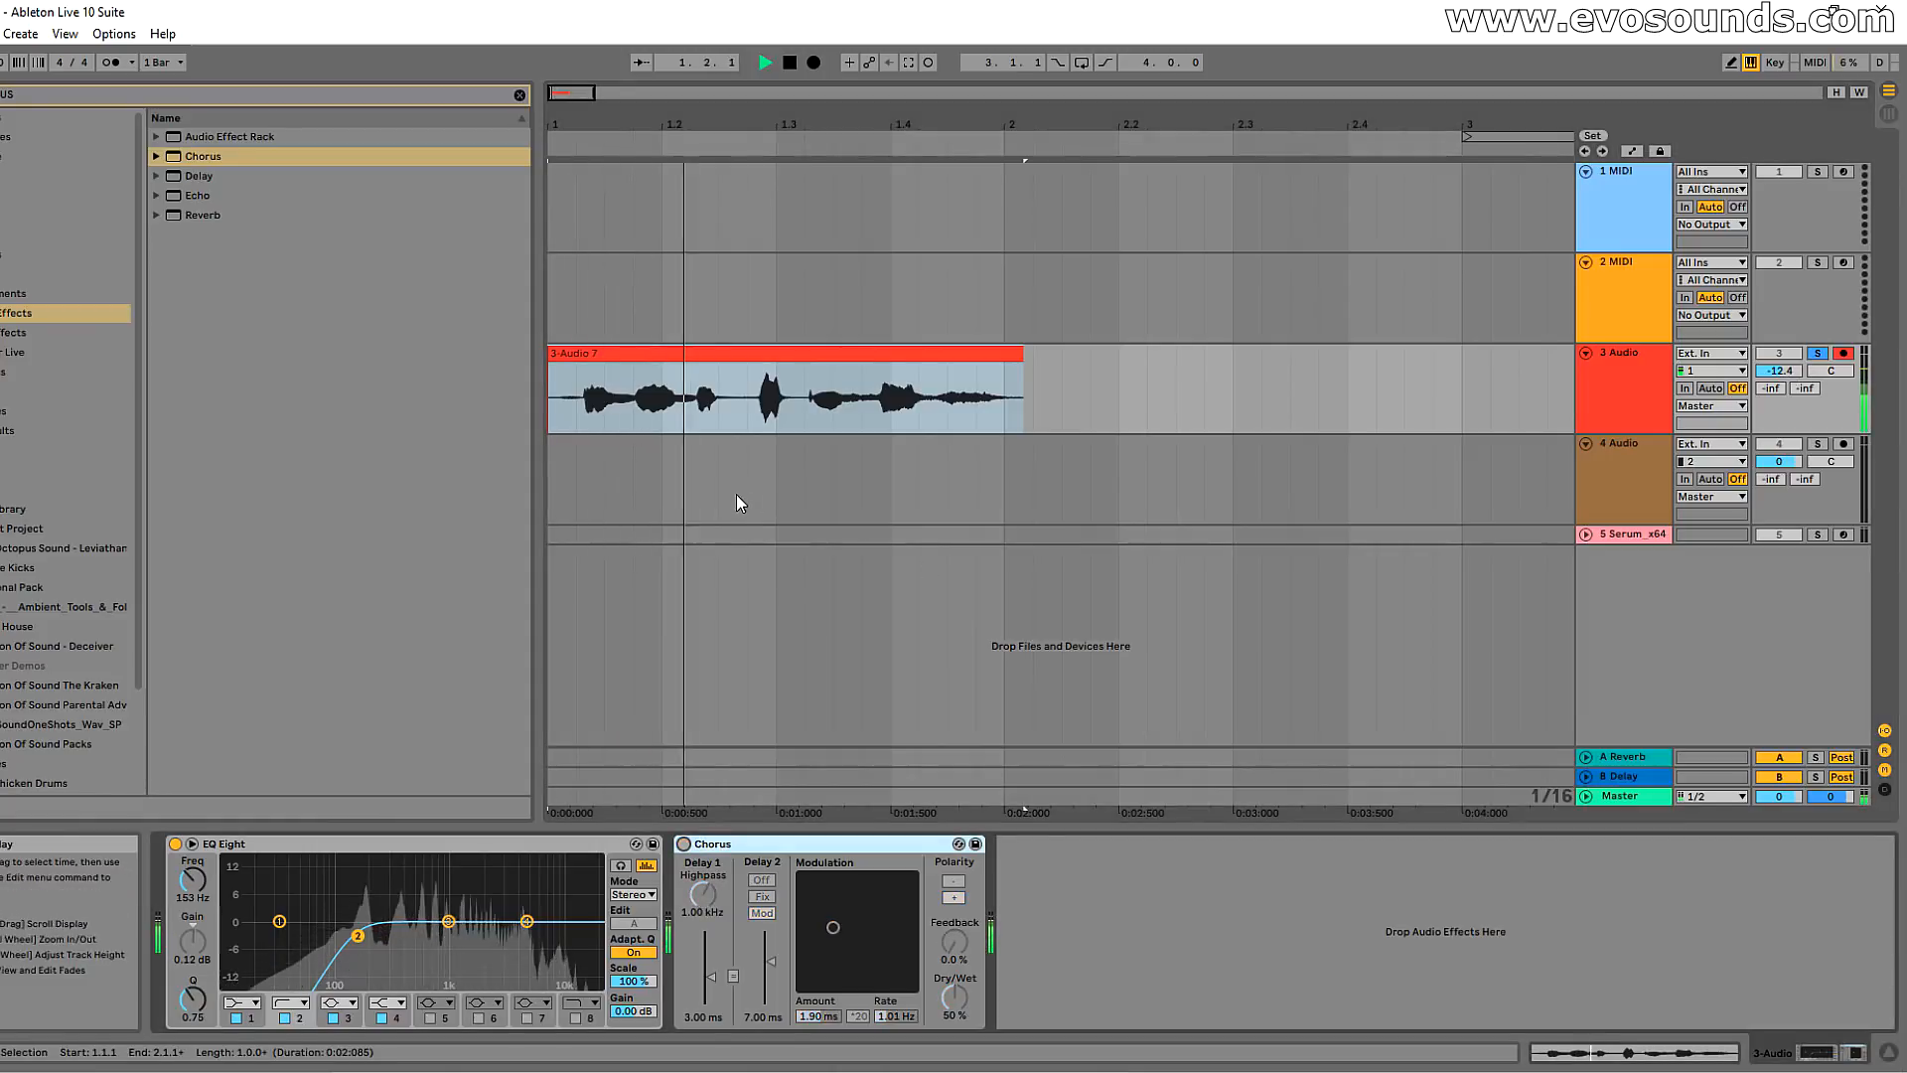
{"action": "left_click_drag", "start_coordinate": [1777, 371], "coordinate": [1778, 331]}
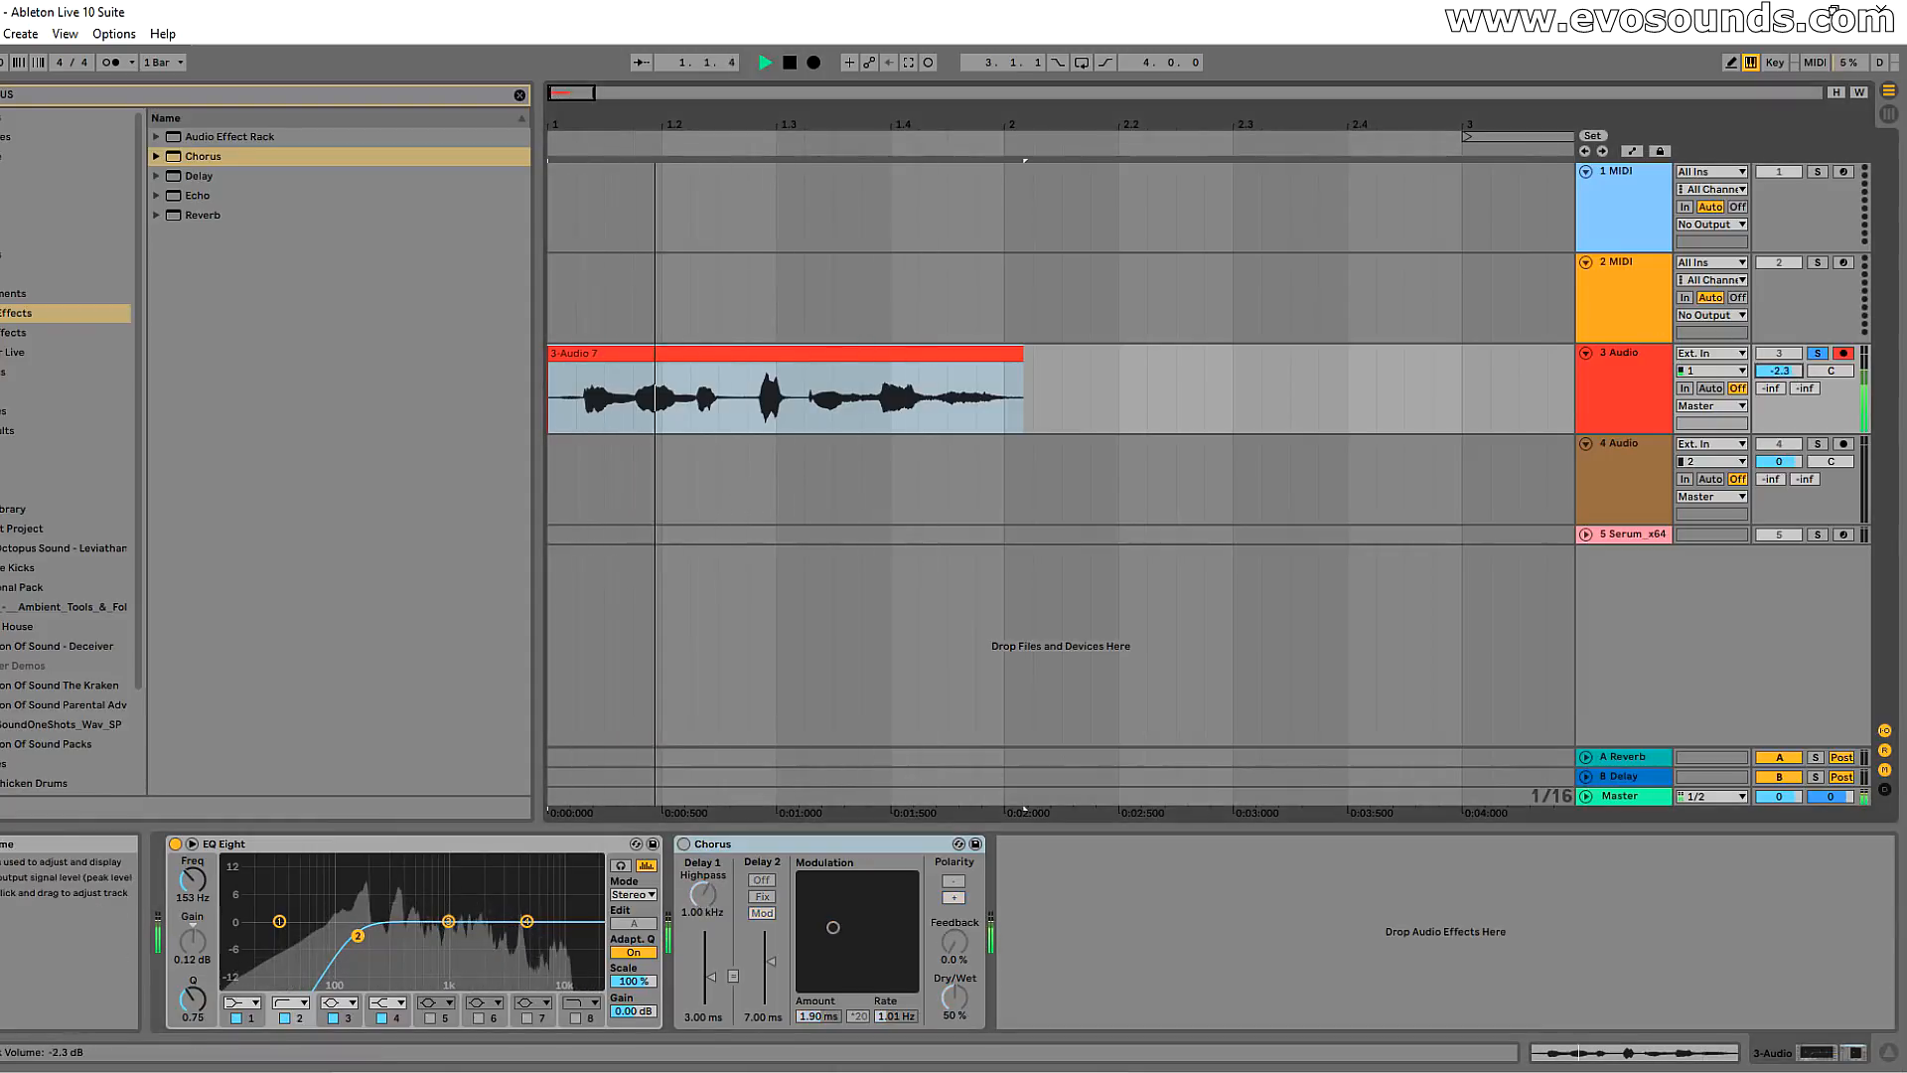
{"action": "left_click", "coordinate": [1639, 390]}
{"action": "key", "text": "space"}
{"action": "left_click", "coordinate": [1816, 355]}
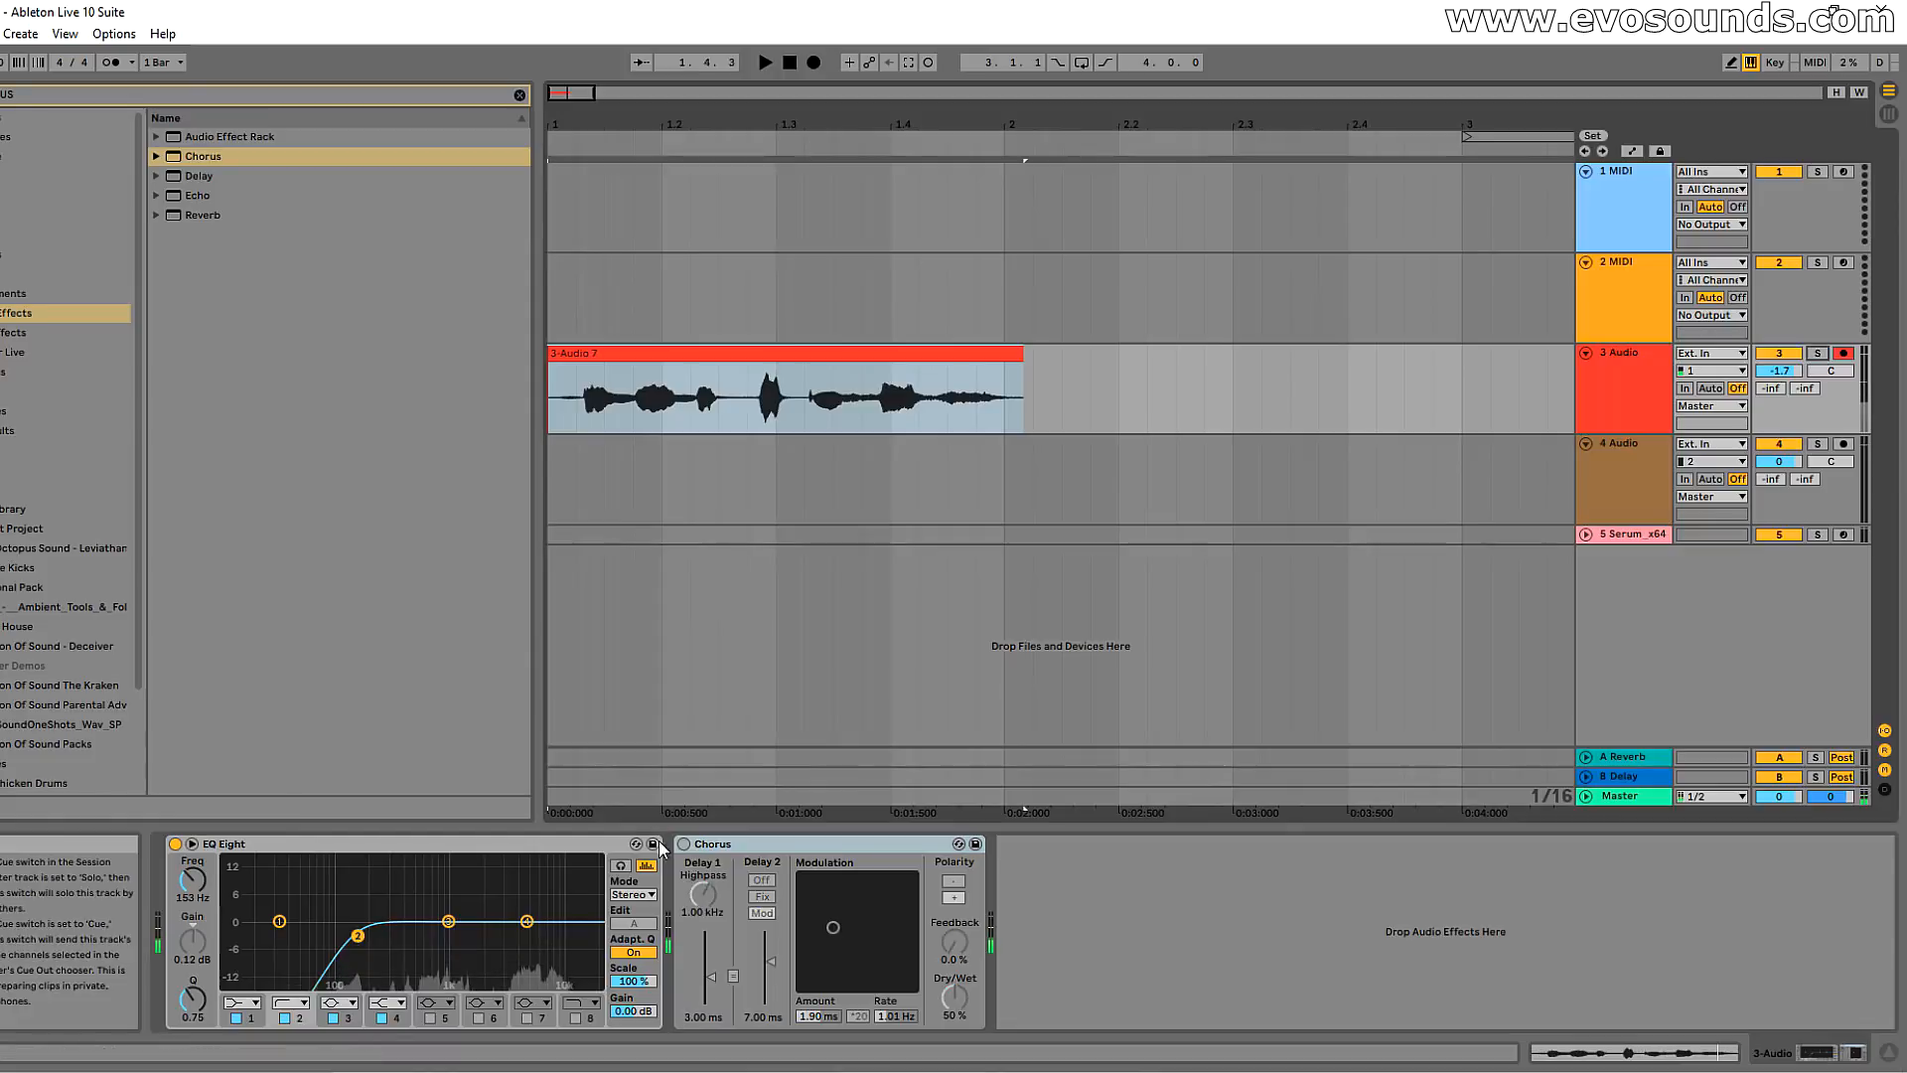
Step: Reactivate the Chorus on the vocal and set its Dry/Wet to 100% and Feedback to 90%
{"action": "left_click", "coordinate": [683, 844]}
{"action": "left_click", "coordinate": [683, 843]}
{"action": "left_click_drag", "start_coordinate": [955, 996], "coordinate": [955, 966]}
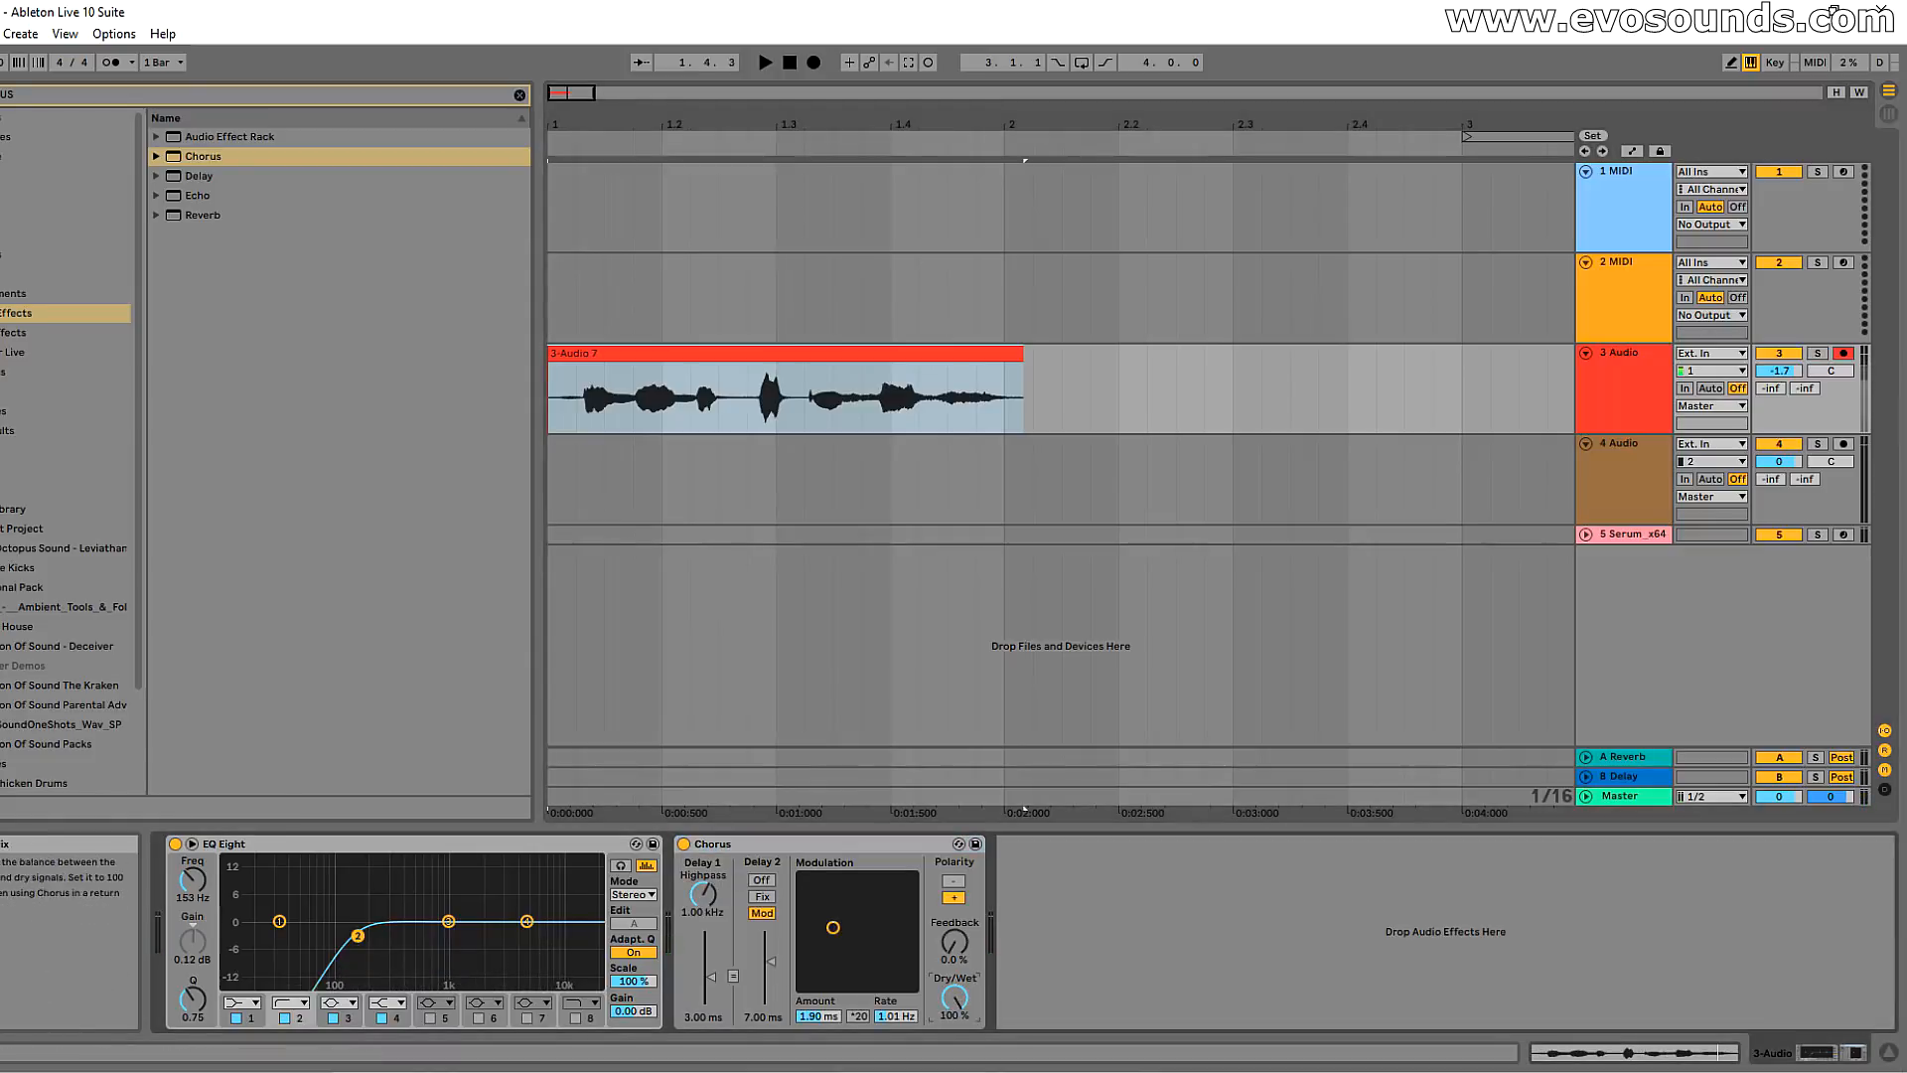
{"action": "left_click_drag", "start_coordinate": [955, 941], "coordinate": [954, 909]}
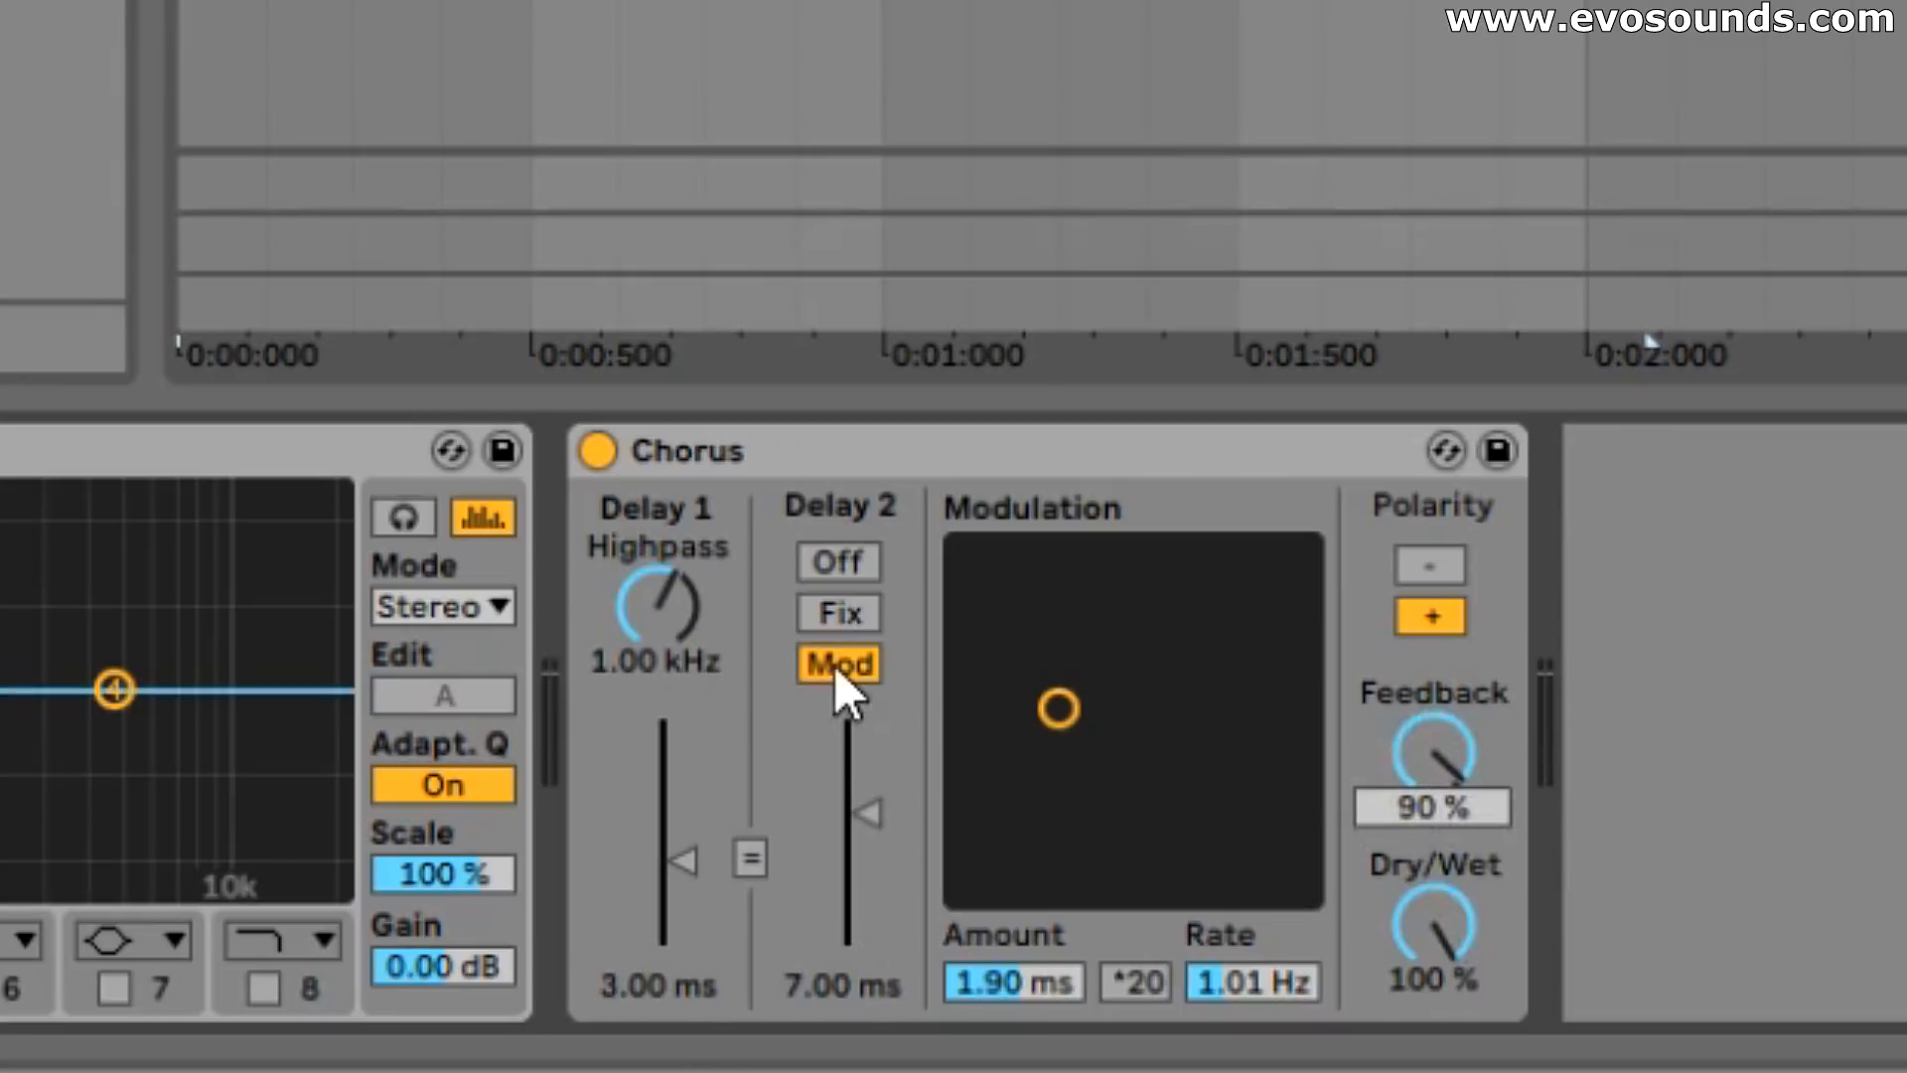
Step: Shorten the Chorus delays, with Delay 1 at 2.56 ms and Delay 2 at 3.19 ms
{"action": "left_click_drag", "start_coordinate": [873, 829], "coordinate": [873, 860]}
{"action": "left_click_drag", "start_coordinate": [685, 862], "coordinate": [685, 889]}
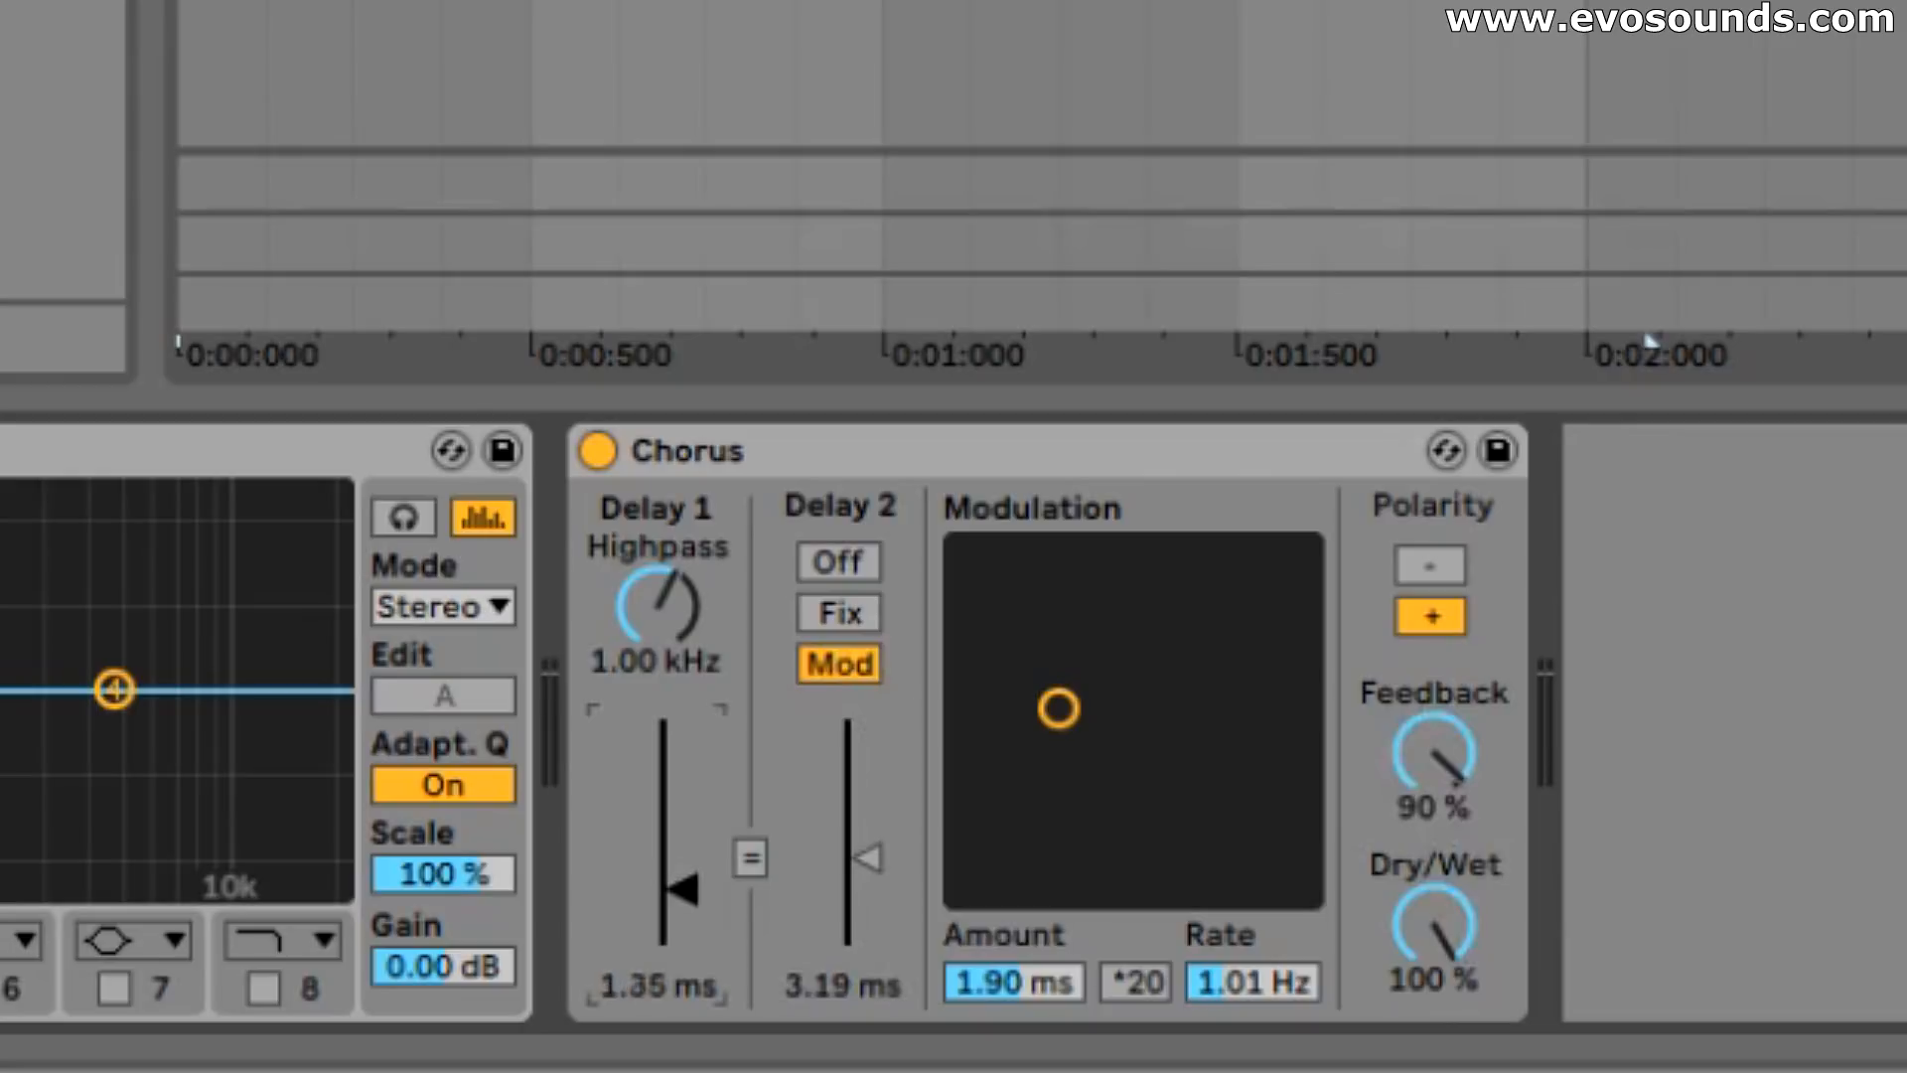
{"action": "left_click", "coordinate": [870, 862]}
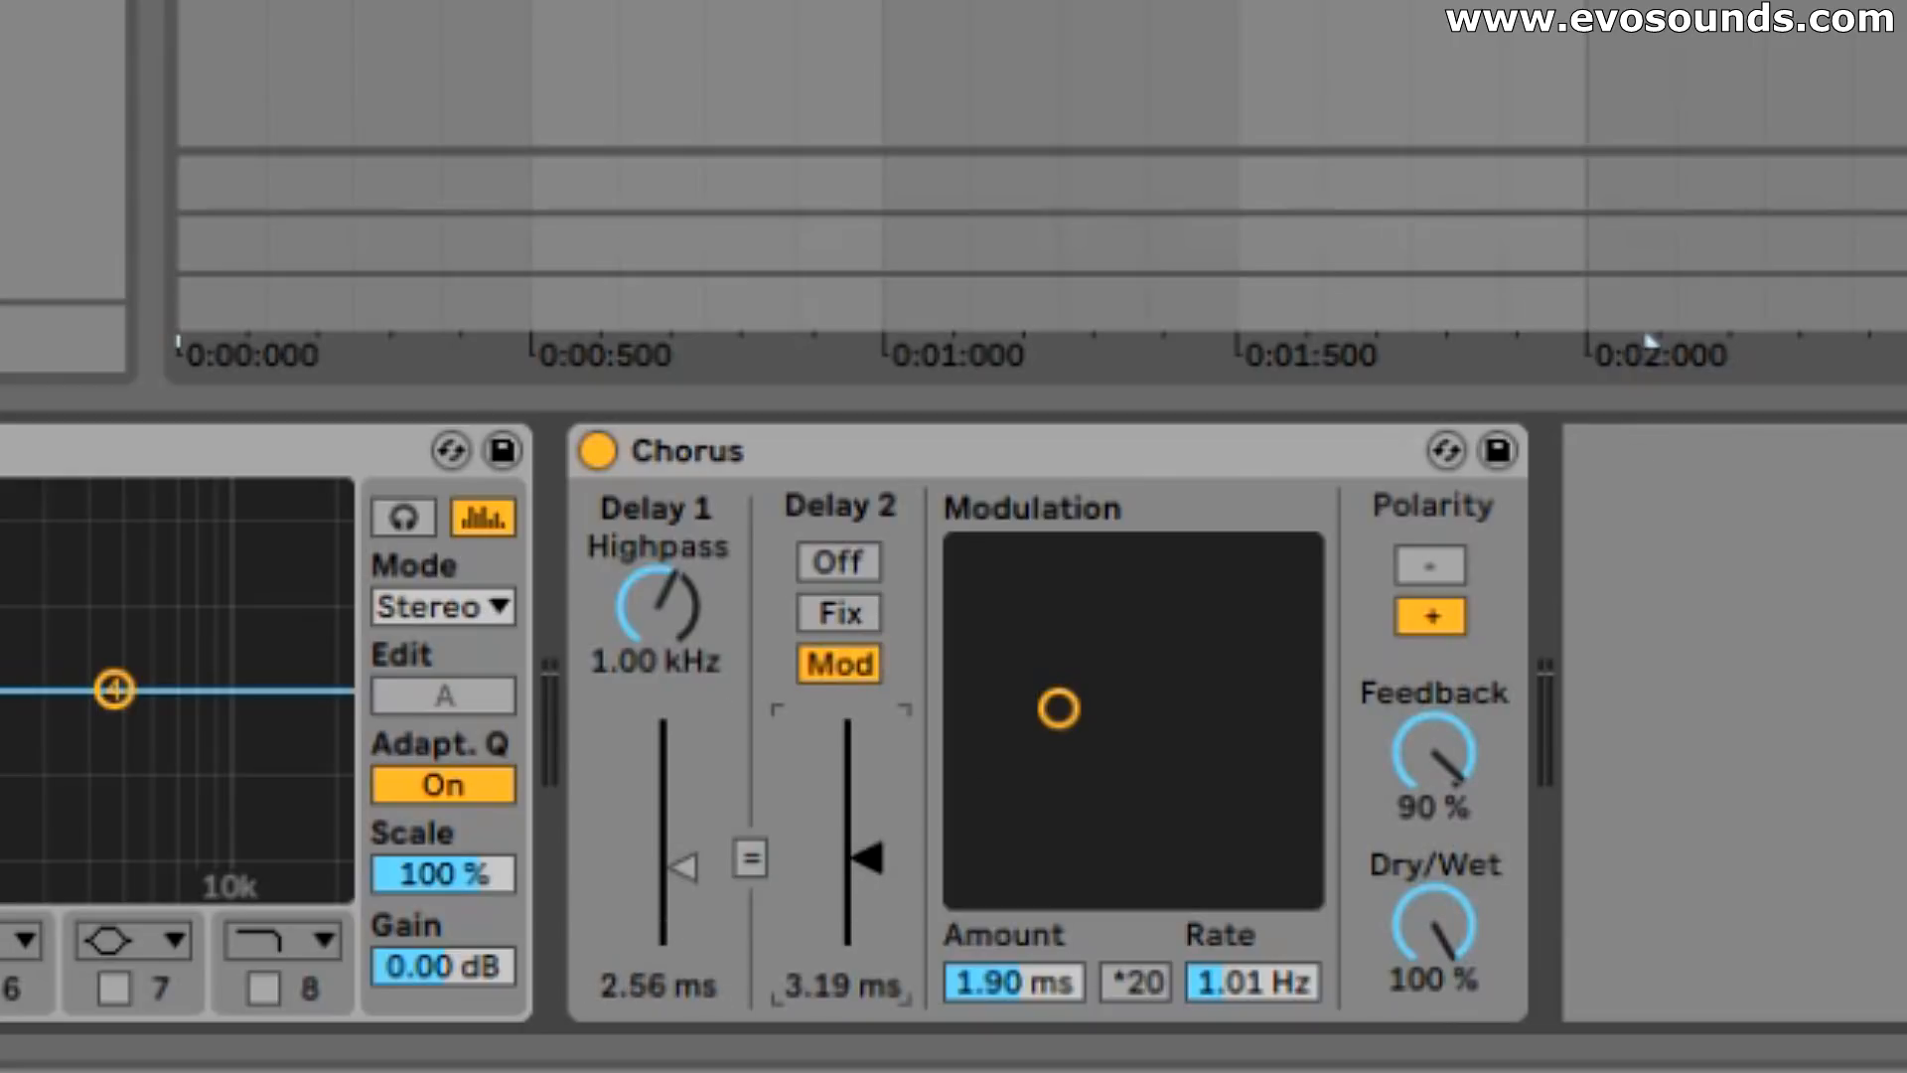
{"action": "left_click", "coordinate": [1041, 75]}
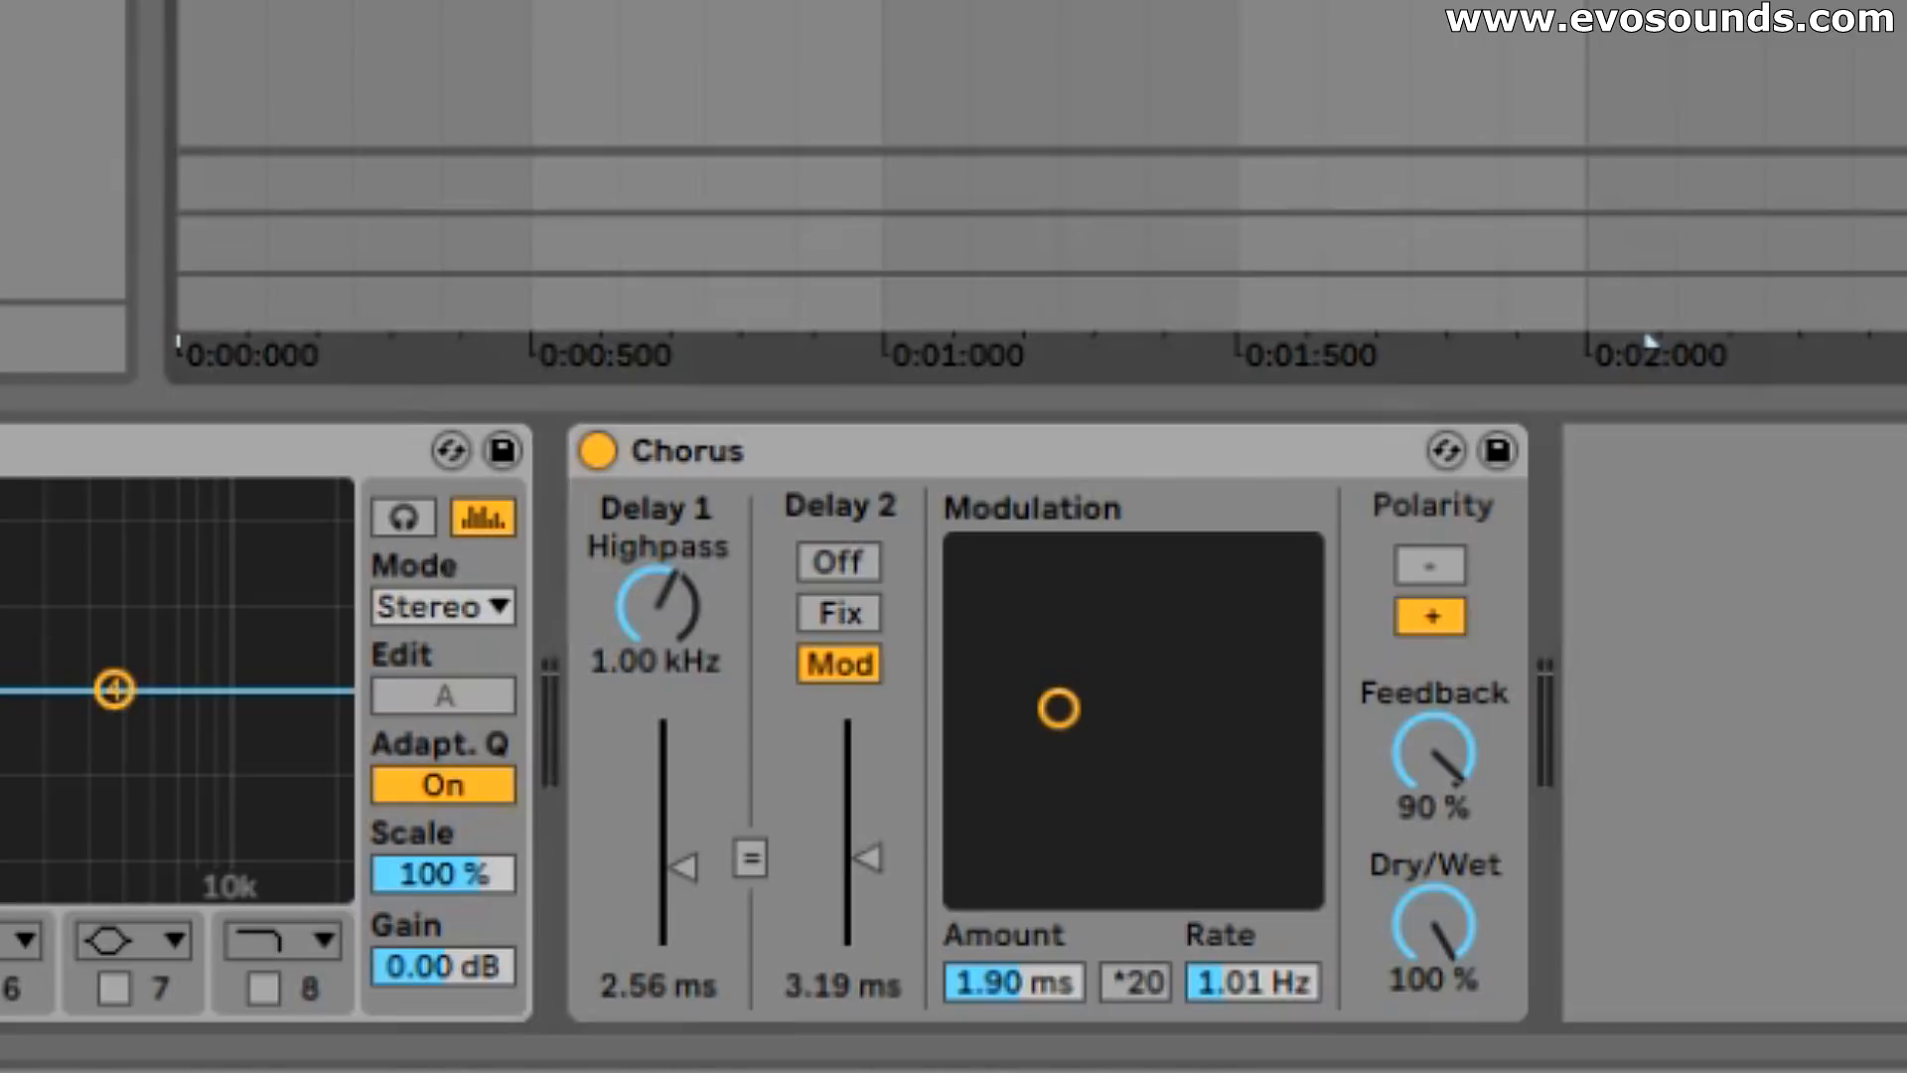
Step: Play the vocal and set the Chorus modulation to an Amount of 0.67 ms and a Rate of 0.03 Hz
{"action": "key", "text": "space"}
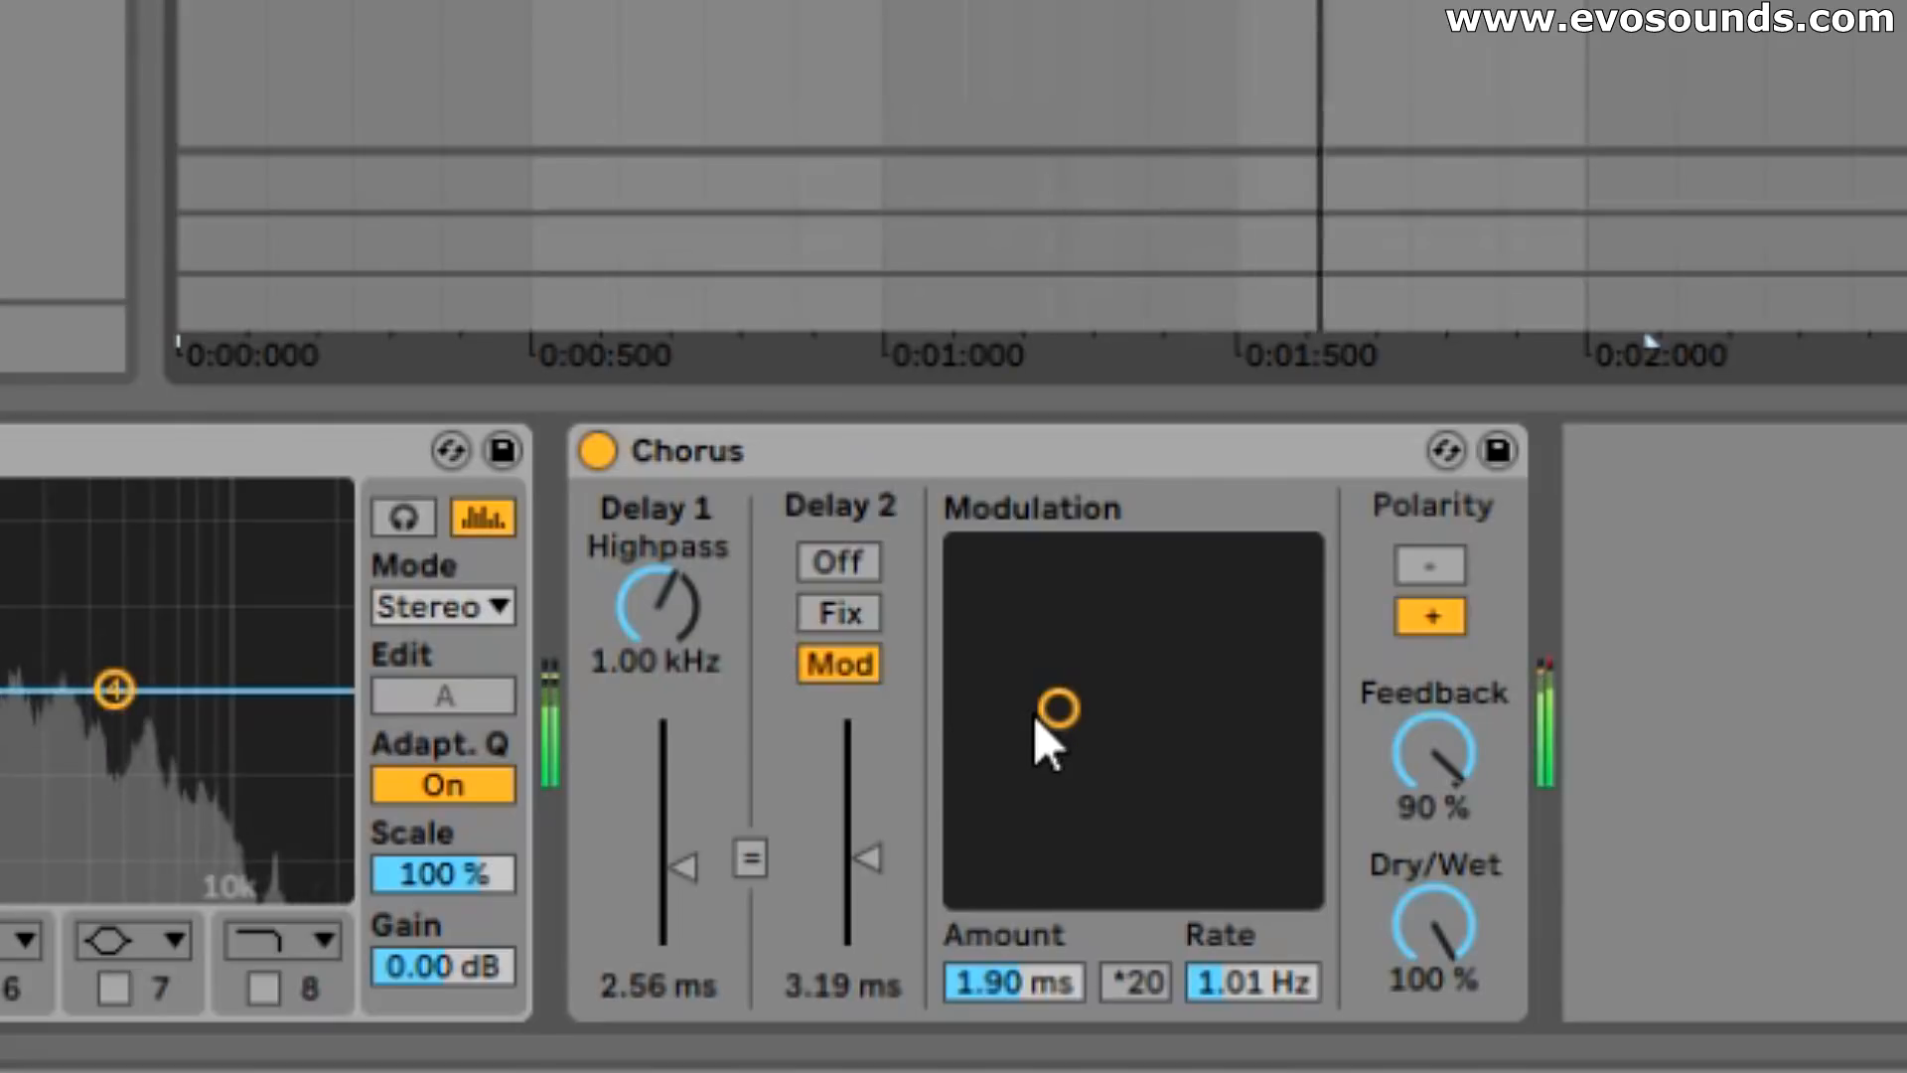
{"action": "key", "text": "space"}
{"action": "left_click_drag", "start_coordinate": [1058, 709], "coordinate": [964, 792]}
{"action": "key", "text": "space"}
{"action": "left_click_drag", "start_coordinate": [966, 820], "coordinate": [964, 781]}
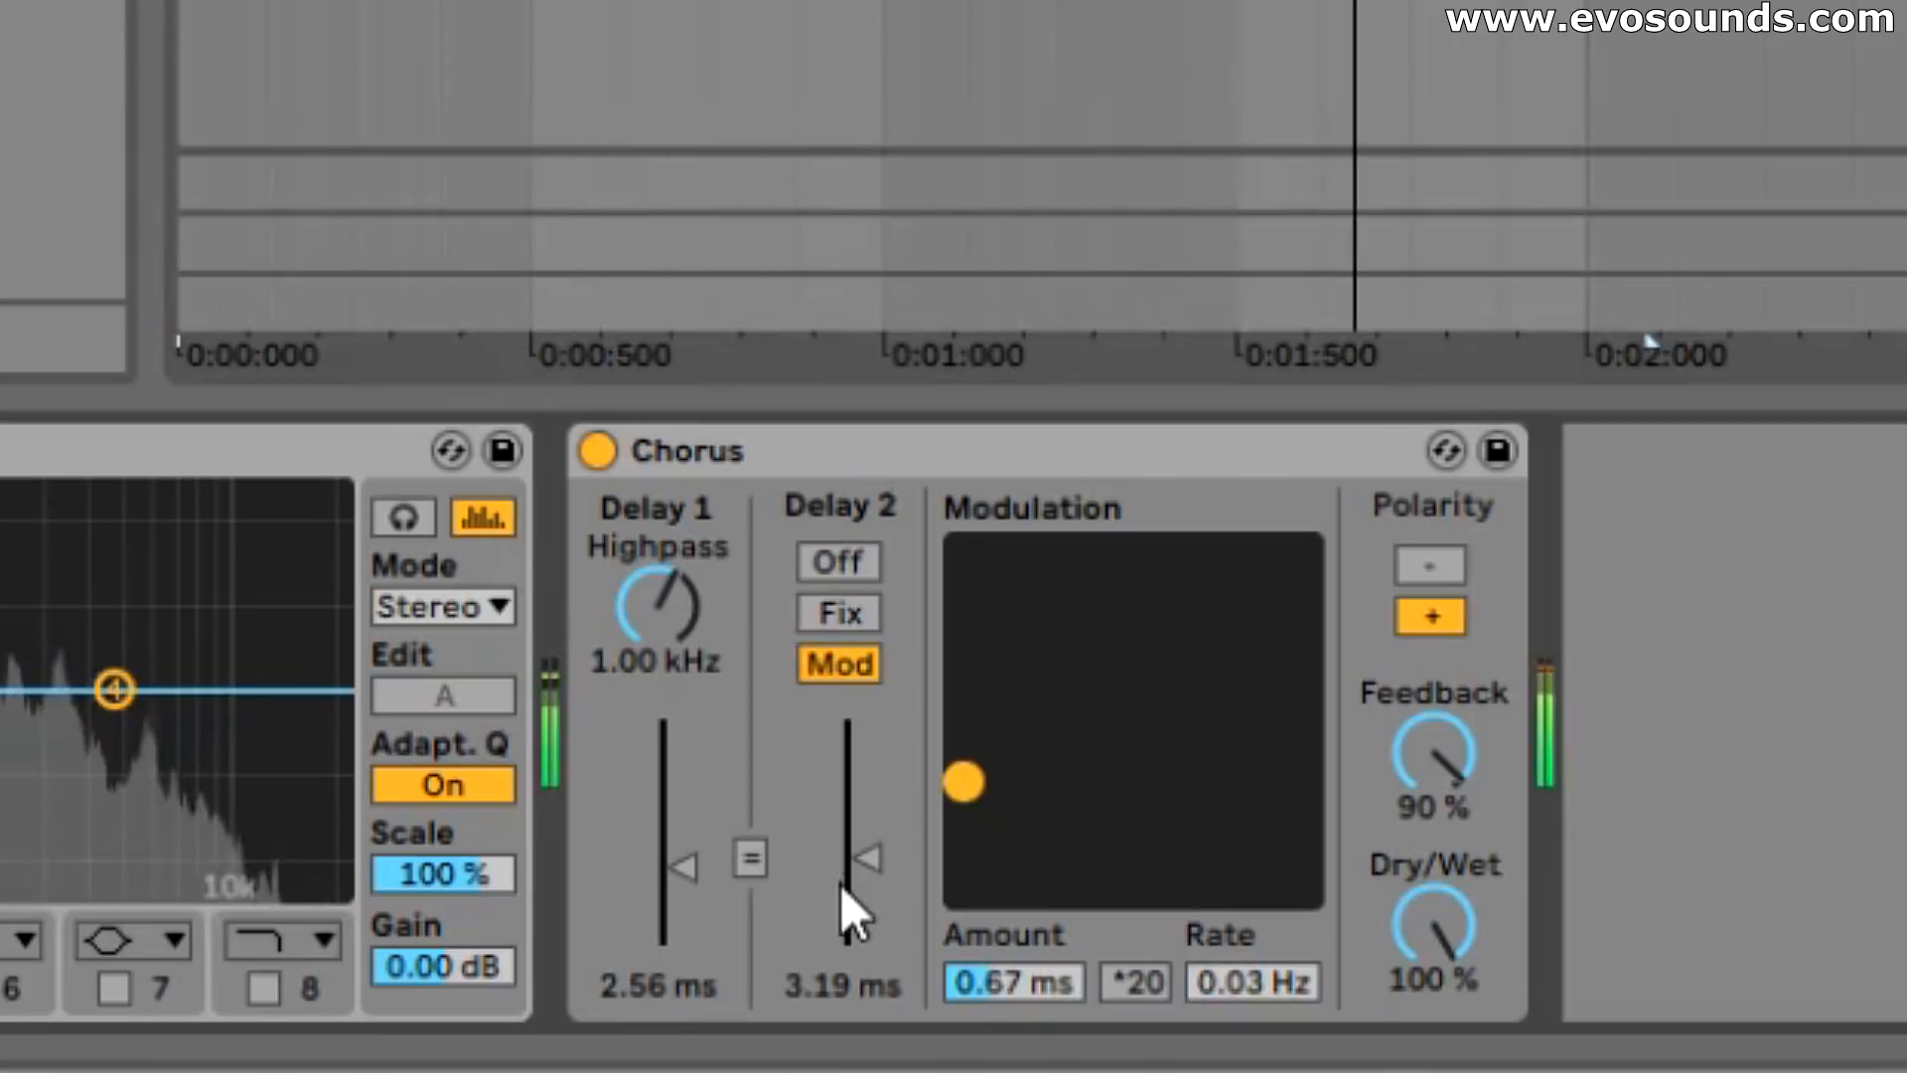
Step: Lengthen both Chorus delay times on the vocal, bringing Delay 2 up to 12.5 ms
{"action": "left_click_drag", "start_coordinate": [840, 874], "coordinate": [852, 842]}
{"action": "left_click_drag", "start_coordinate": [684, 866], "coordinate": [684, 837]}
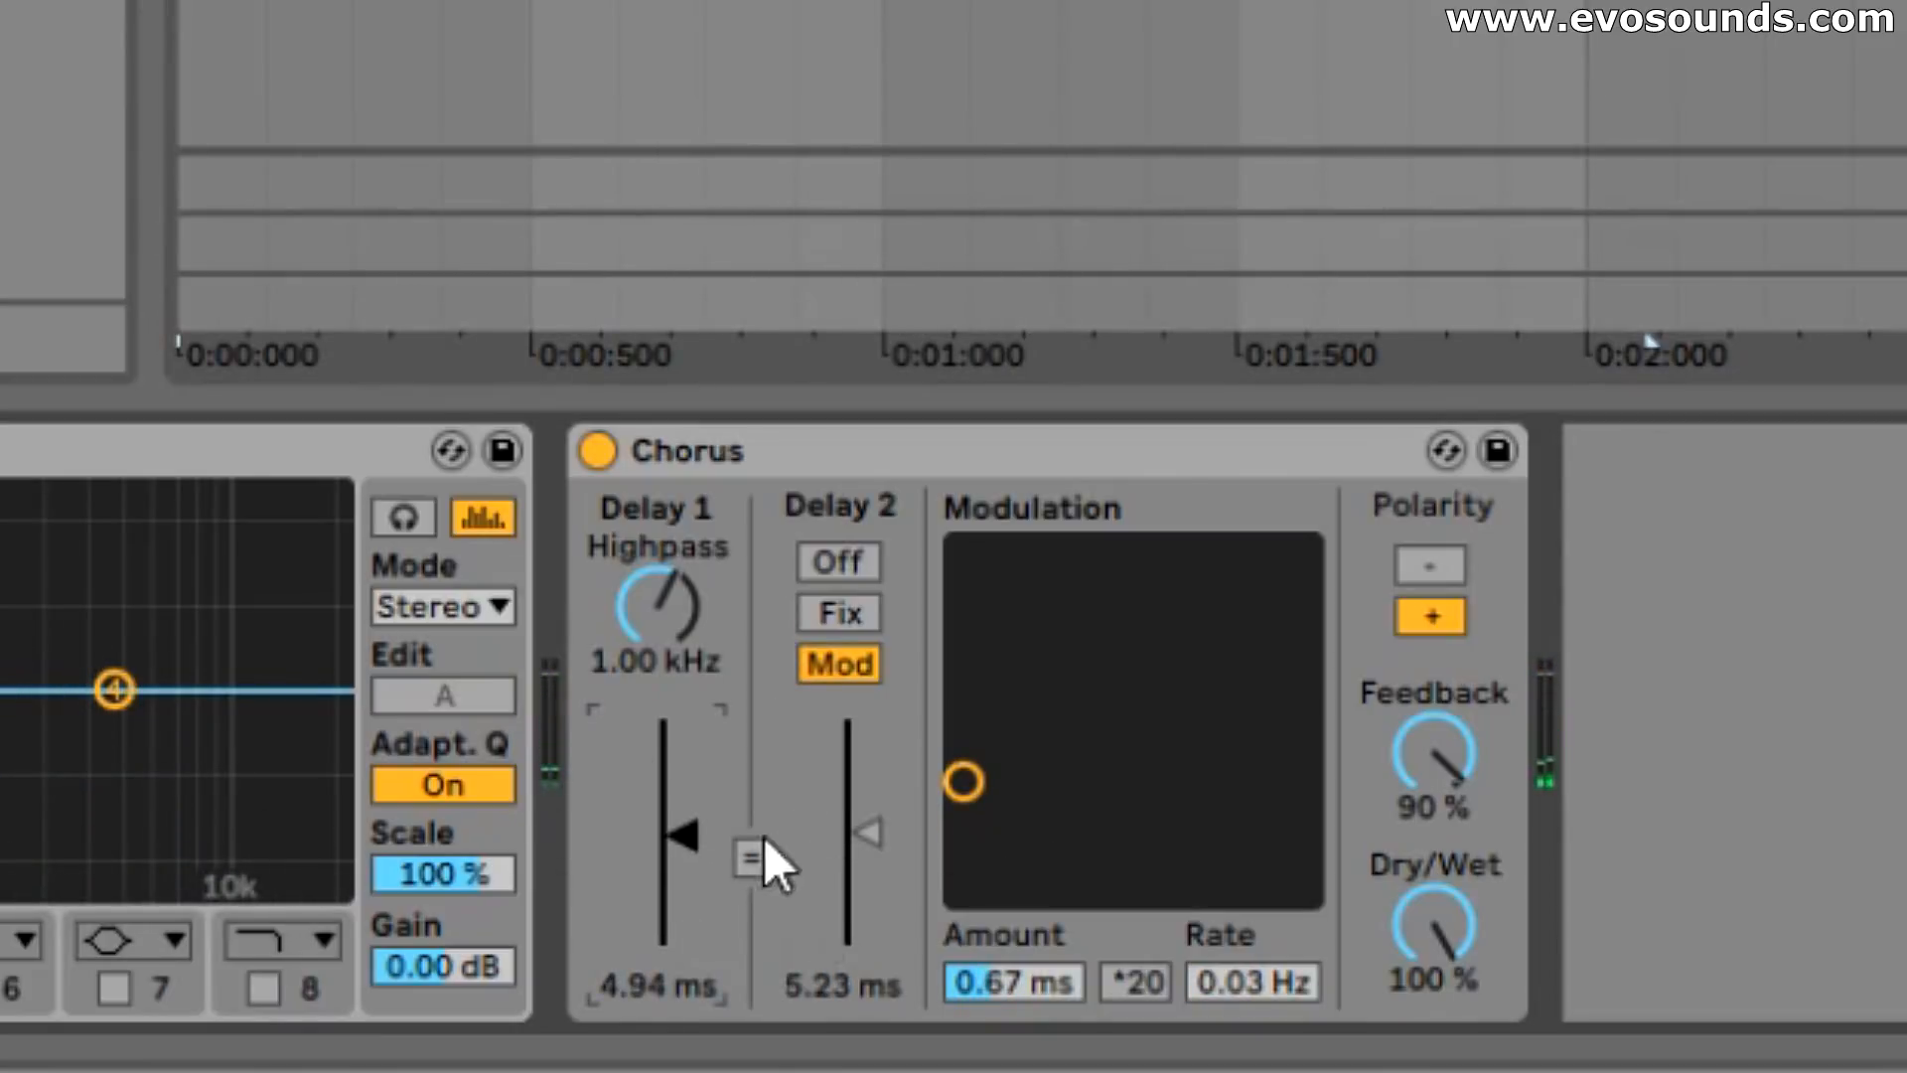
{"action": "left_click_drag", "start_coordinate": [683, 834], "coordinate": [683, 821]}
{"action": "left_click_drag", "start_coordinate": [866, 832], "coordinate": [841, 775]}
{"action": "left_click", "coordinate": [695, 827]}
{"action": "left_click_drag", "start_coordinate": [706, 849], "coordinate": [741, 800]}
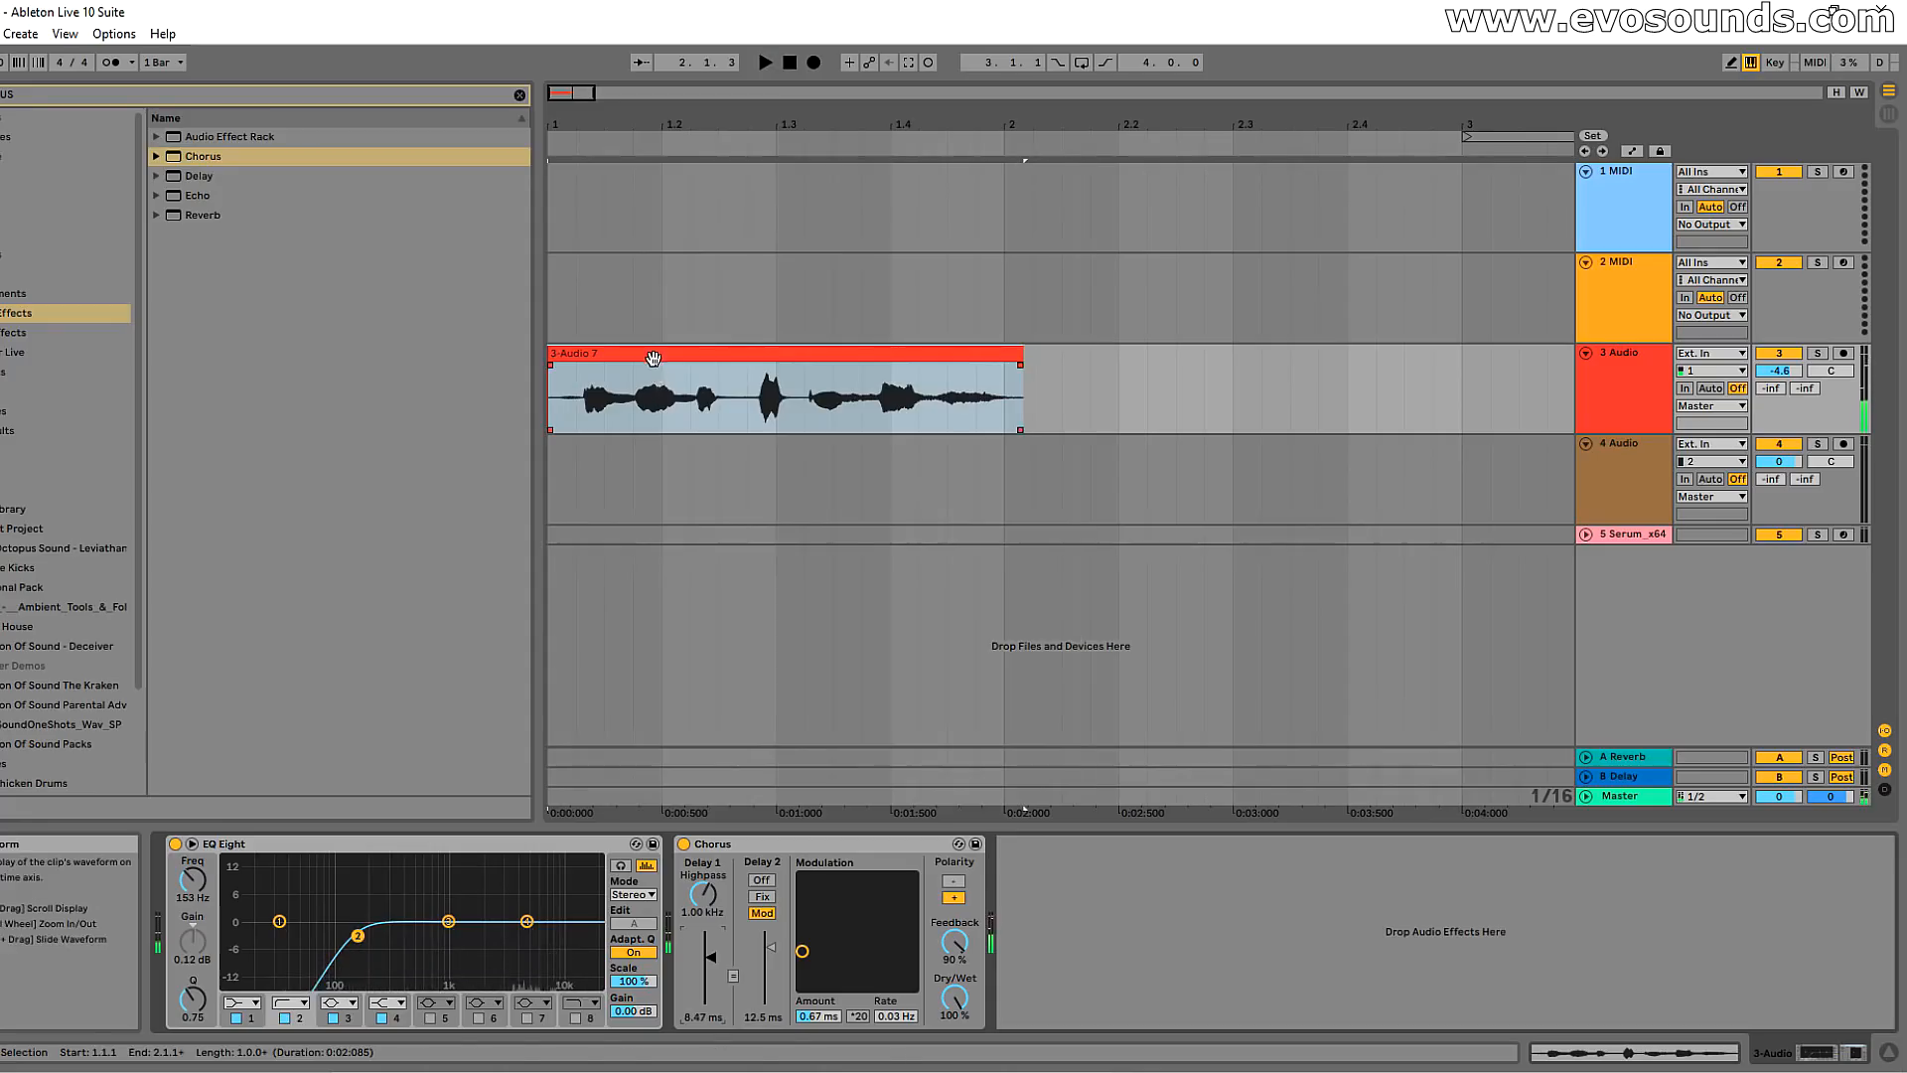
Step: Open the vocal clip's properties and play the clip through the Chorus
{"action": "double_click", "coordinate": [652, 358]}
{"action": "left_click_drag", "start_coordinate": [263, 682], "coordinate": [262, 696]}
{"action": "key", "text": "space"}
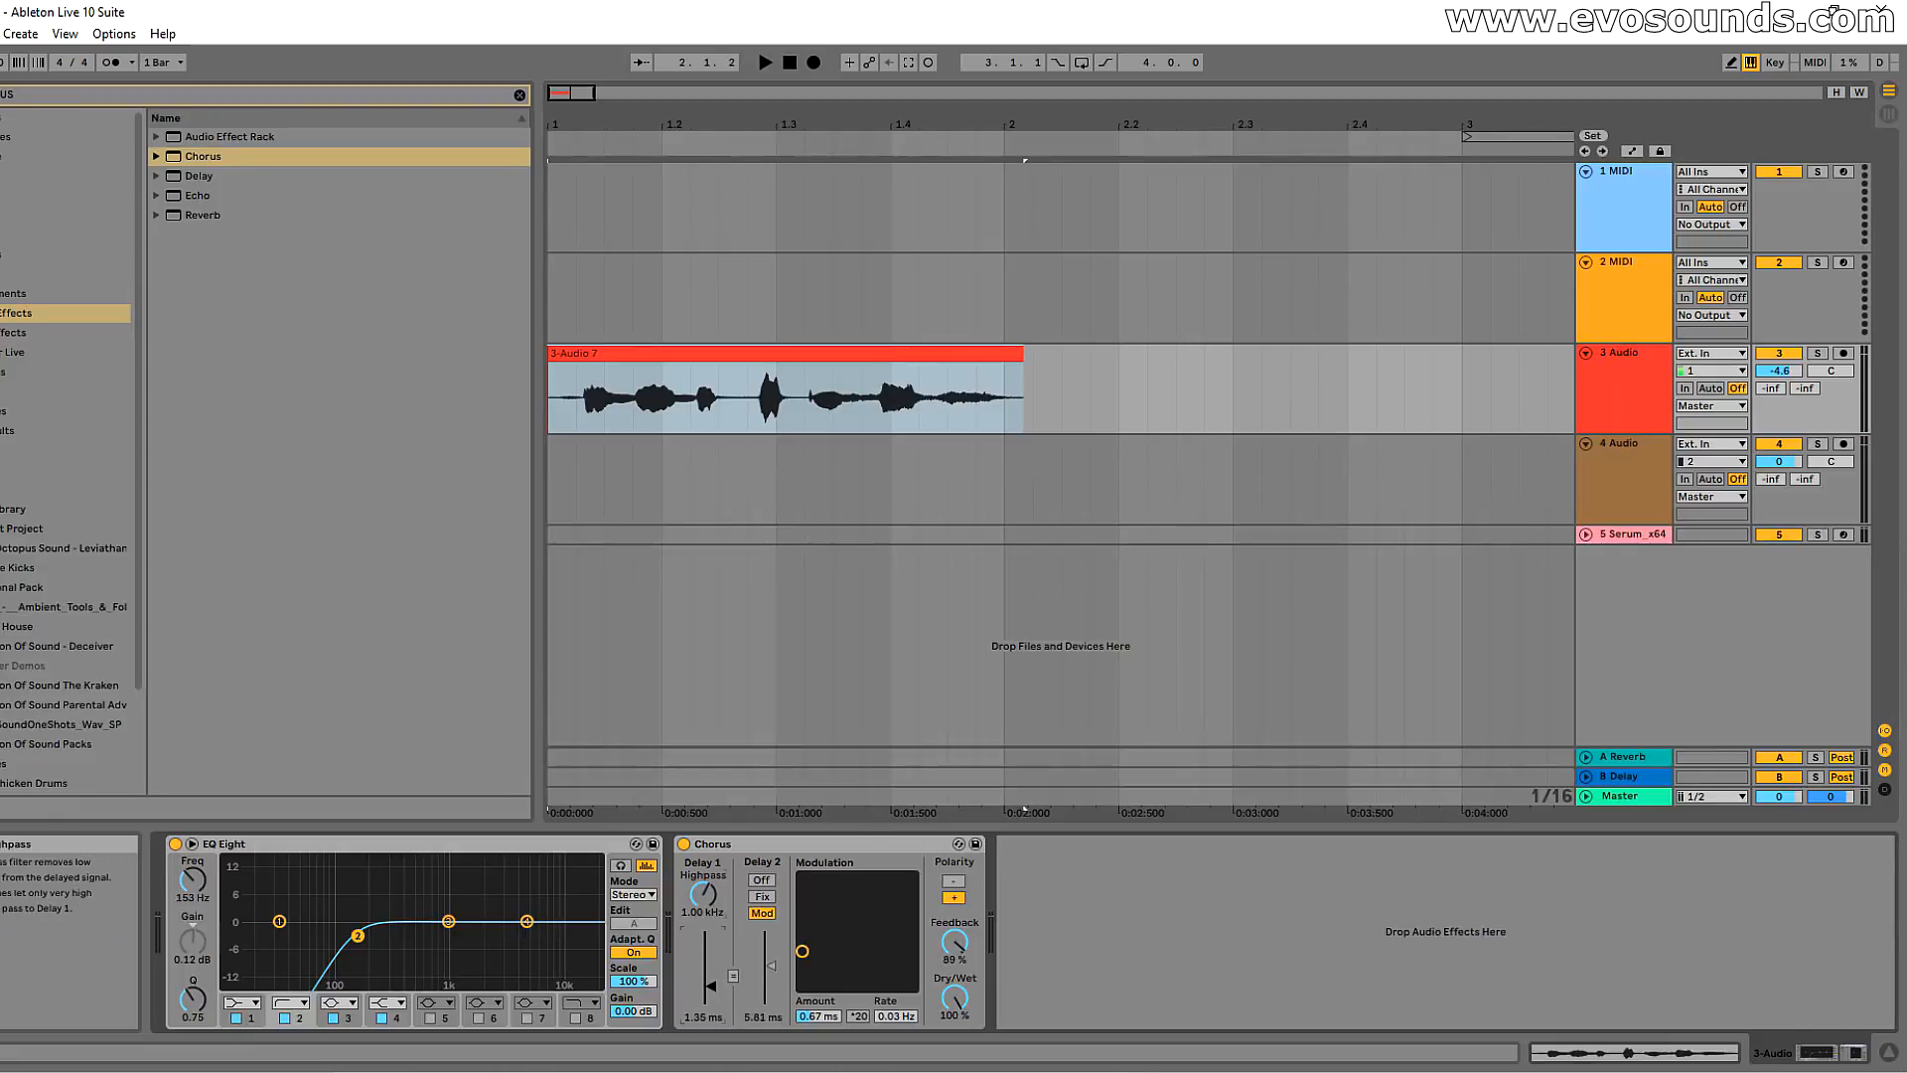
Step: Set the Chorus Highpass to 277 Hz and Dry/Wet to 51% while playing the vocal
{"action": "left_click_drag", "start_coordinate": [703, 894], "coordinate": [703, 926]}
{"action": "key", "text": "space"}
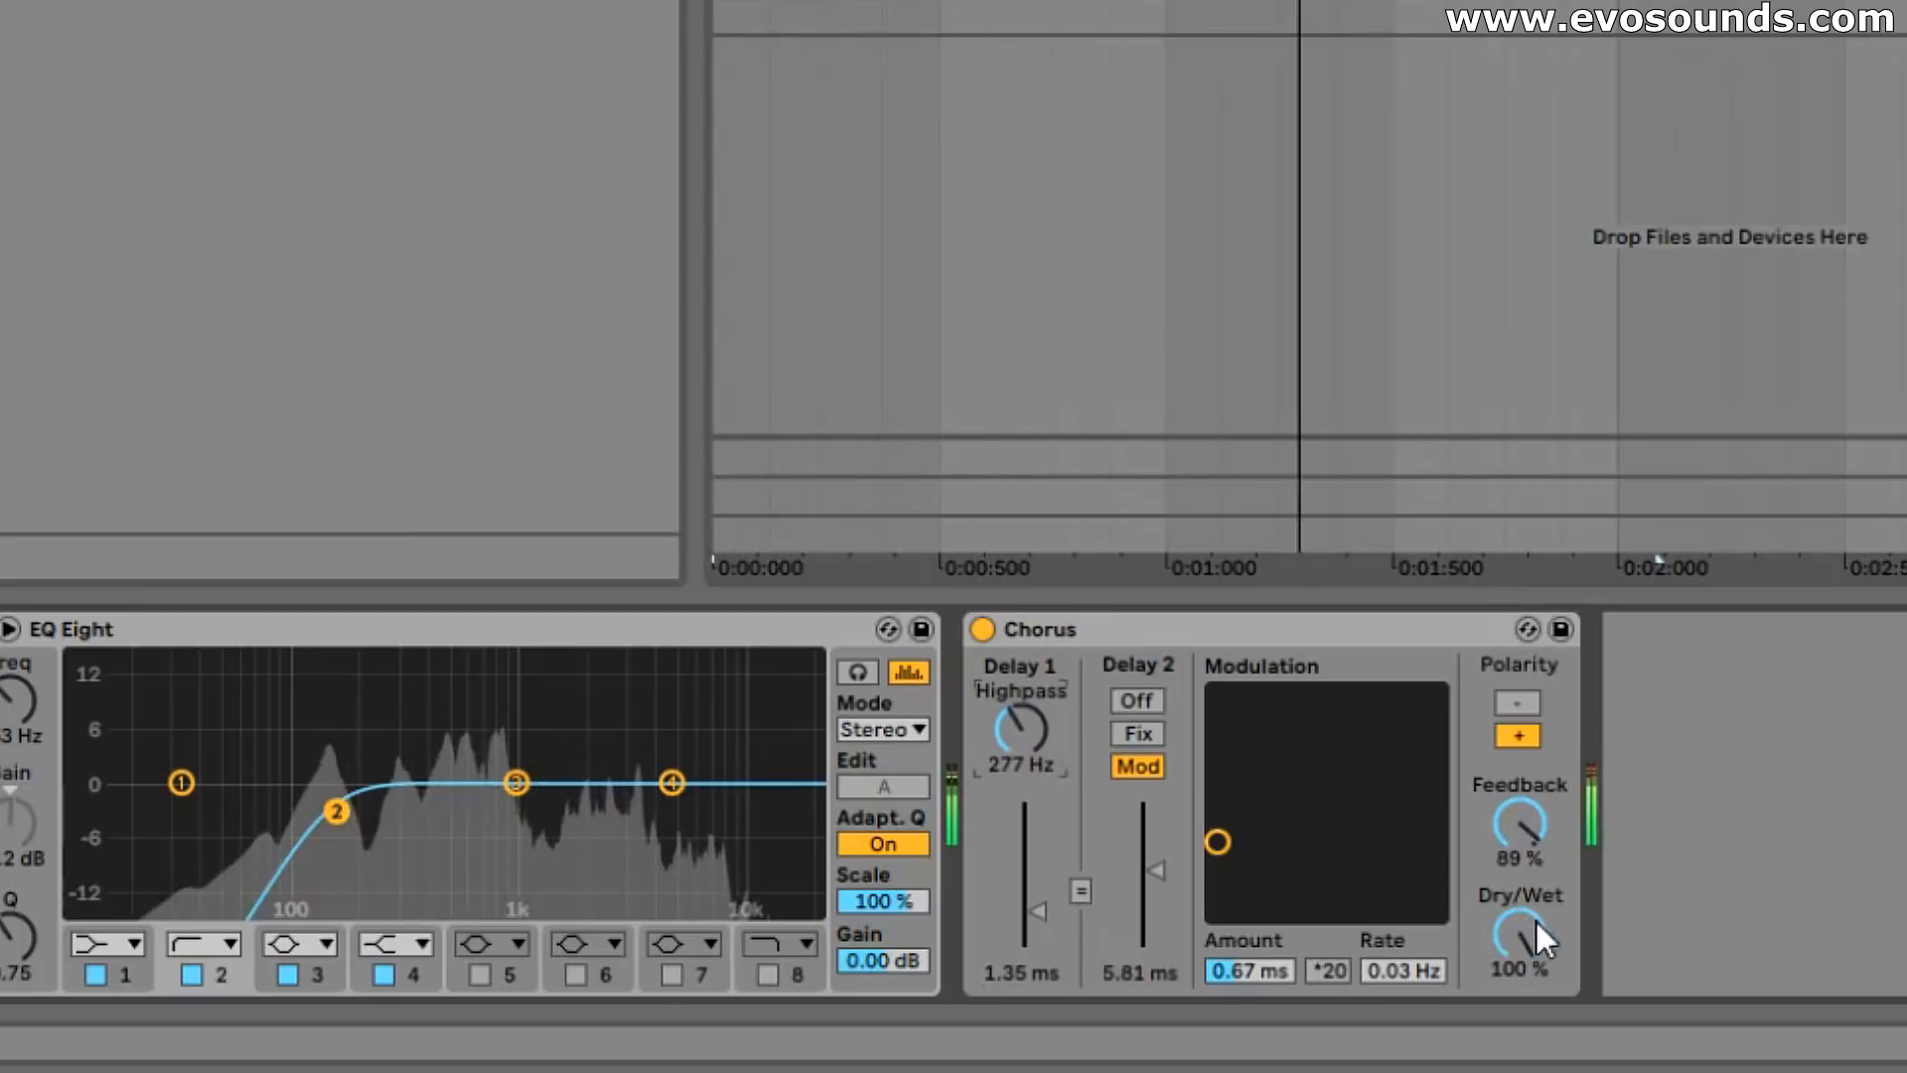
{"action": "left_click_drag", "start_coordinate": [1535, 922], "coordinate": [1536, 1017]}
{"action": "key", "text": "space"}
{"action": "key", "text": "space"}
Step: Set Delay 1 to 4.40 ms, Delay 2 to 9.60 ms and Dry/Wet to 83%, and play the vocal
{"action": "left_click_drag", "start_coordinate": [1045, 890], "coordinate": [1045, 860]}
{"action": "left_click_drag", "start_coordinate": [1159, 874], "coordinate": [1152, 838]}
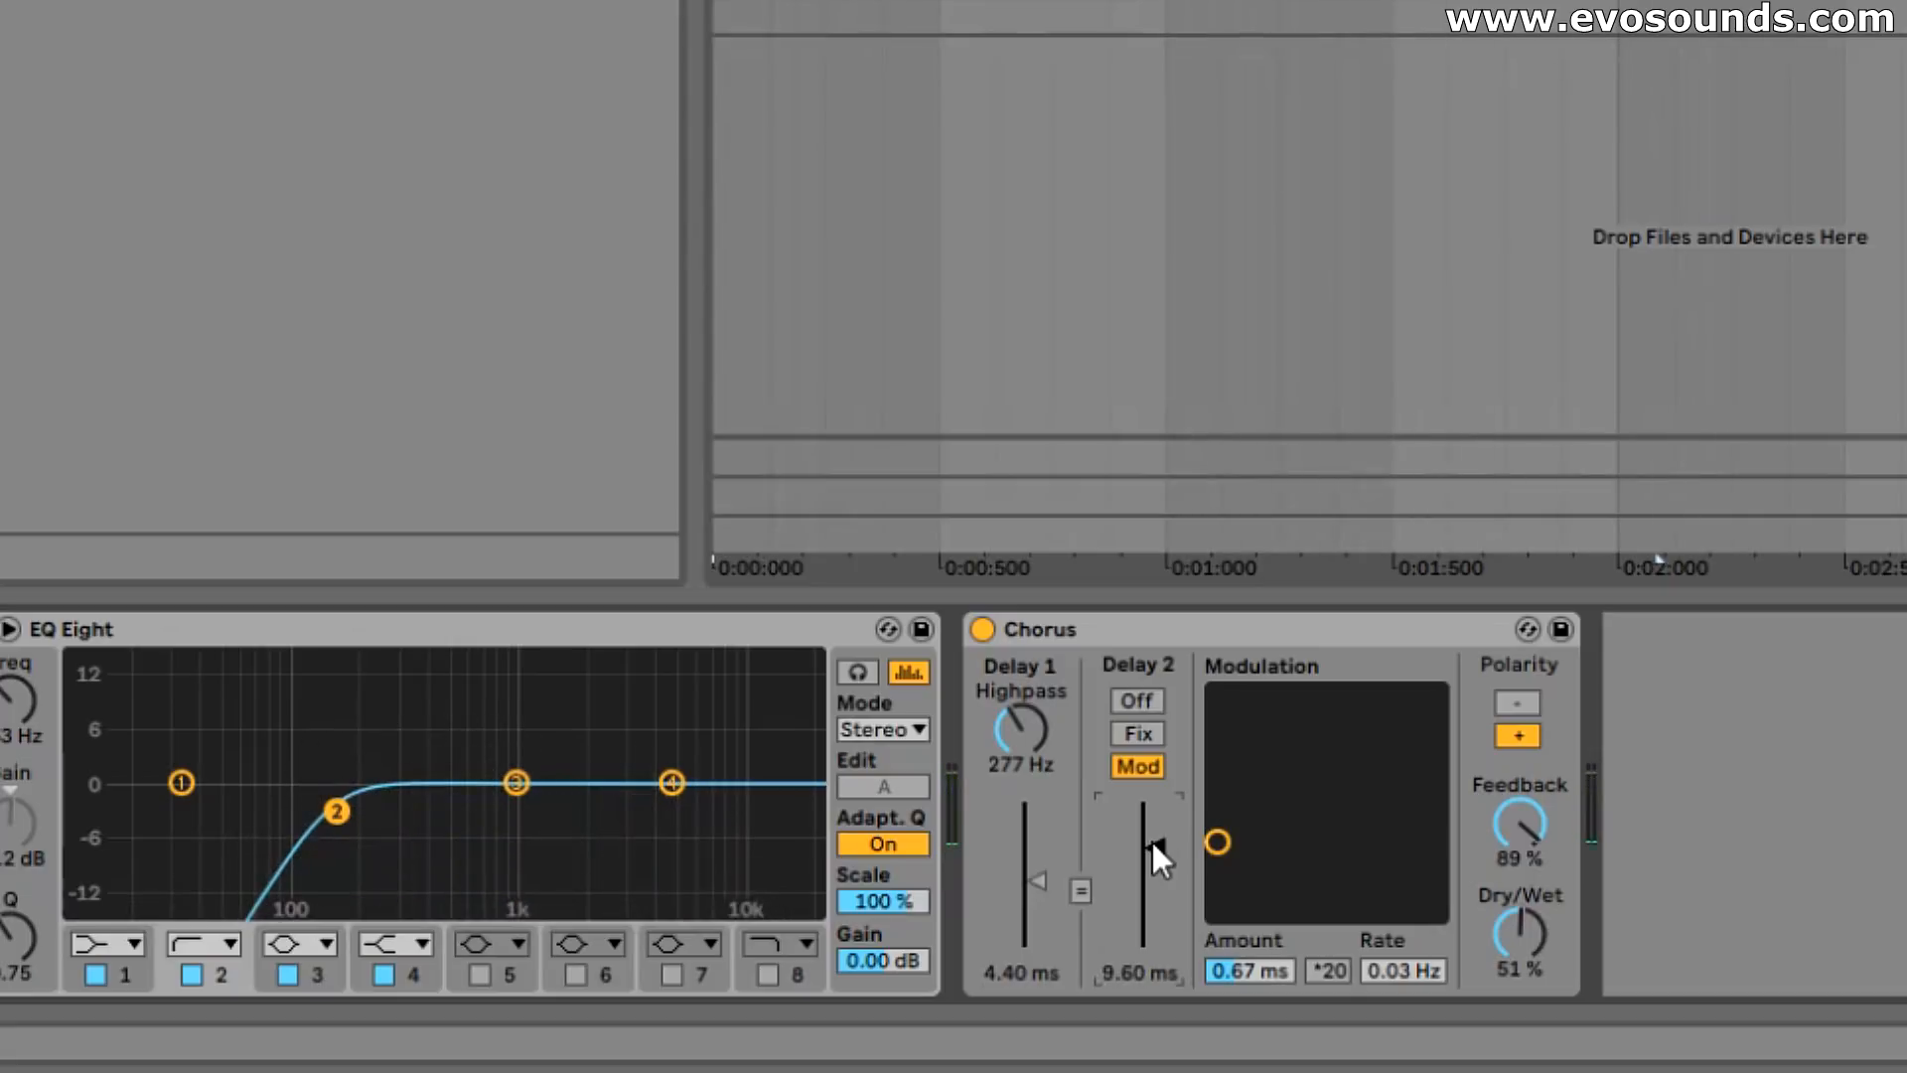
{"action": "mouse_move", "coordinate": [1520, 934]}
{"action": "left_mouse_down"}
{"action": "mouse_move", "coordinate": [1520, 874]}
{"action": "mouse_move", "coordinate": [1529, 924]}
{"action": "left_mouse_up"}
{"action": "key", "text": "space"}
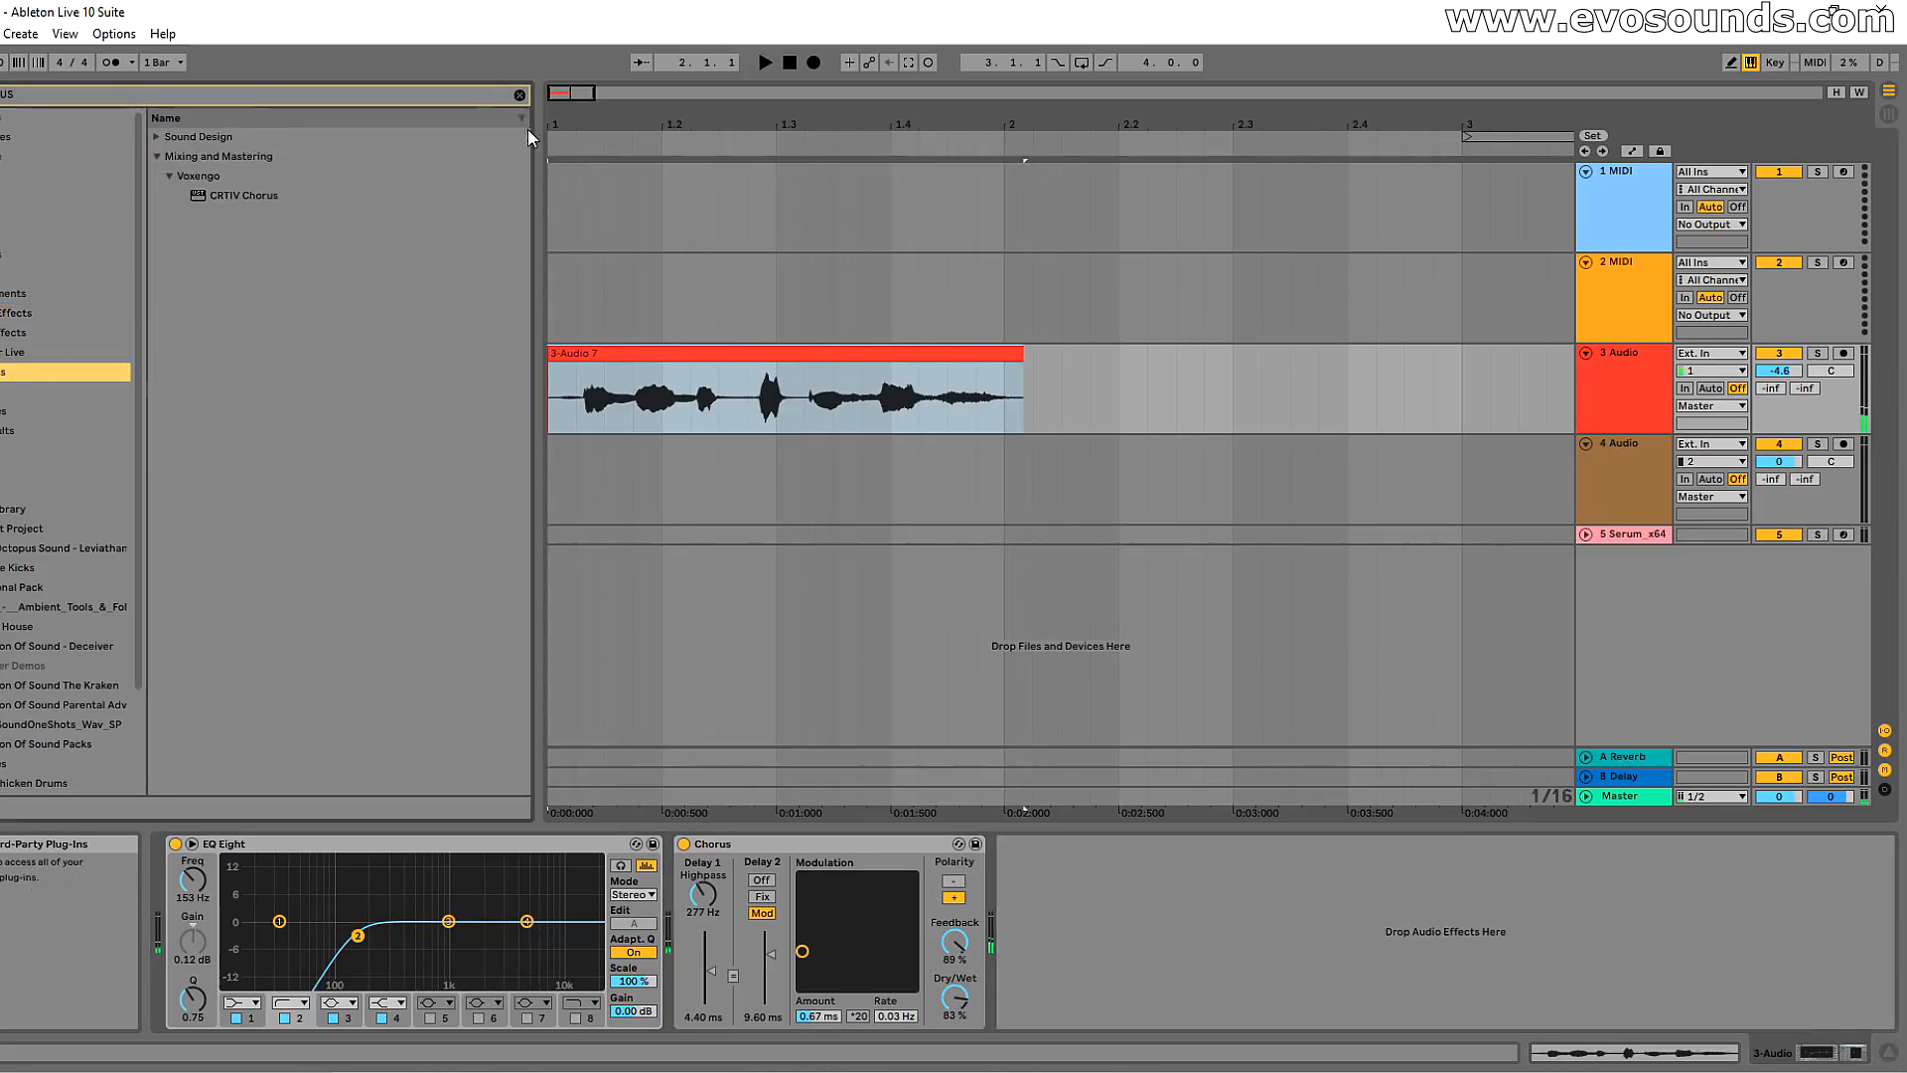
Step: Search the plug-ins for serum and load Serum_x64 on a new track ahead of the Chorus
{"action": "left_click", "coordinate": [520, 96]}
{"action": "key", "text": "ctrl+f"}
{"action": "type", "text": "serum"}
{"action": "left_click_drag", "start_coordinate": [200, 157], "coordinate": [199, 177]}
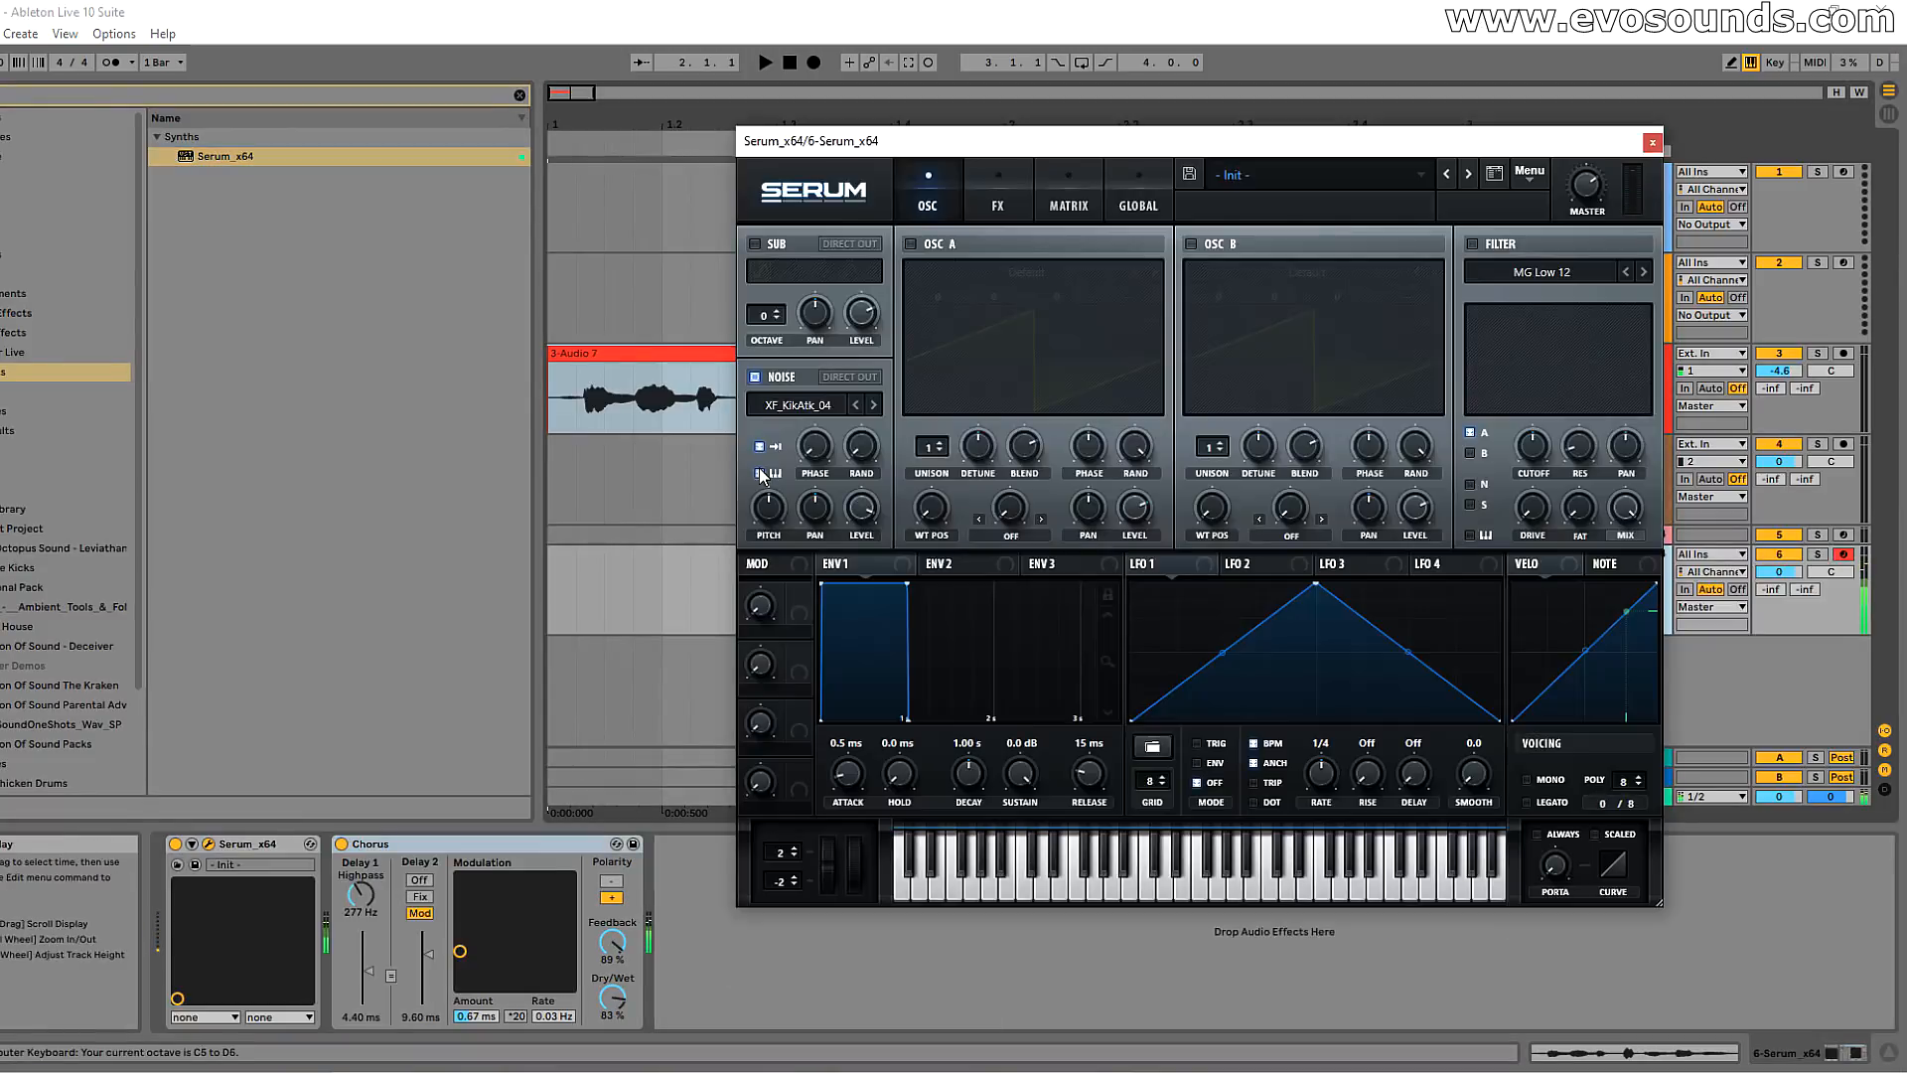
Step: Play Serum's noise and oscillator A sounds, switching the Chorus off and back on and lowering the computer keyboard octave
{"action": "key", "text": "a"}
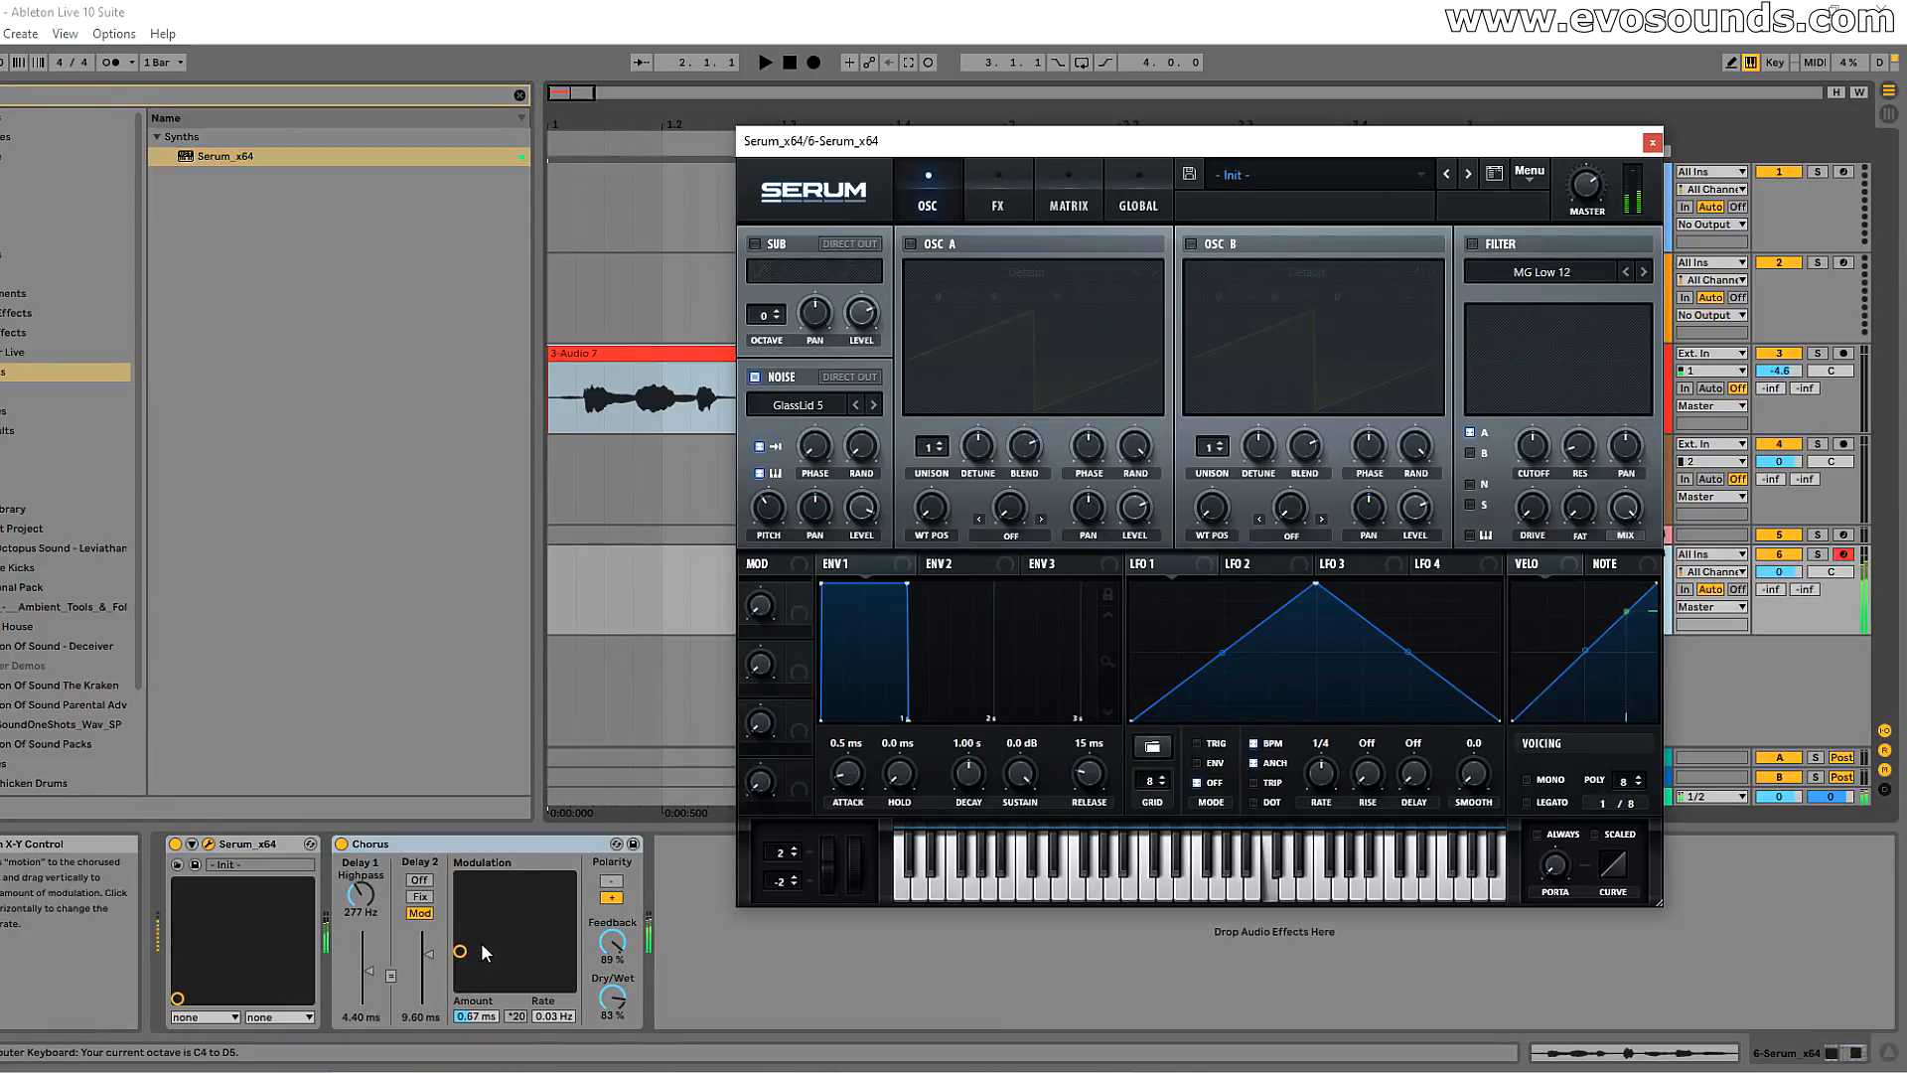
{"action": "left_click", "coordinate": [341, 844]}
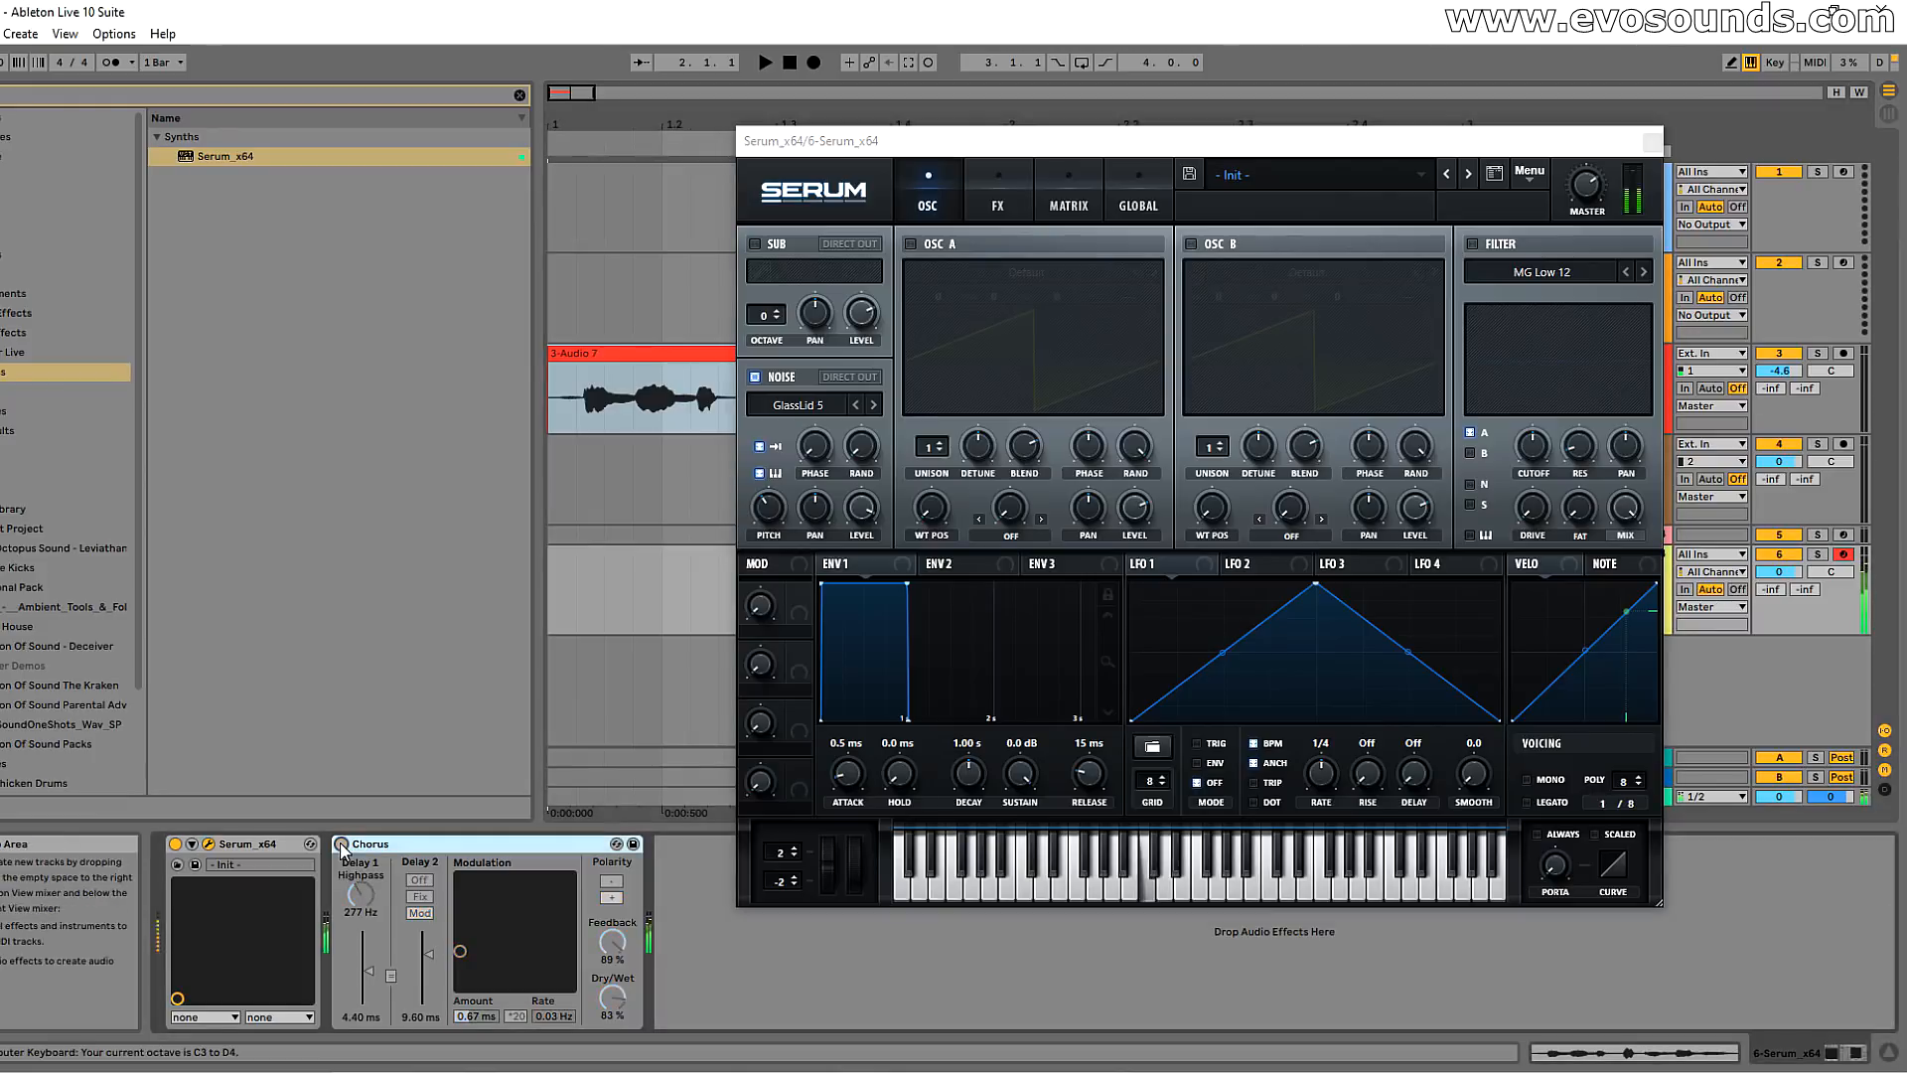
{"action": "left_click", "coordinate": [341, 844]}
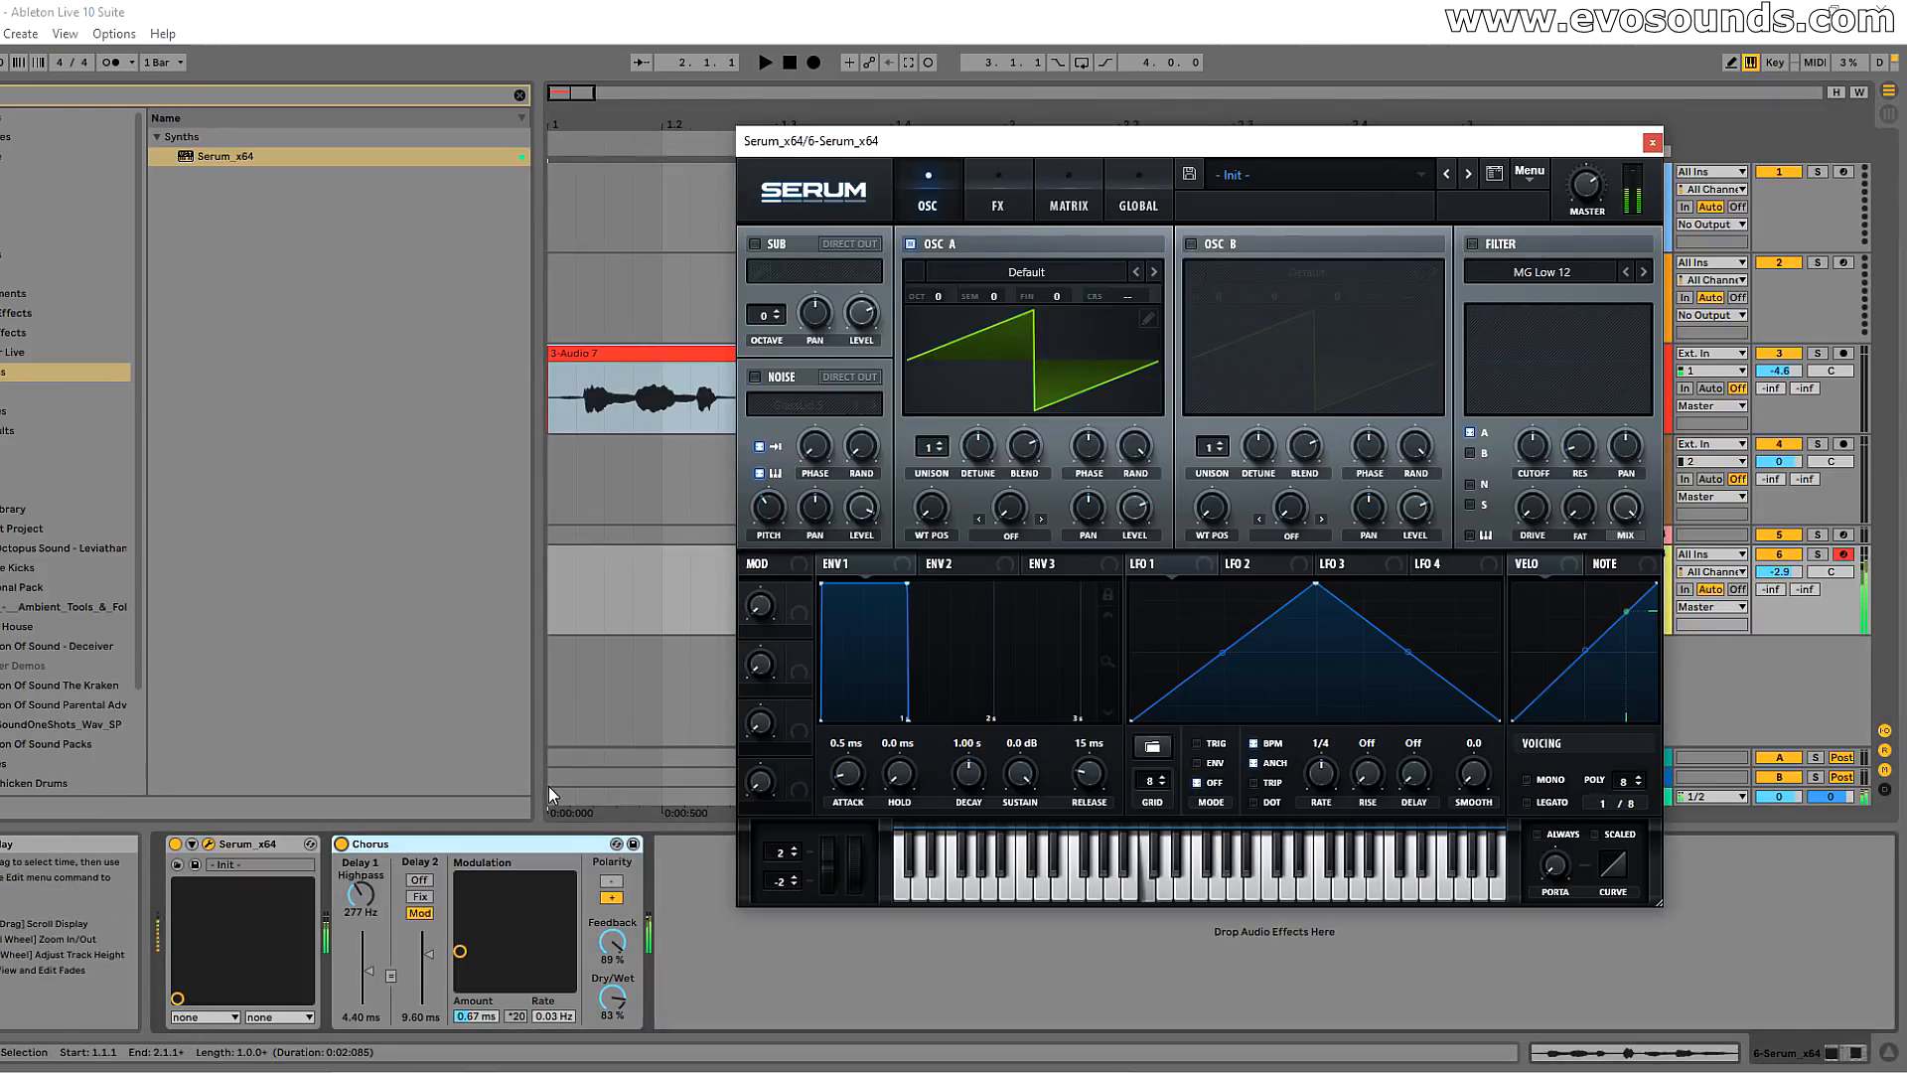
{"action": "key", "text": "s"}
{"action": "key", "text": "z"}
{"action": "key", "text": "s"}
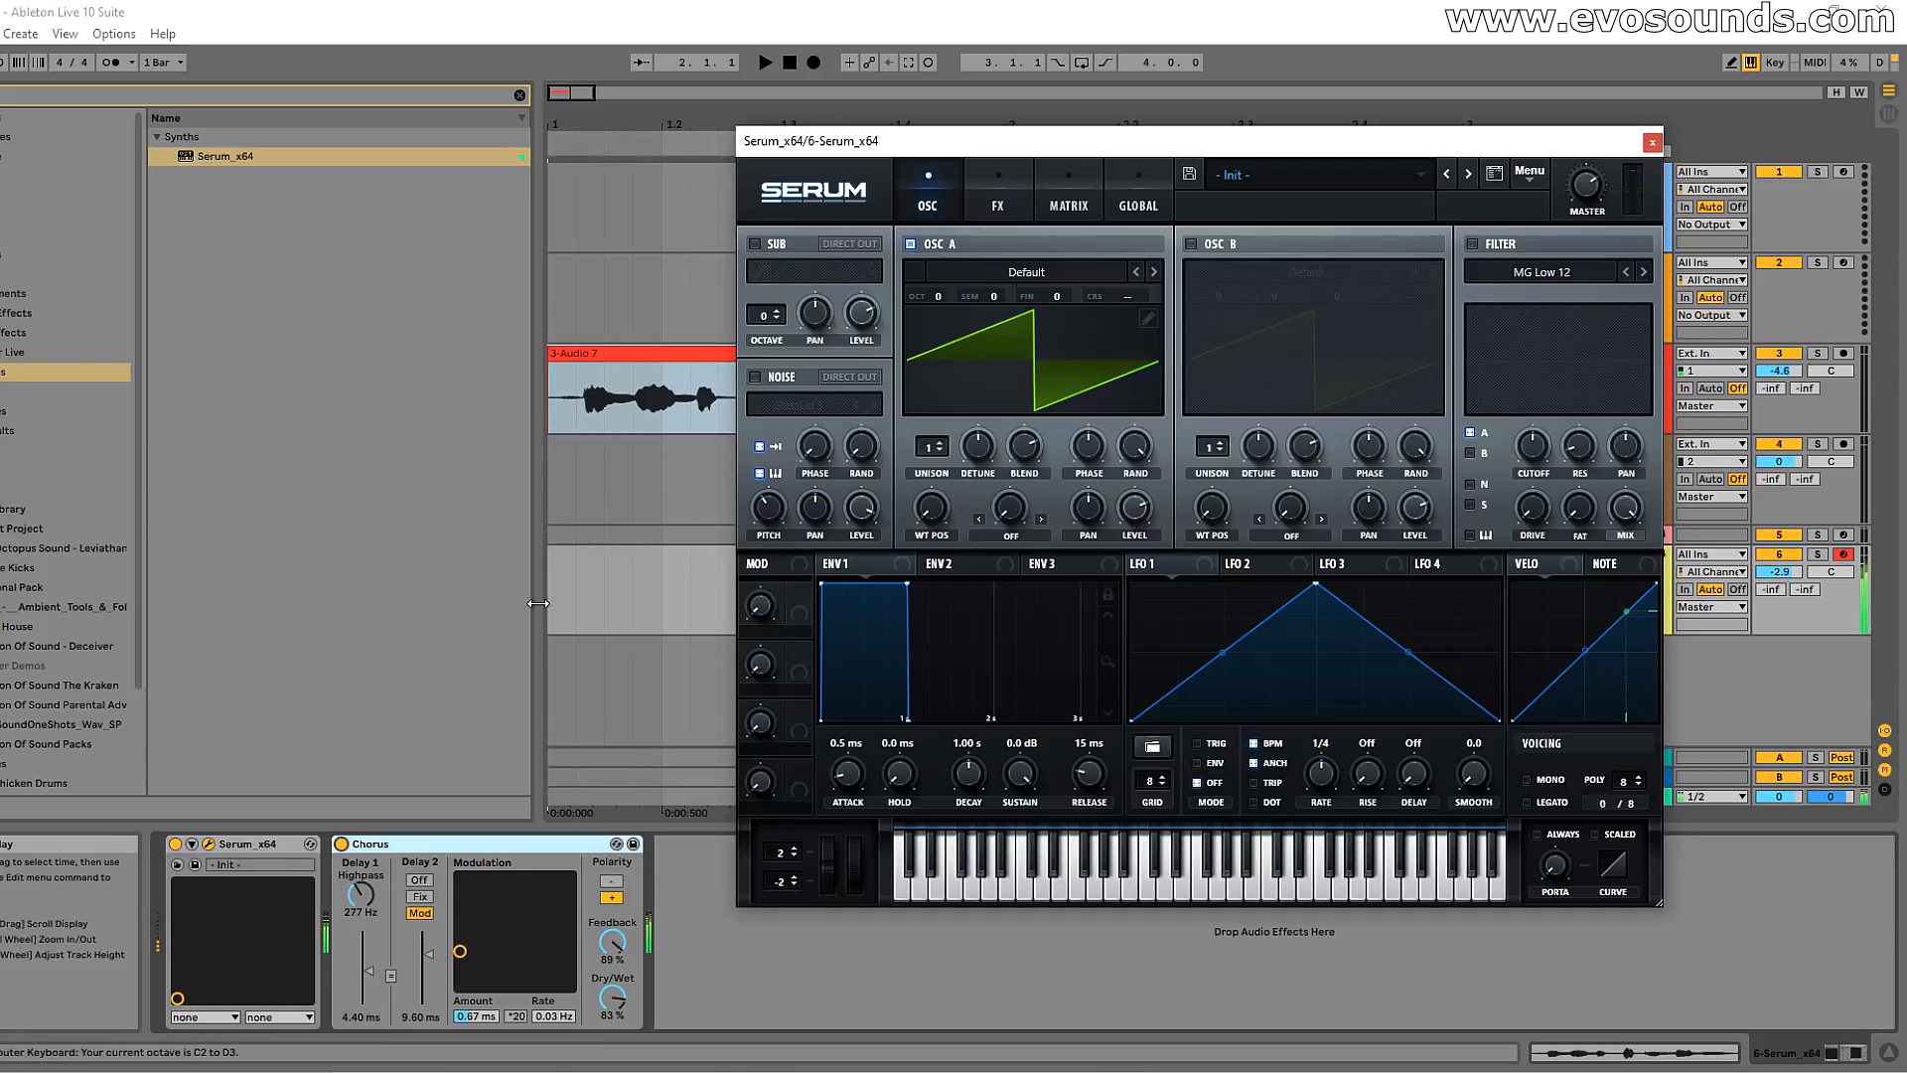
Step: Search the audio effects for util, add the Utility preset Mono.adv after the Chorus, and play a note through it
{"action": "left_click", "coordinate": [520, 96]}
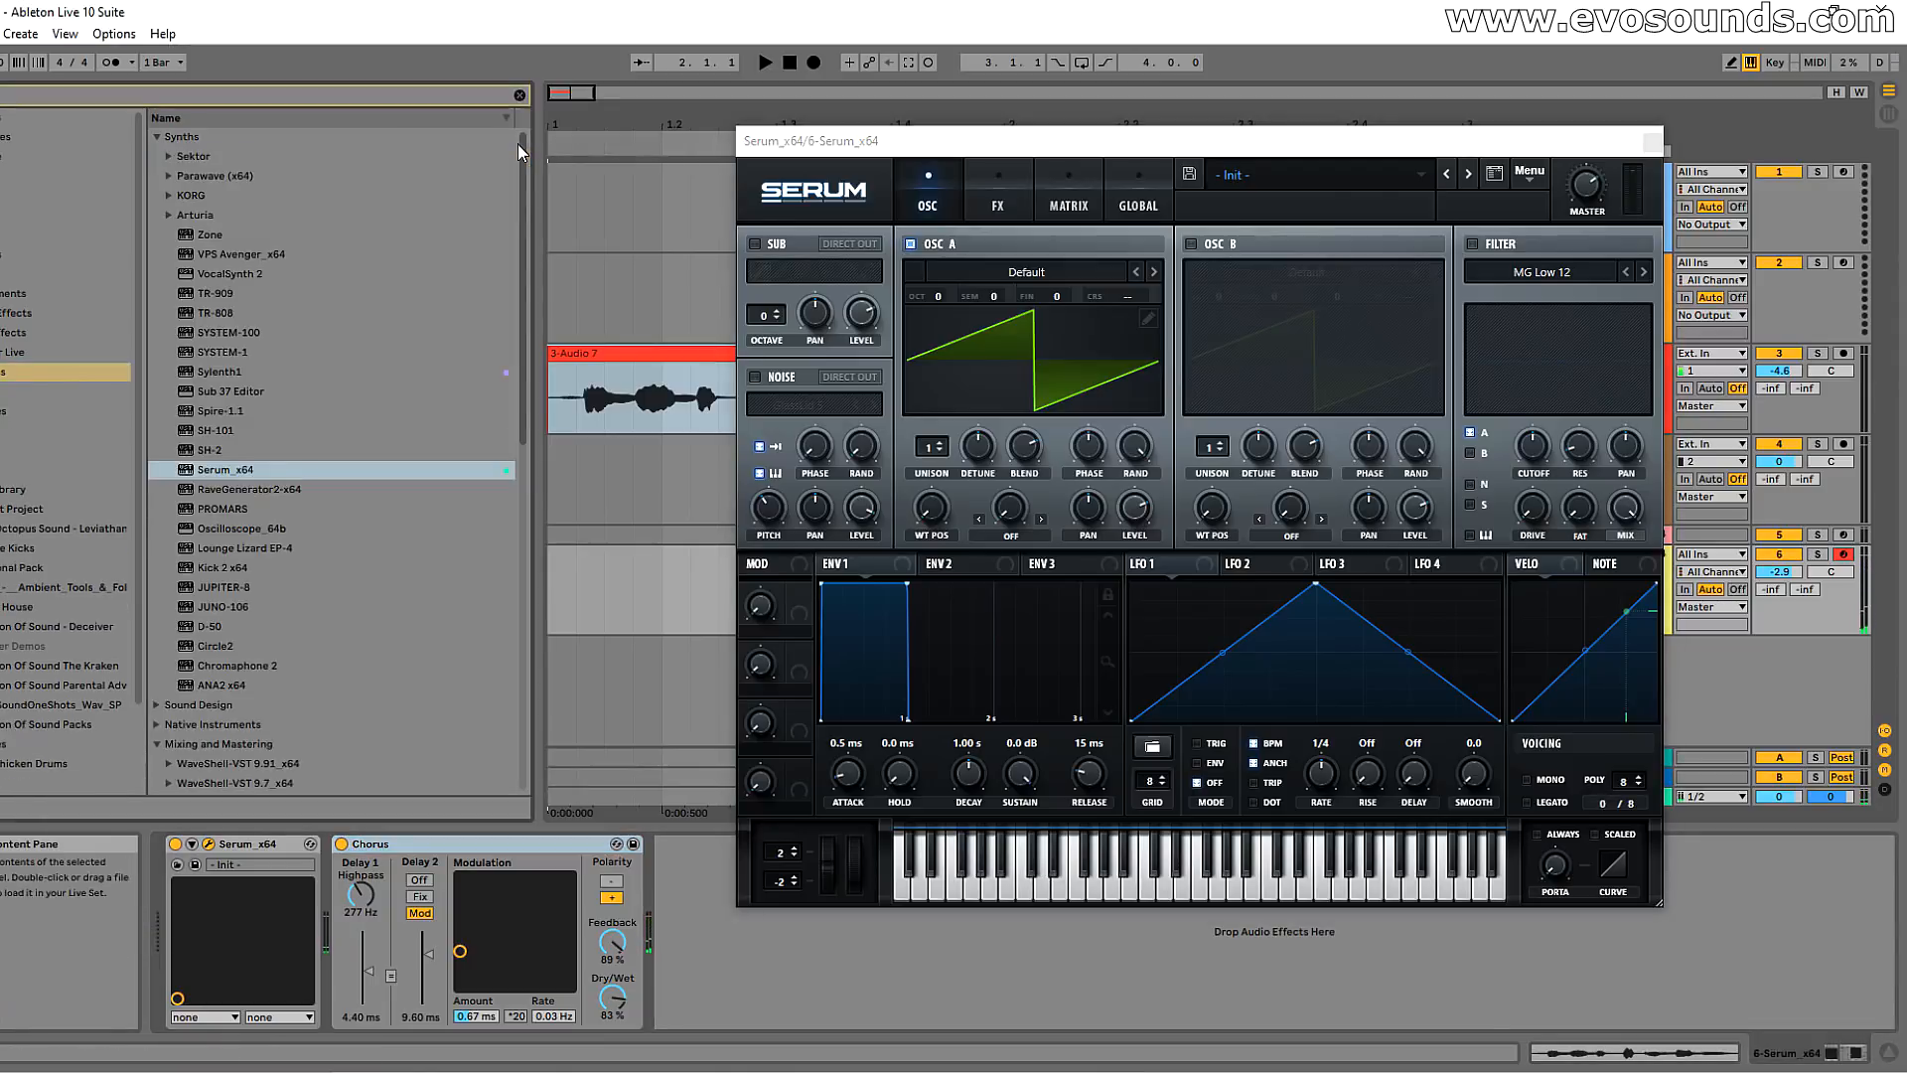
{"action": "type", "text": "util"}
{"action": "left_click", "coordinate": [18, 318]}
{"action": "left_click_drag", "start_coordinate": [209, 176], "coordinate": [699, 822]}
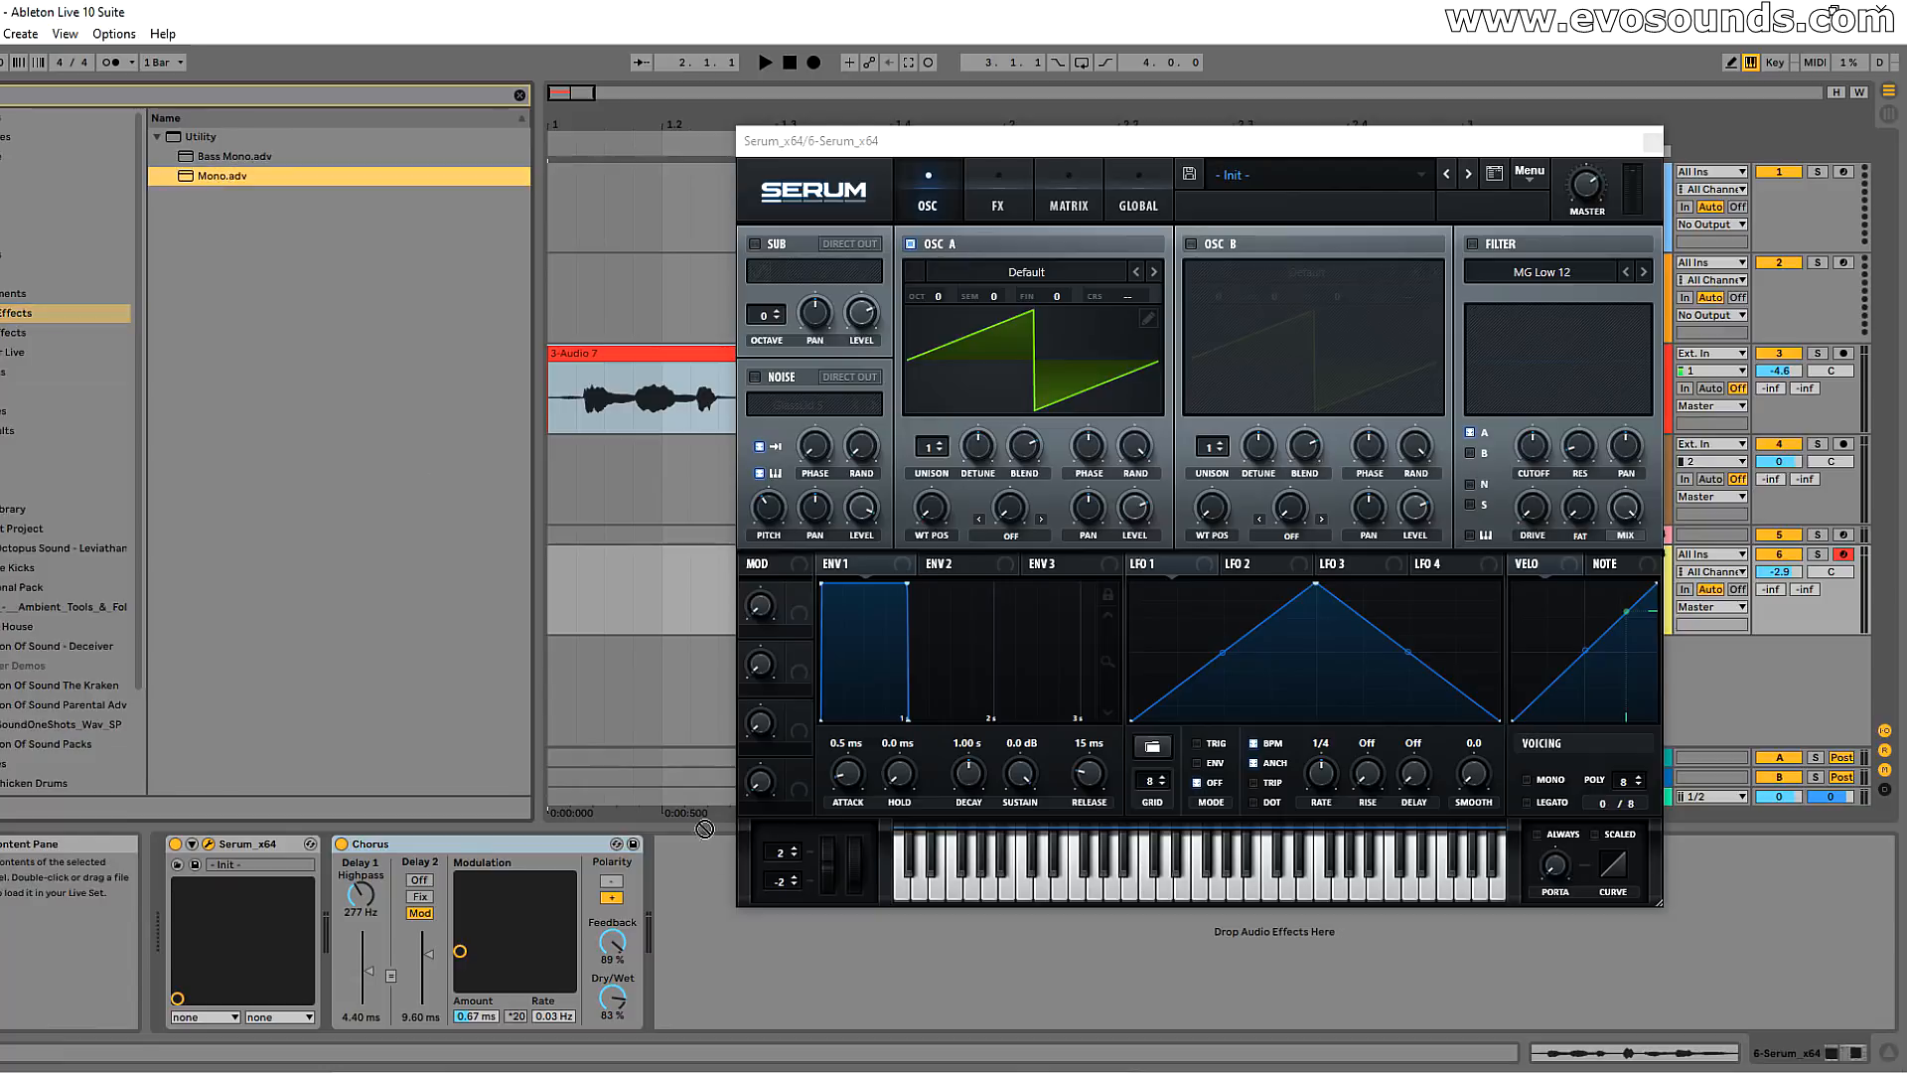
{"action": "key", "text": "s"}
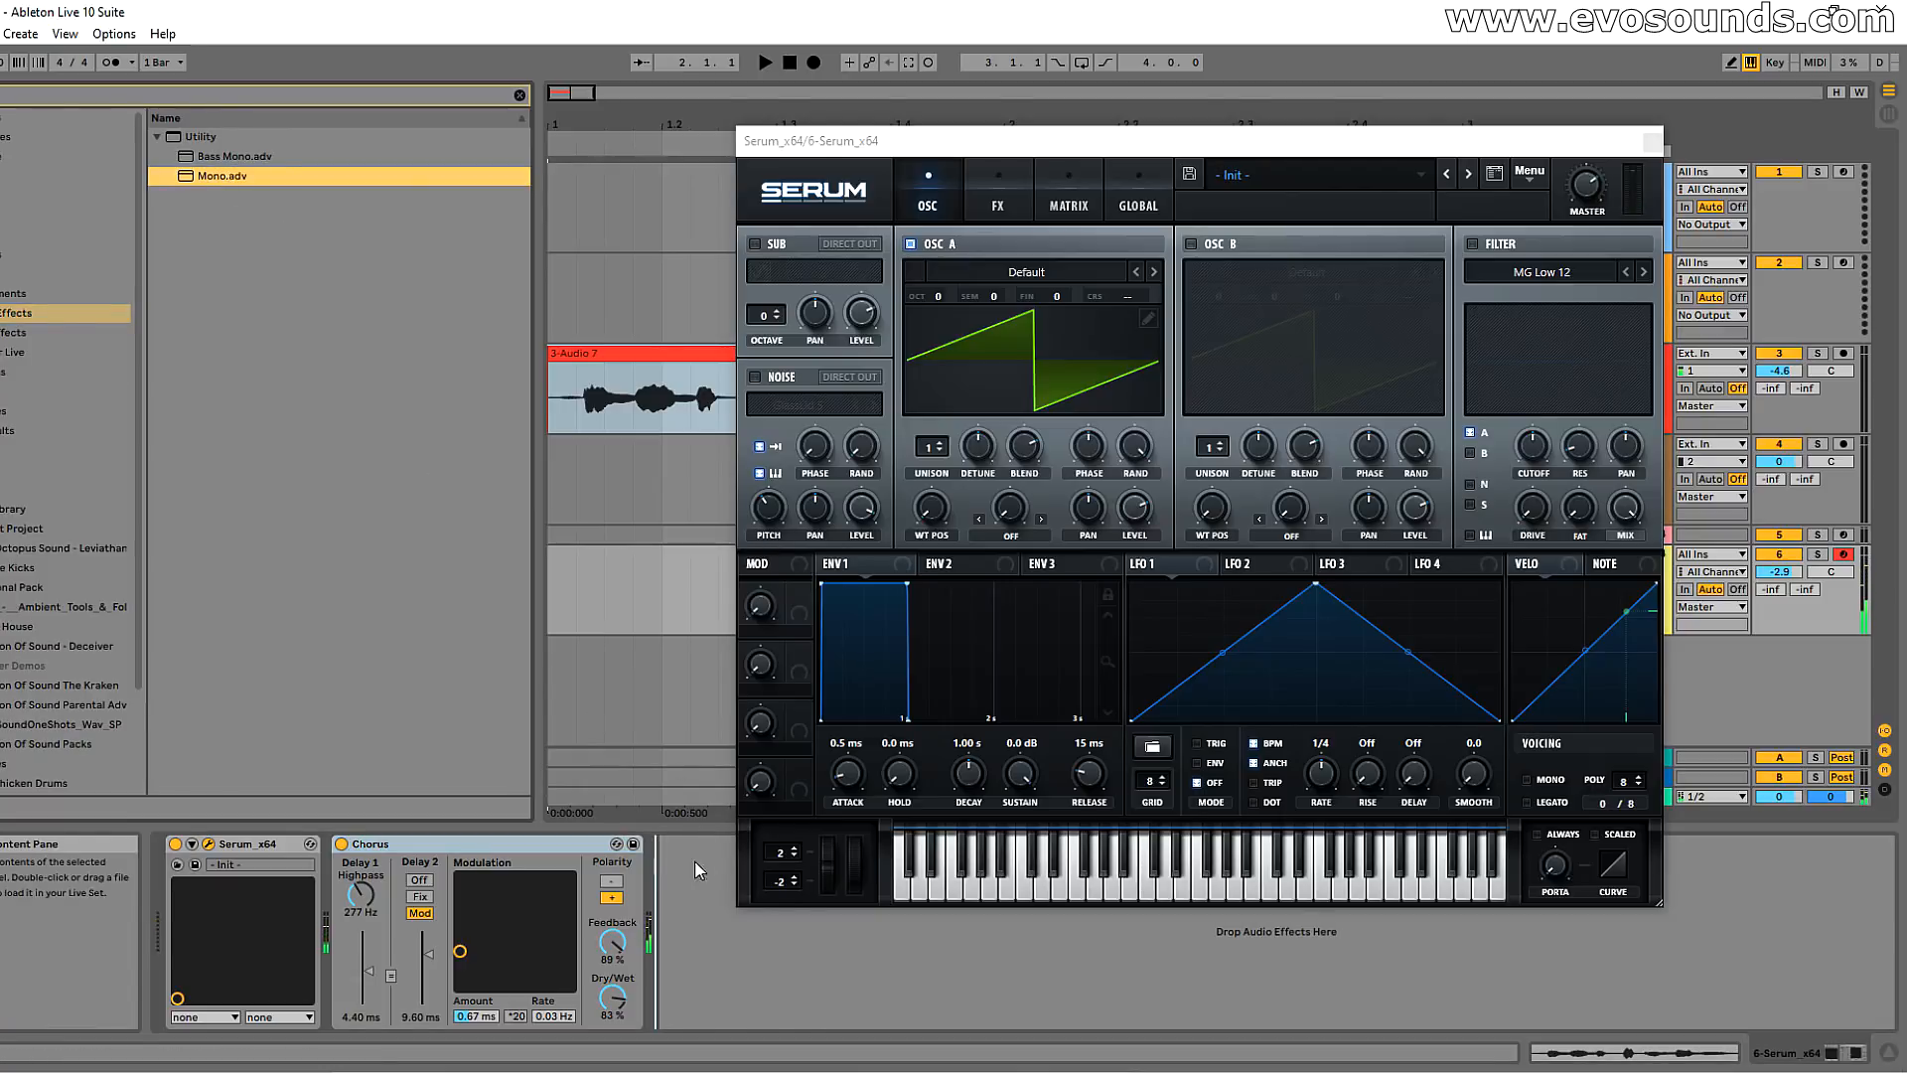
{"action": "left_click_drag", "start_coordinate": [699, 871], "coordinate": [699, 871]}
{"action": "key", "text": "s"}
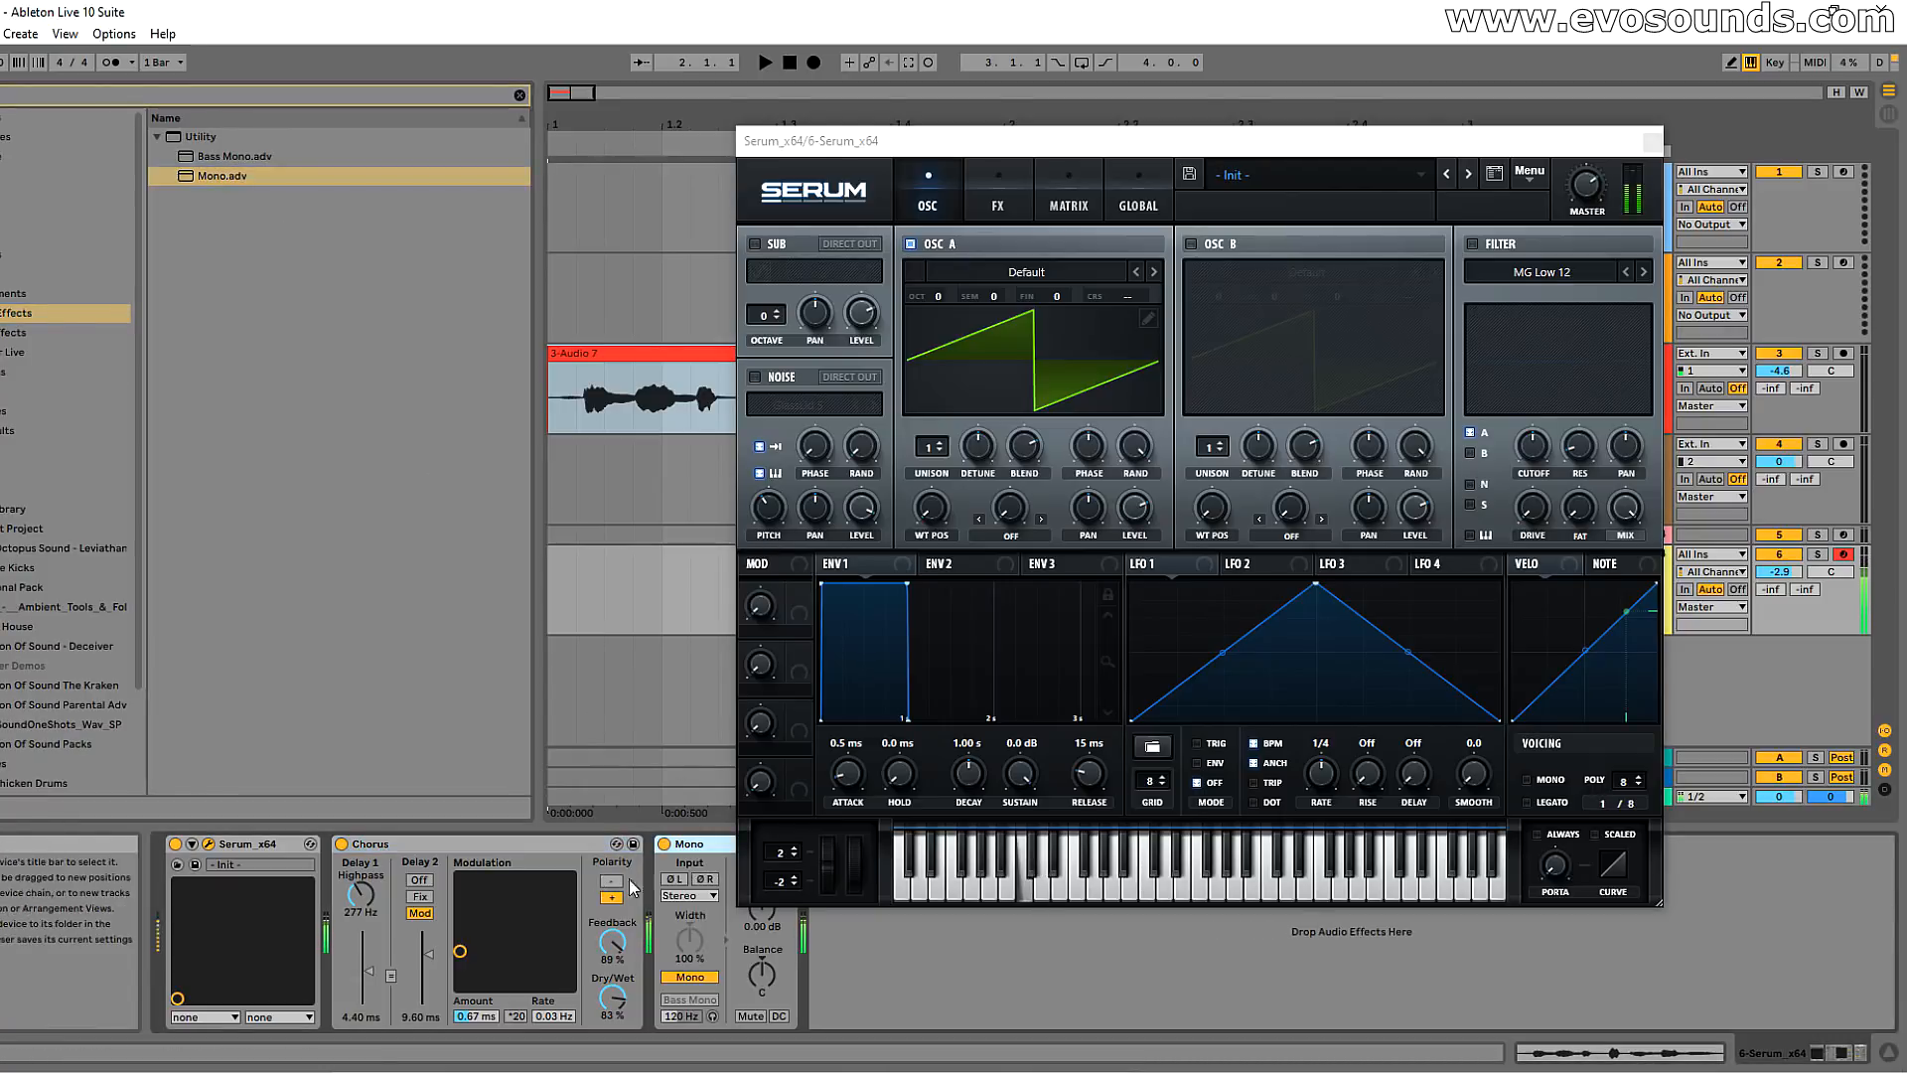
Step: Enable Mono, Legato and Always in Serum's voicing and portamento settings, and play a note
{"action": "left_click", "coordinate": [1530, 779]}
{"action": "left_click", "coordinate": [1530, 803]}
{"action": "left_click", "coordinate": [1539, 835]}
{"action": "key", "text": "s"}
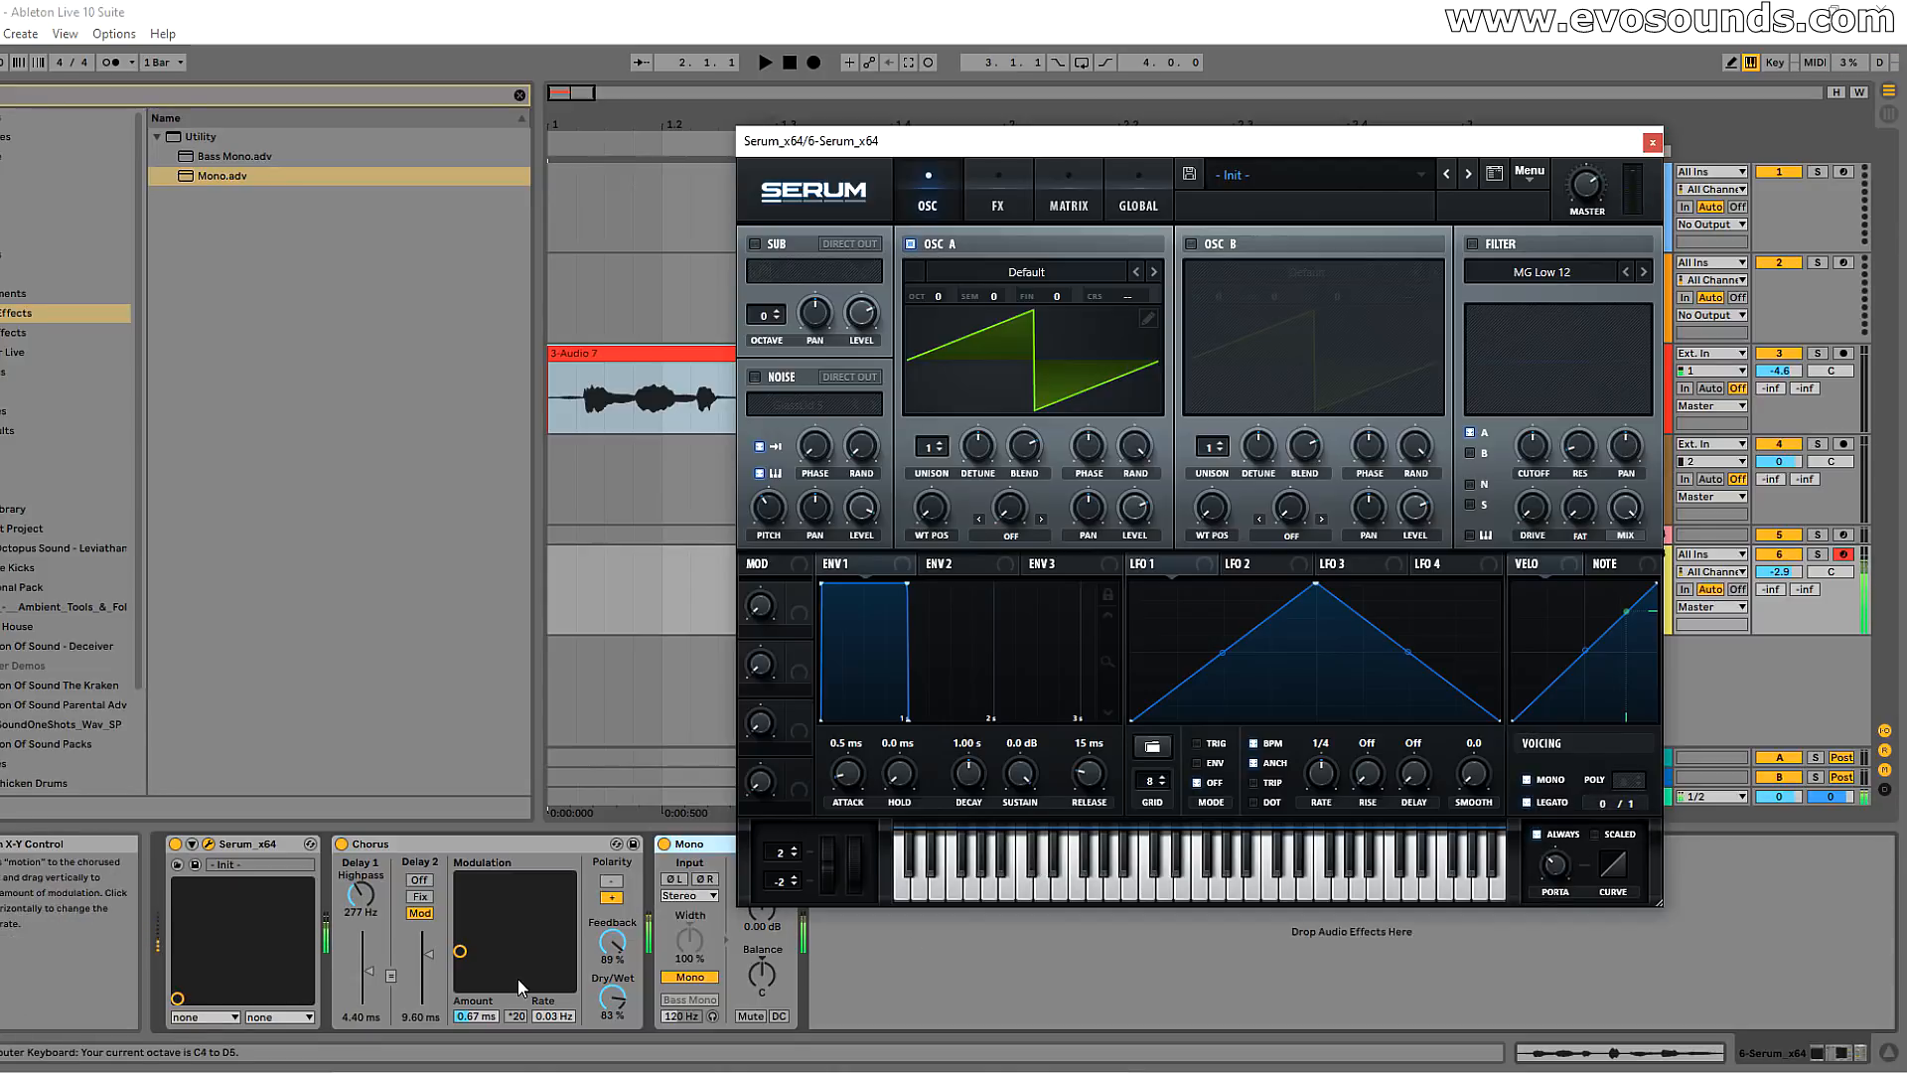
Step: Switch the Chorus Polarity to negative and play notes across different octaves
{"action": "left_click", "coordinate": [610, 882]}
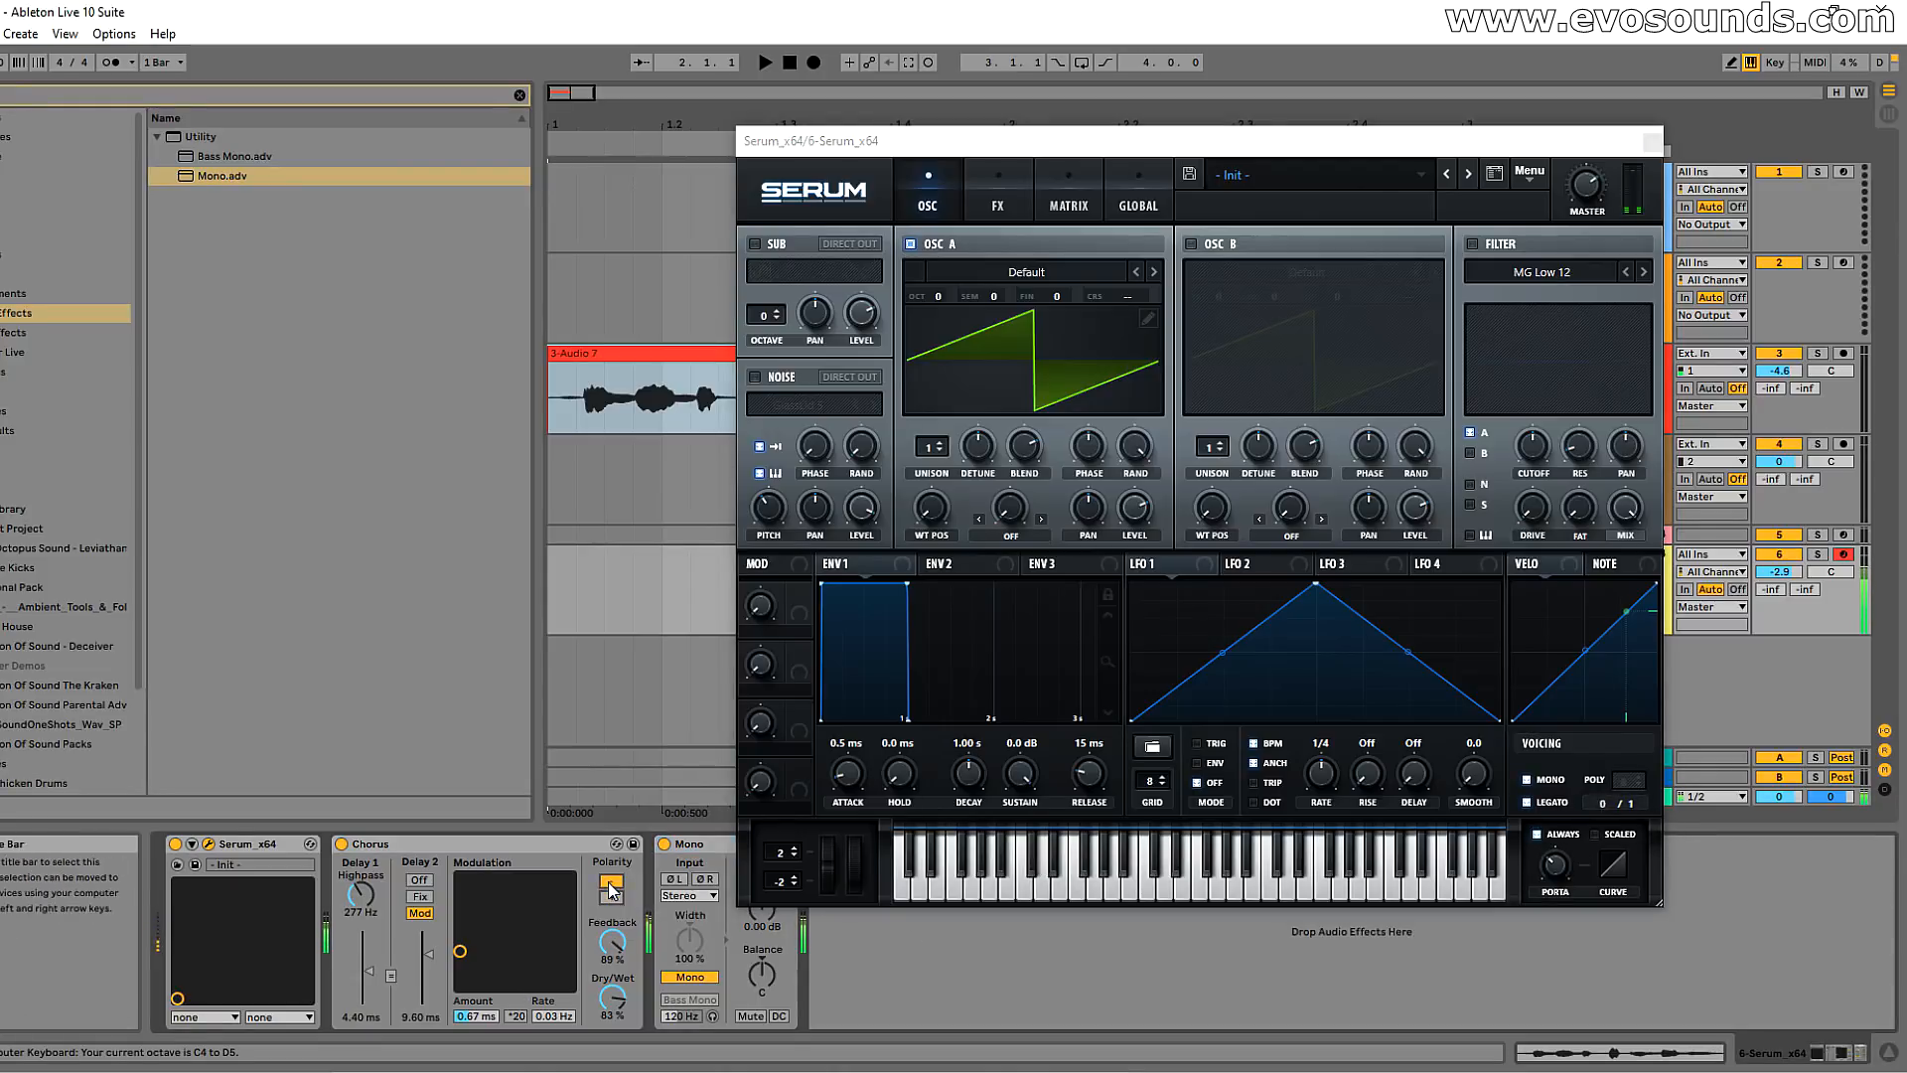
{"action": "key", "text": "j"}
{"action": "key", "text": "h"}
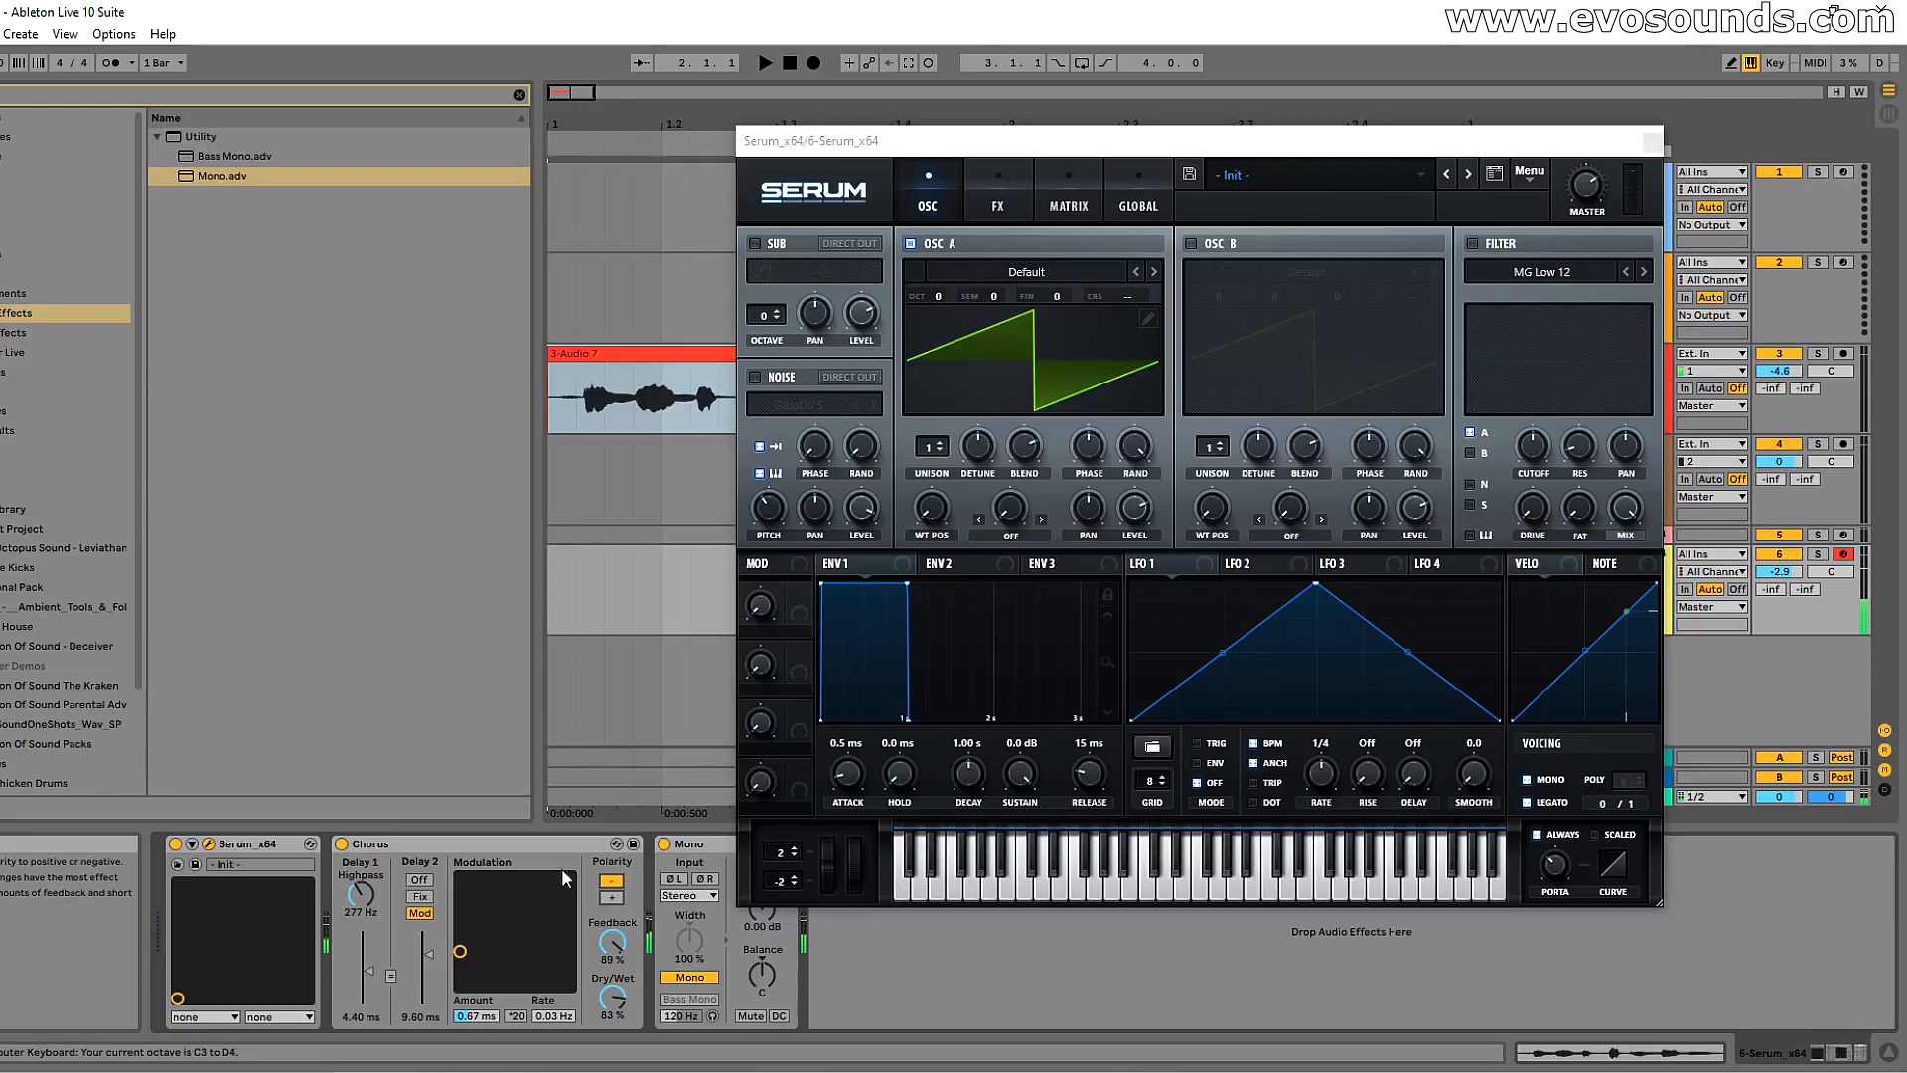
{"action": "key", "text": "s"}
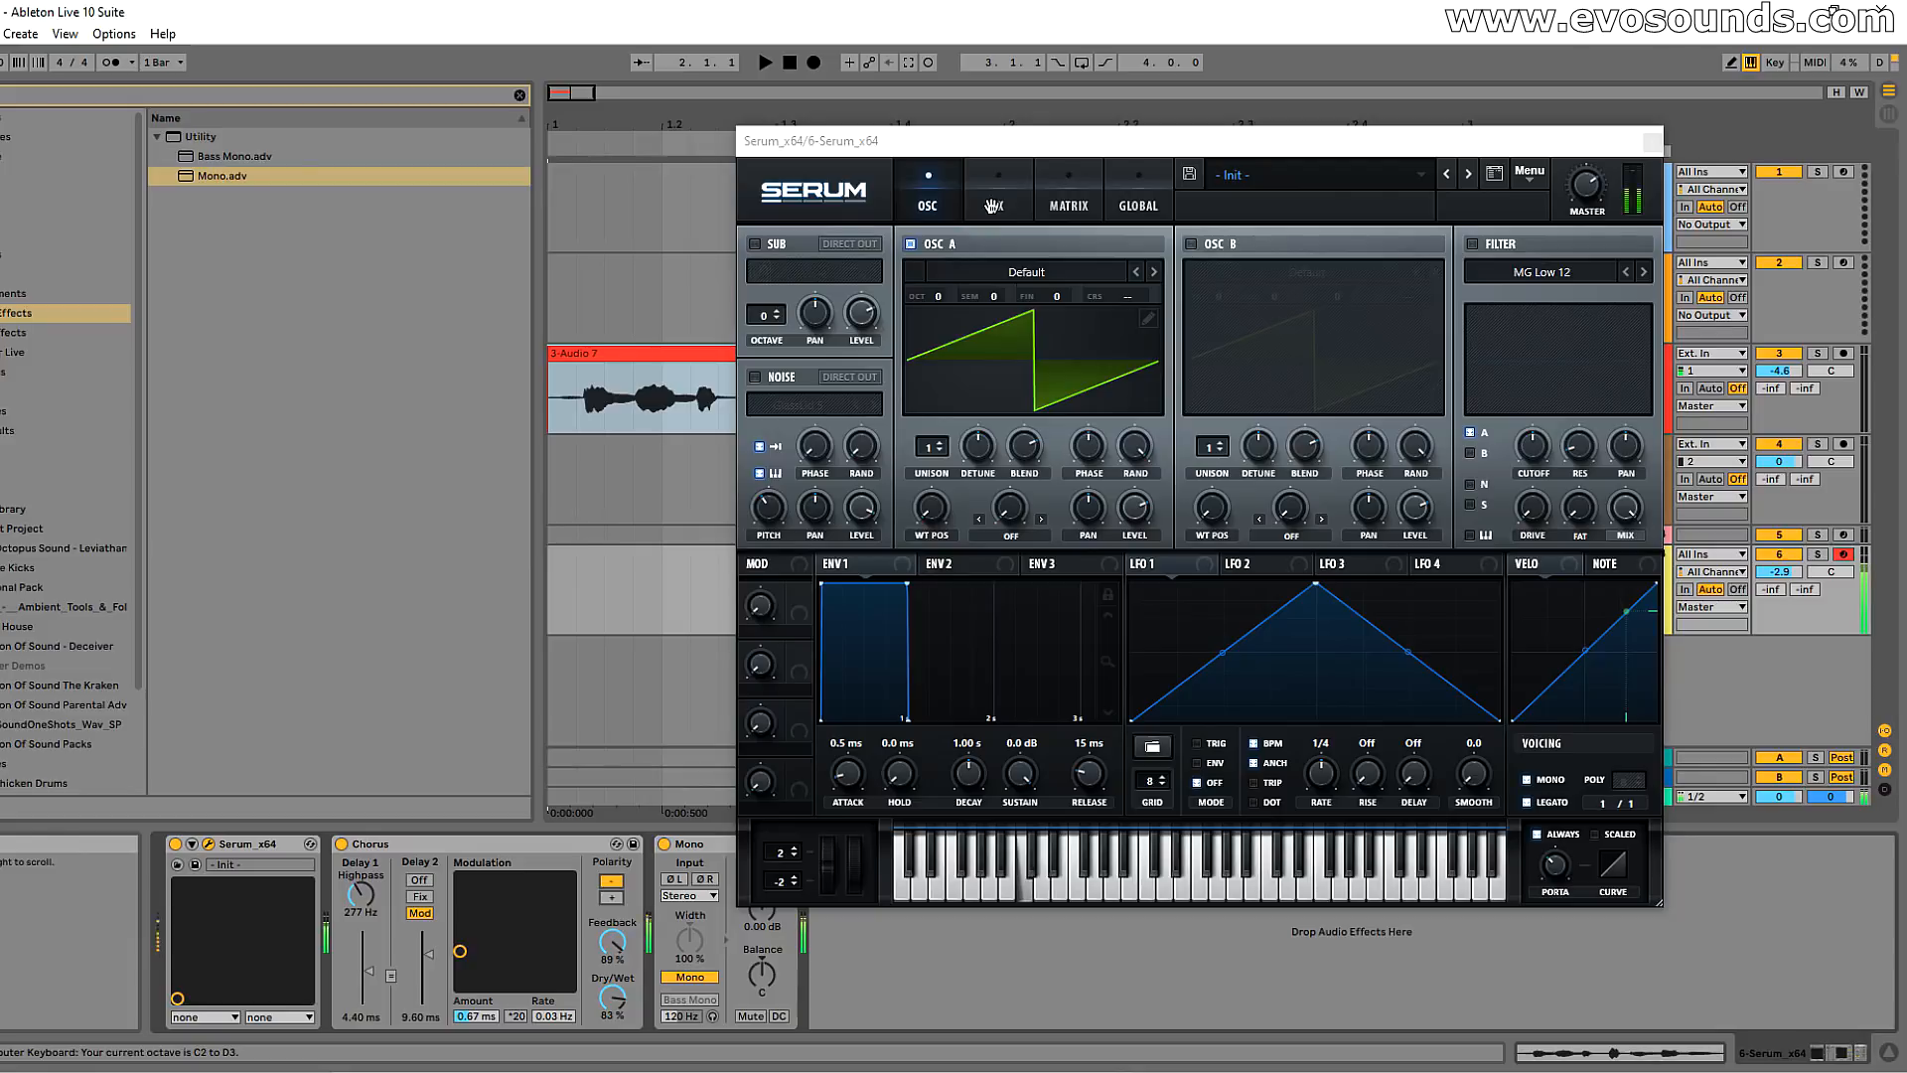
Step: Load the Basic_Cjw wavetable into oscillator A and adjust its wavetable position
{"action": "left_click", "coordinate": [1001, 277]}
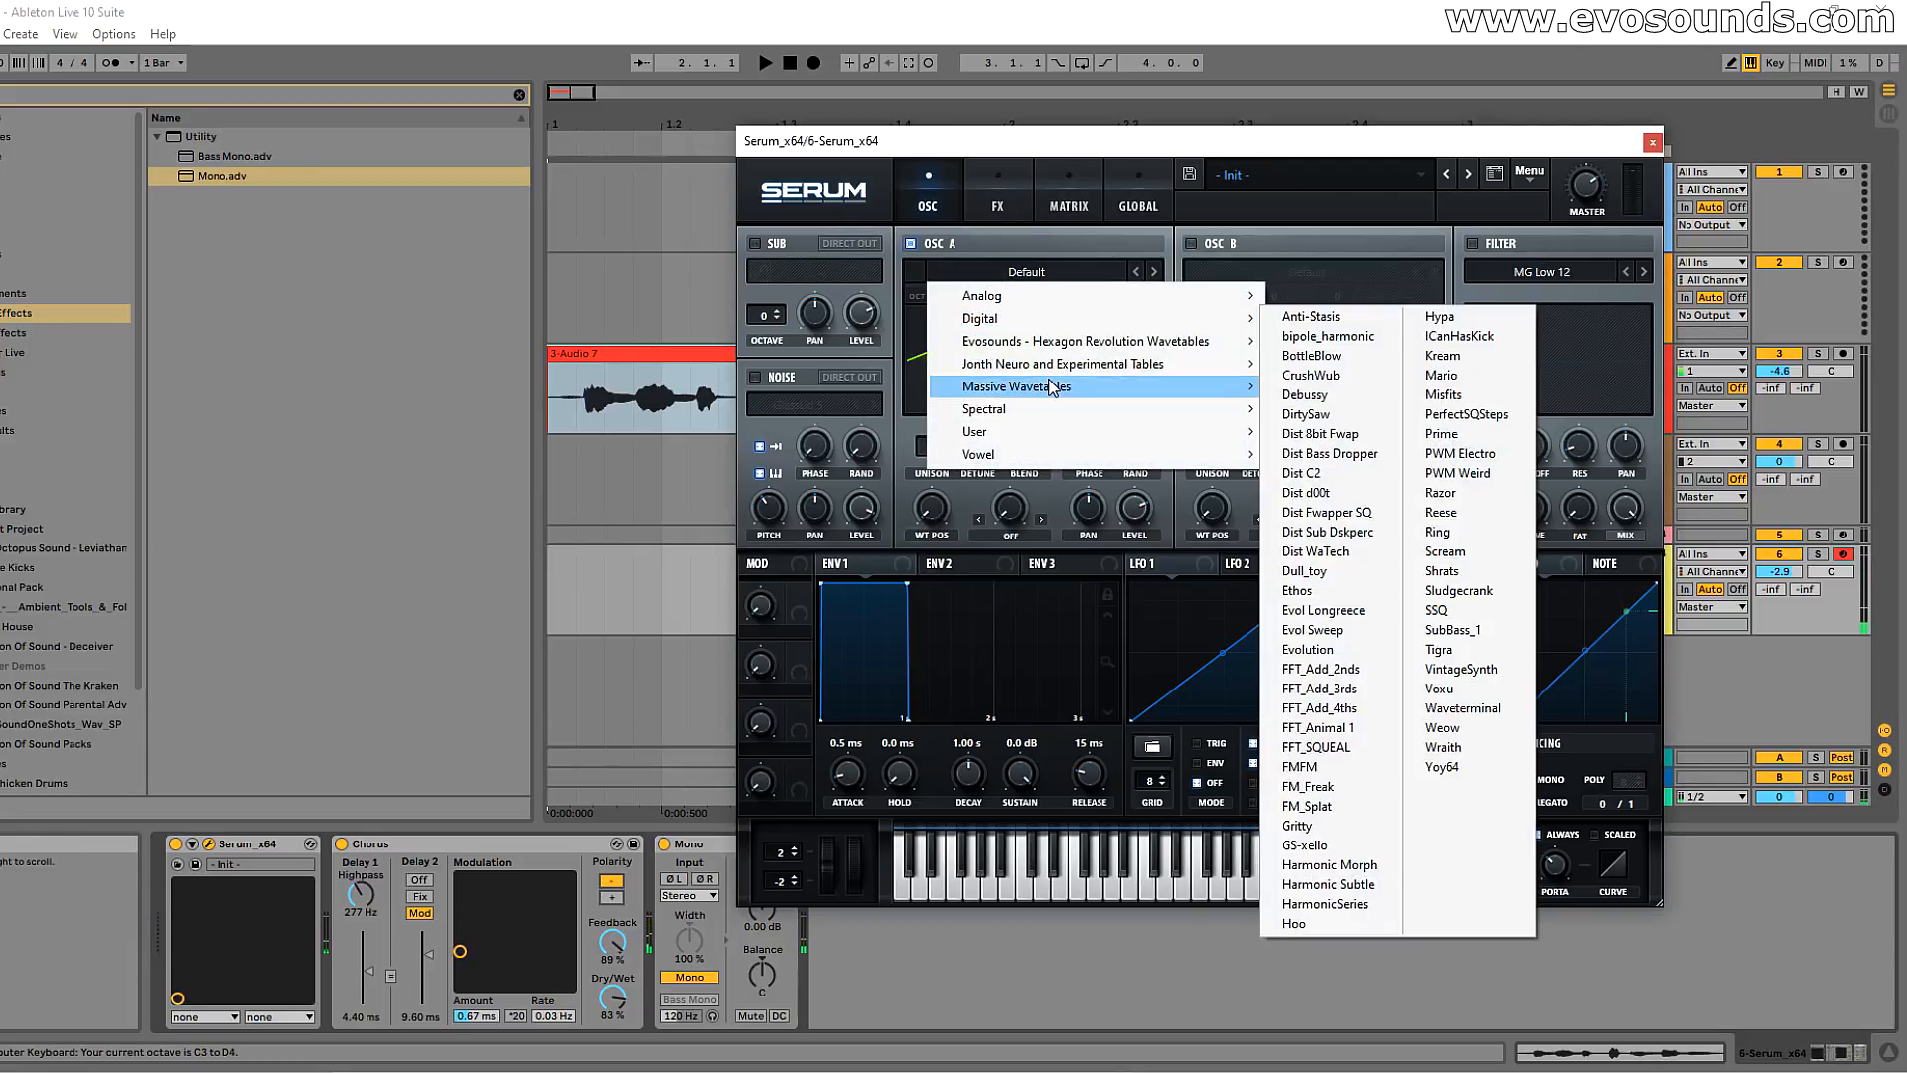
{"action": "mouse_move", "coordinate": [1055, 418]}
{"action": "left_click", "coordinate": [1321, 503]}
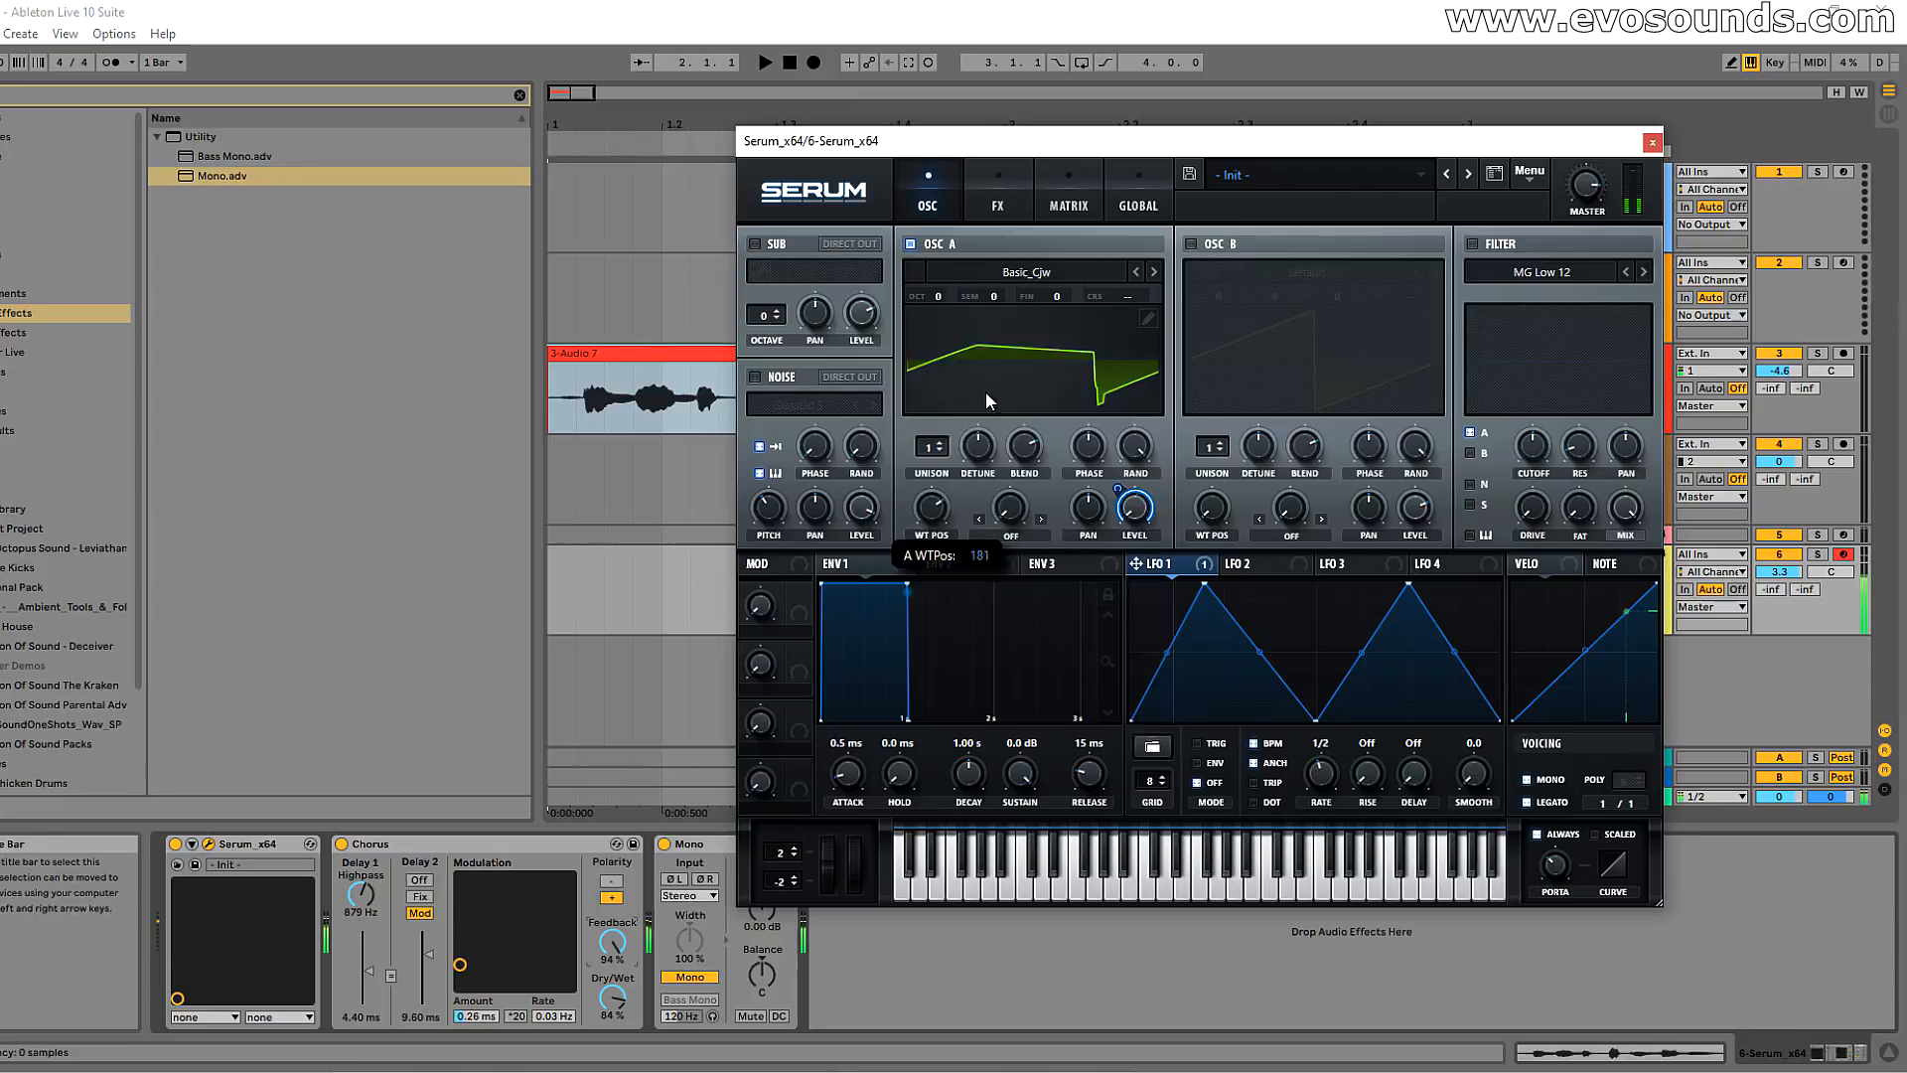
{"action": "left_click_drag", "start_coordinate": [986, 395], "coordinate": [1000, 365]}
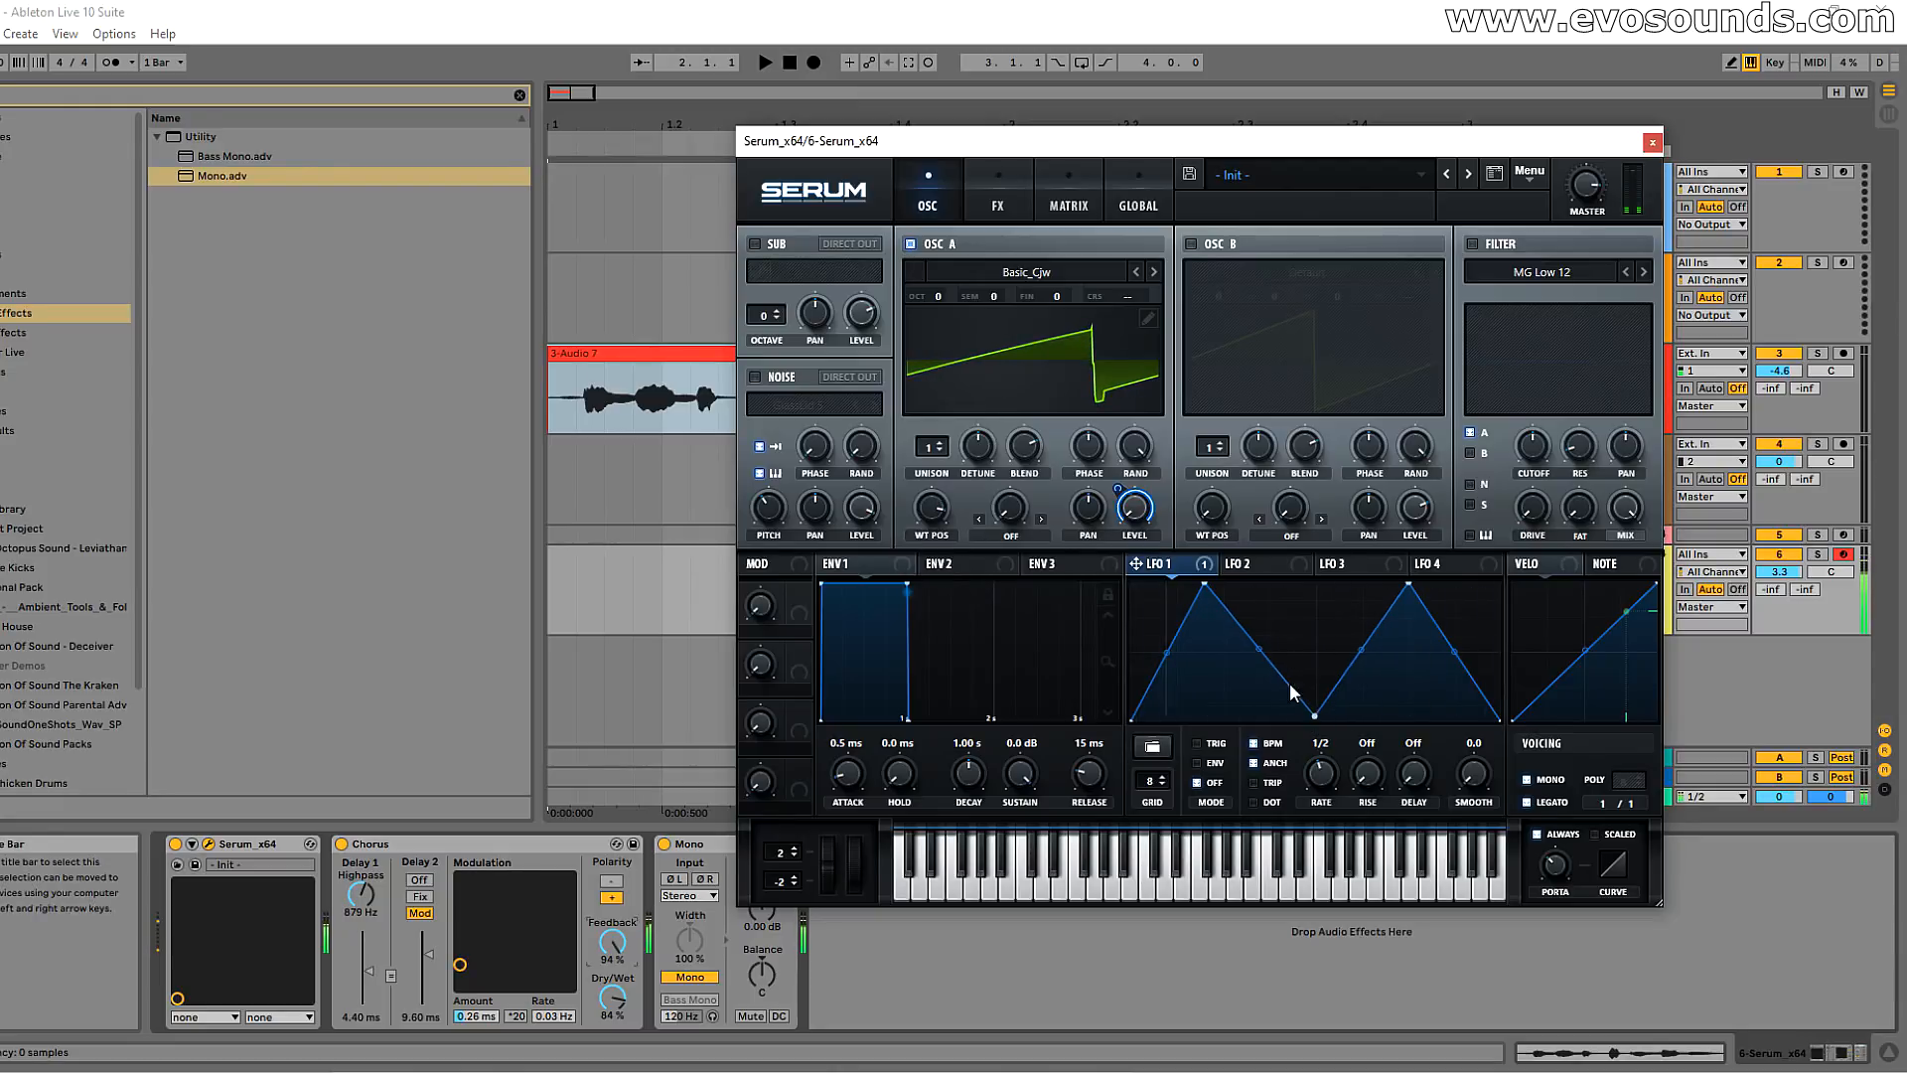
Step: Reshape LFO 1 into a single rising ramp in Env mode with its rate set to one bar
{"action": "left_click", "coordinate": [1348, 563]}
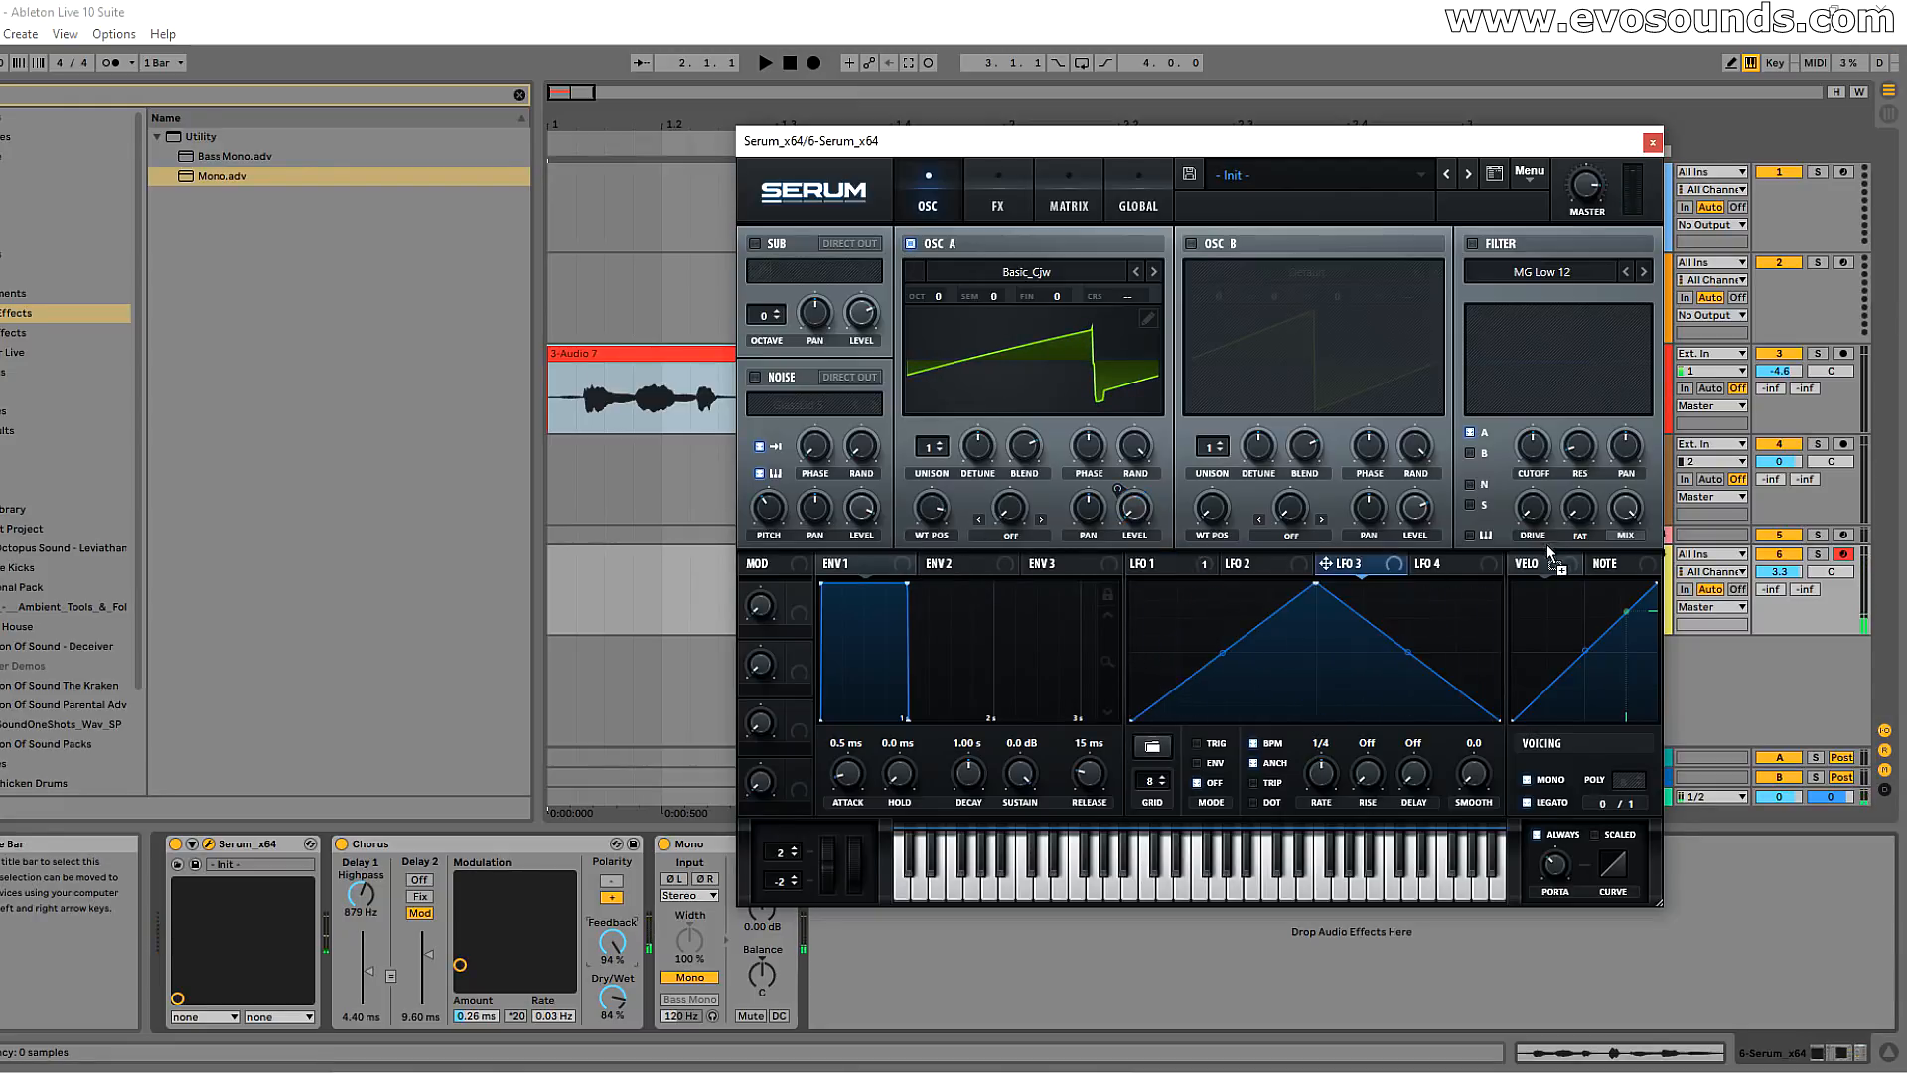
{"action": "left_click", "coordinate": [1152, 563]}
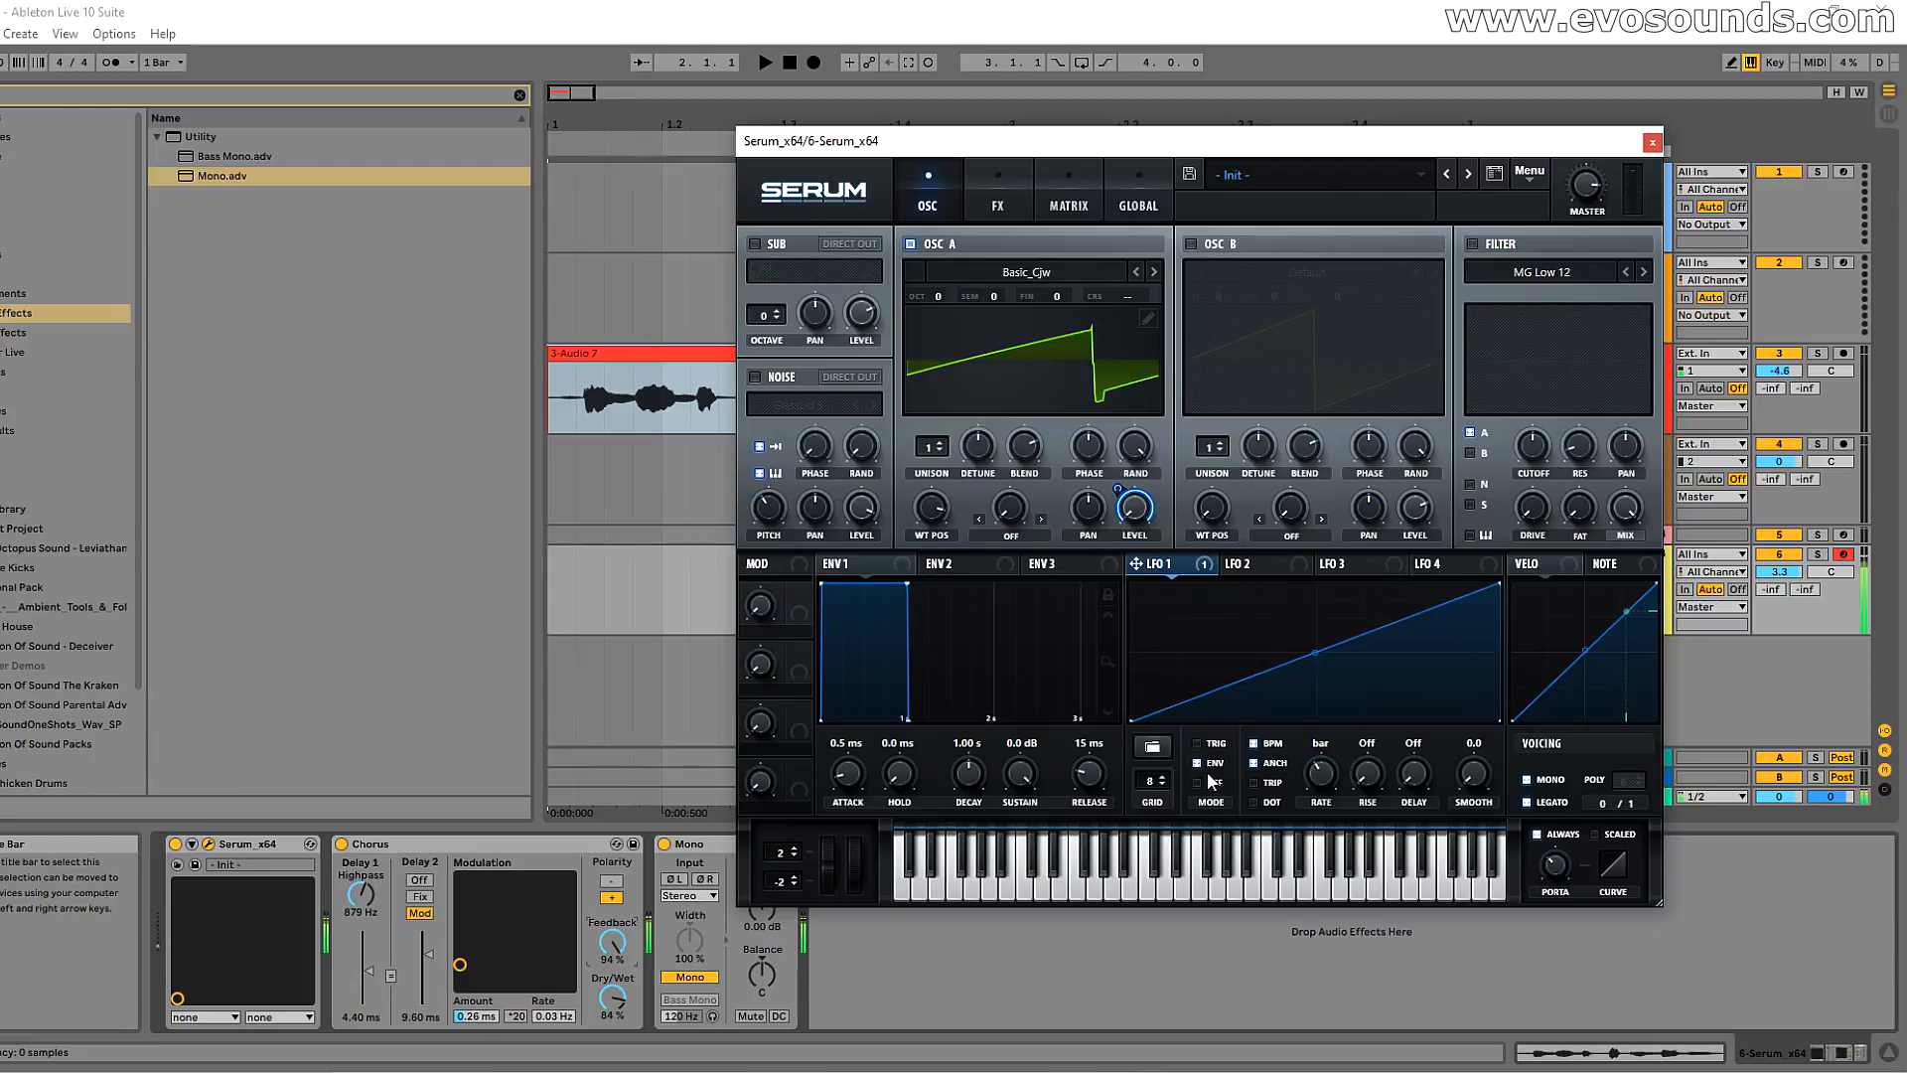
Step: Enable Serum's reverb effect in Hall mode and switch off the Mono Utility device after the Chorus
{"action": "left_click", "coordinate": [988, 198]}
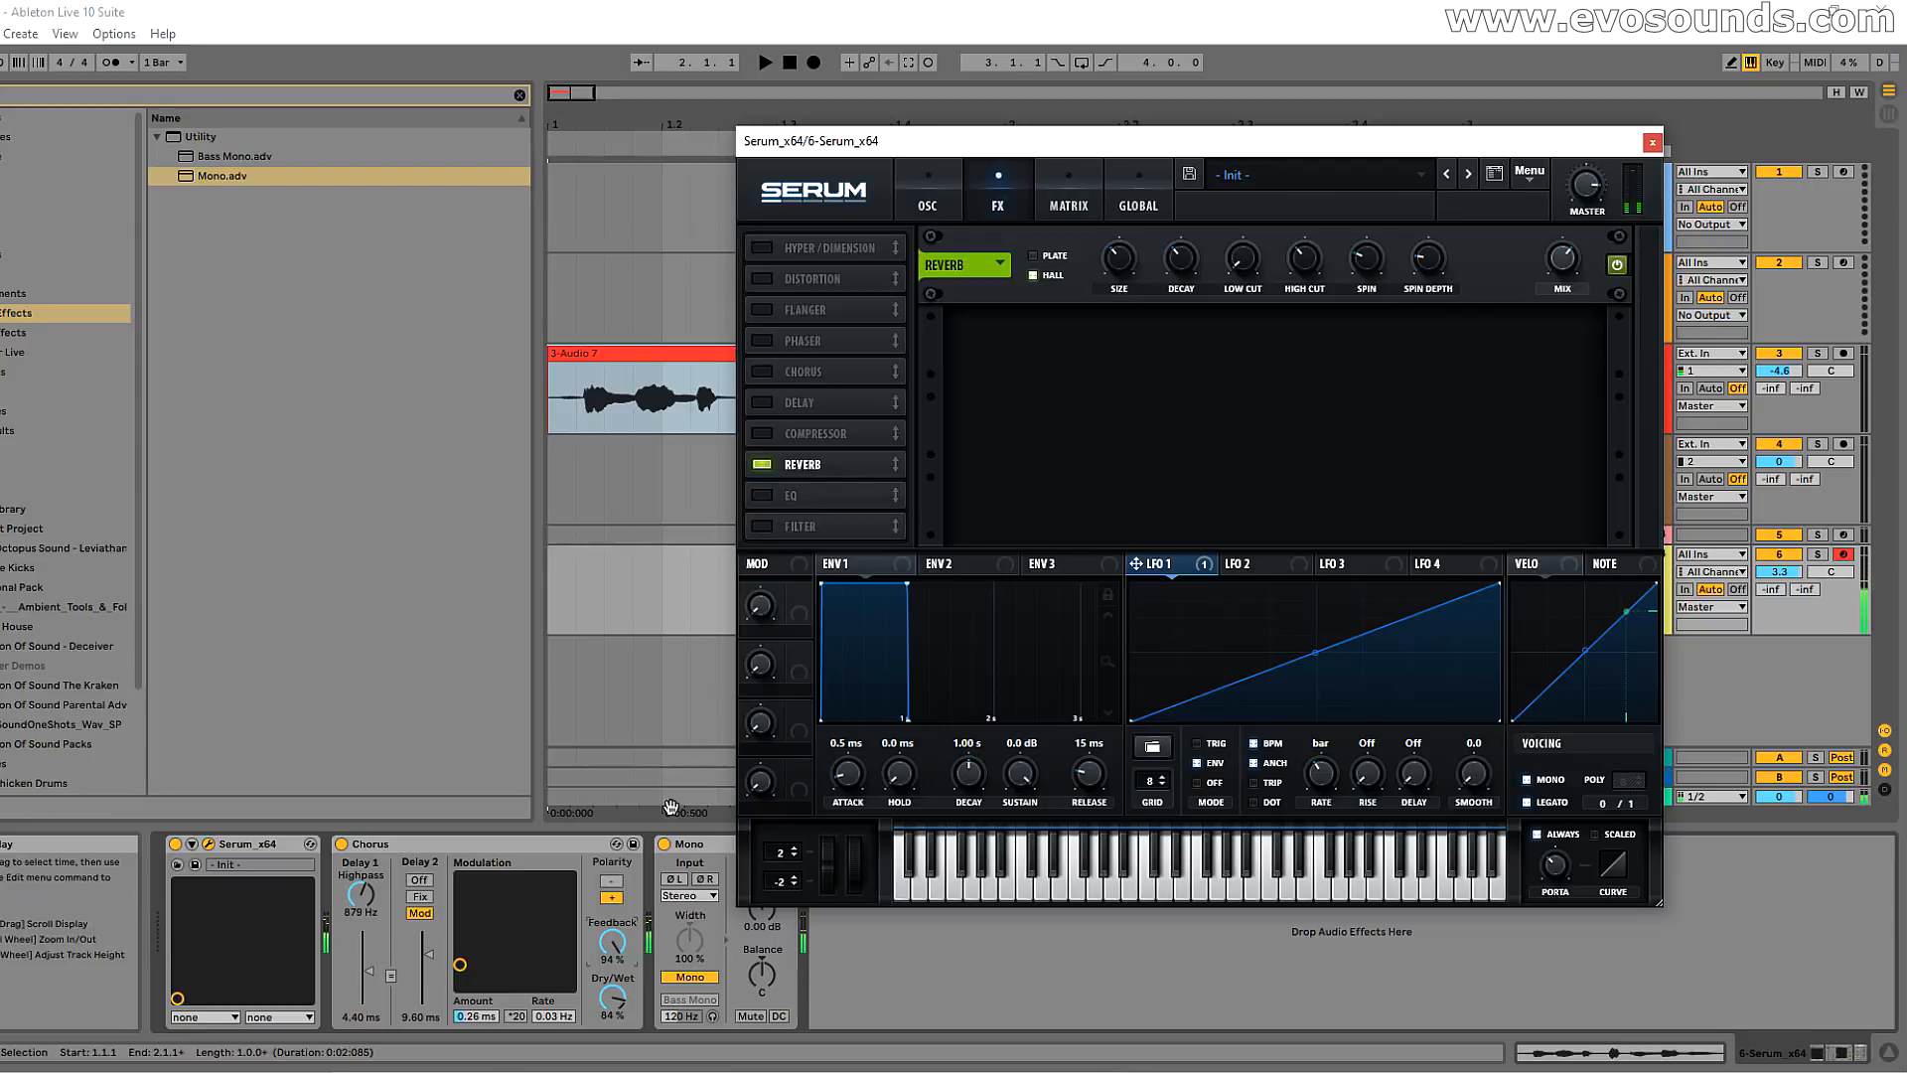
{"action": "left_click", "coordinate": [664, 845]}
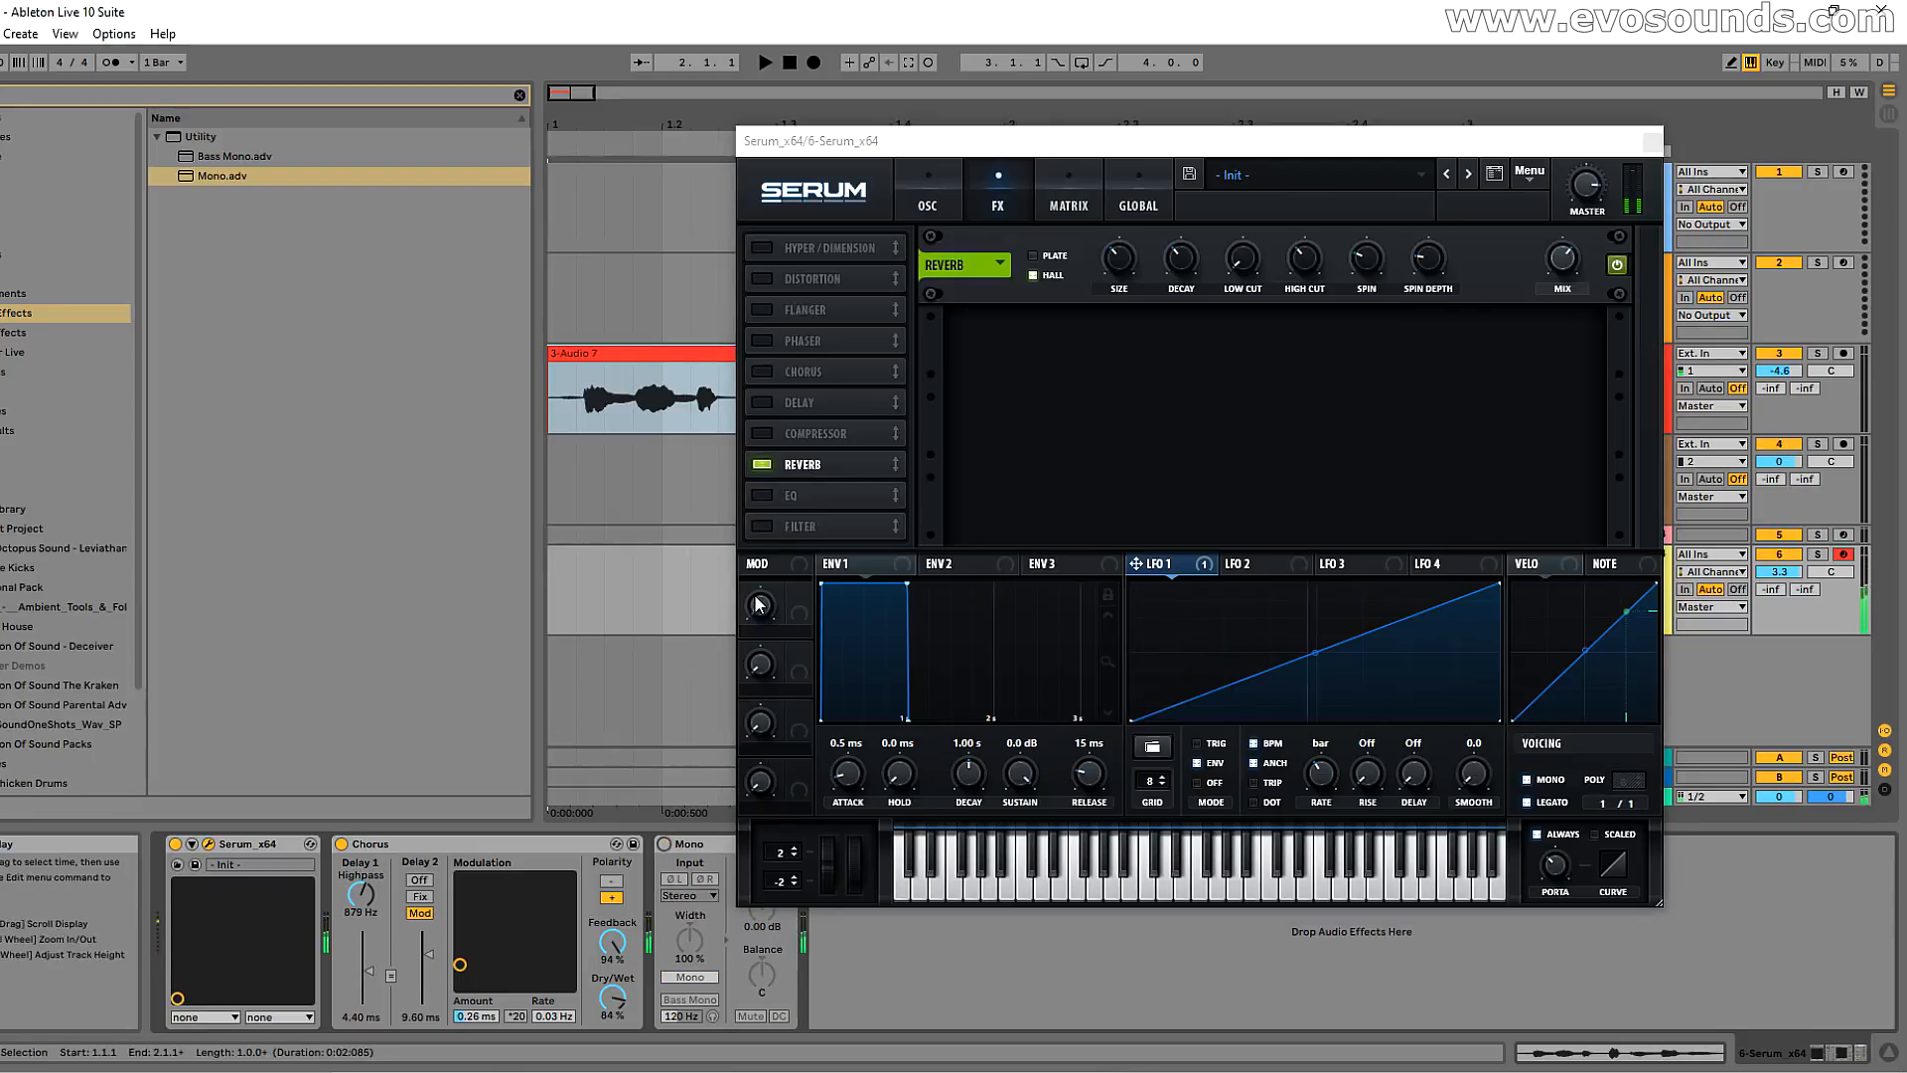